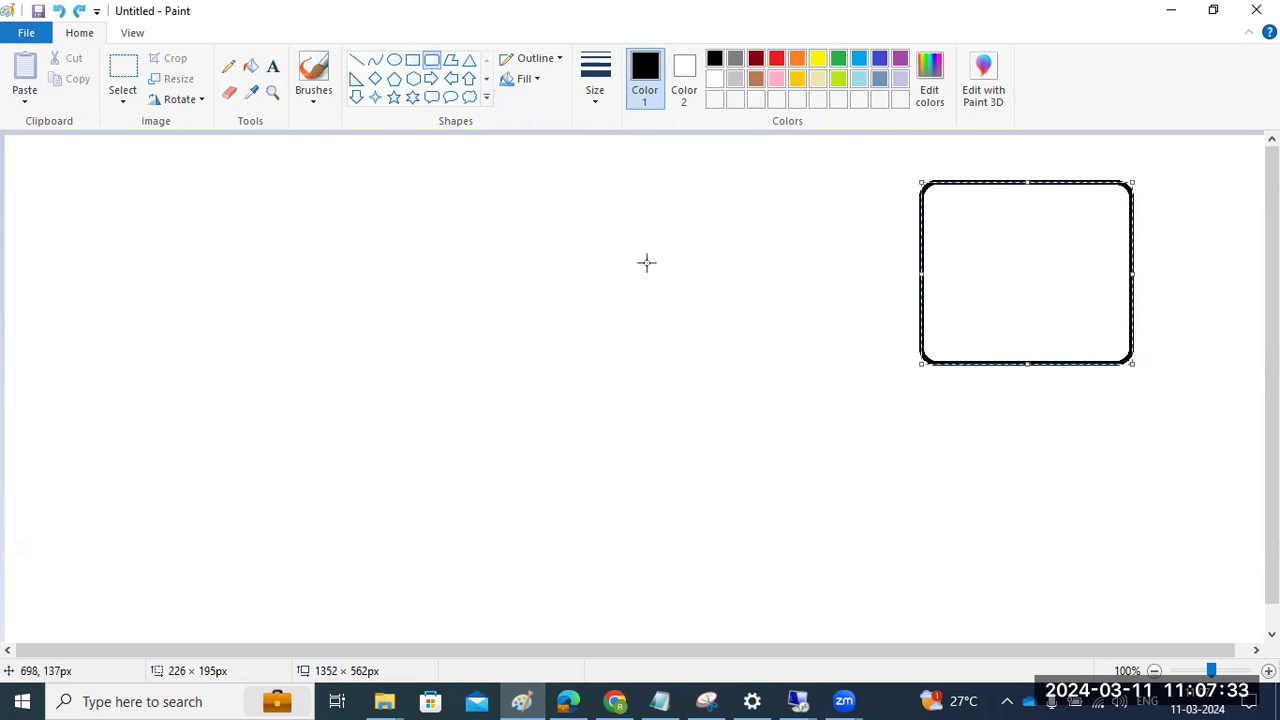
Step: Draw a second rounded box on the left, an arrow into it from the right box, and a dash in each
{"action": "left_click_drag", "start_coordinate": [360, 241], "coordinate": [649, 390]}
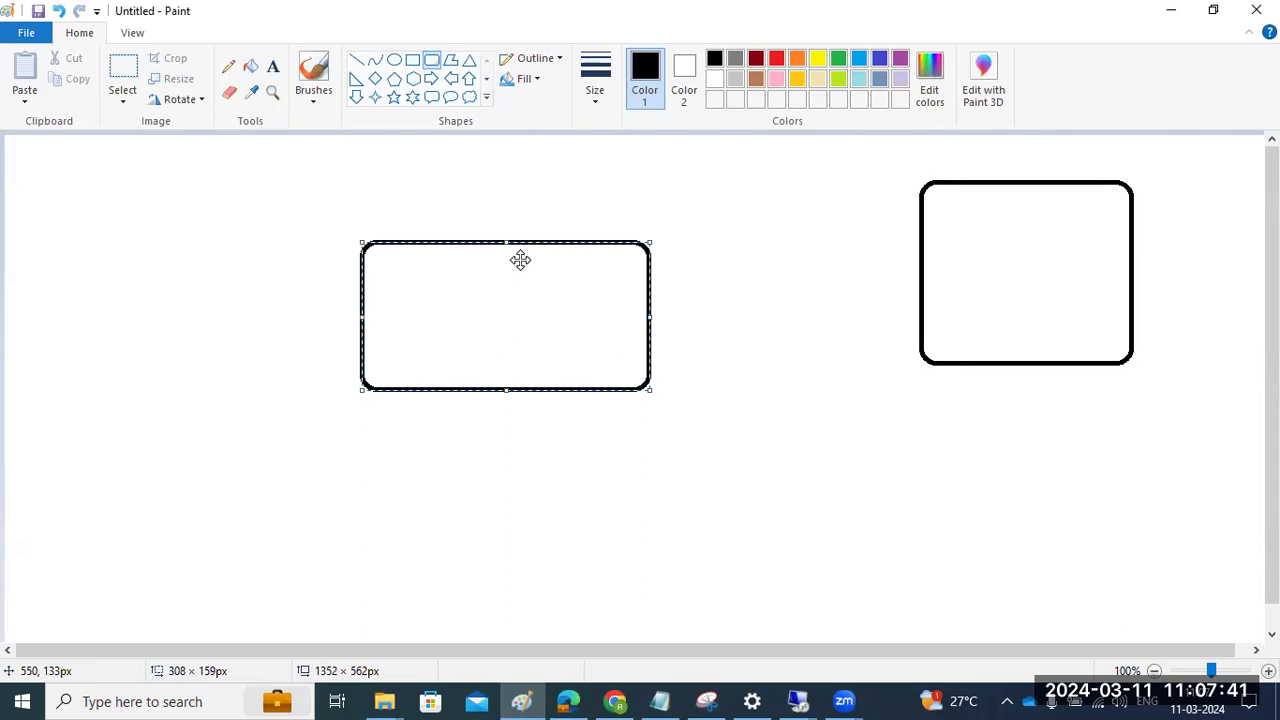
{"action": "left_click", "coordinate": [357, 60]}
{"action": "mouse_move", "coordinate": [1005, 252]}
{"action": "left_mouse_down"}
{"action": "mouse_move", "coordinate": [837, 300]}
{"action": "mouse_move", "coordinate": [534, 334]}
{"action": "mouse_move", "coordinate": [557, 351]}
{"action": "mouse_move", "coordinate": [541, 337]}
{"action": "left_mouse_up"}
{"action": "left_click_drag", "start_coordinate": [997, 292], "coordinate": [1037, 291]}
{"action": "left_click_drag", "start_coordinate": [464, 352], "coordinate": [496, 352]}
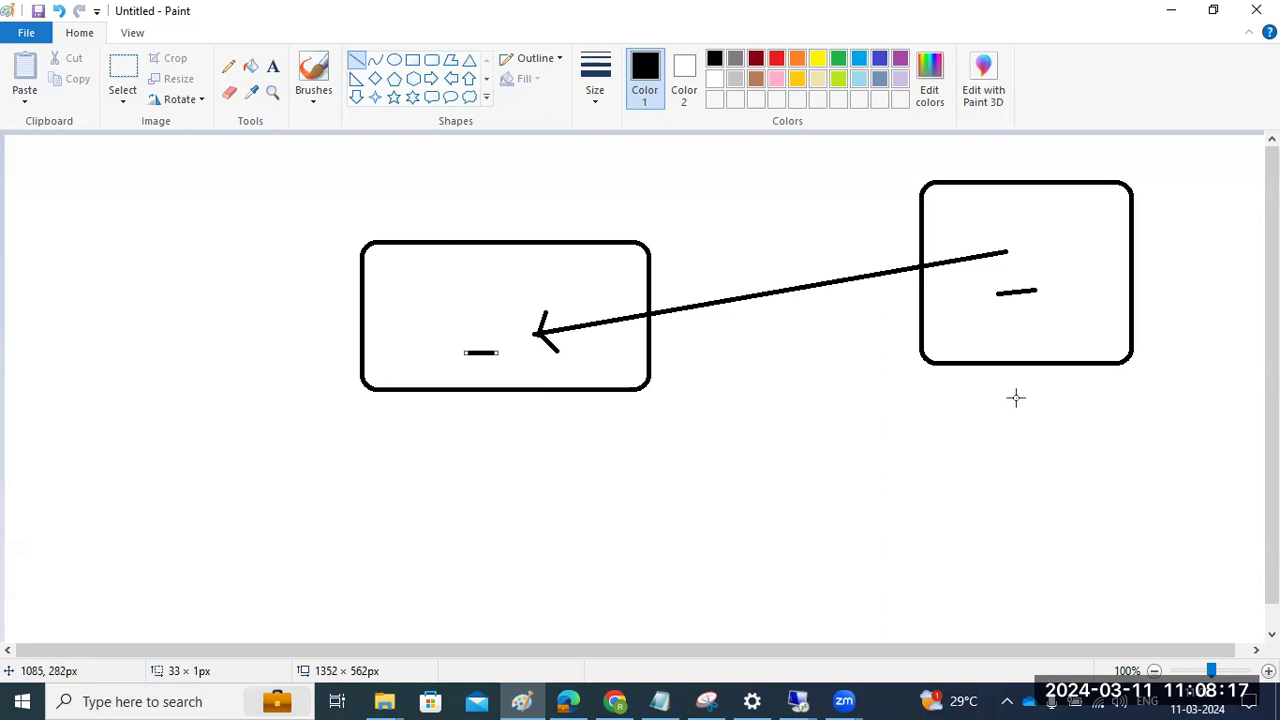
Step: Draw short dashes under both boxes and a slanted arrow from below the right box to the left box
{"action": "left_click_drag", "start_coordinate": [990, 386], "coordinate": [1029, 384]}
{"action": "left_click_drag", "start_coordinate": [482, 410], "coordinate": [501, 412]}
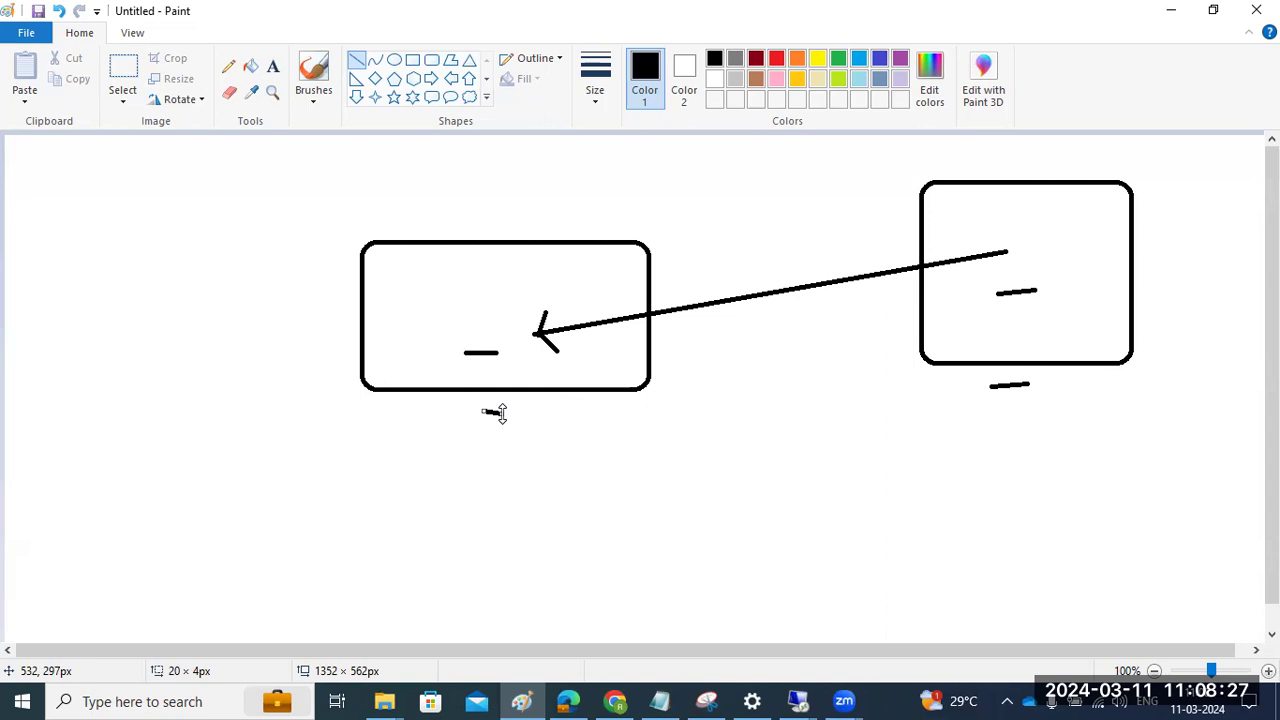
{"action": "left_click", "coordinate": [1045, 318]}
{"action": "mouse_move", "coordinate": [1045, 318]}
{"action": "left_mouse_down"}
{"action": "mouse_move", "coordinate": [1013, 412]}
{"action": "mouse_move", "coordinate": [940, 441]}
{"action": "mouse_move", "coordinate": [720, 420]}
{"action": "mouse_move", "coordinate": [588, 397]}
{"action": "mouse_move", "coordinate": [620, 382]}
{"action": "mouse_move", "coordinate": [590, 388]}
{"action": "left_mouse_up"}
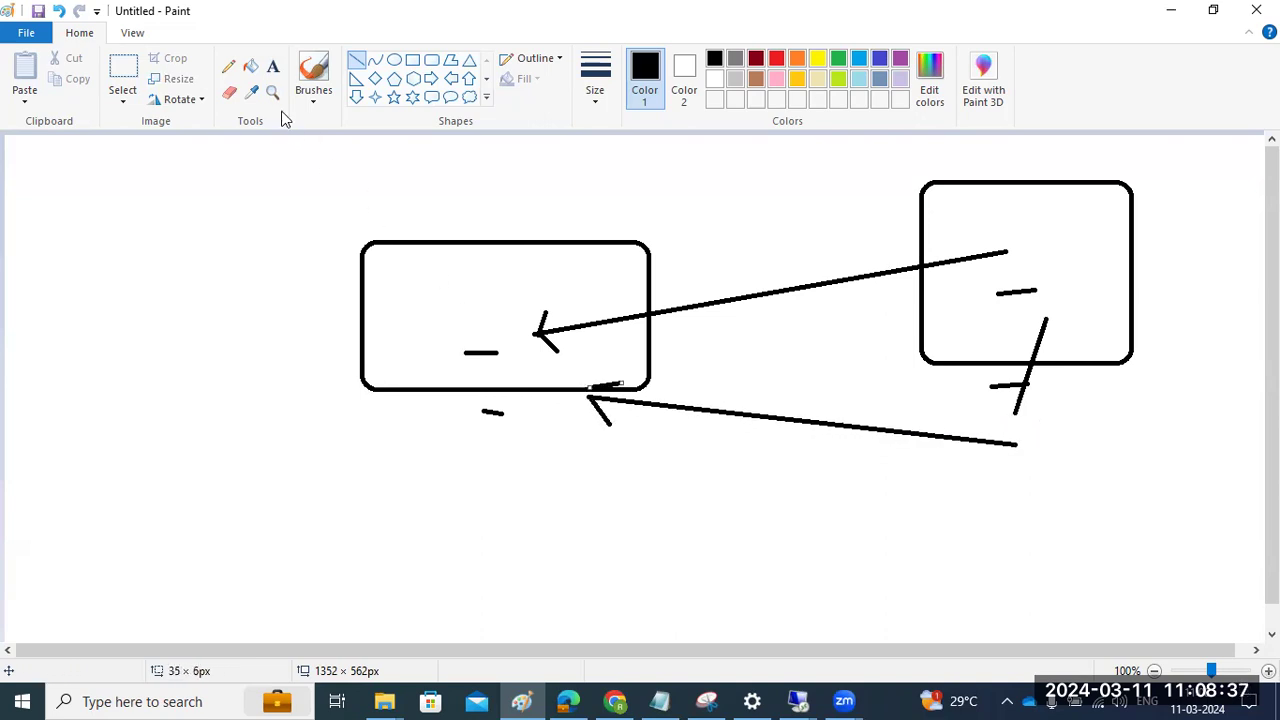
{"action": "left_click", "coordinate": [272, 66]}
{"action": "left_click", "coordinate": [396, 208]}
Step: Label both boxes 'SOURCE', then type 'TARGET' over the left box's label
{"action": "type", "text": "SOURCE"}
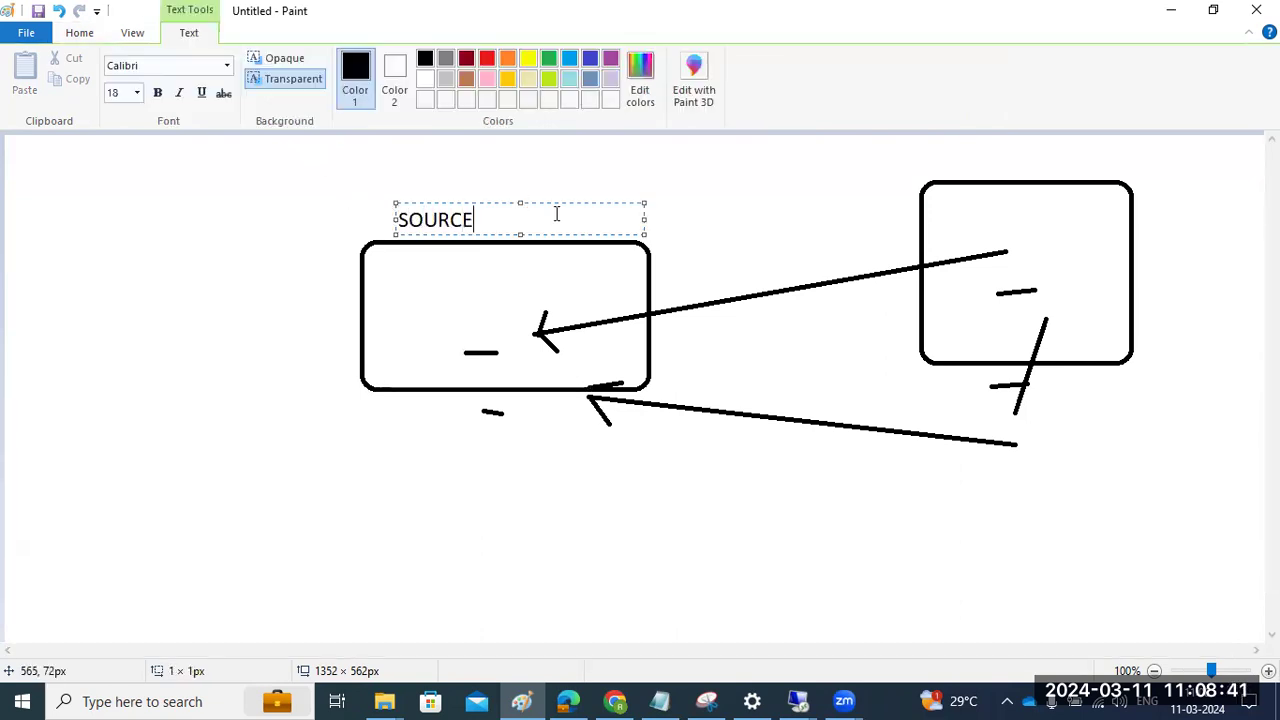
{"action": "left_click", "coordinate": [978, 160]}
{"action": "left_click", "coordinate": [979, 158]}
{"action": "type", "text": "SOURCE"}
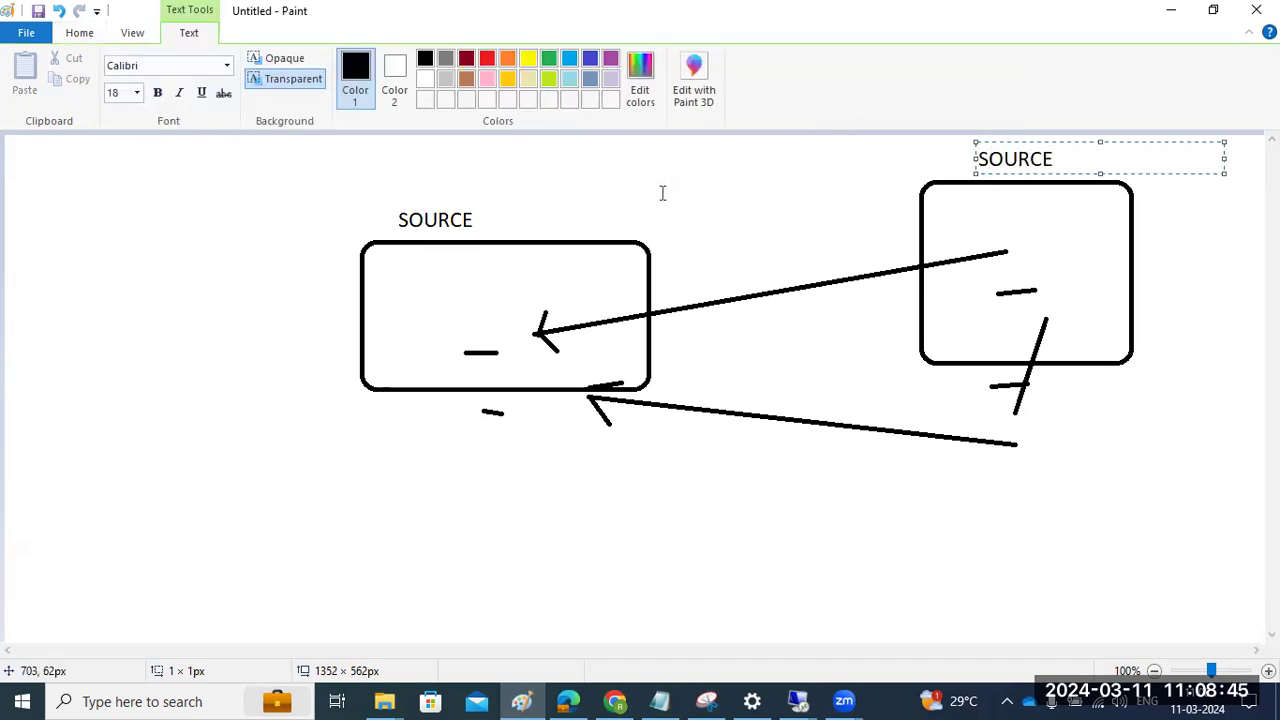
{"action": "left_click", "coordinate": [413, 221]}
{"action": "type", "text": "TARGET"}
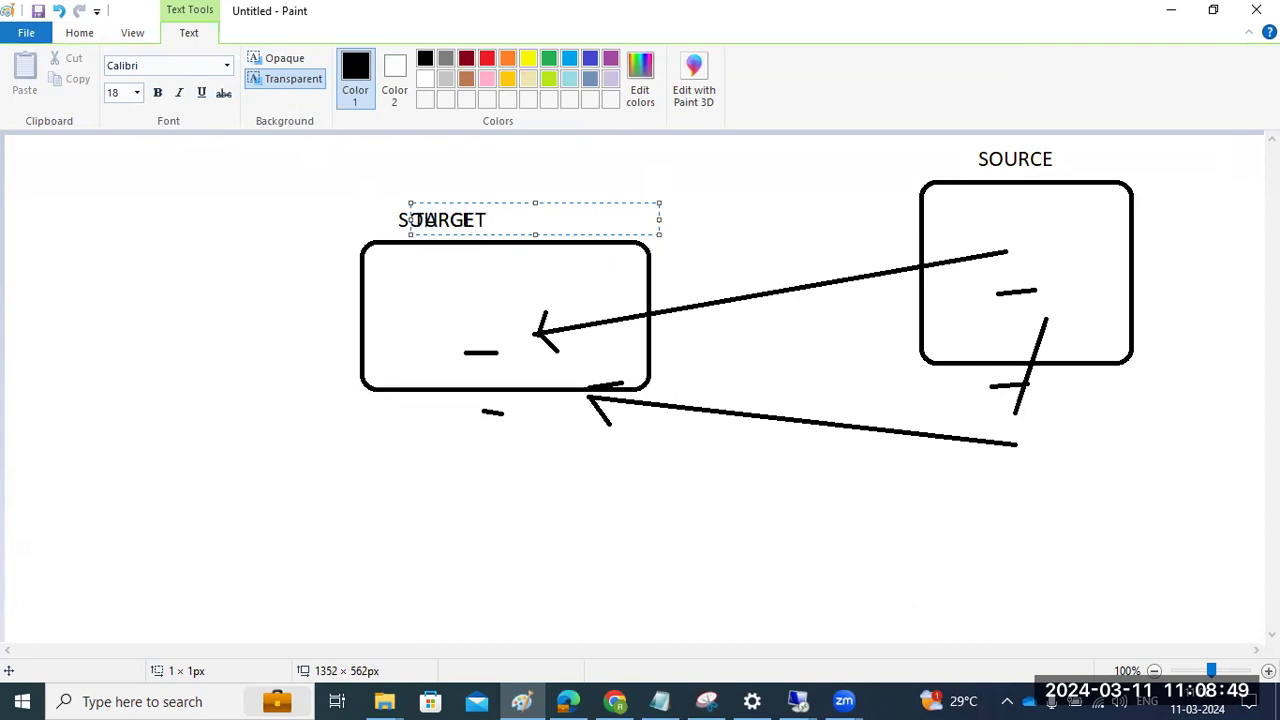
{"action": "type", "text": "TARGET"}
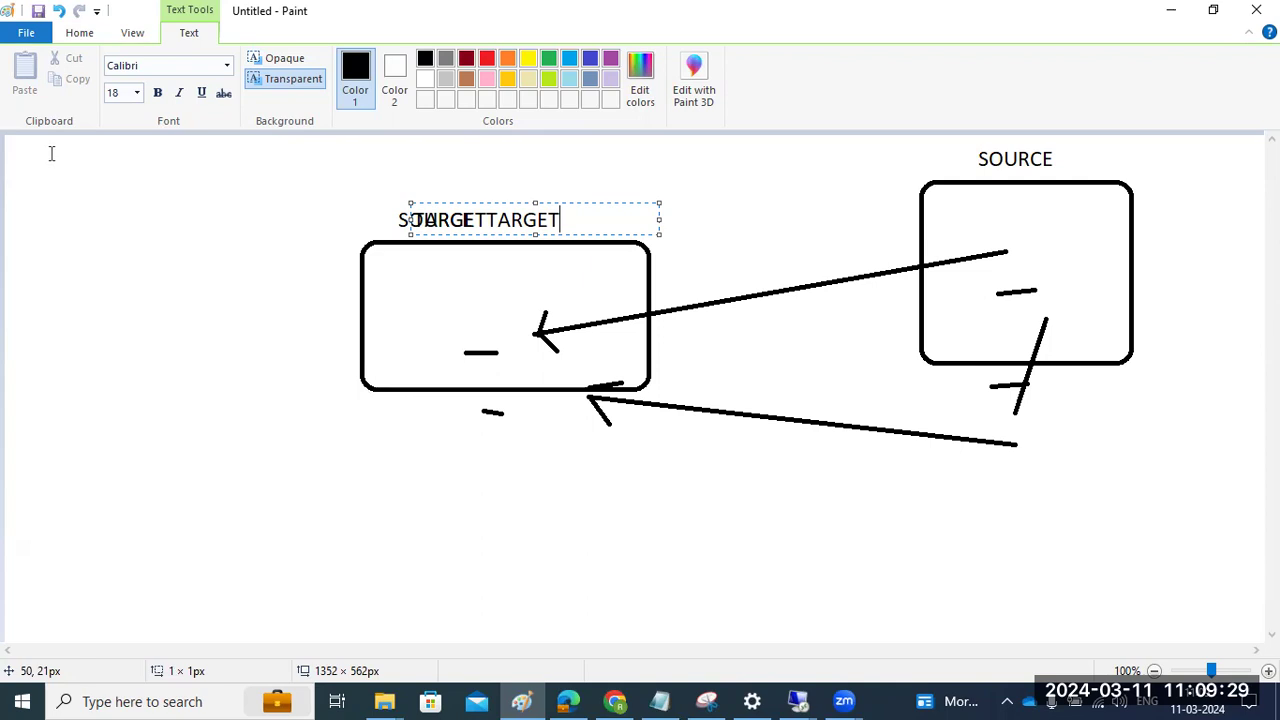
Step: Undo the TARGET text and all drawn boxes, arrows and labels back to a blank canvas
{"action": "key", "text": "ctrl+z"}
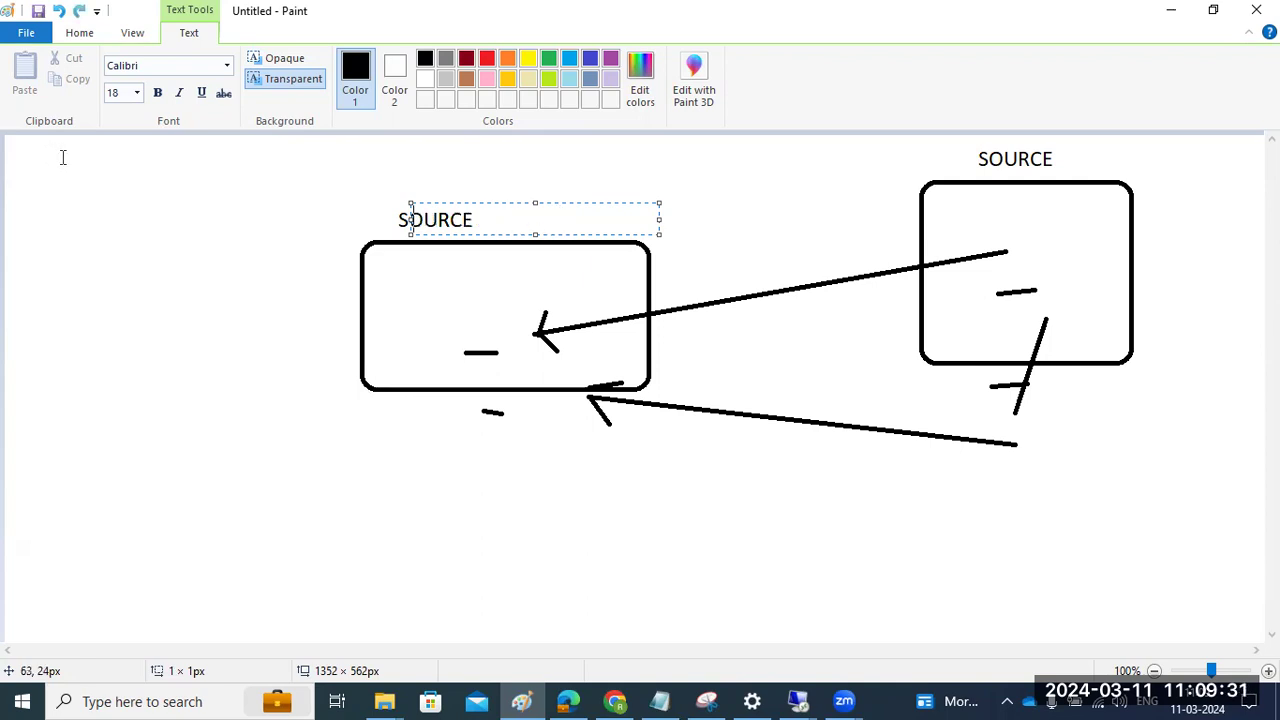
{"action": "key", "text": "ctrl+z"}
{"action": "key", "text": "ctrl+z"}
{"action": "key", "text": "ctrl+z"}
{"action": "key", "text": "ctrl+z"}
{"action": "key", "text": "ctrl+z"}
{"action": "key", "text": "ctrl+z"}
{"action": "key", "text": "ctrl+z"}
{"action": "key", "text": "ctrl+z"}
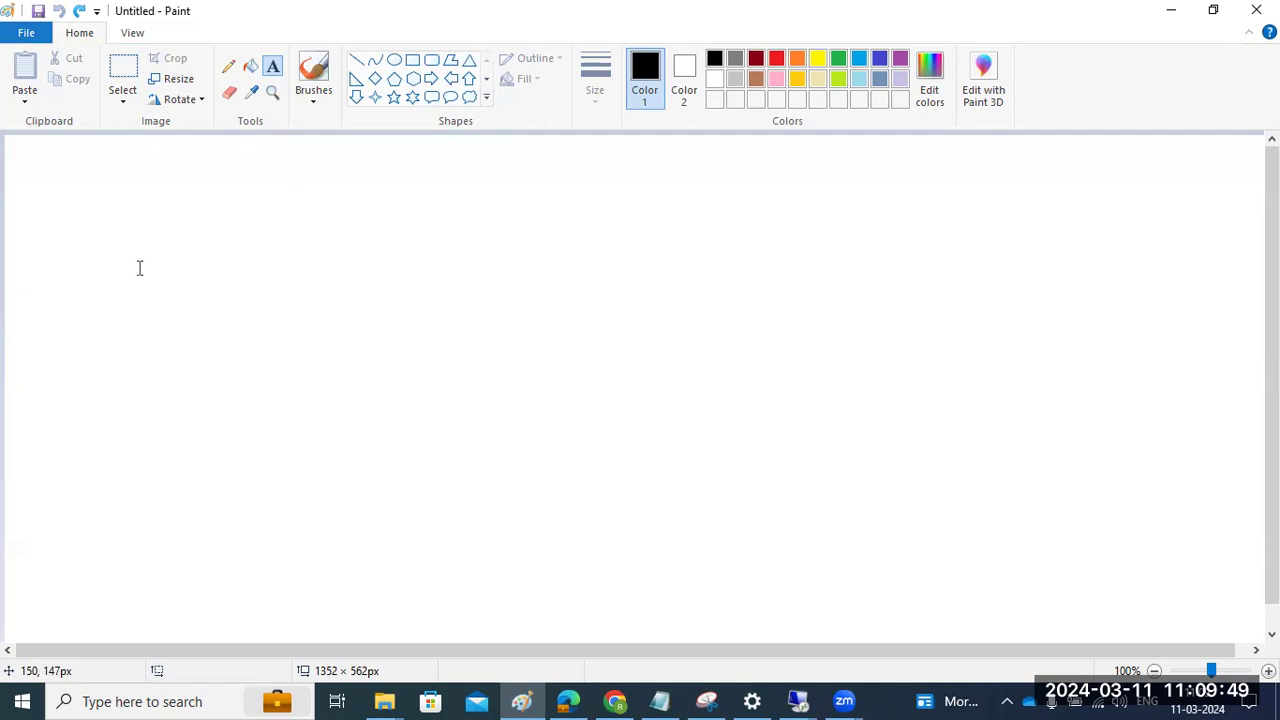
Step: Type the heading 'POST REFRESH ACTIVITIES :', an '=' underline row, and item 1 about BTC=0 and starting SAP
{"action": "left_click_drag", "start_coordinate": [28, 151], "coordinate": [1252, 618]}
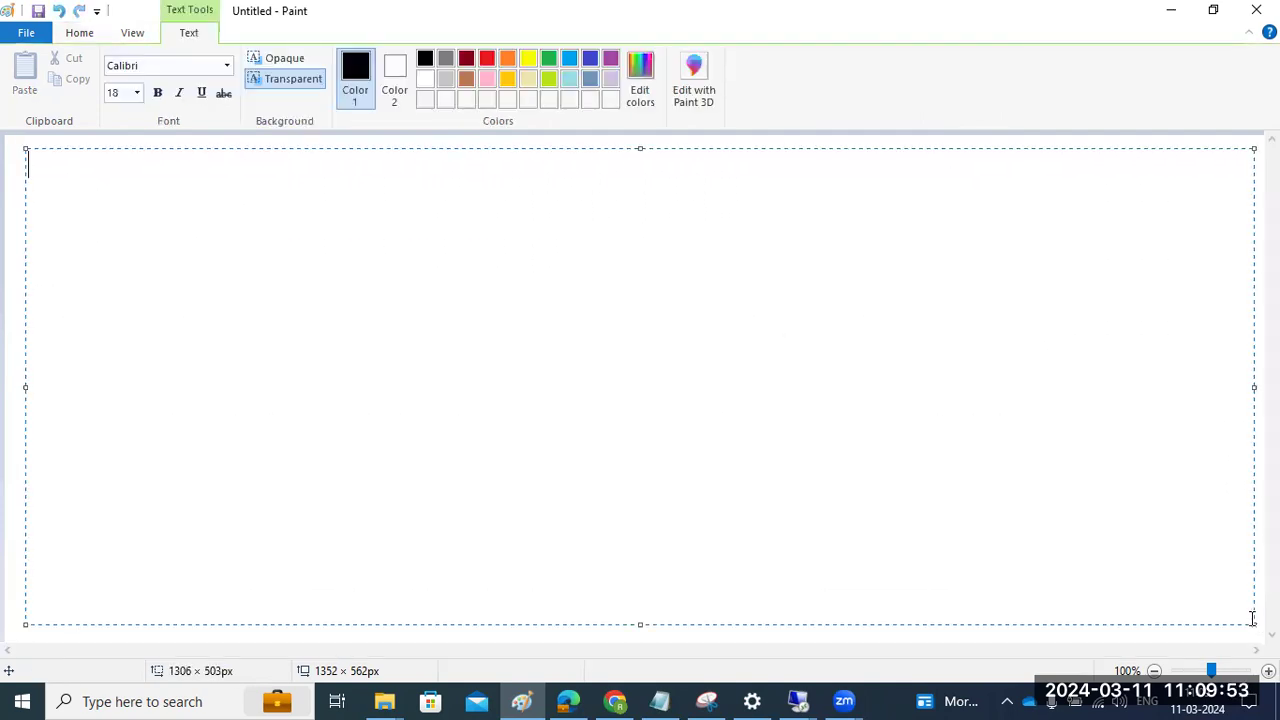
{"action": "type", "text": "POST REFRES"}
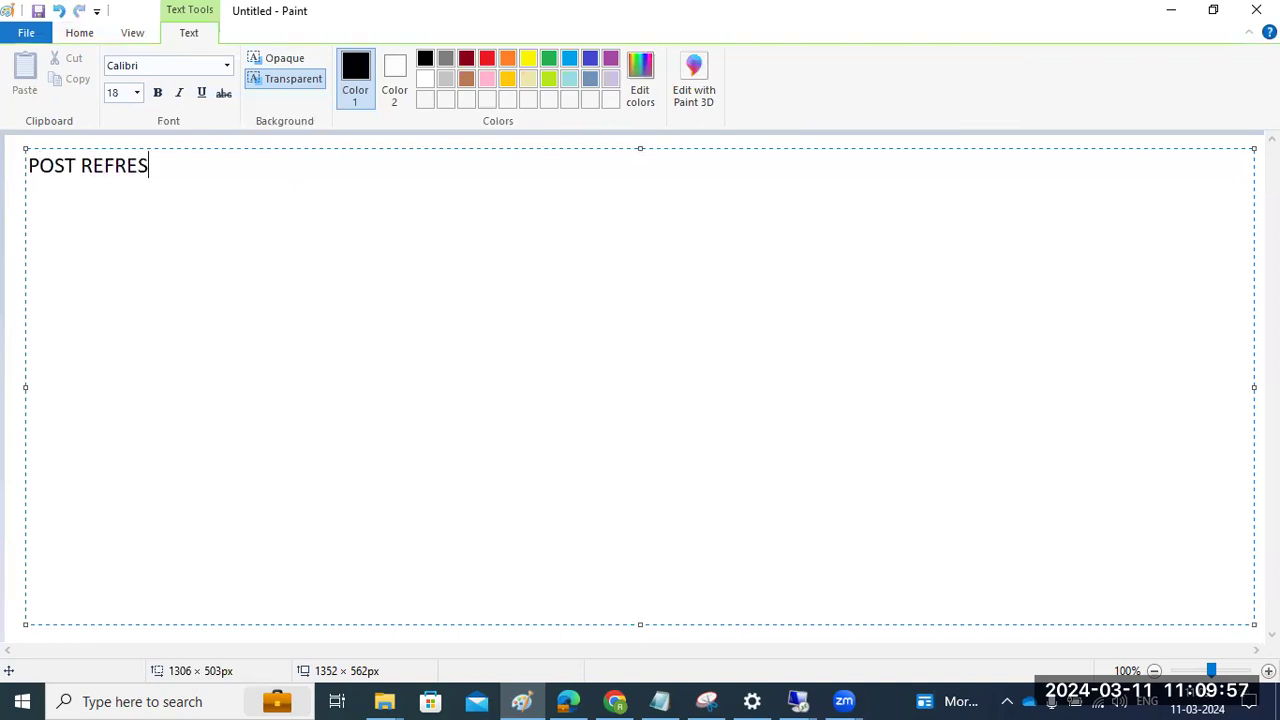
{"action": "type", "text": "H ACTIVI"}
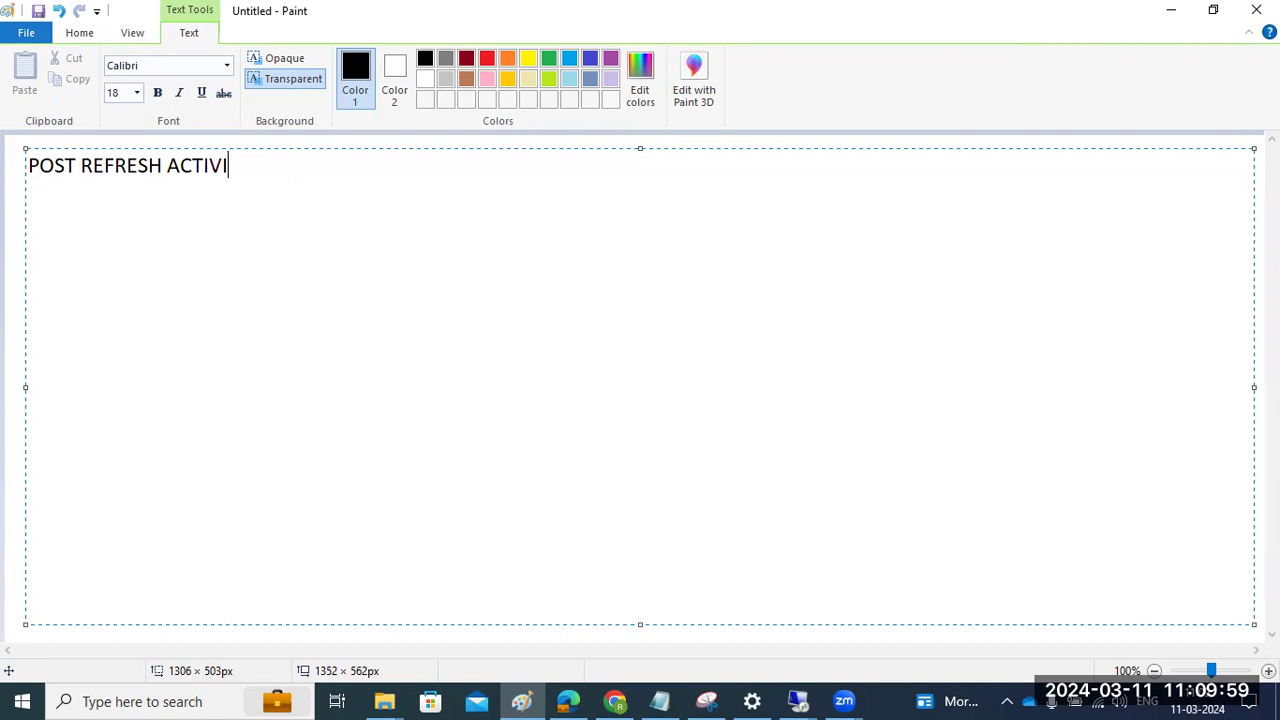
{"action": "type", "text": "TIES :"}
{"action": "key", "text": "Return"}
{"action": "type", "text": "====================="}
{"action": "key", "text": "Return"}
{"action": "type", "text": "1)"}
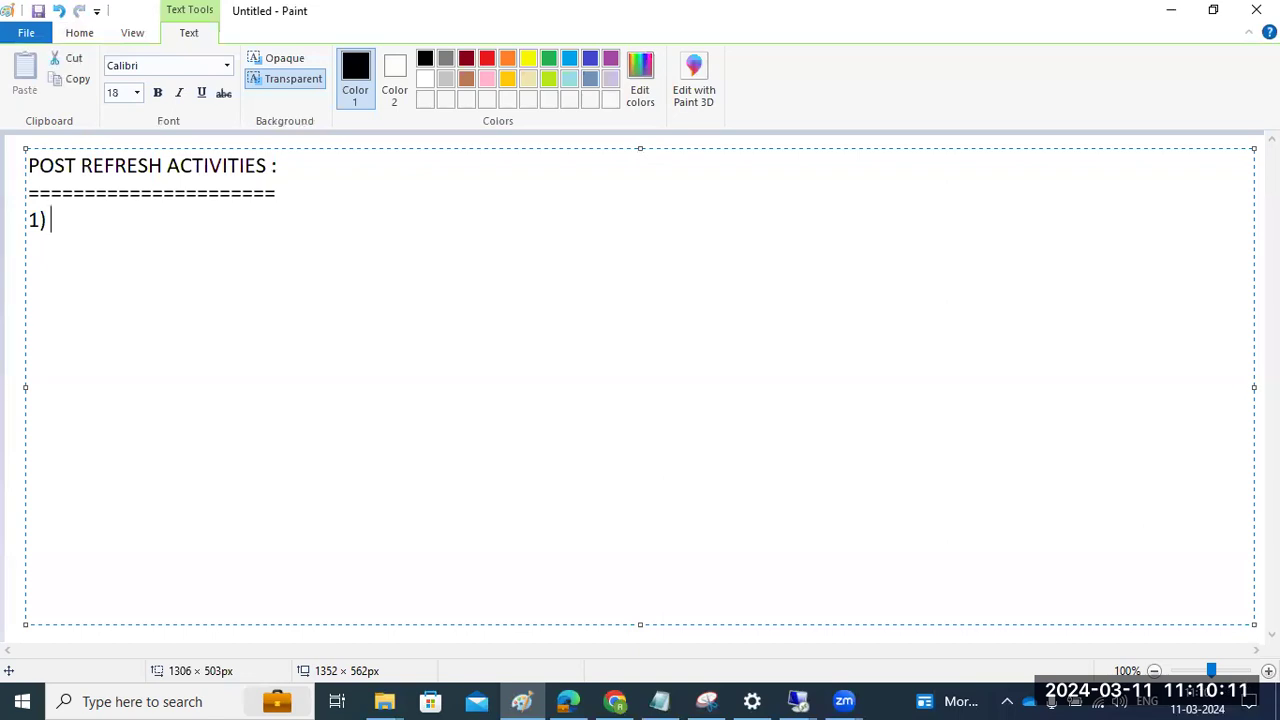
{"action": "type", "text": " Make the BTC"}
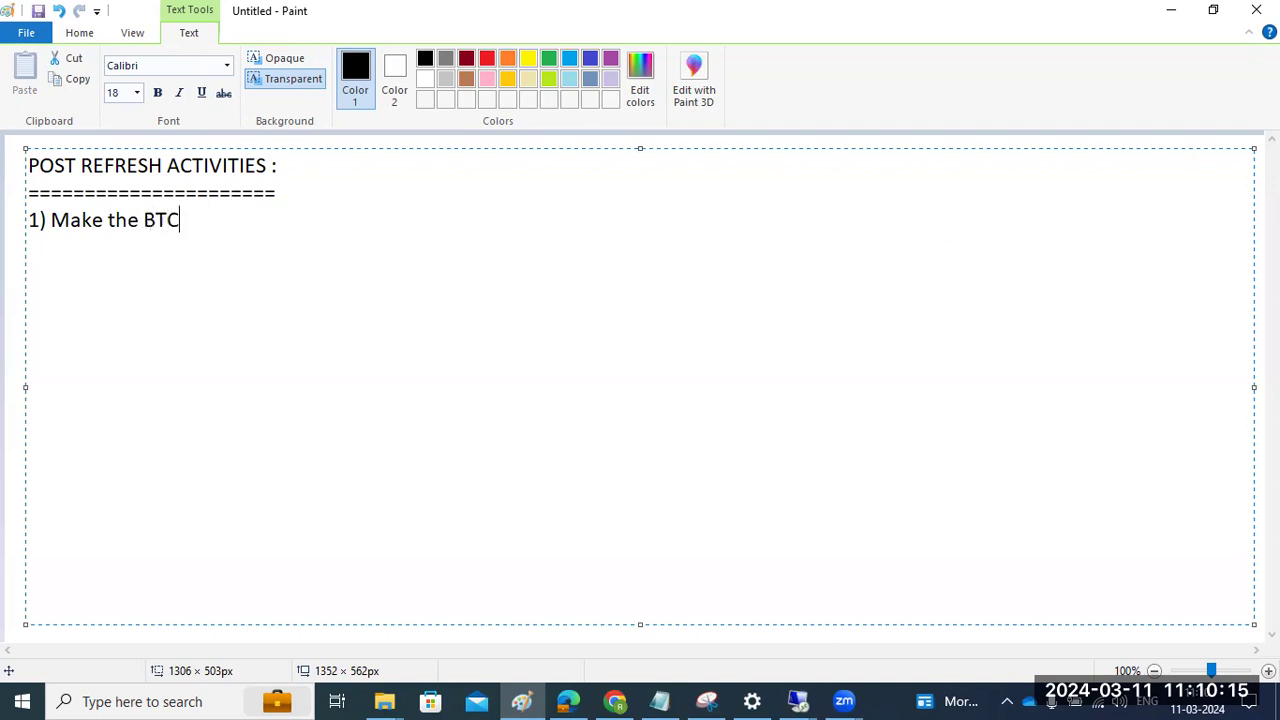
{"action": "type", "text": "=0 ,and then start "}
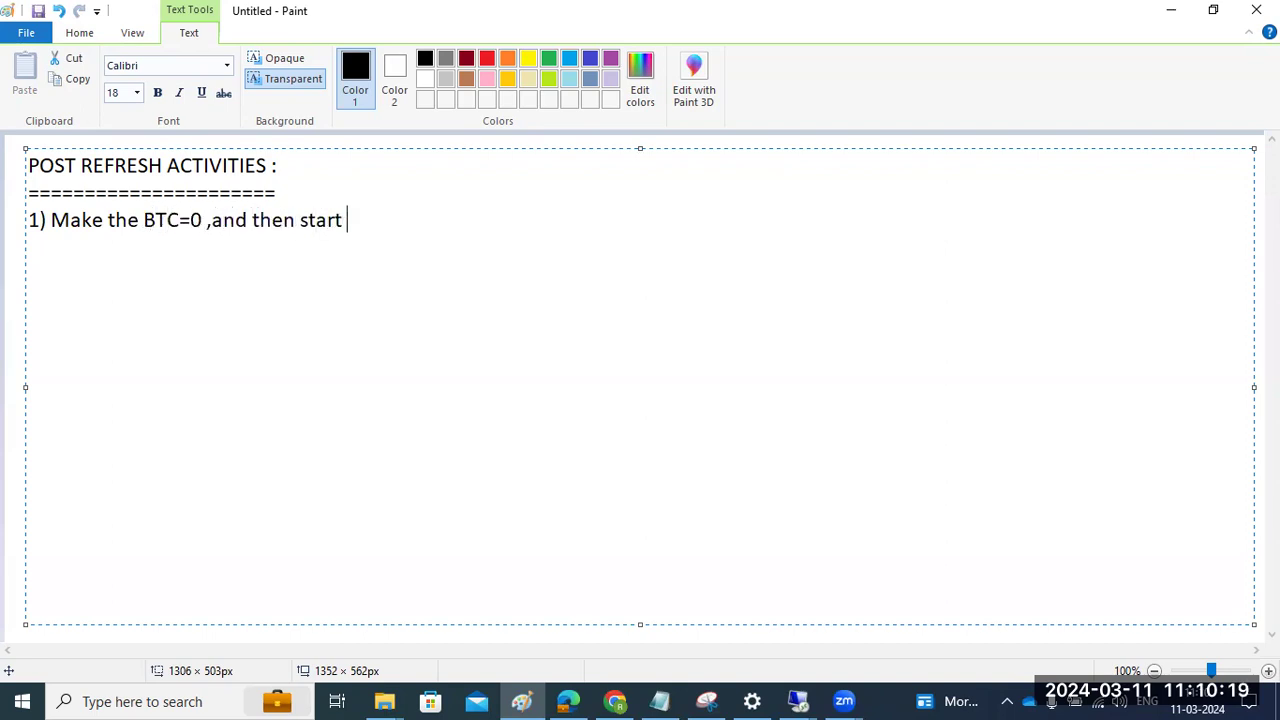
{"action": "type", "text": "the SAP system"}
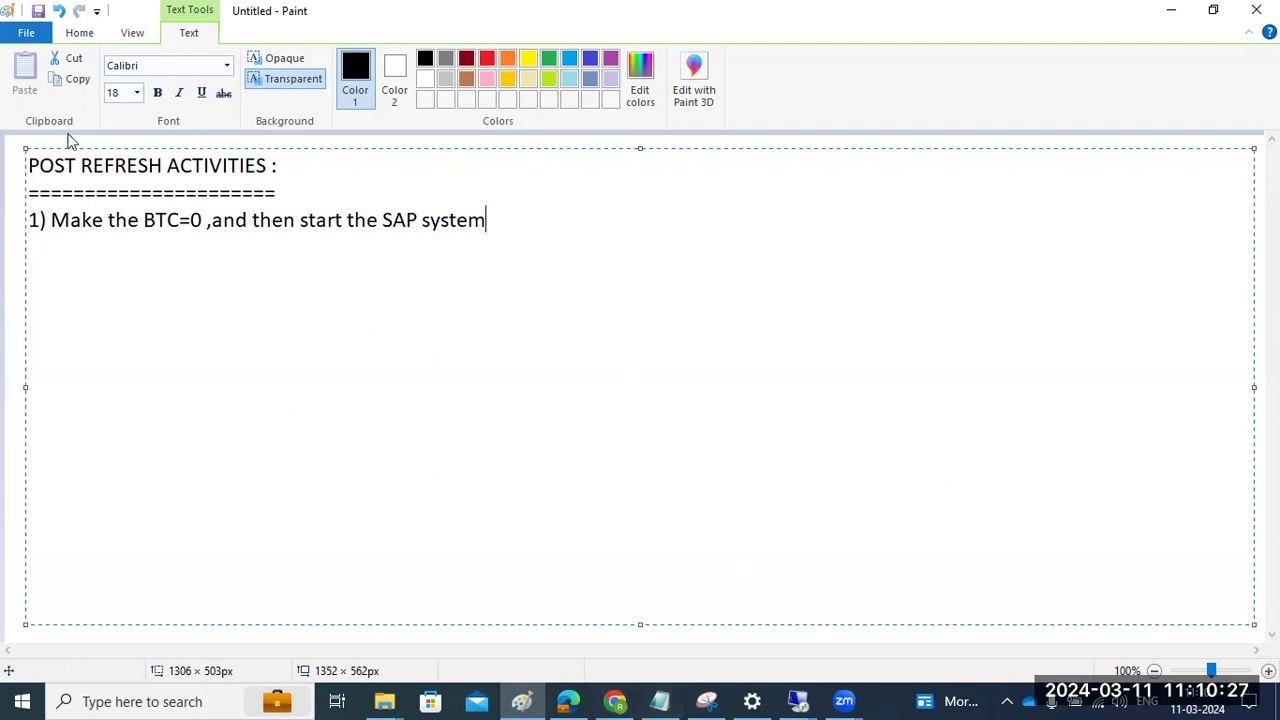
Step: Make item 1 'We need to re-set the hdbuserstore list .'
{"action": "left_click", "coordinate": [40, 220]}
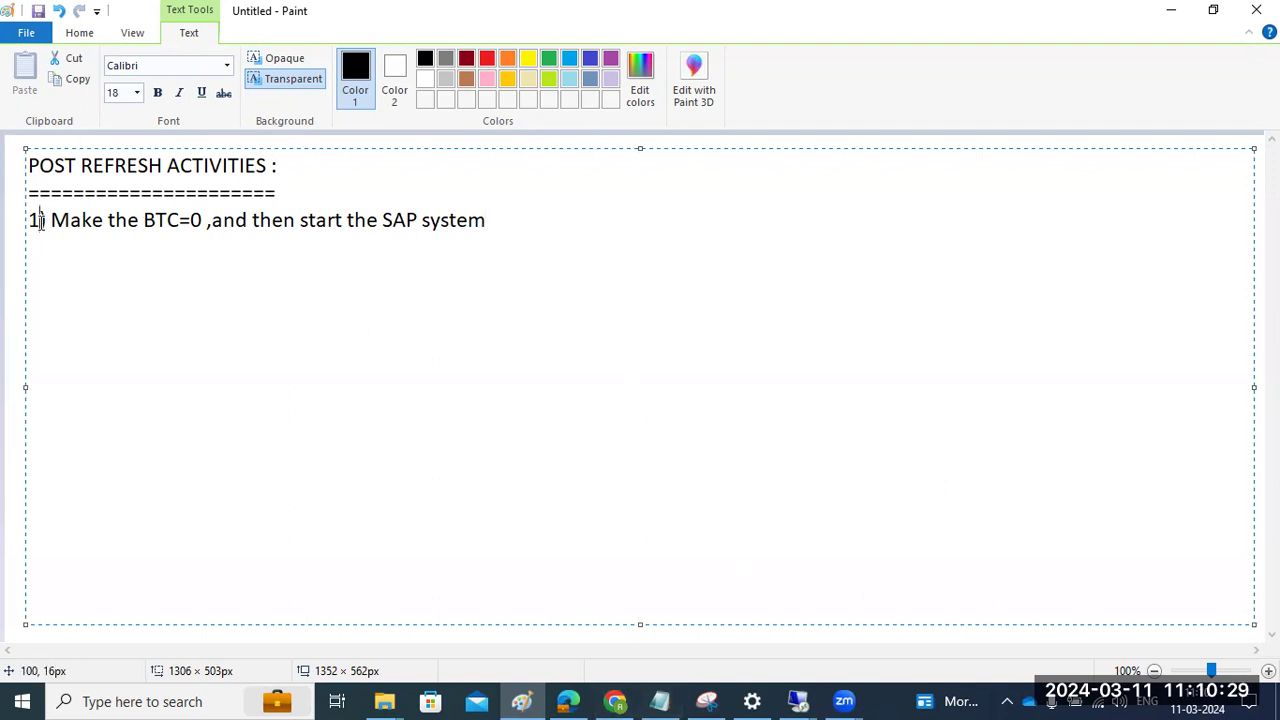
{"action": "key", "text": "Right"}
{"action": "key", "text": "Right"}
{"action": "type", "text": "We need to r"}
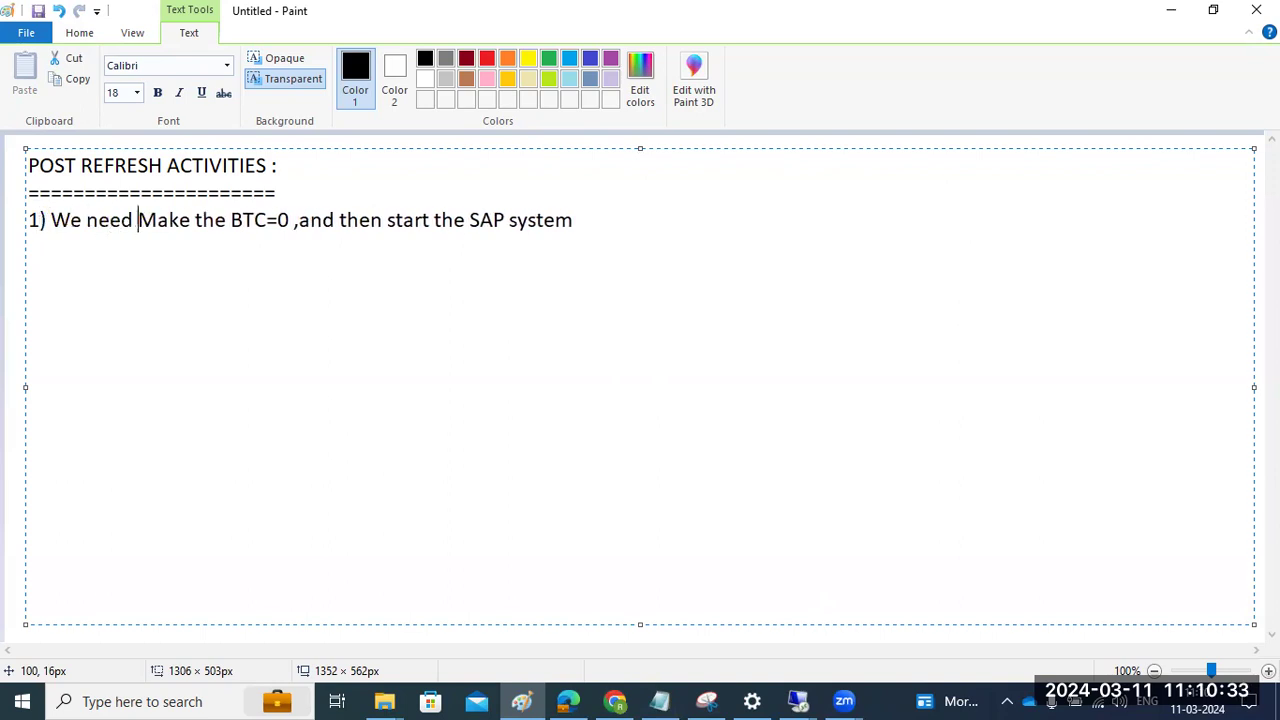
{"action": "type", "text": "e"}
{"action": "key", "text": "BackSpace"}
{"action": "type", "text": "exset the hdbuserstore list ."}
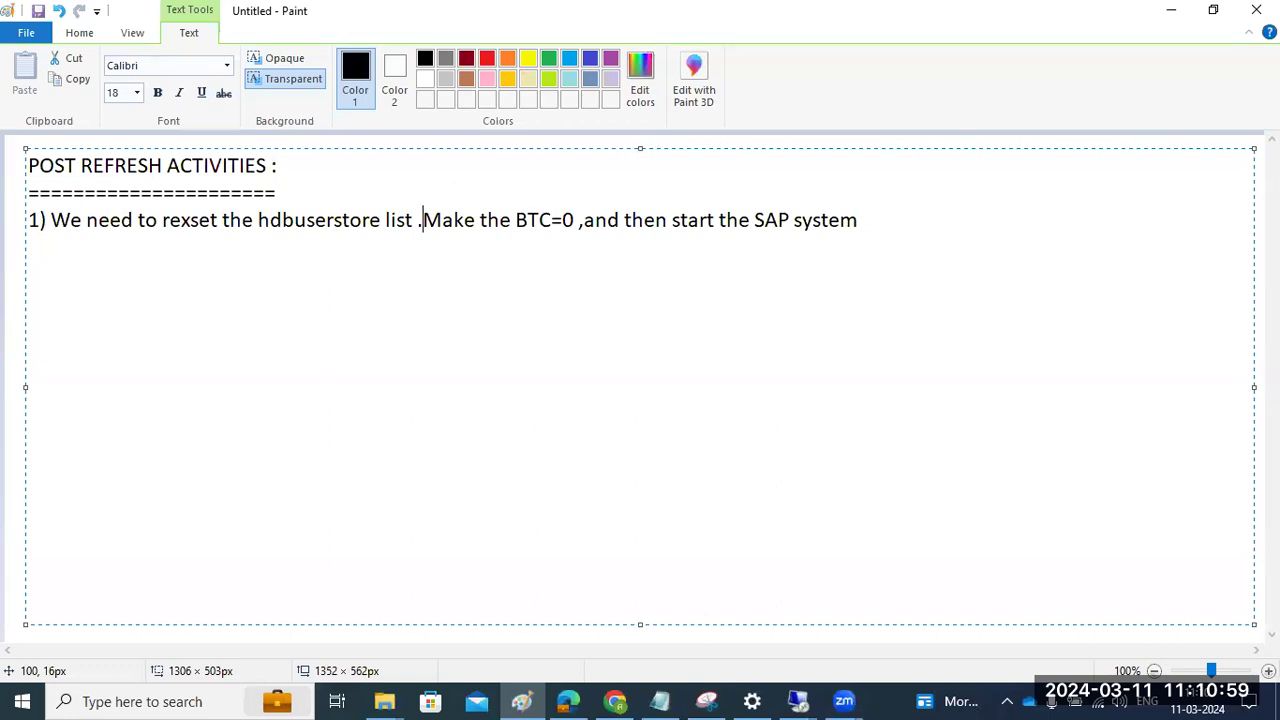
{"action": "key", "text": "Left"}
{"action": "key", "text": "Left"}
{"action": "key", "text": "Left"}
{"action": "key", "text": "Left"}
{"action": "key", "text": "Left"}
{"action": "key", "text": "Left"}
{"action": "key", "text": "Left"}
{"action": "key", "text": "Left"}
{"action": "key", "text": "Left"}
{"action": "key", "text": "Left"}
{"action": "key", "text": "Left"}
{"action": "key", "text": "Left"}
{"action": "key", "text": "Left"}
{"action": "key", "text": "Left"}
{"action": "key", "text": "Left"}
{"action": "key", "text": "Left"}
{"action": "key", "text": "Left"}
{"action": "key", "text": "Left"}
{"action": "key", "text": "Left"}
{"action": "key", "text": "Left"}
{"action": "key", "text": "Left"}
{"action": "key", "text": "Left"}
{"action": "key", "text": "Left"}
{"action": "key", "text": "Left"}
{"action": "key", "text": "Left"}
{"action": "key", "text": "Left"}
{"action": "key", "text": "Left"}
{"action": "key", "text": "BackSpace"}
{"action": "type", "text": "-"}
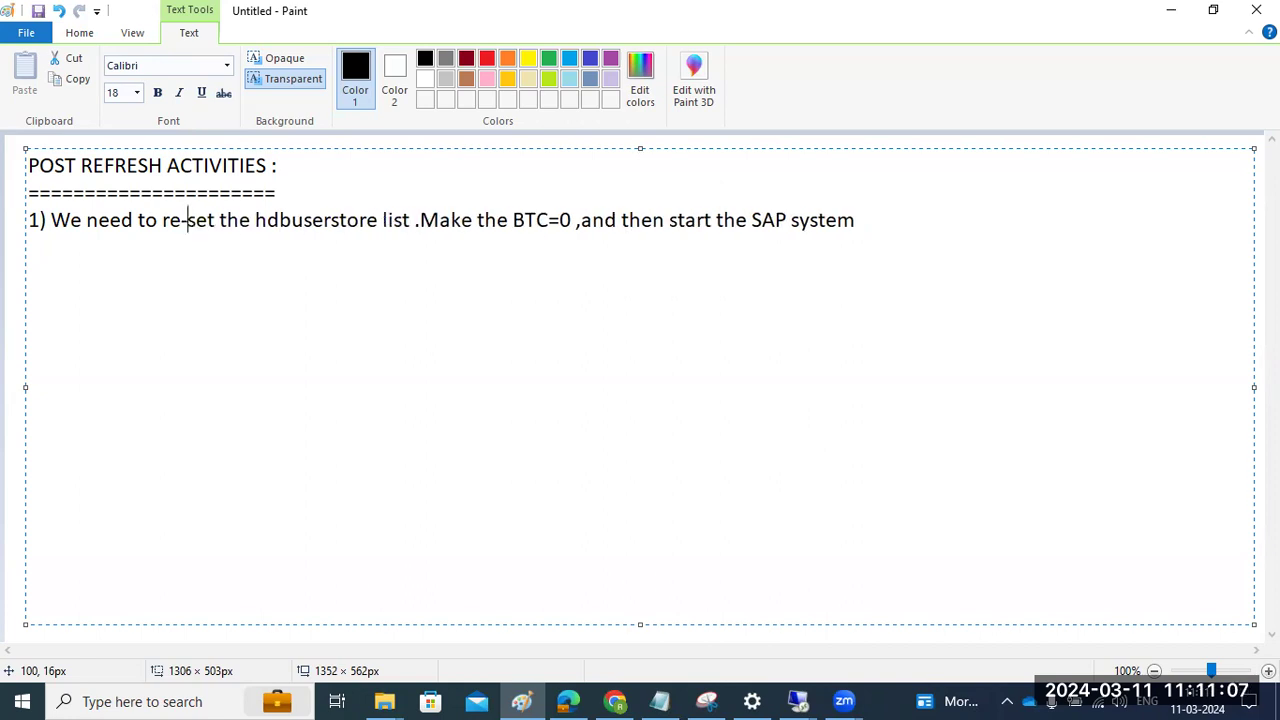
Step: Insert item 2 'Execute the R3trnas -d .' and renumber the BTC=0 step as item 3
{"action": "left_click", "coordinate": [421, 221]}
{"action": "key", "text": "Return"}
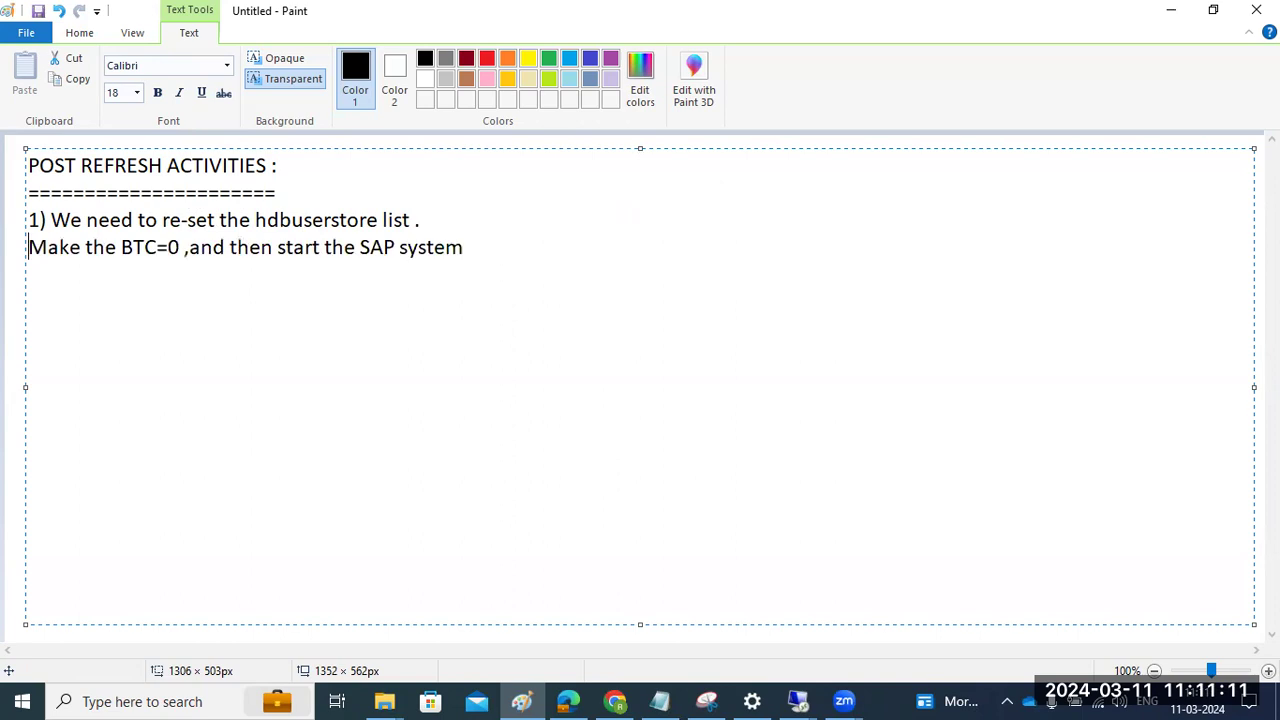
{"action": "type", "text": "2)Execu"}
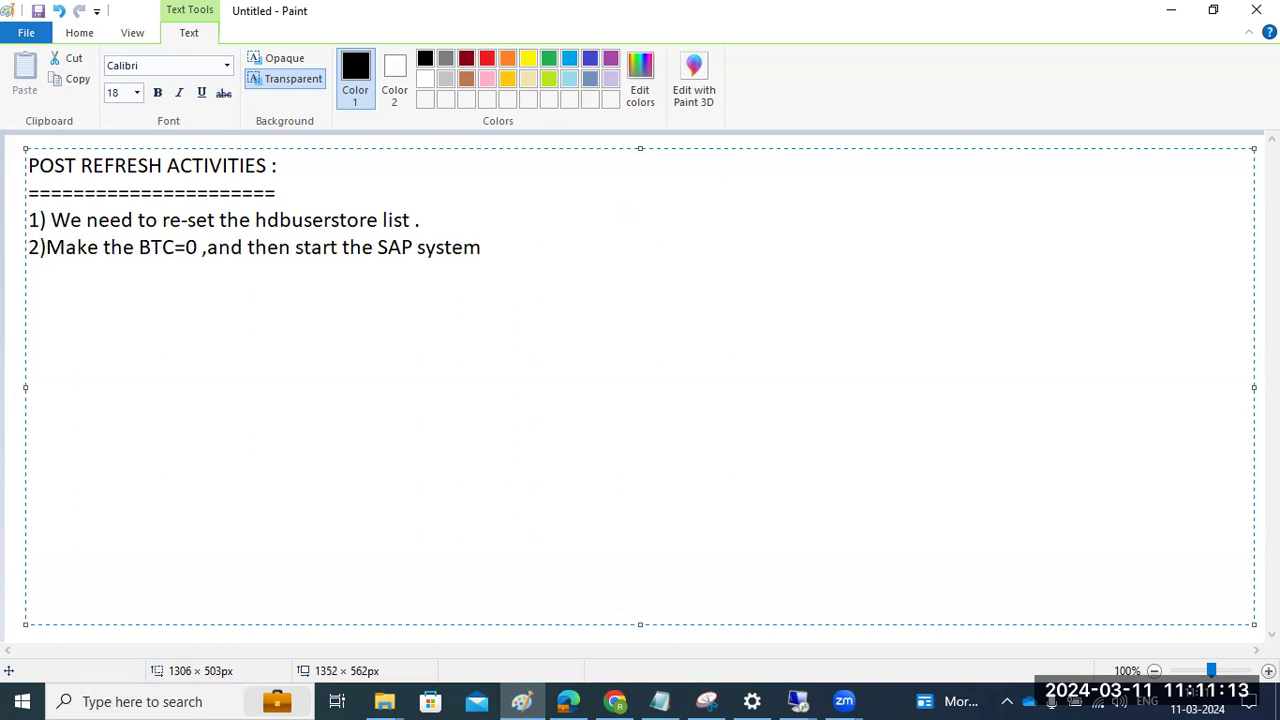
{"action": "type", "text": "te the R3"}
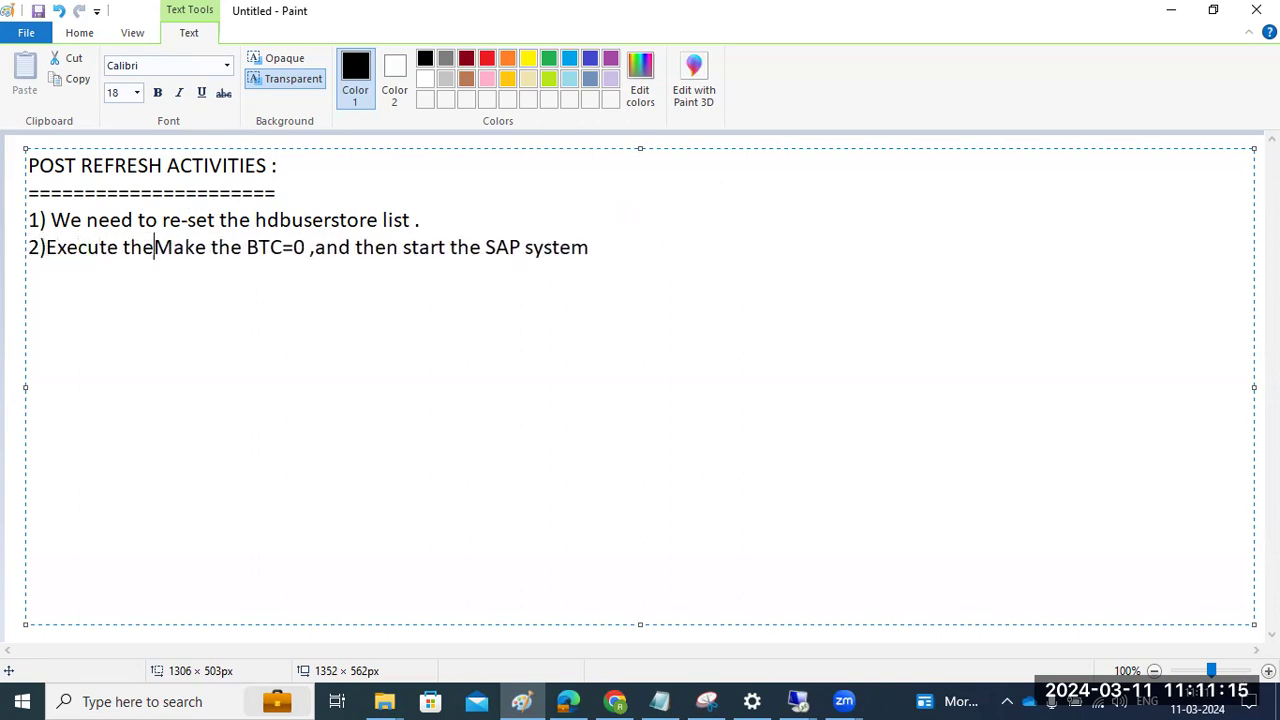
{"action": "type", "text": "trnas -d "}
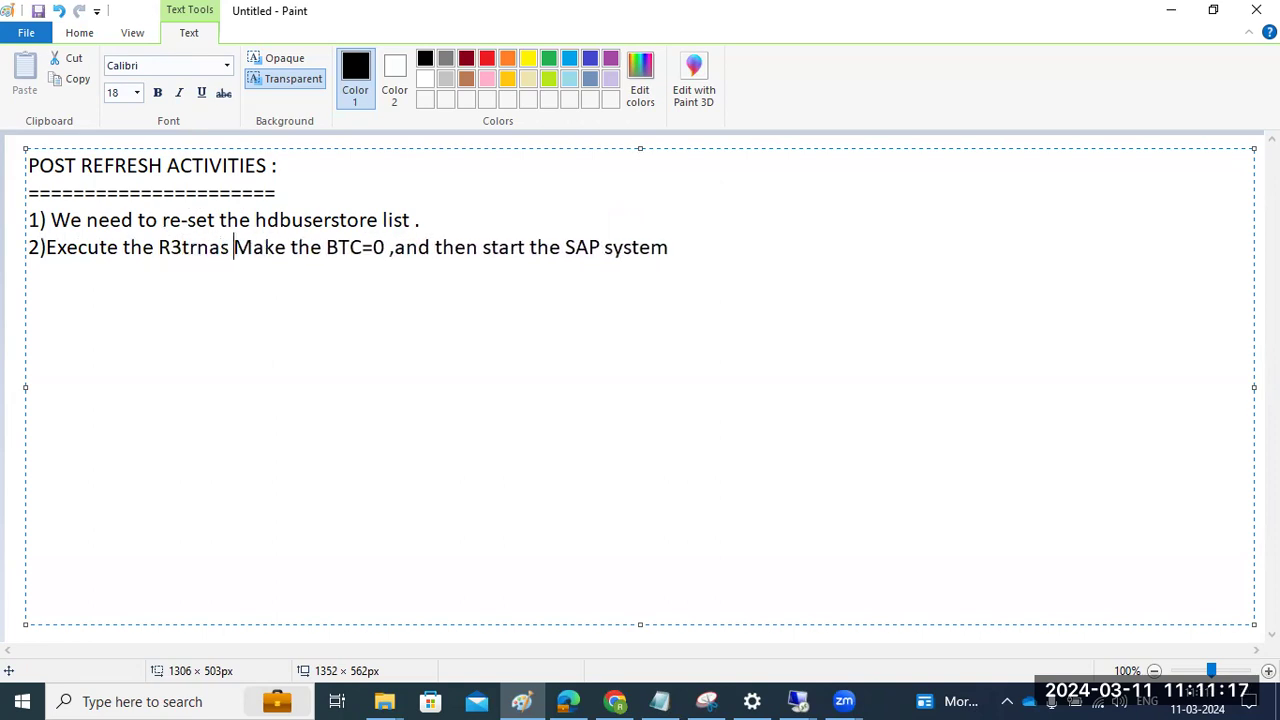
{"action": "type", "text": "."}
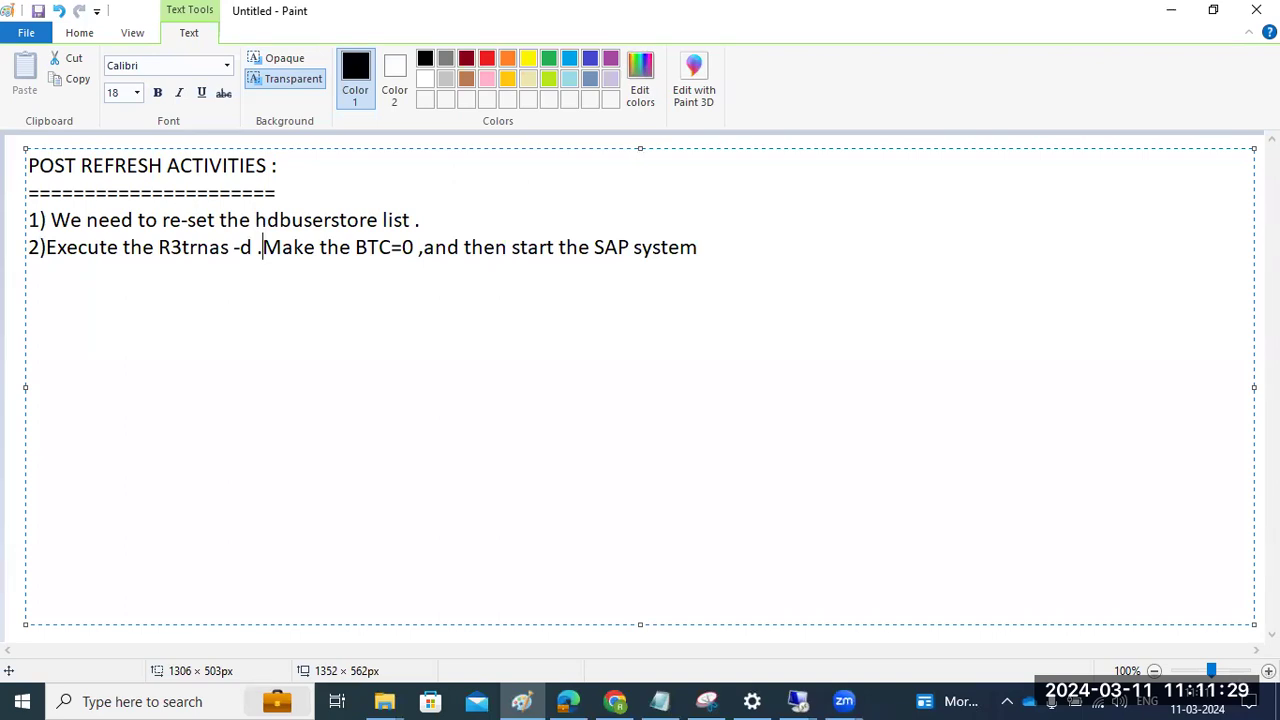
{"action": "key", "text": "Return"}
{"action": "type", "text": "3"}
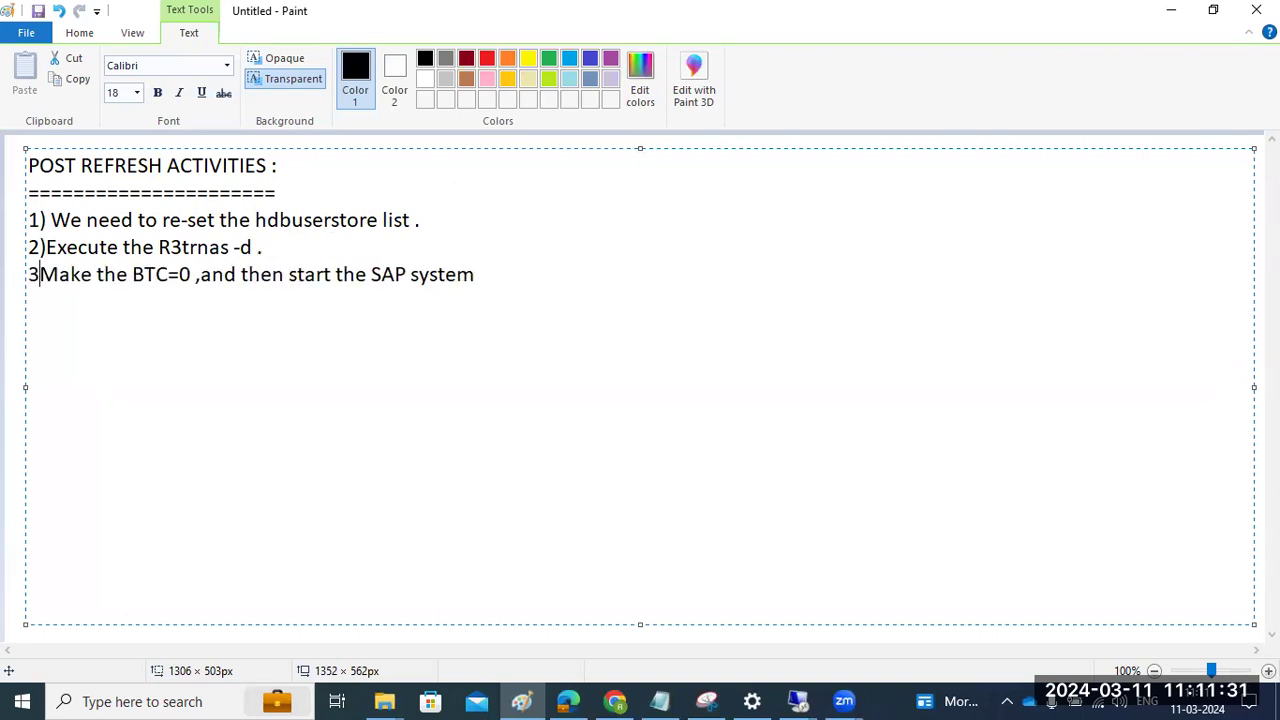
{"action": "type", "text": ")"}
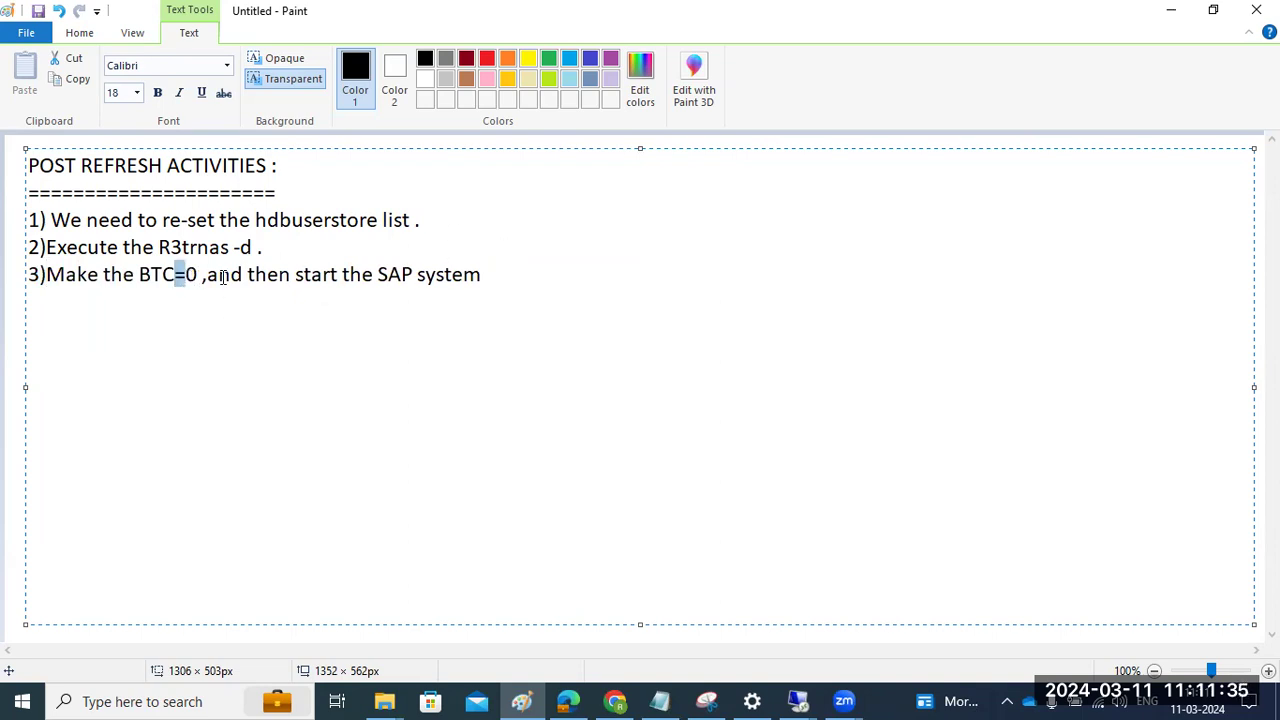
Step: End item 3 with a period, add item 4 'Apply the license --SLICENSE', and begin '5)'
{"action": "left_click_drag", "start_coordinate": [299, 274], "coordinate": [484, 274]}
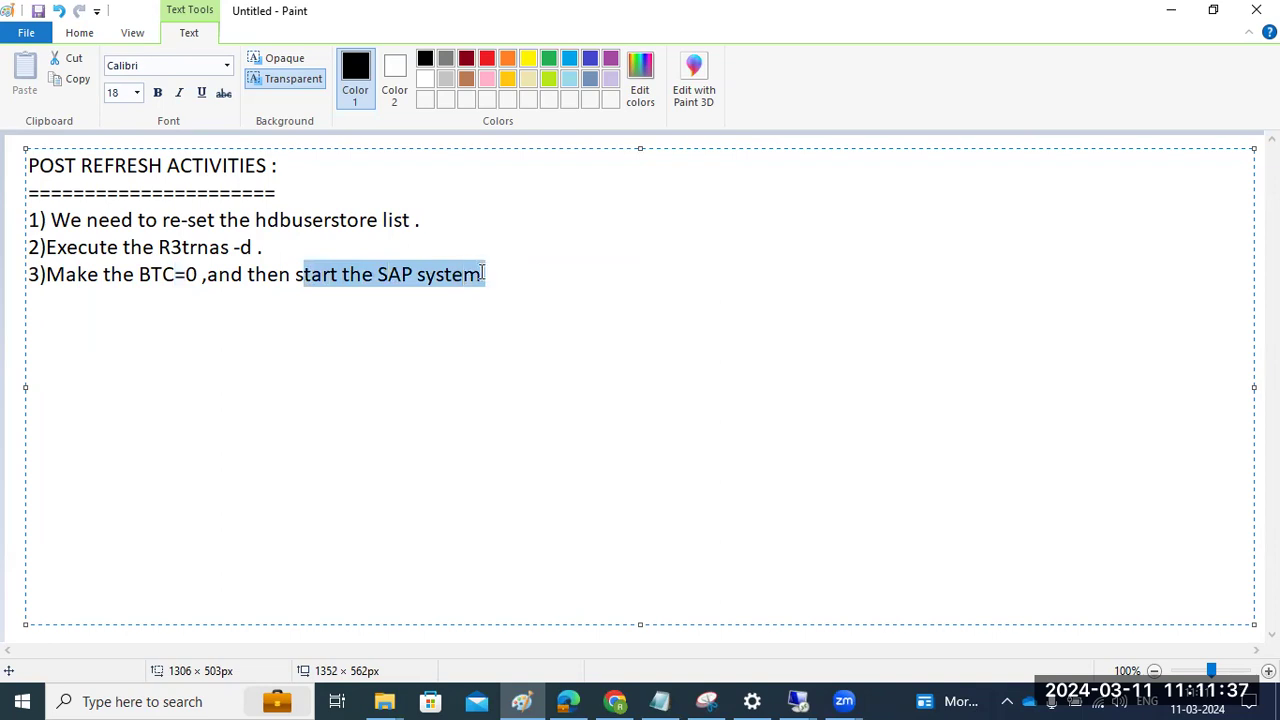
{"action": "left_click", "coordinate": [484, 275]}
{"action": "type", "text": "."}
{"action": "key", "text": "Return"}
{"action": "type", "text": "4)"}
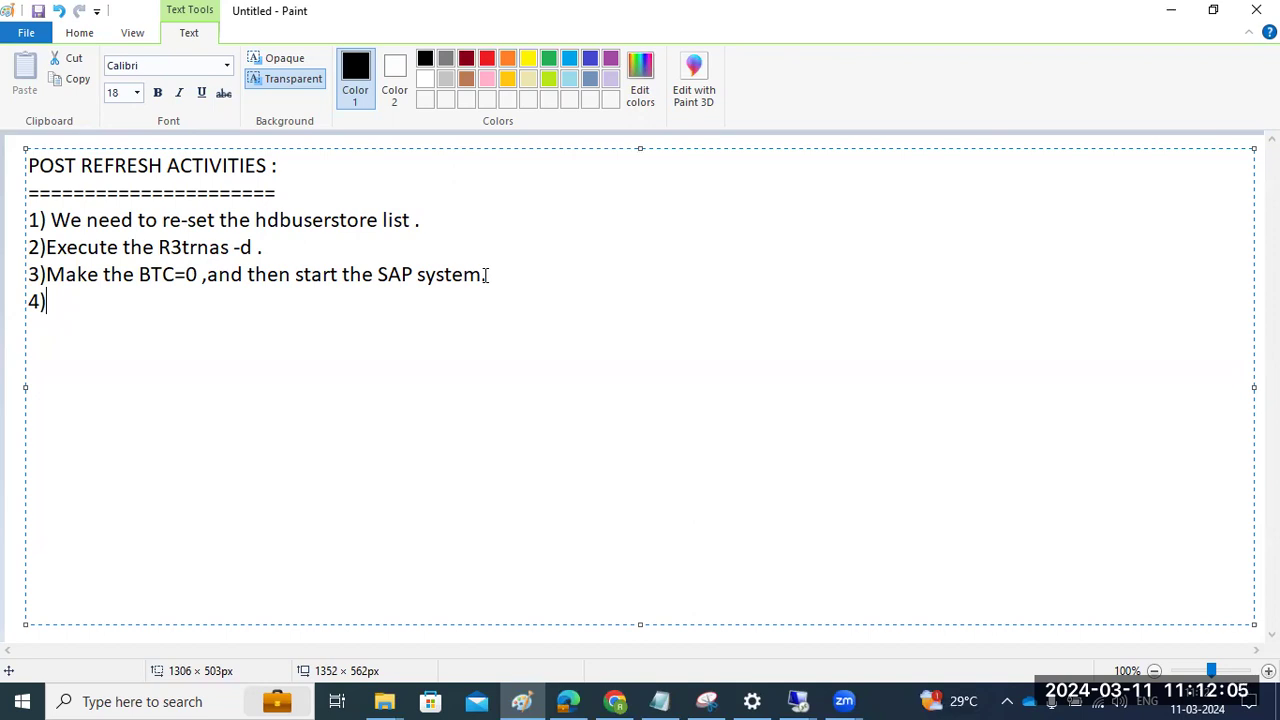
{"action": "type", "text": "Apply the license --"}
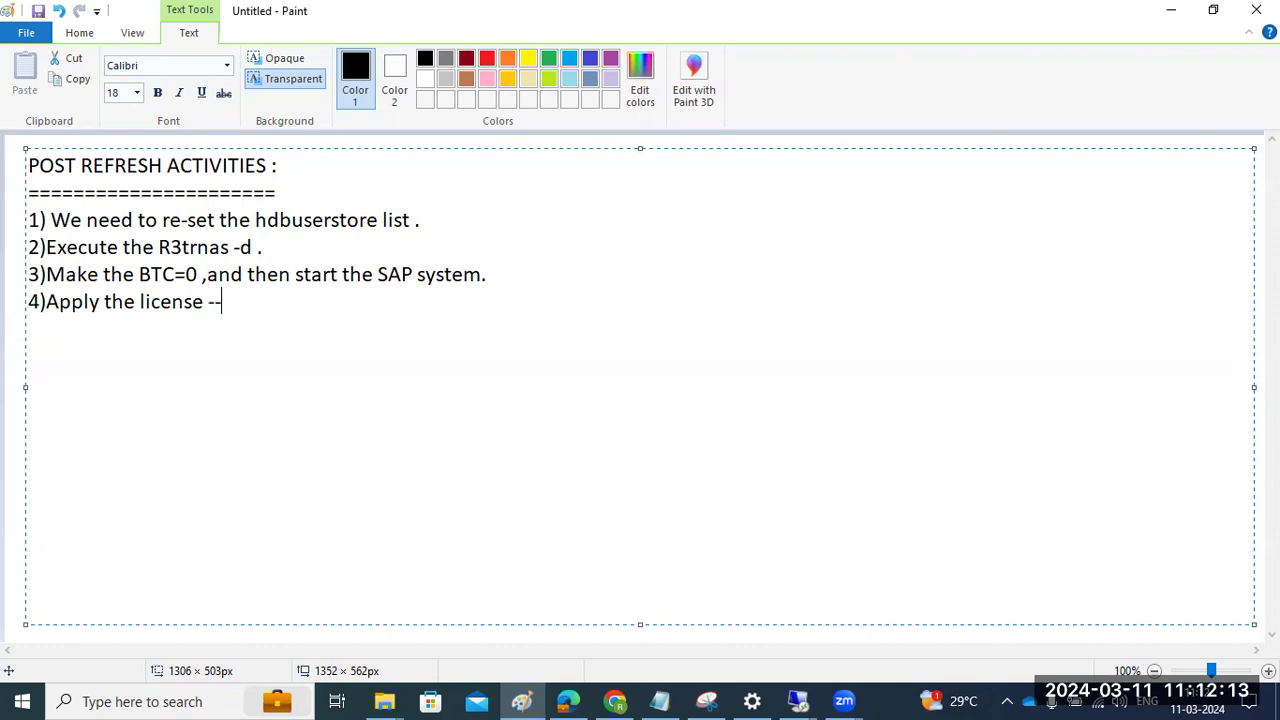
{"action": "type", "text": "SLICENSE"}
{"action": "key", "text": "Return"}
{"action": "type", "text": "5)"}
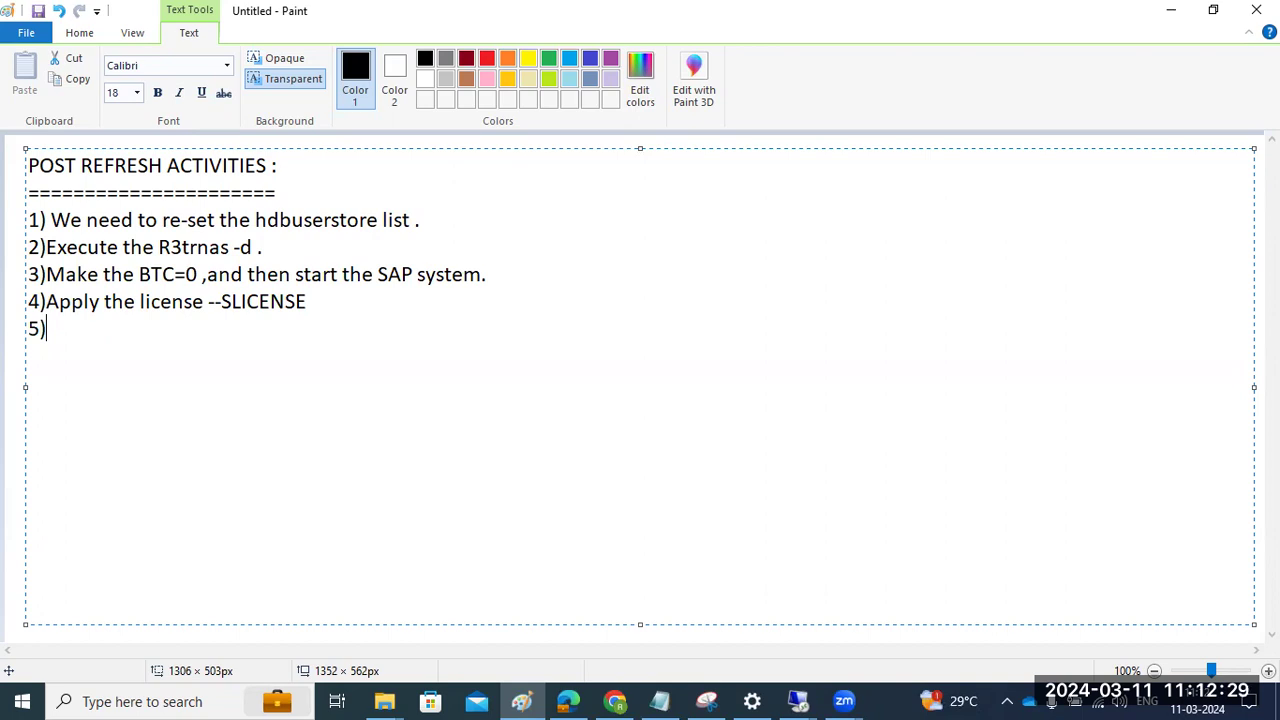
Step: Append '--000/SAP* - enable and then apply it .' to item 4
{"action": "left_click", "coordinate": [344, 301]}
{"action": "type", "text": "--000/SAP* - enable and the"}
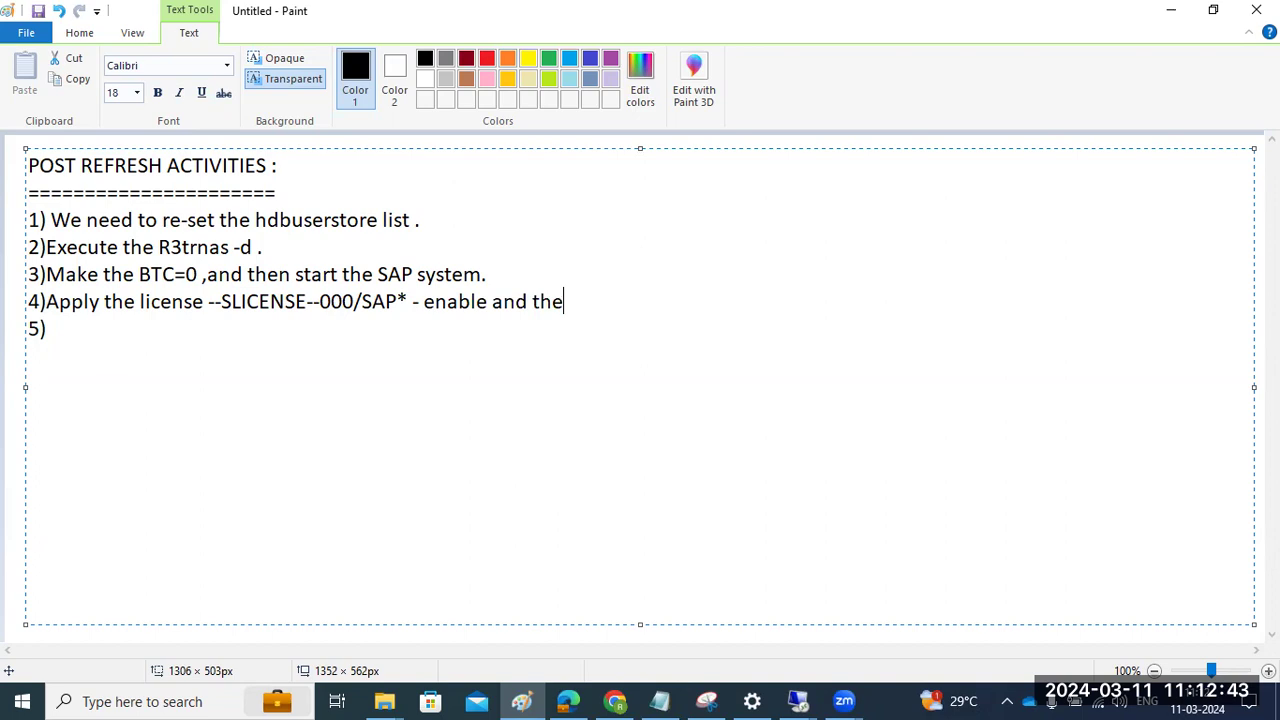
{"action": "type", "text": "n apply it ."}
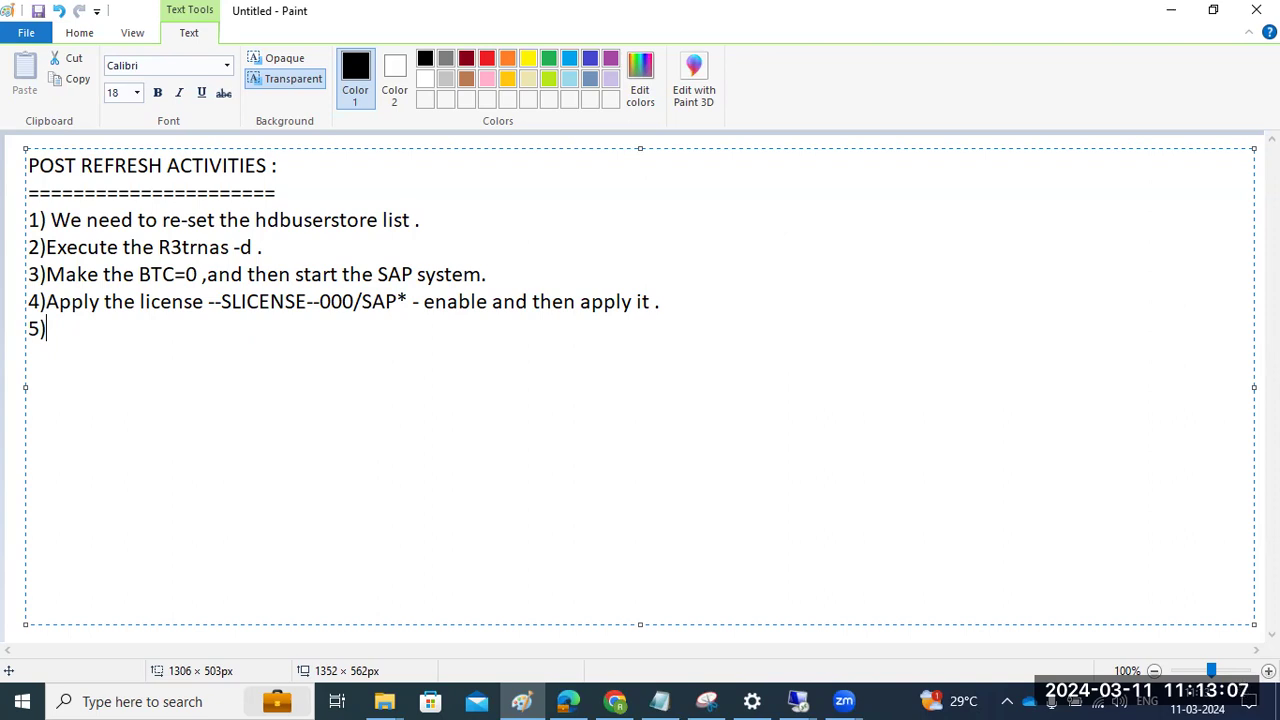
Step: Write item 5: log in with the production client and pause all jobs using BTCTRNS1; begin '6)'
{"action": "type", "text": "Loginto the SAP system"}
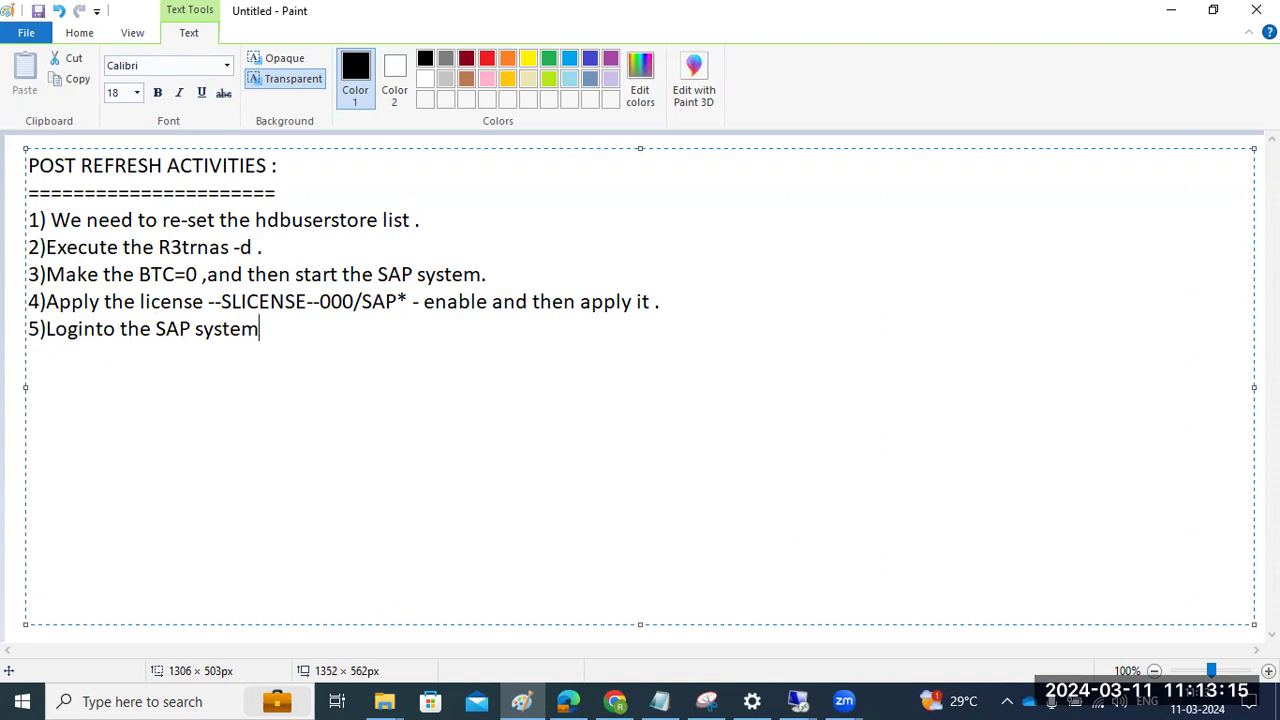
{"action": "type", "text": " with production client - Pause the all jon==="}
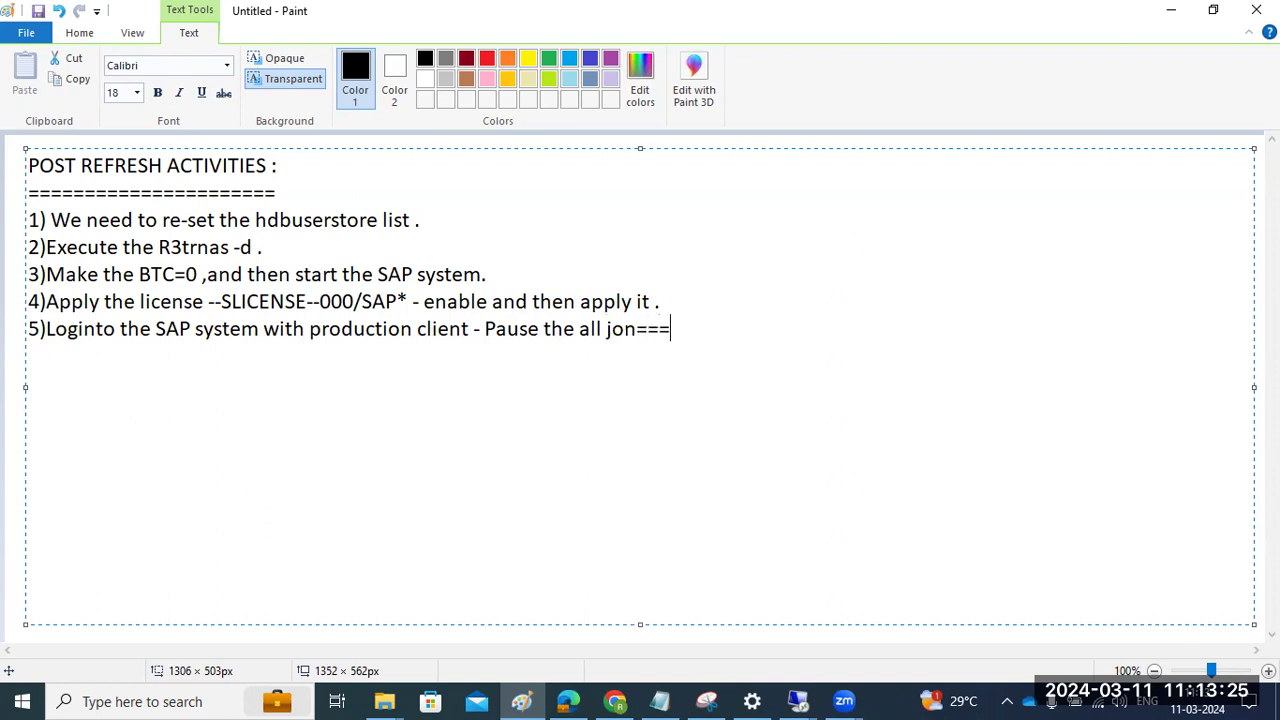
{"action": "key", "text": "BackSpace"}
{"action": "key", "text": "BackSpace"}
{"action": "key", "text": "BackSpace"}
{"action": "key", "text": "BackSpace"}
{"action": "type", "text": "bs (Using BTCTR"}
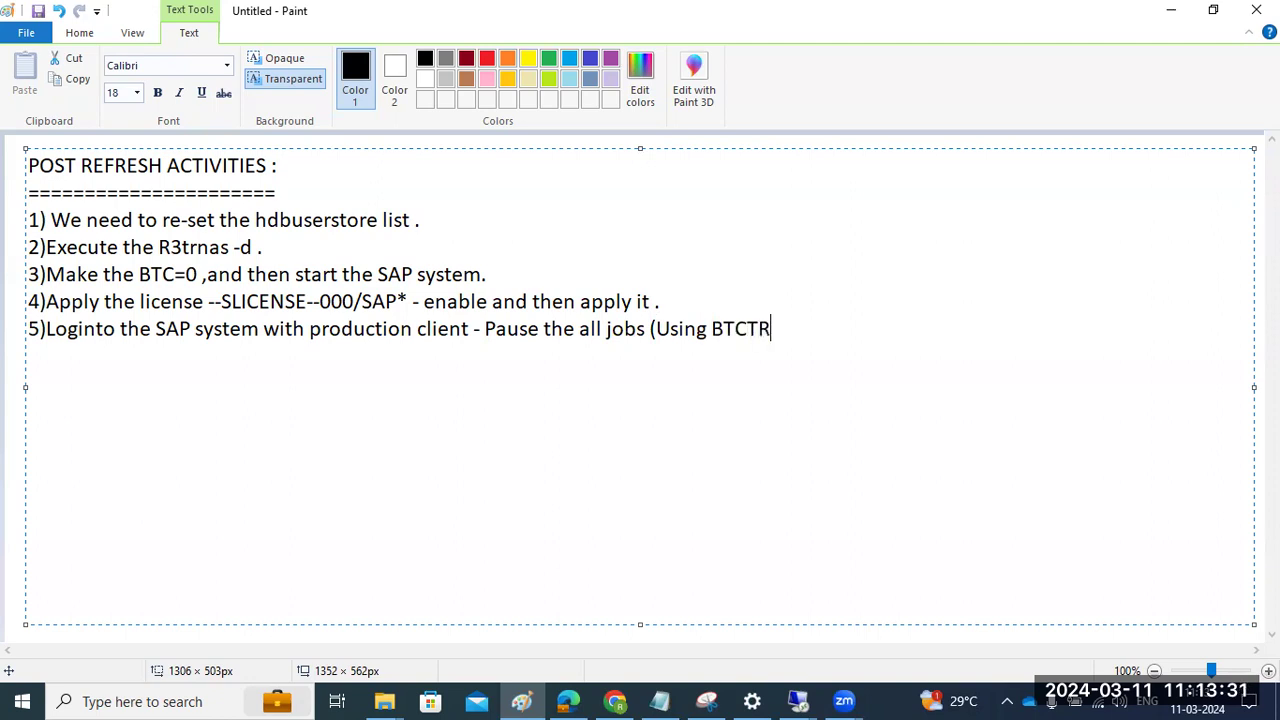
{"action": "type", "text": "NS1)"}
{"action": "key", "text": "Return"}
{"action": "type", "text": "6)"}
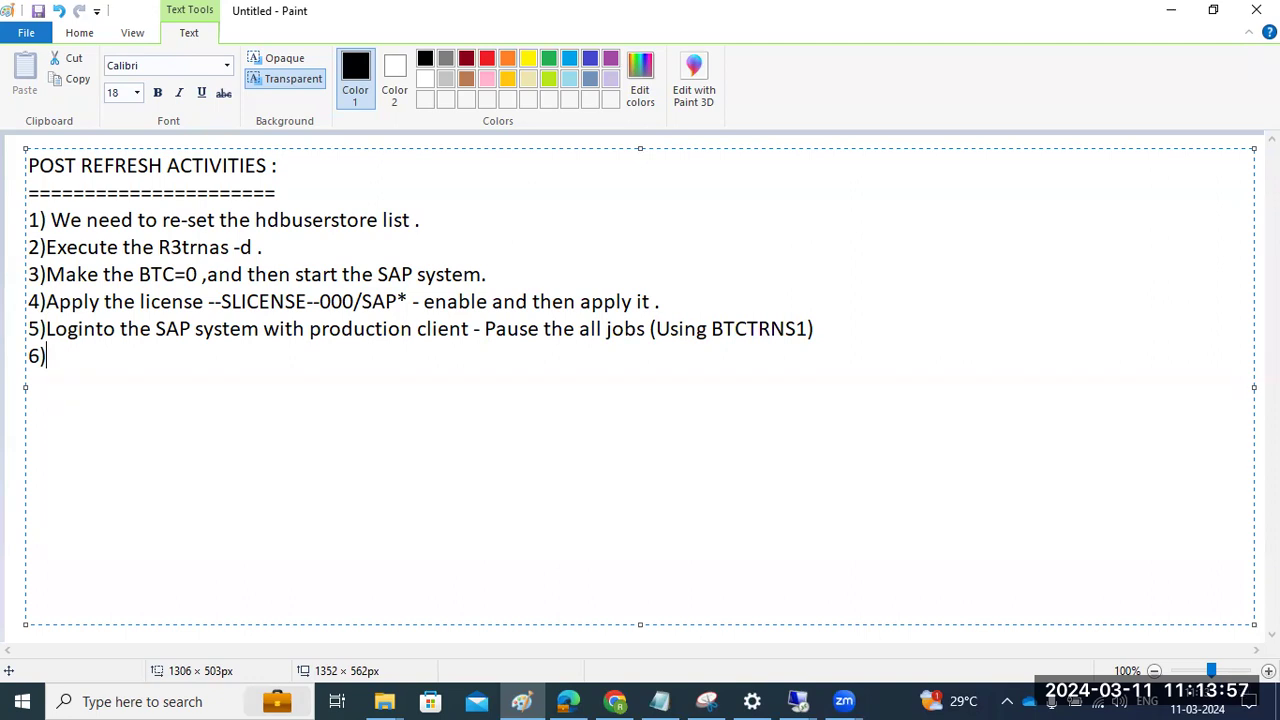
Step: Add item 6 'Stop the sap system' and item 7 about reverting the BTC WP number and restarting SAP
{"action": "type", "text": "Stop the s"}
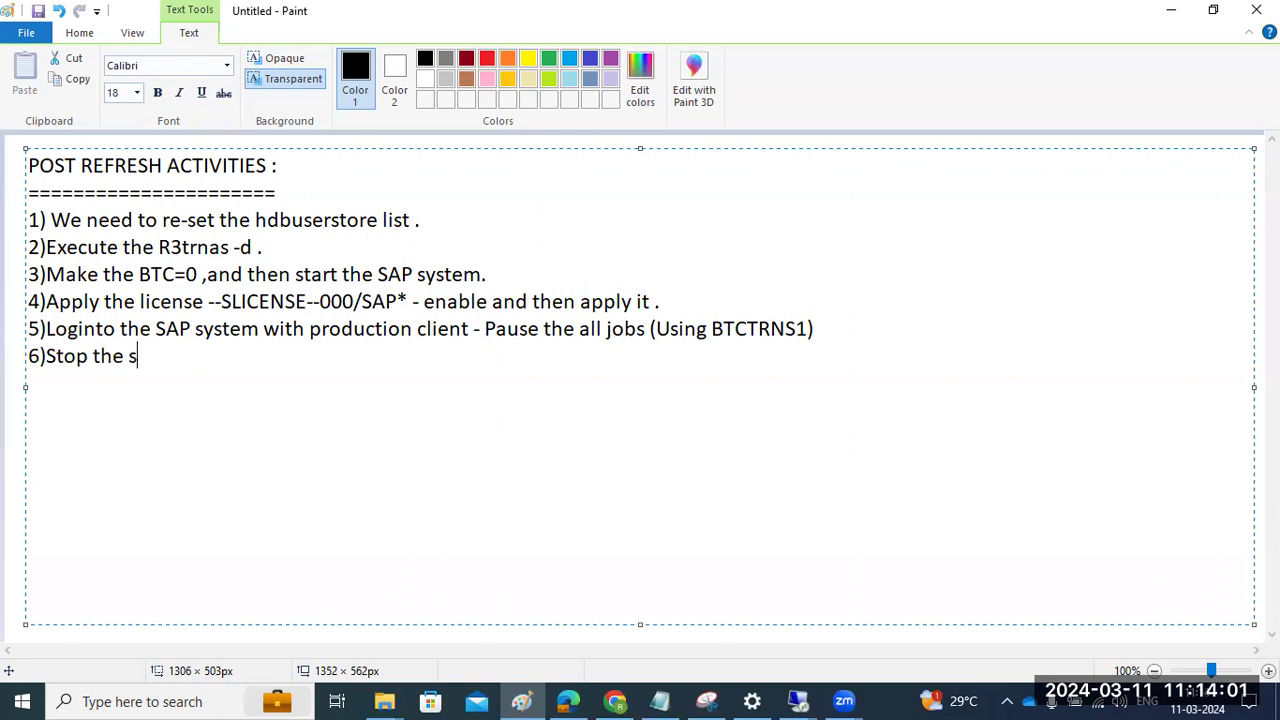
{"action": "type", "text": "ap system "}
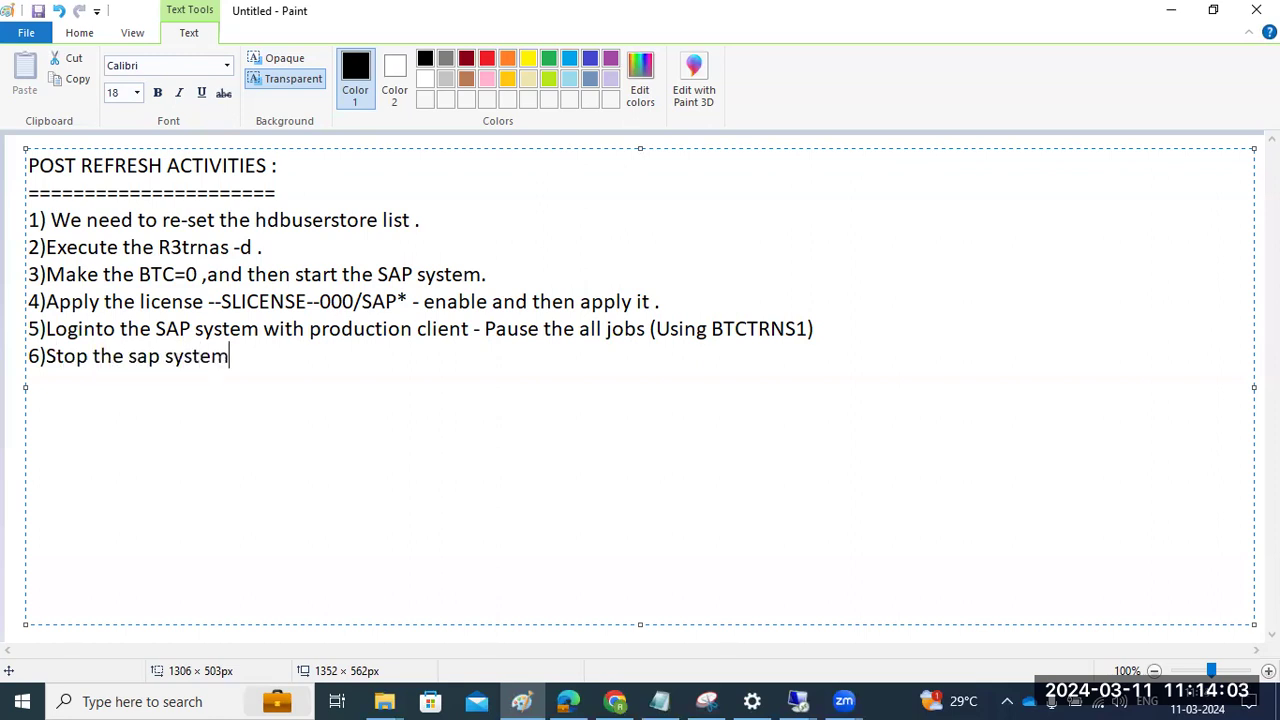
{"action": "type", "text": "--"}
{"action": "key", "text": "Return"}
{"action": "type", "text": "7)"}
{"action": "type", "text": "ch"}
{"action": "type", "text": "e"}
{"action": "key", "text": "BackSpace"}
{"action": "key", "text": "BackSpace"}
{"action": "key", "text": "BackSpace"}
{"action": "key", "text": "BackSpace"}
{"action": "key", "text": "BackSpace"}
{"action": "key", "text": "BackSpace"}
{"action": "type", "text": "Revert the BTC WP number to o"}
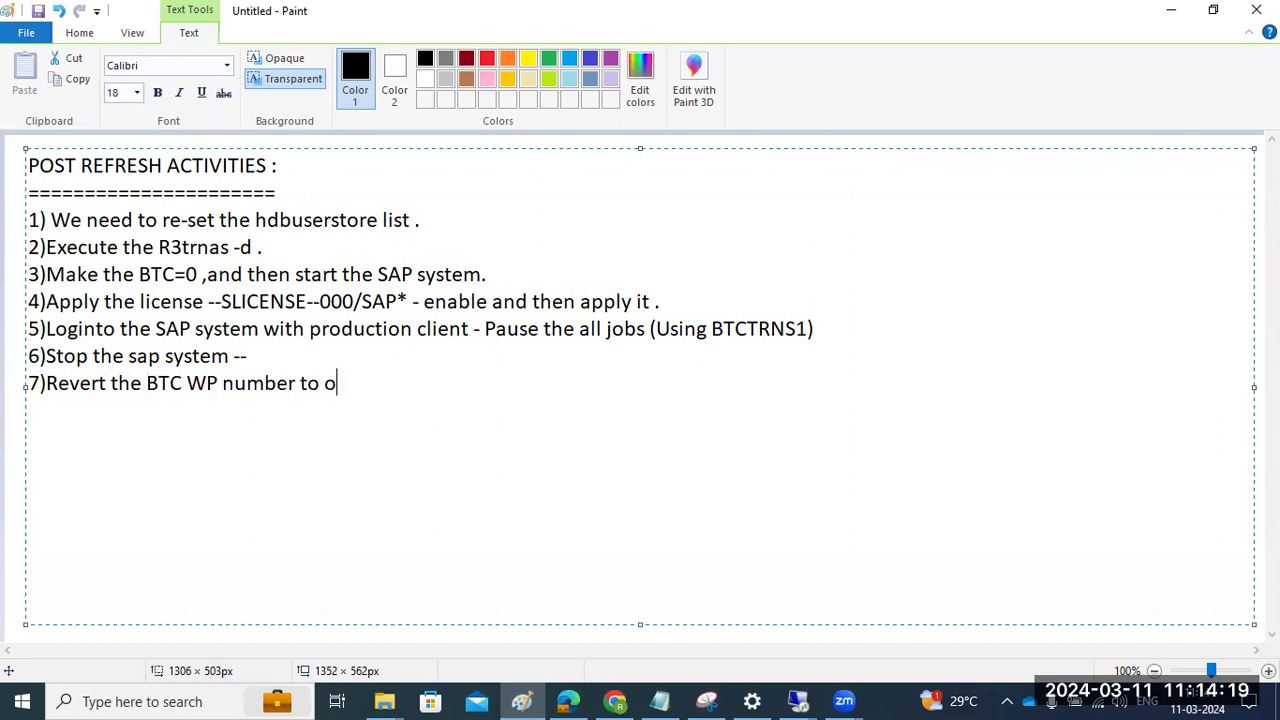
{"action": "type", "text": "riginal value and"}
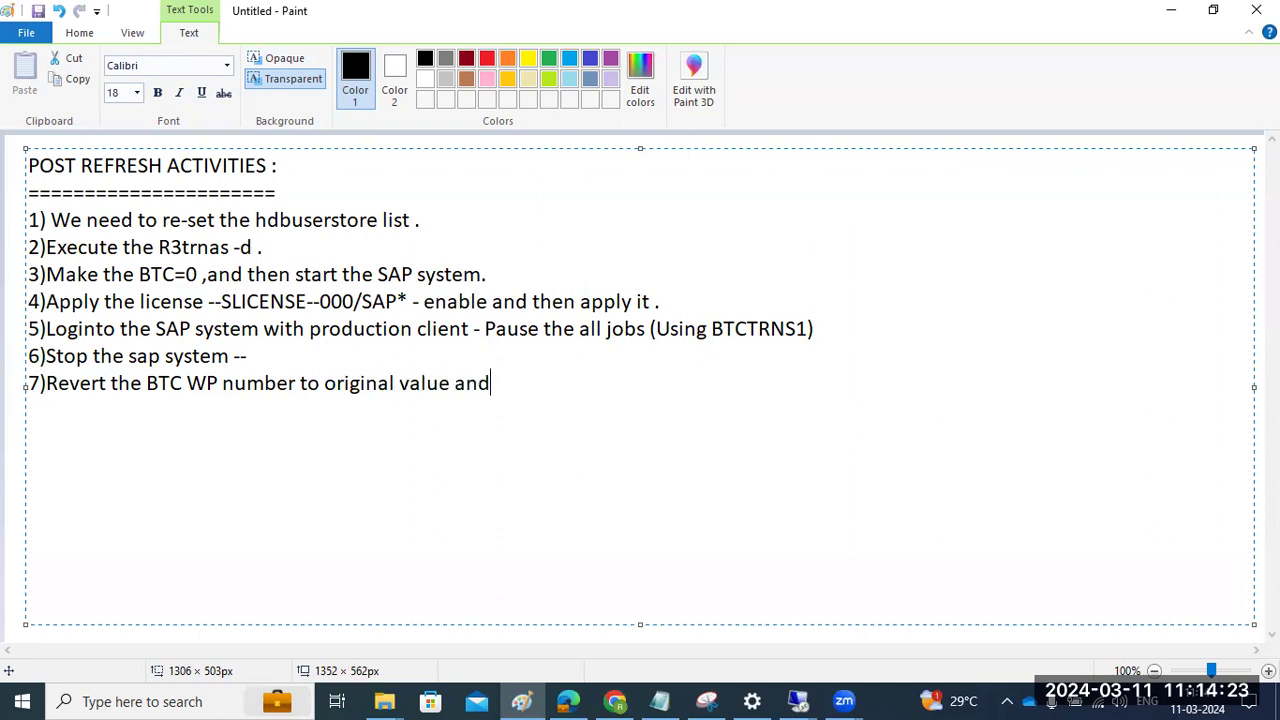
{"action": "type", "text": " start the "}
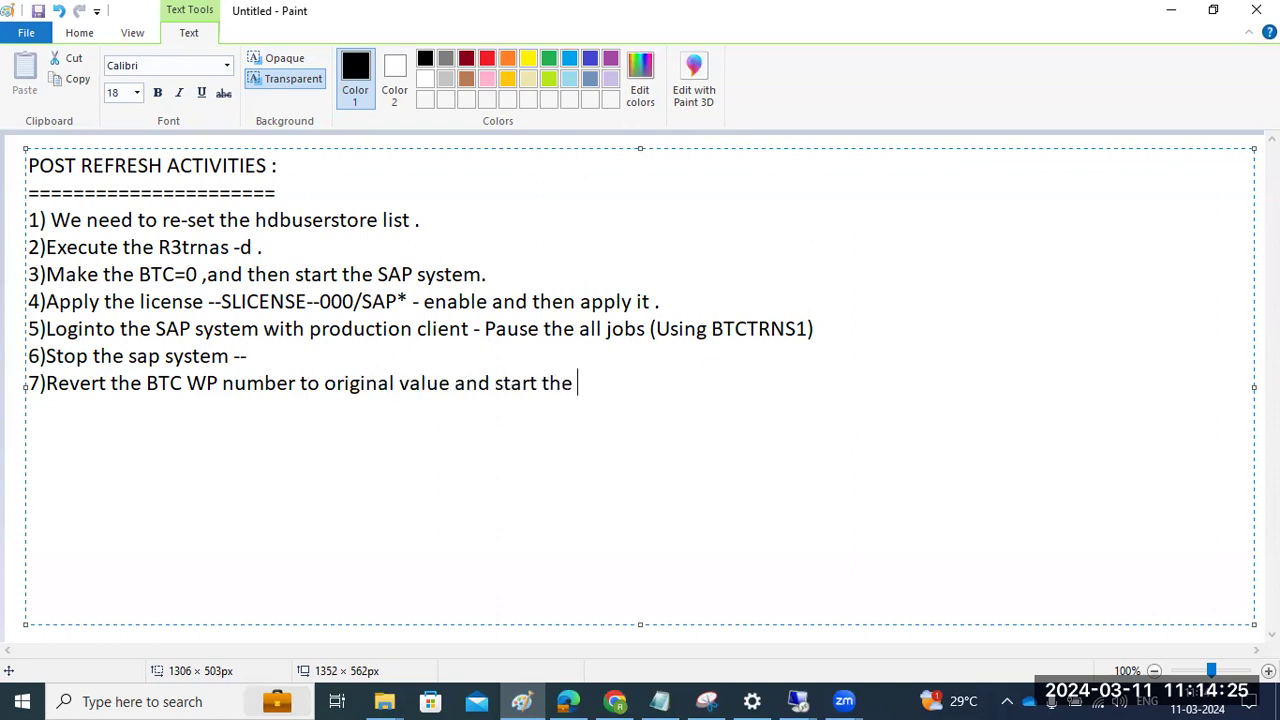
{"action": "type", "text": "SAp system"}
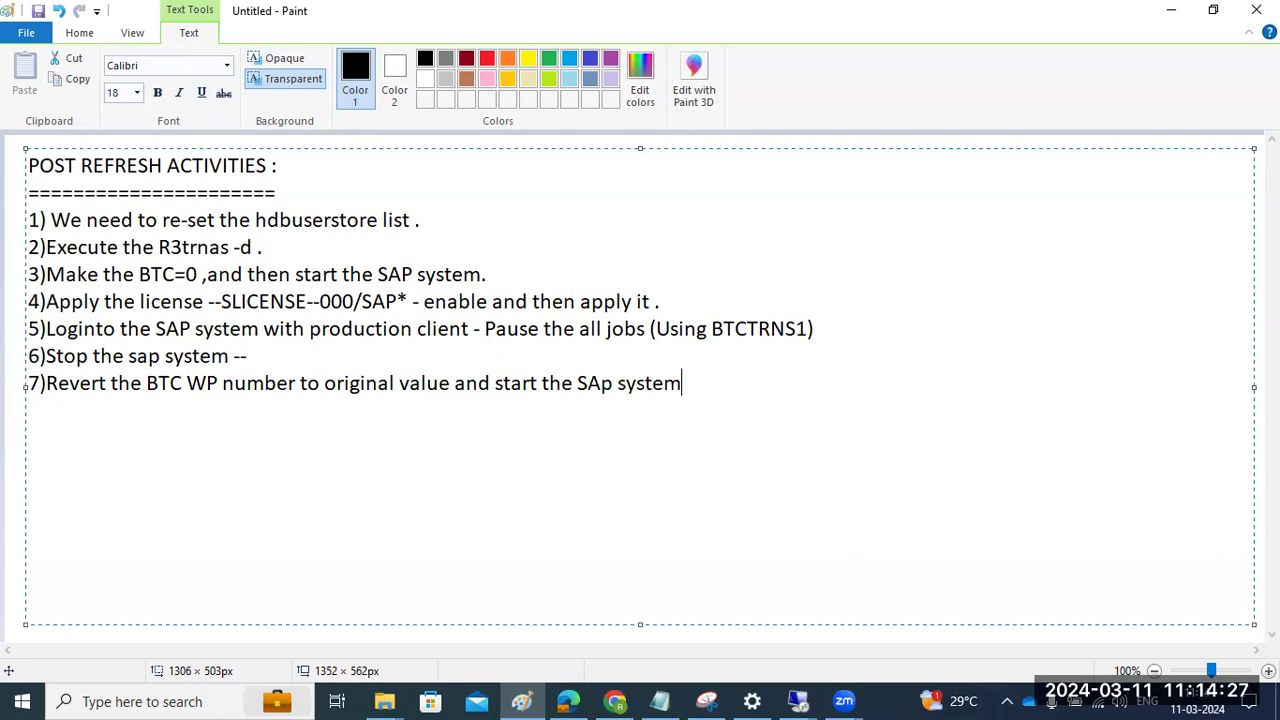
{"action": "type", "text": ". 8)"}
Step: Add item 8 'import the UMR' and item 9 'Import the RFC tables related ..'
{"action": "type", "text": "U"}
{"action": "key", "text": "BackSpace"}
{"action": "type", "text": "import the U"}
{"action": "type", "text": "MR "}
{"action": "type", "text": "9"}
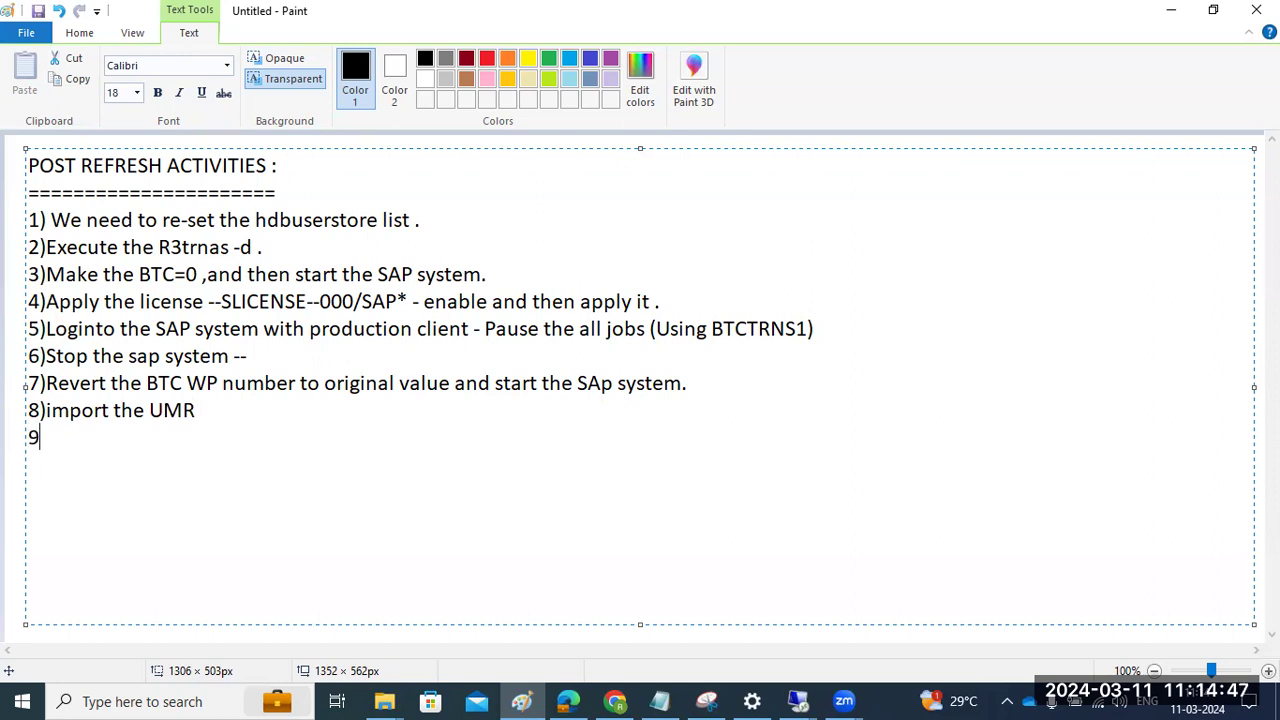
{"action": "type", "text": ")Impor"}
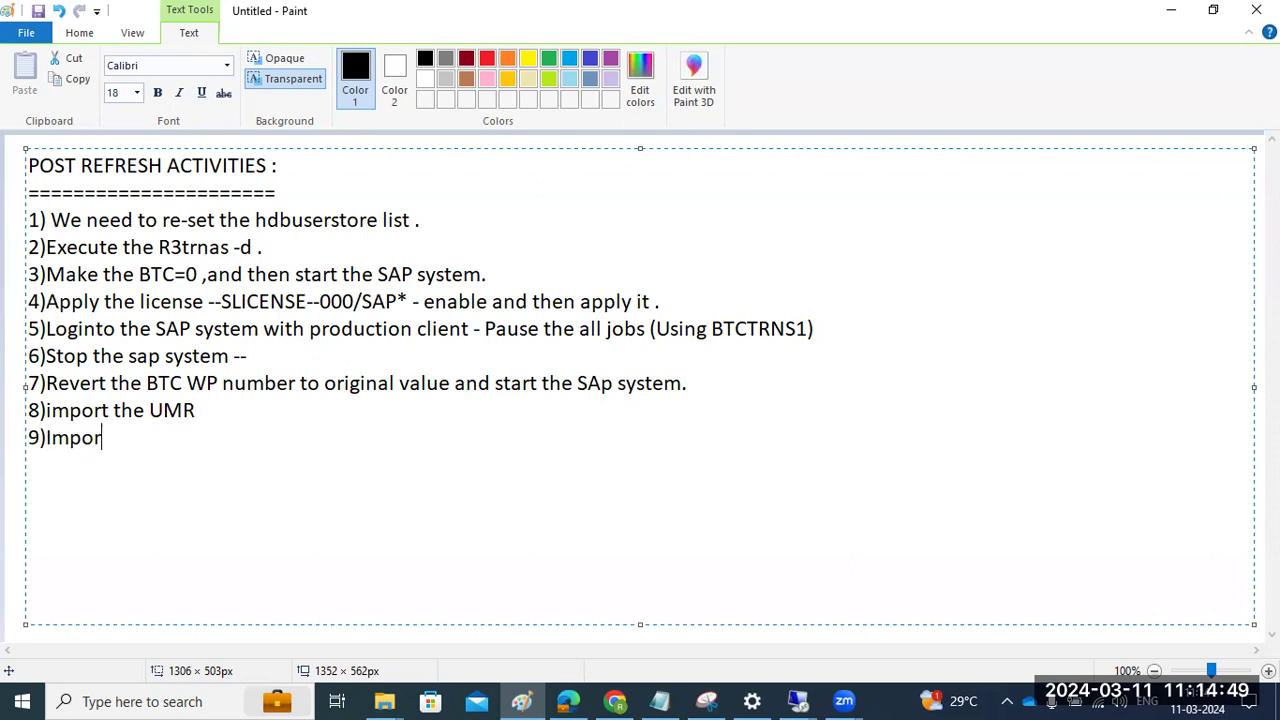
{"action": "type", "text": "t the RFC "}
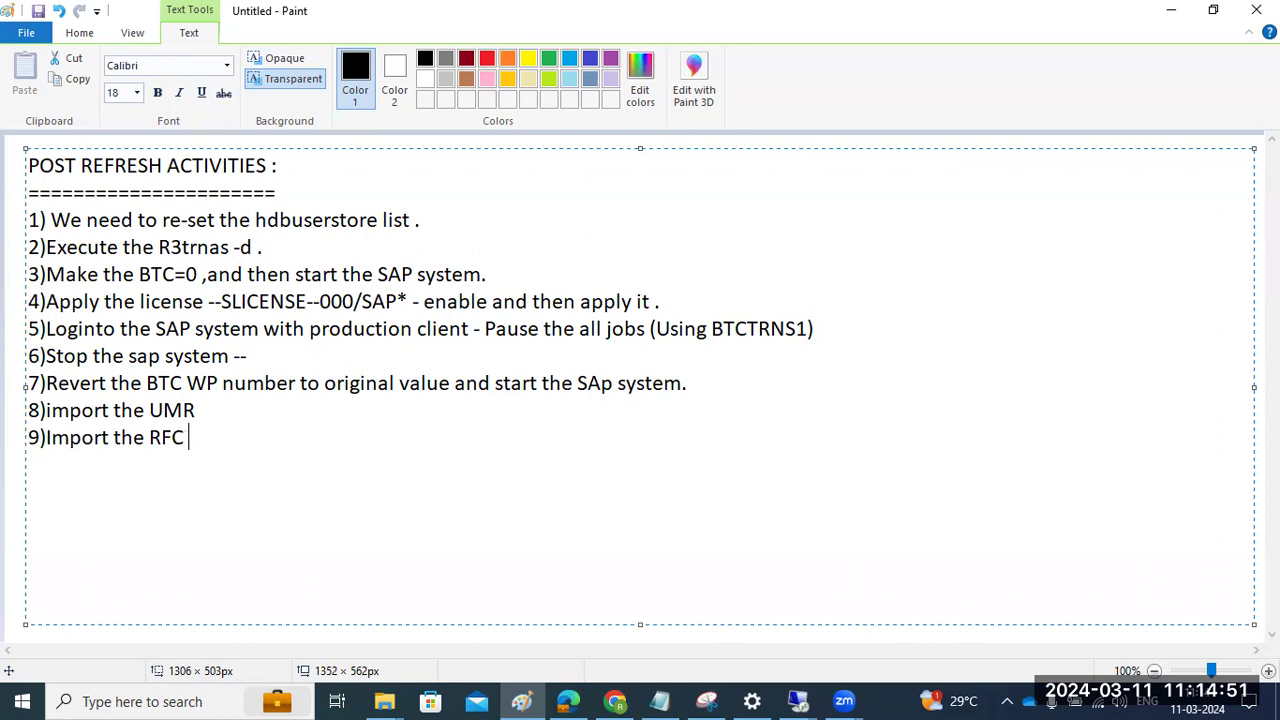
{"action": "type", "text": "tables relat"}
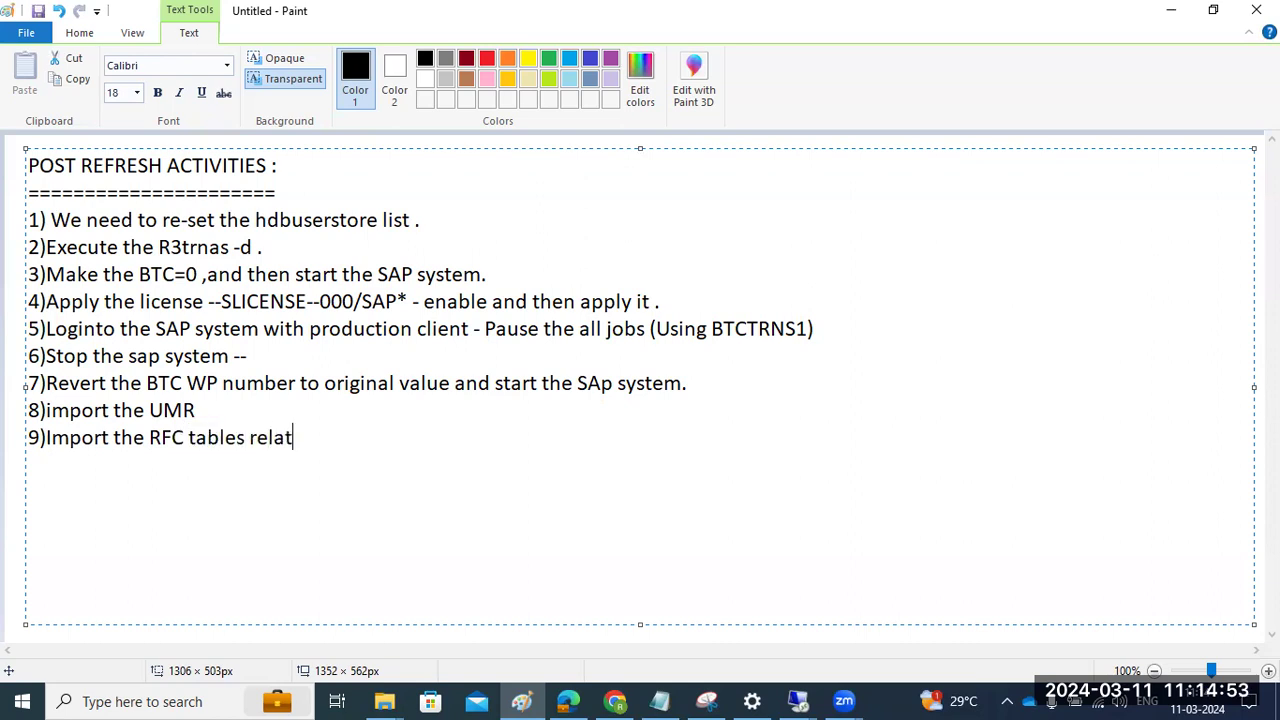
{"action": "type", "text": "ed .."}
Step: Add item 10: reconfigure SMLG, RZ12, WE20, WE21, SMQR, MQS, SM13, SMQ1, Smq2 and delete old licenses
{"action": "key", "text": "Return"}
{"action": "type", "text": "10)Reconfigure the"}
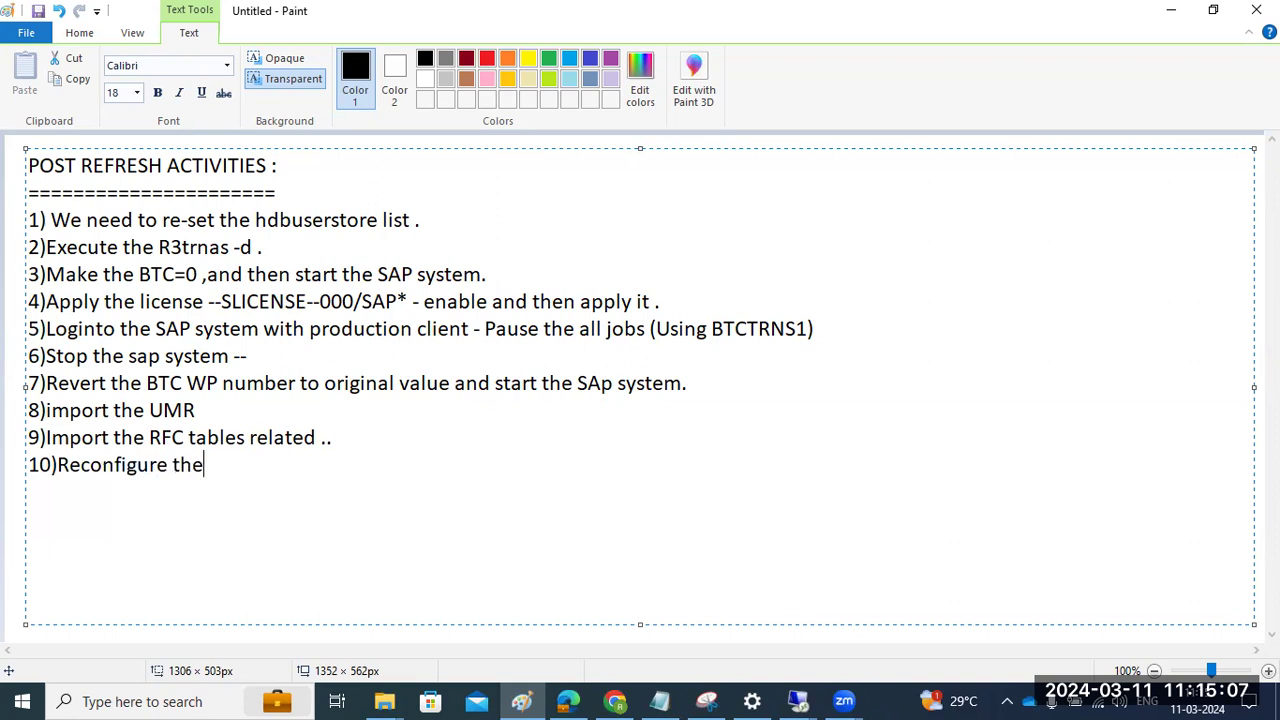
{"action": "type", "text": " SMLG,R"}
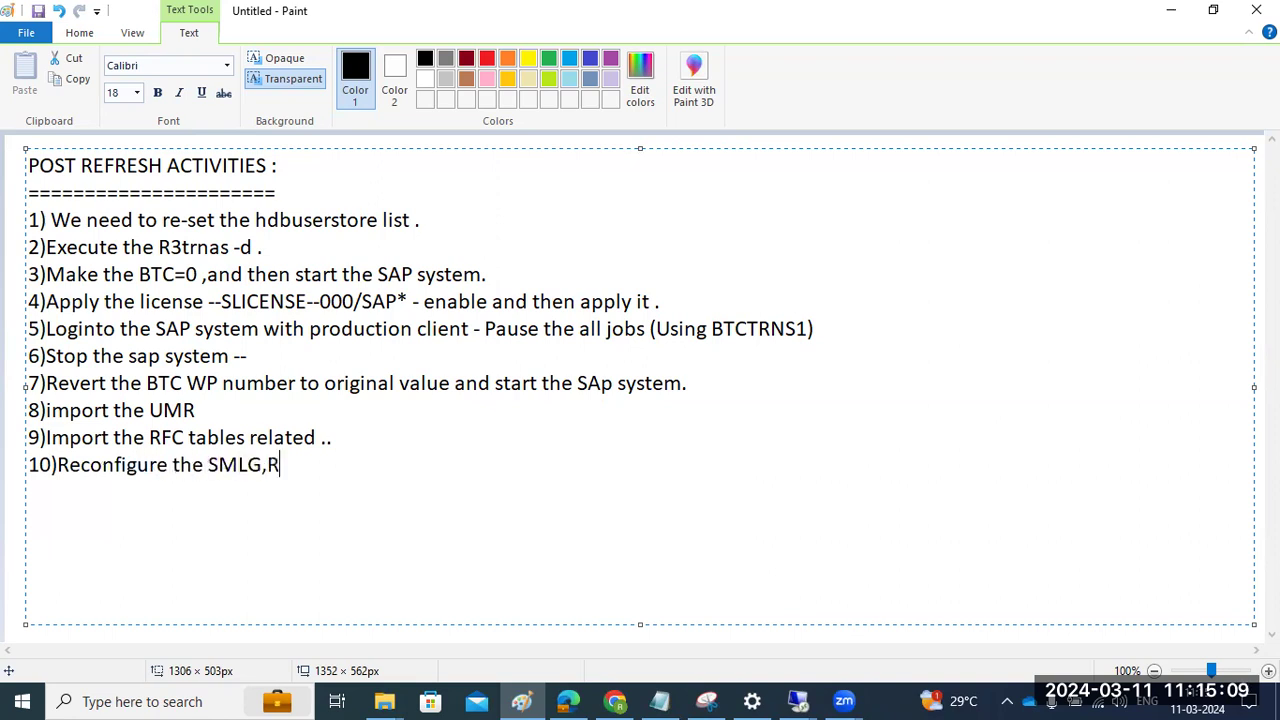
{"action": "type", "text": "Z12,de"}
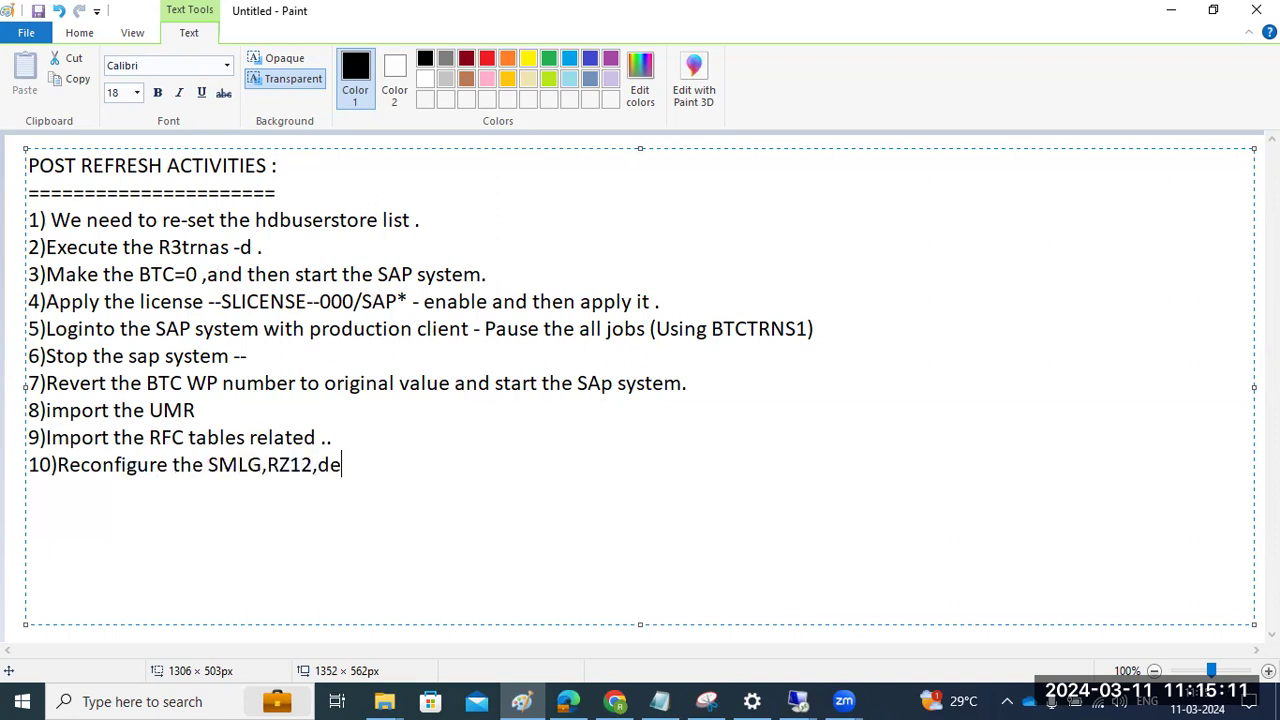
{"action": "type", "text": "lete the old l"}
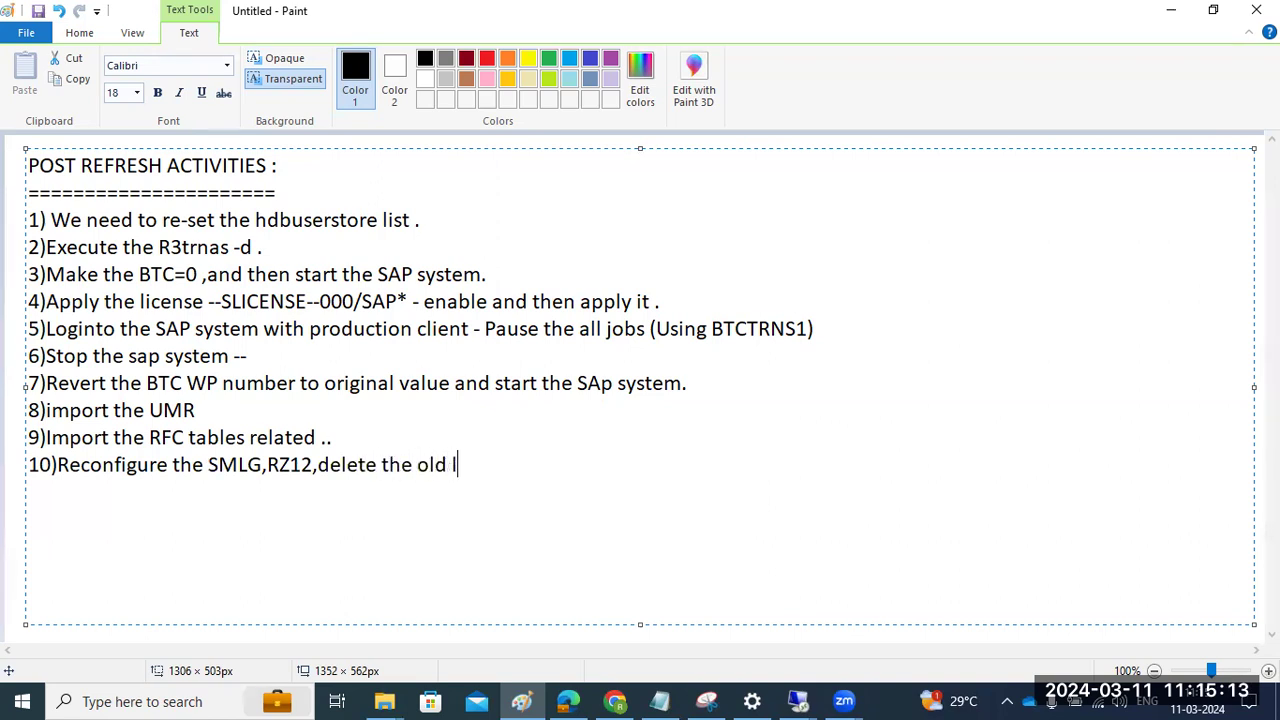
{"action": "type", "text": "icenses,WE20,WE21,SMQR"}
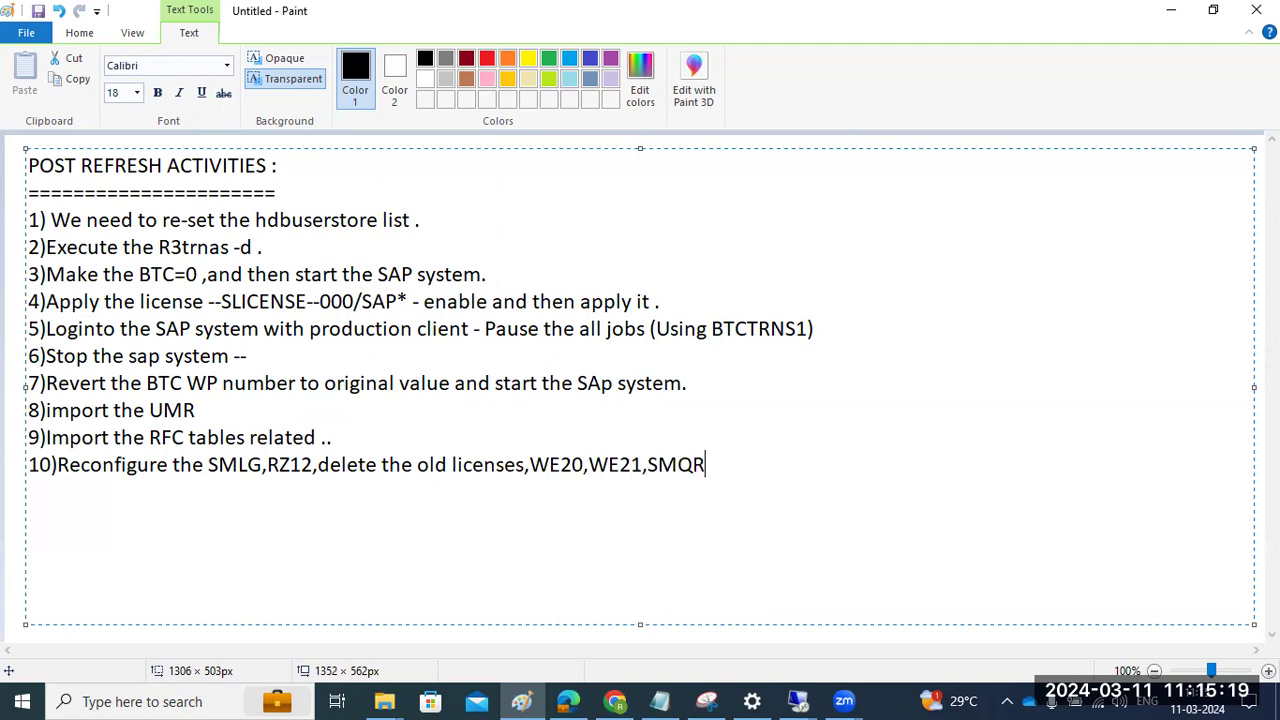
{"action": "type", "text": ",MQS,"}
{"action": "type", "text": "SM1"}
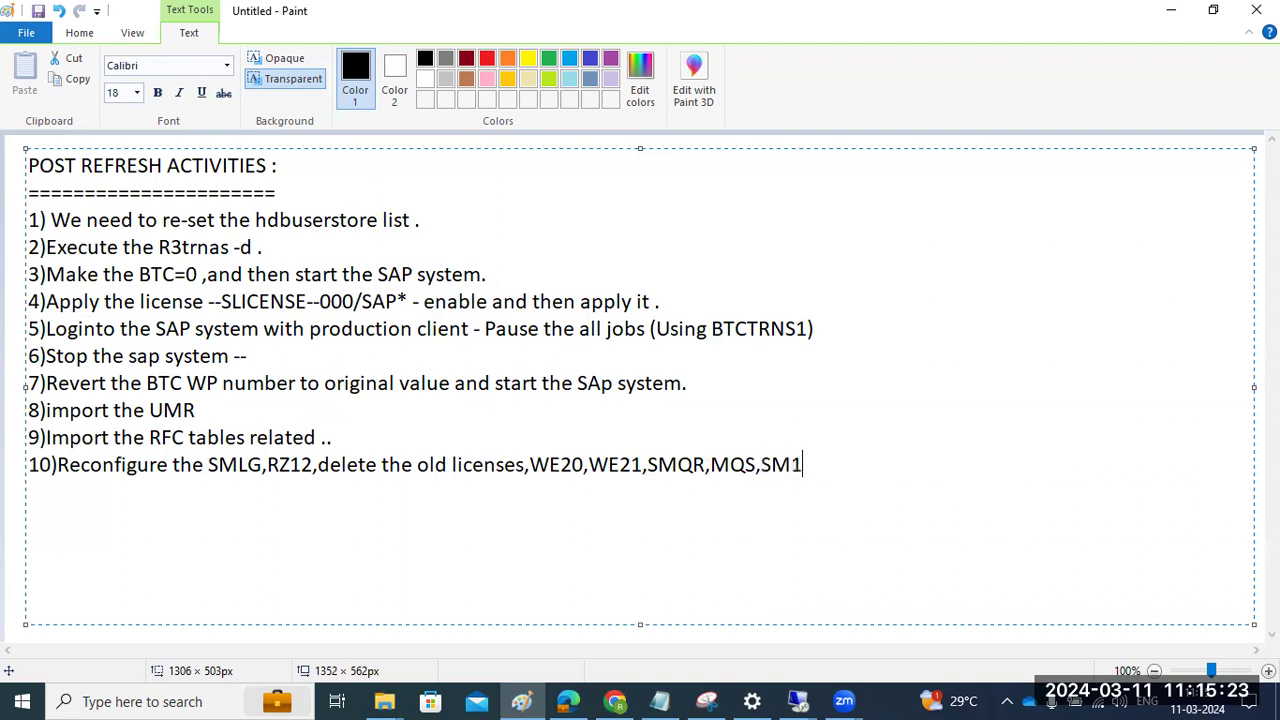
{"action": "type", "text": "3,SMQ1"}
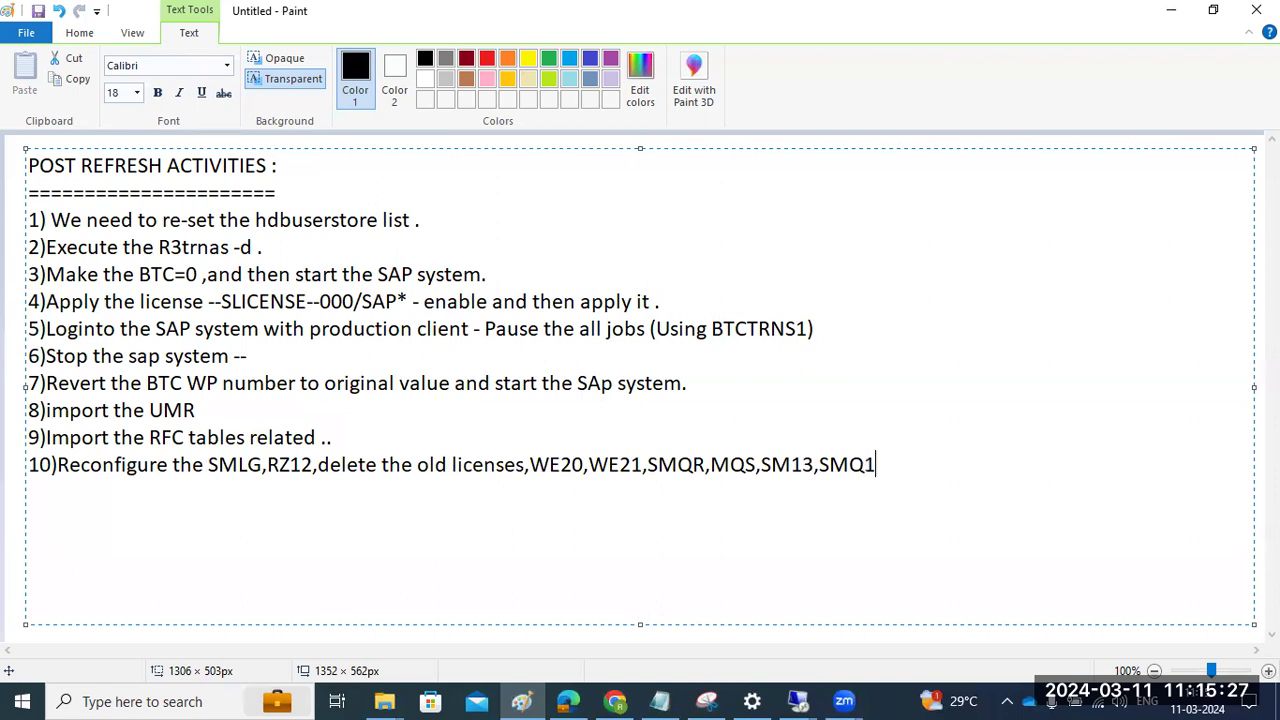
{"action": "type", "text": ",Smq2"}
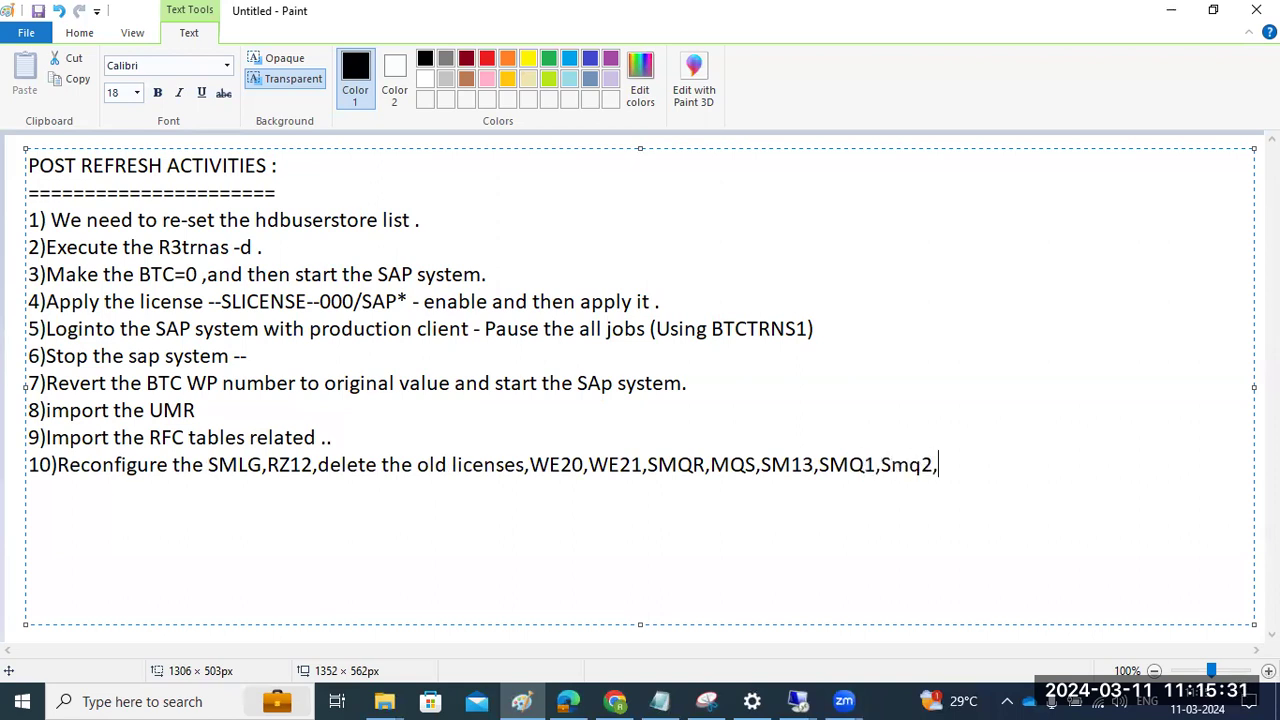
{"action": "type", "text": ",etc.."}
Step: Switch to the remote SAP session and log on with the user name and password
{"action": "left_click", "coordinate": [785, 697]}
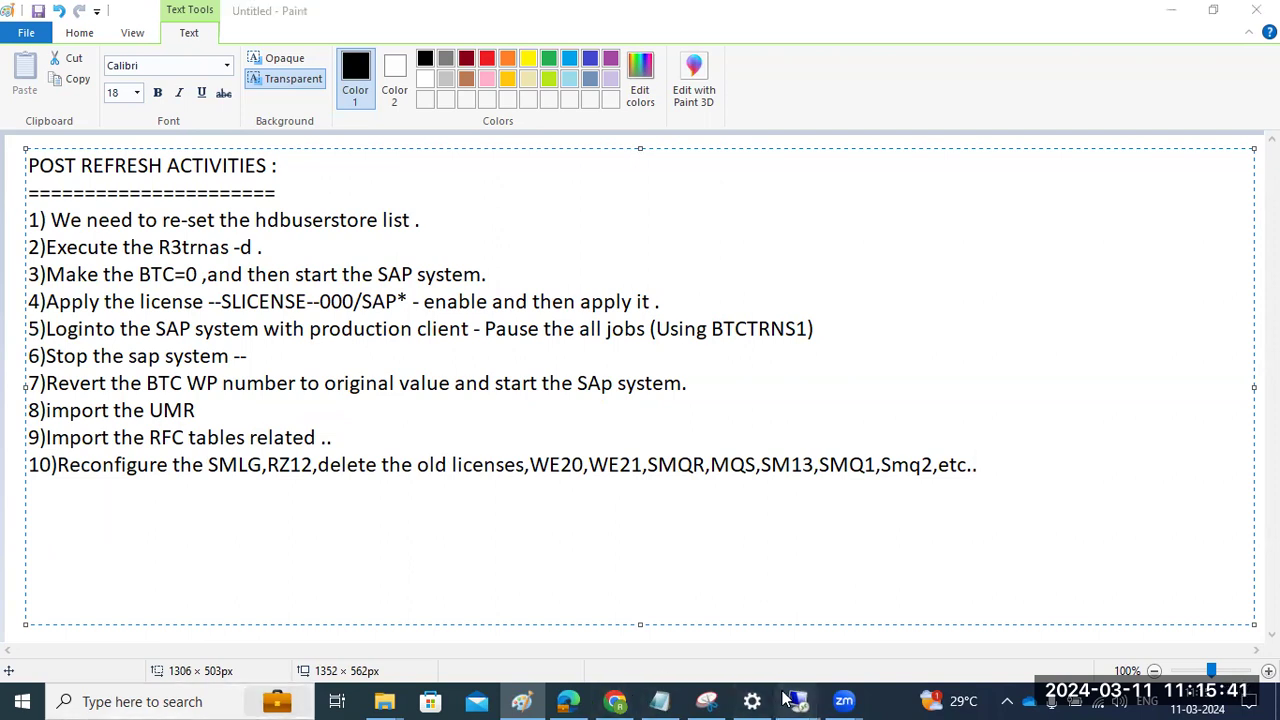
{"action": "left_click", "coordinate": [862, 574]}
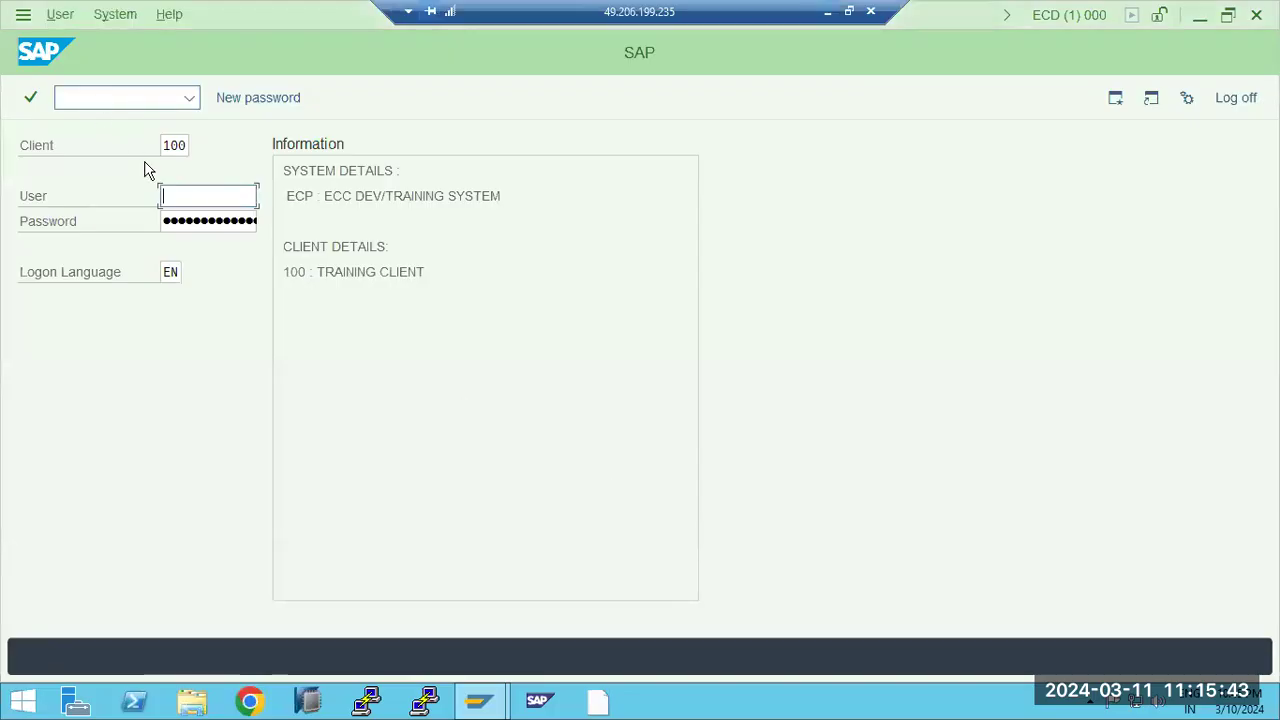
{"action": "type", "text": "basis"}
{"action": "key", "text": "Tab"}
{"action": "type", "text": "••••••"}
{"action": "key", "text": "Return"}
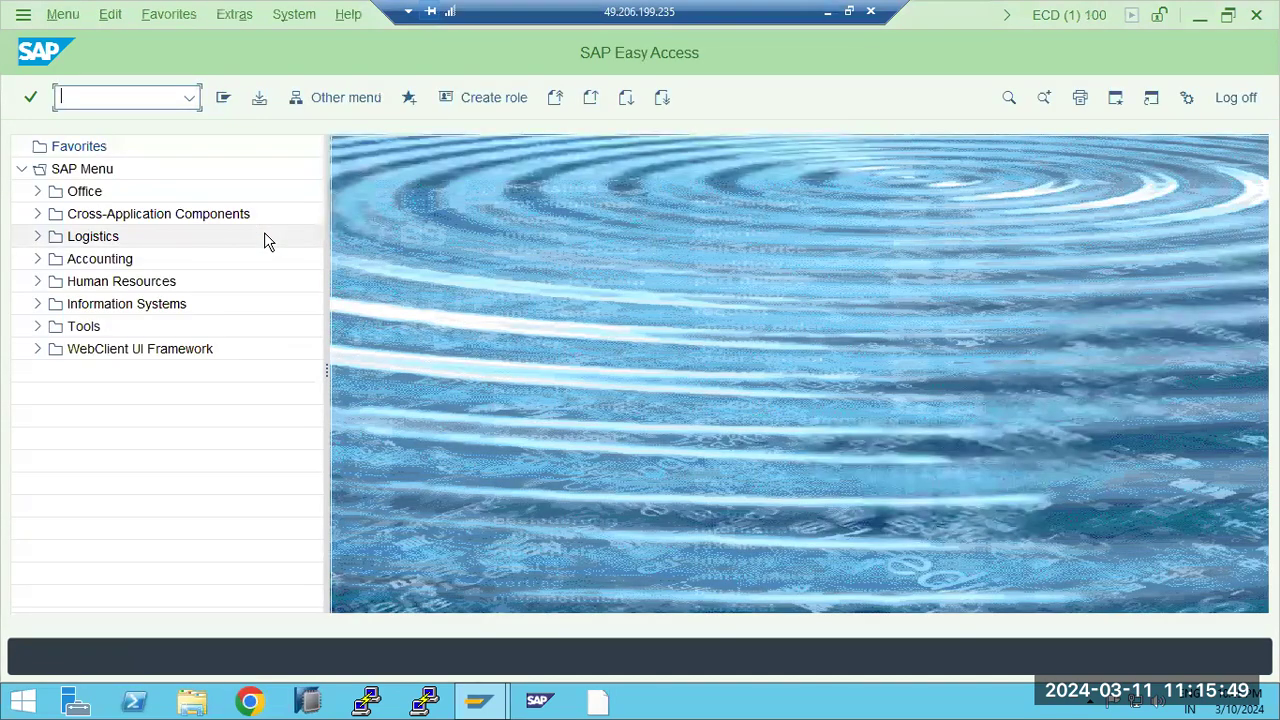
Step: Run SM13 with the From date cleared to list update requests for all dates
{"action": "type", "text": "sm13"}
{"action": "key", "text": "Return"}
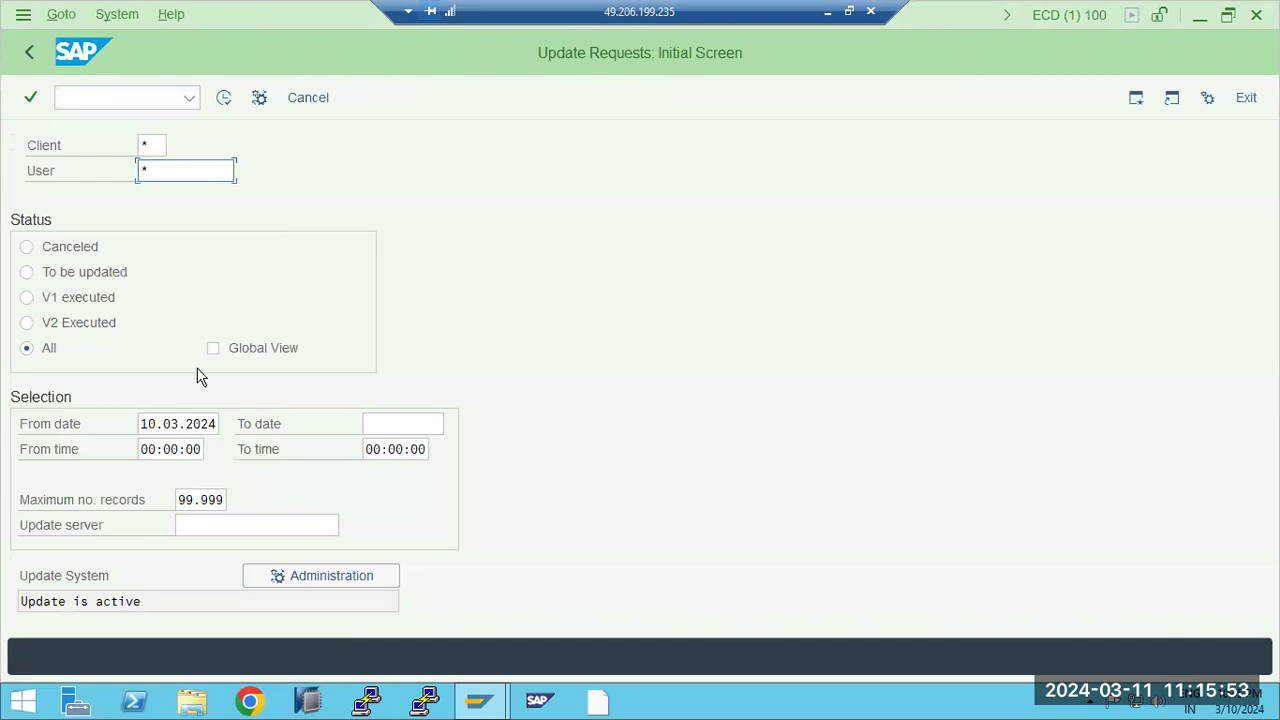
{"action": "left_click", "coordinate": [186, 426]}
{"action": "double_click", "coordinate": [186, 426]}
{"action": "key", "text": "Delete"}
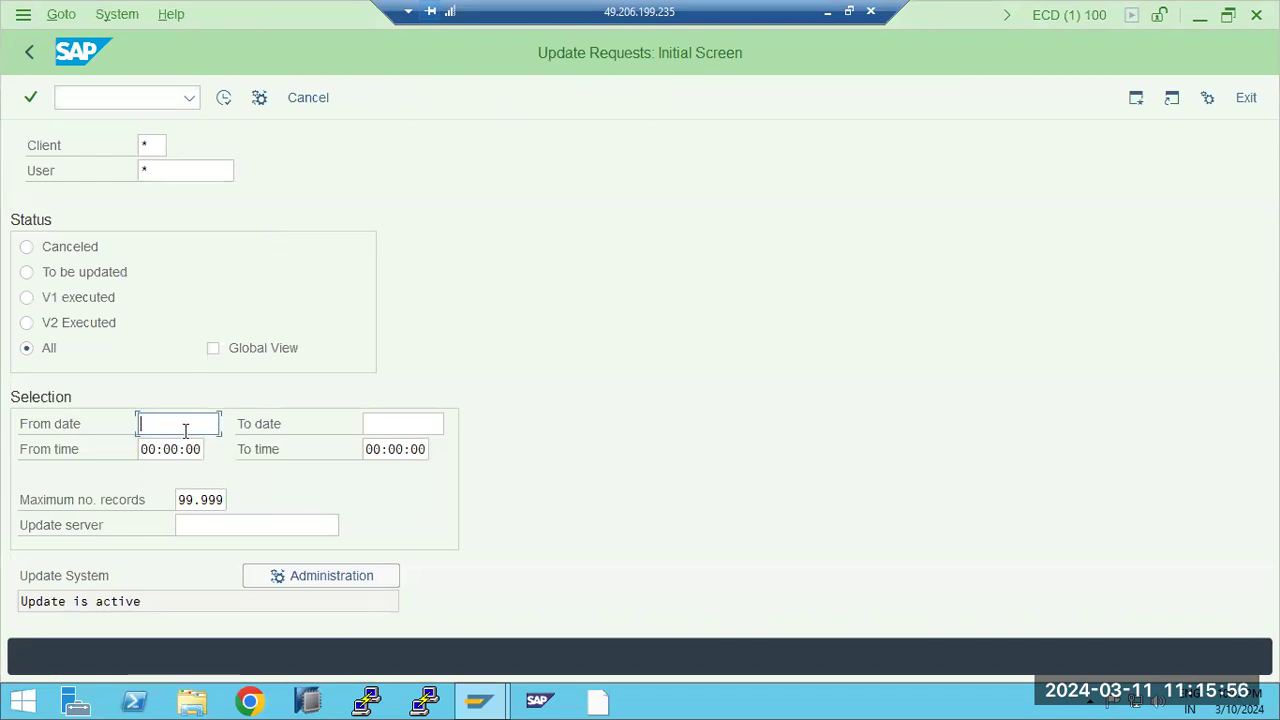
{"action": "left_click", "coordinate": [223, 104]}
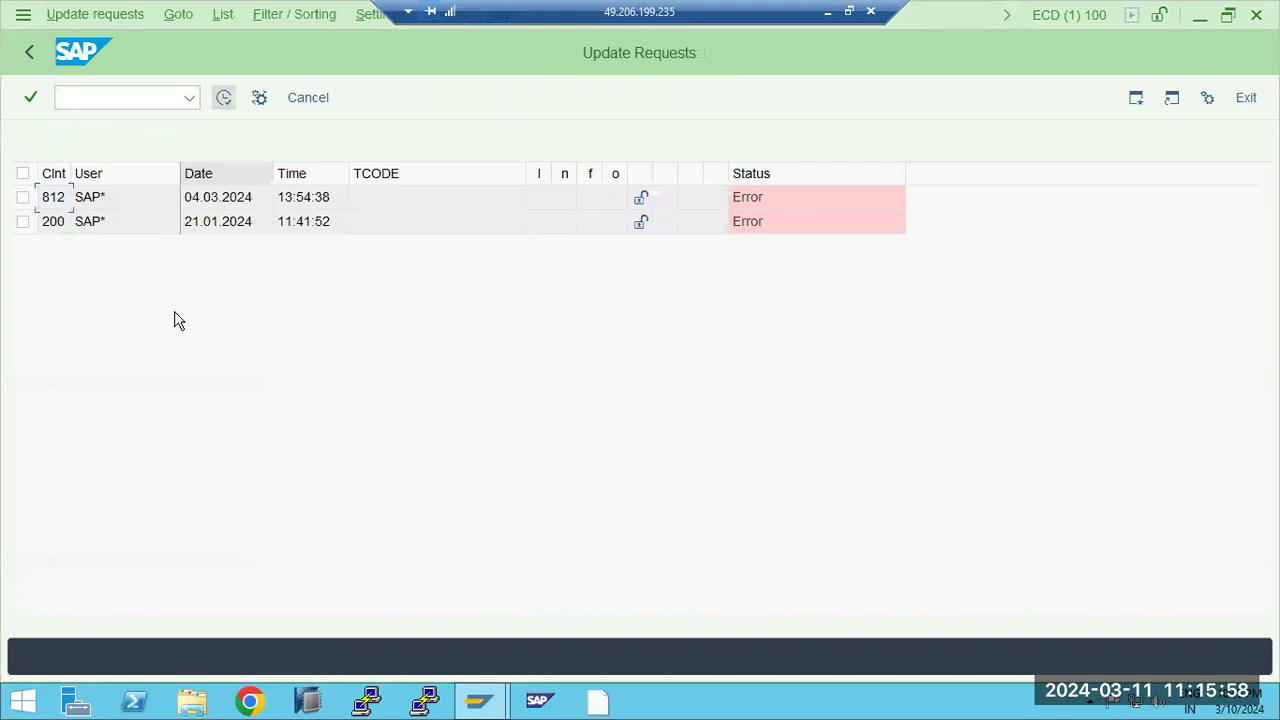
Step: View the client 200 update record's modules, dismiss the browser warning, and return to selection
{"action": "double_click", "coordinate": [116, 221]}
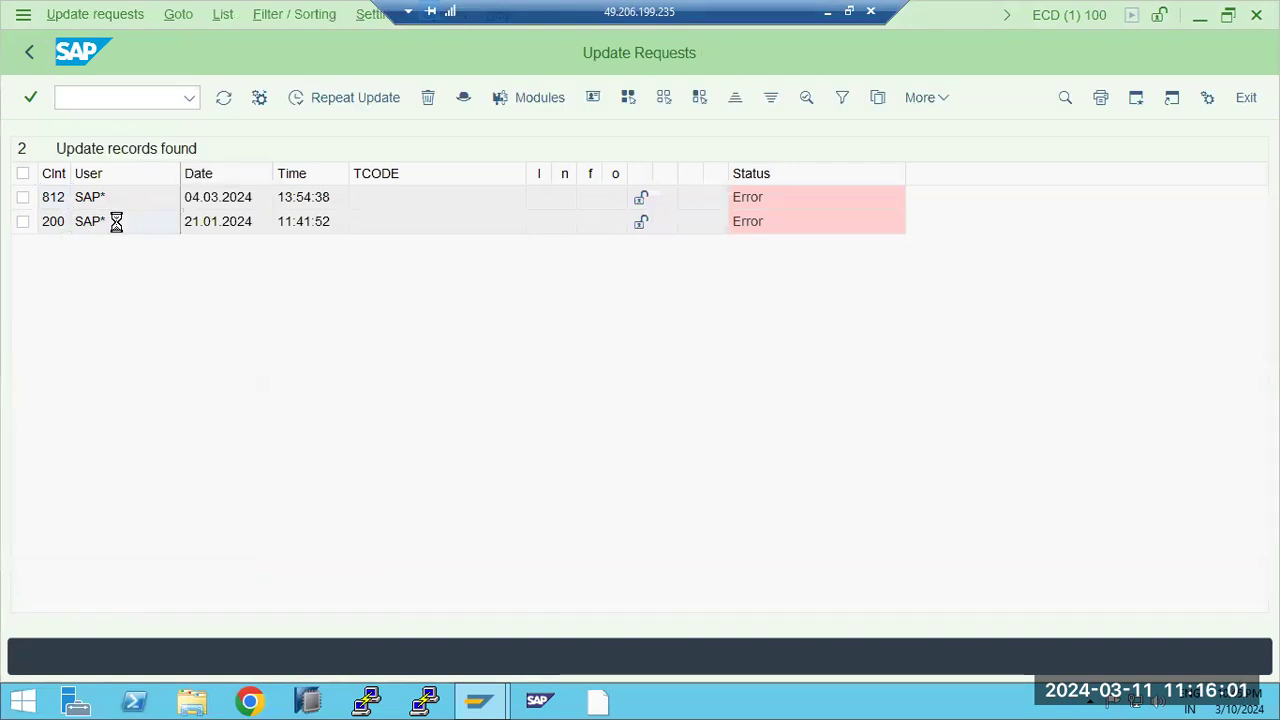
{"action": "left_click", "coordinate": [755, 219]}
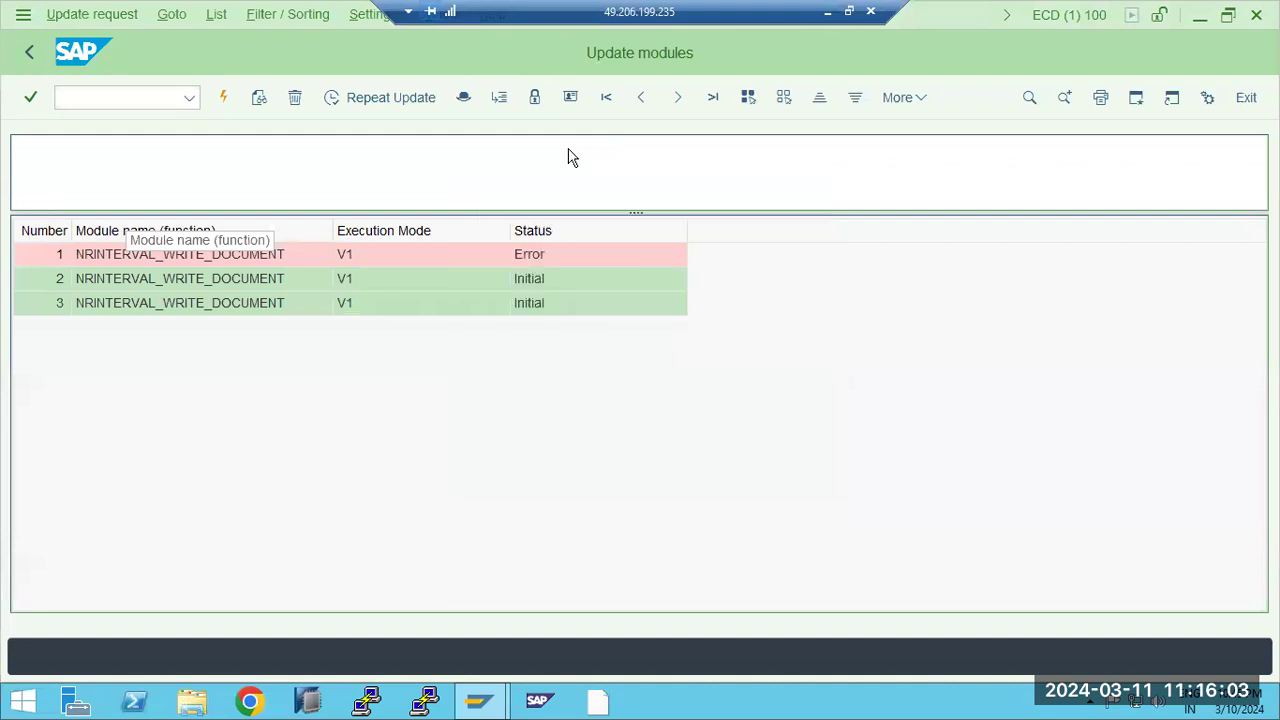
{"action": "left_click", "coordinate": [29, 52]}
{"action": "left_click", "coordinate": [84, 94]}
Step: Open SM58 and clear the display period start and end dates and the user name filter
{"action": "type", "text": "nsm58"}
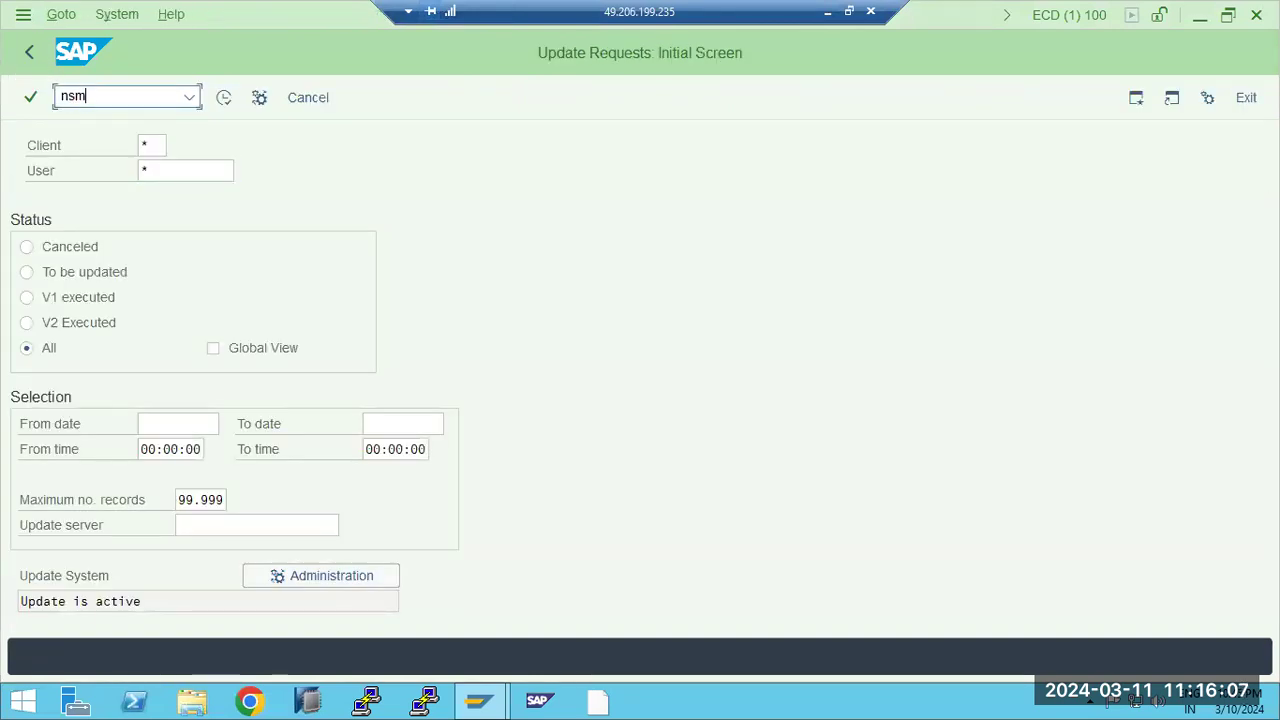
{"action": "key", "text": "shift+Home"}
{"action": "type", "text": "/nsm5"}
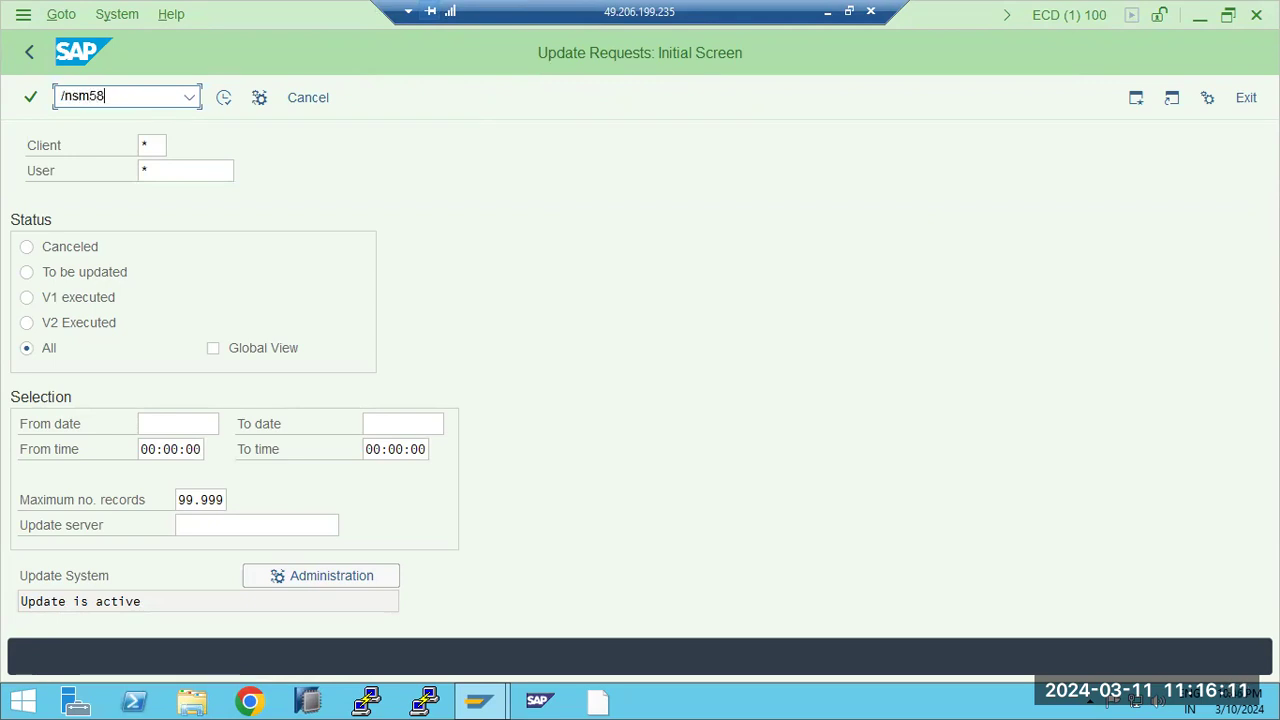
{"action": "key", "text": "Return"}
{"action": "key", "text": "shift+Home"}
{"action": "key", "text": "BackSpace"}
{"action": "key", "text": "Tab"}
{"action": "key", "text": "shift+End"}
{"action": "key", "text": "Delete"}
{"action": "key", "text": "Tab"}
{"action": "key", "text": "Tab"}
{"action": "key", "text": "shift+End"}
{"action": "key", "text": "Delete"}
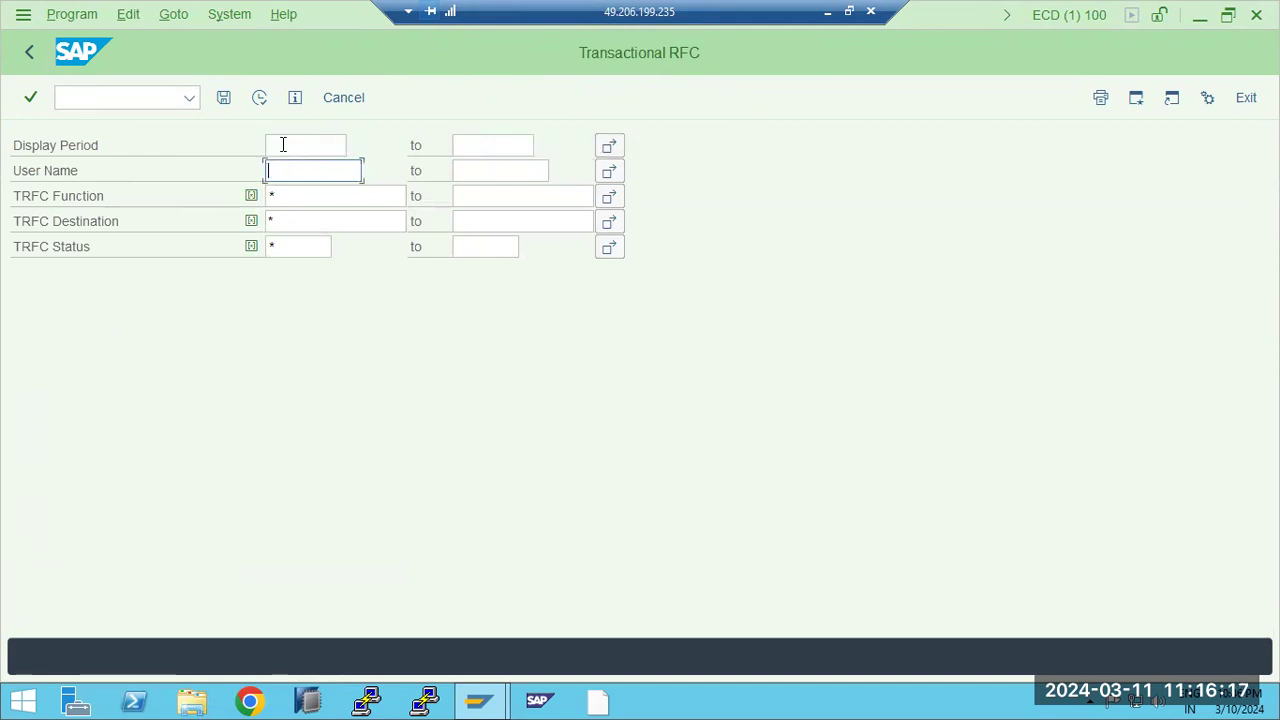
Step: List all transactional RFC entries, then go back to SAP Easy Access
{"action": "left_click", "coordinate": [262, 97]}
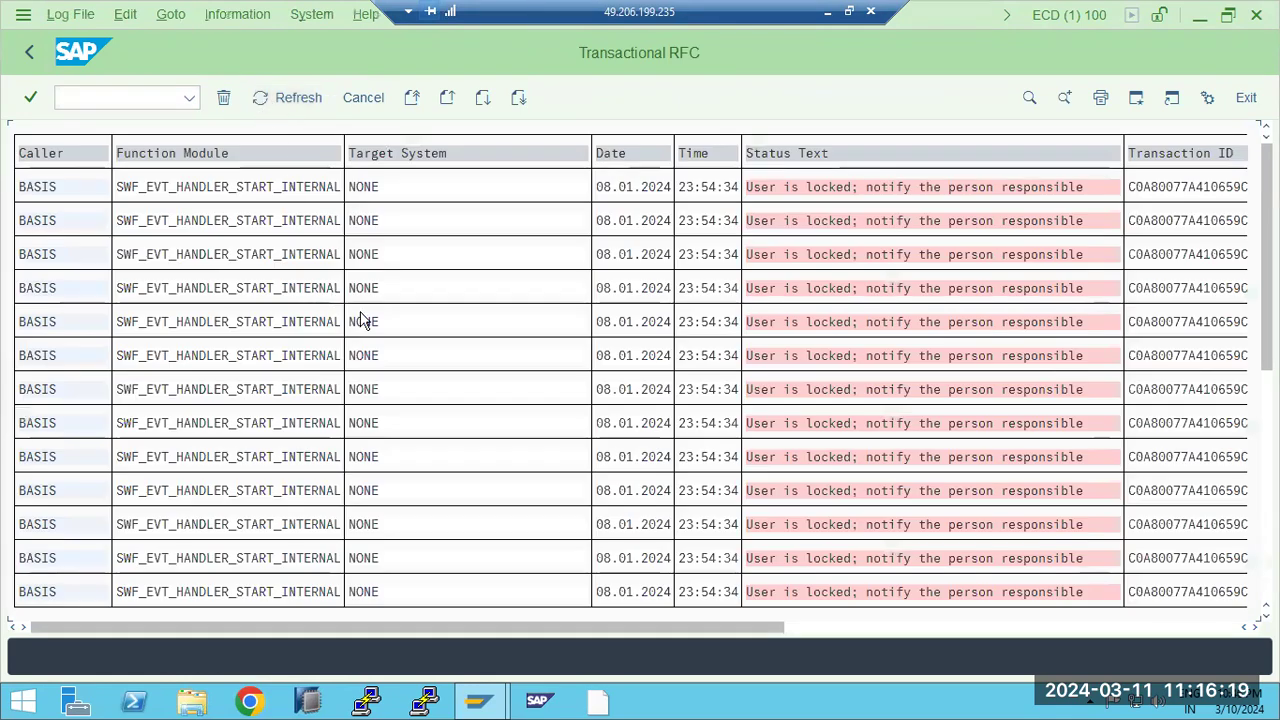
{"action": "scroll", "coordinate": [440, 435], "scroll_direction": "down", "scroll_amount": 3}
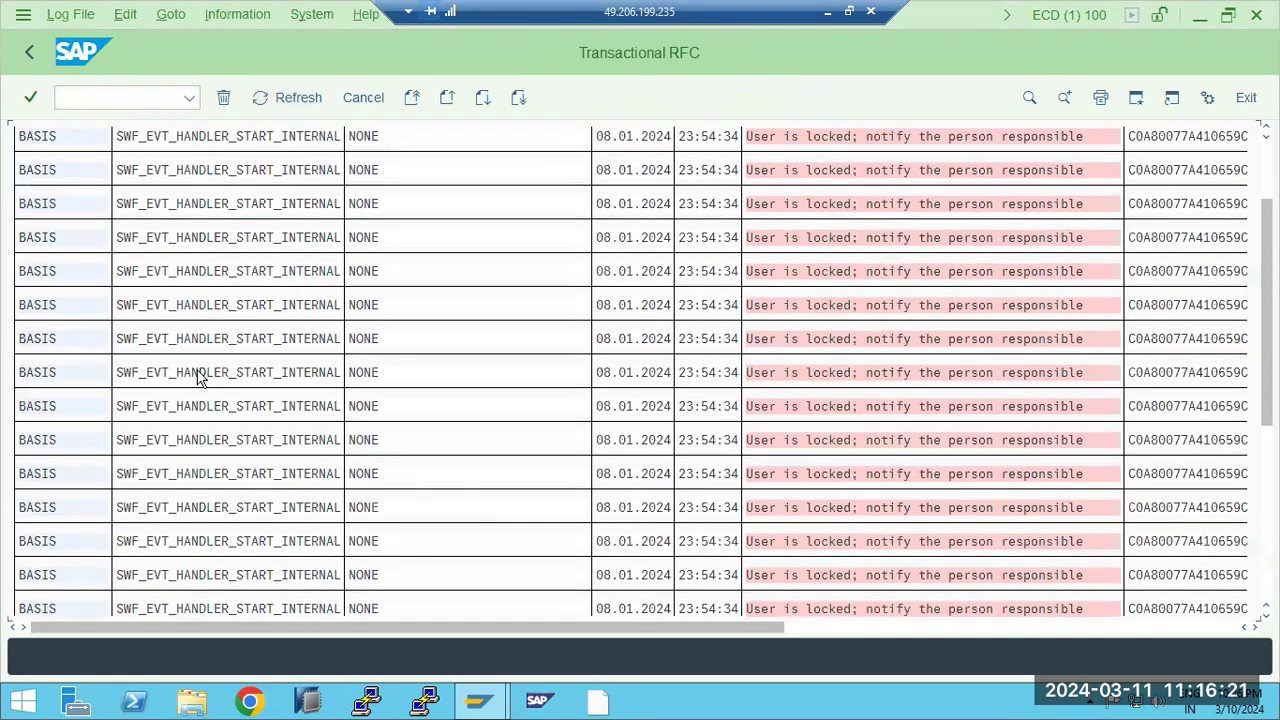
{"action": "left_click", "coordinate": [30, 51]}
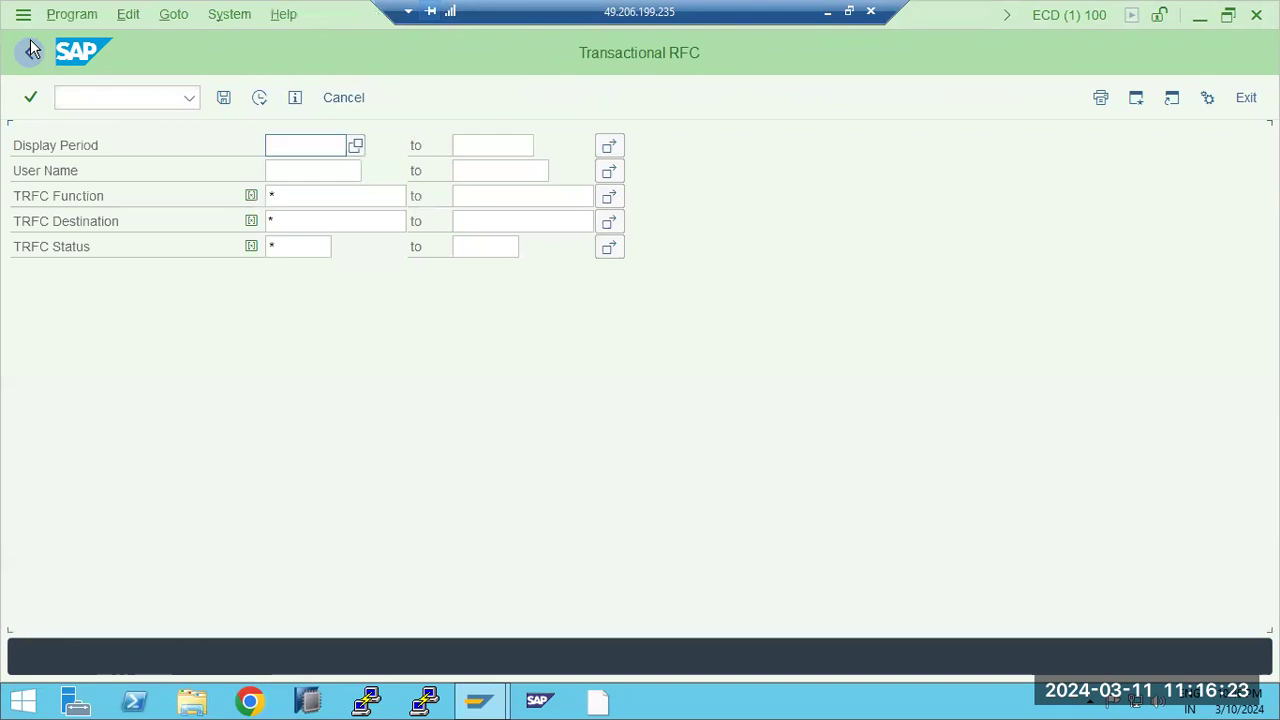
{"action": "left_click", "coordinate": [30, 51]}
Step: Run SMQ1 to list client 100's outbound qRFC queues, then return to Easy Access
{"action": "type", "text": "smq1"}
{"action": "key", "text": "Return"}
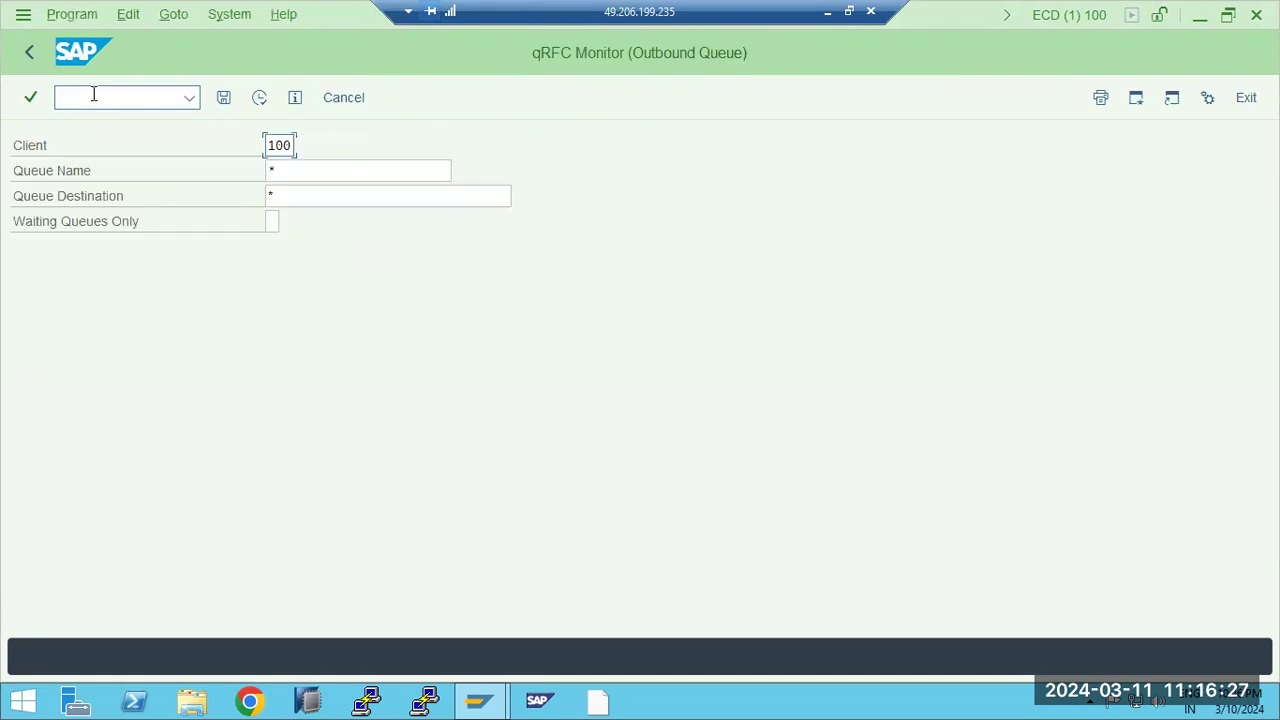
{"action": "left_click", "coordinate": [259, 97]}
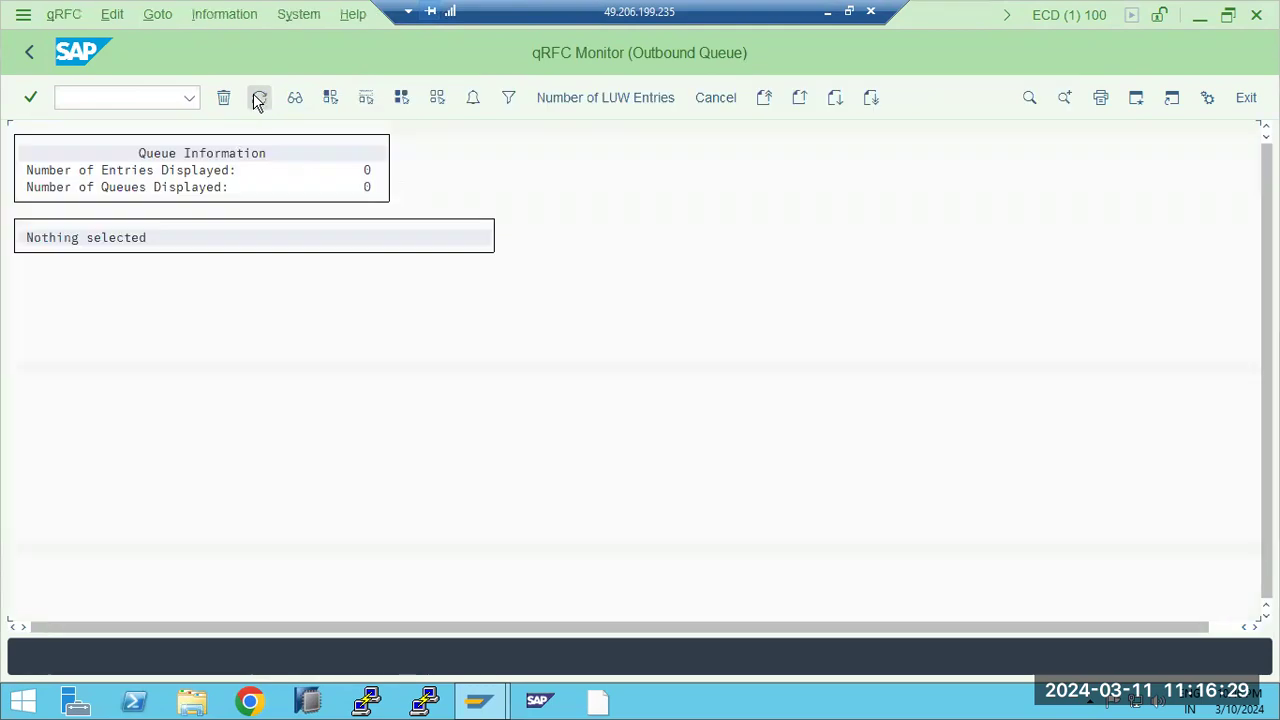
{"action": "left_click", "coordinate": [30, 51]}
{"action": "left_click", "coordinate": [27, 49]}
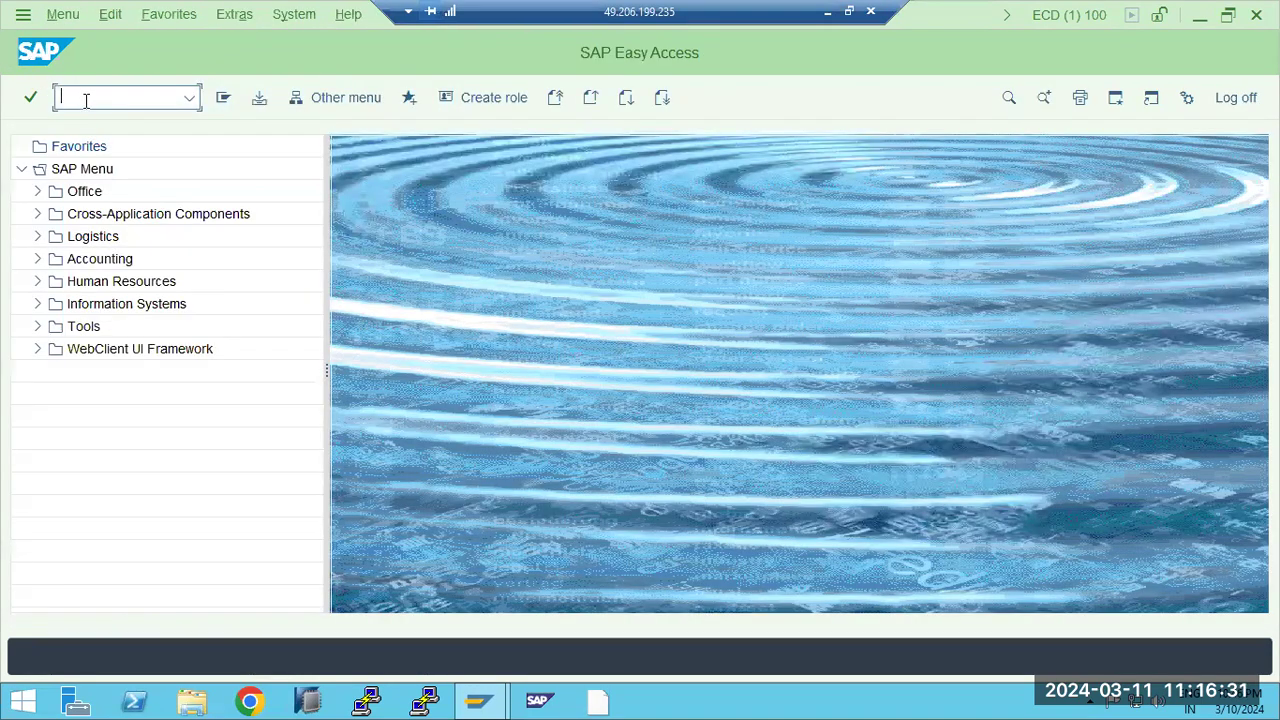
Step: In SM59, inspect the ECD destination (host 192.168.0.125) and the ECDTOECP destination
{"action": "key", "text": "Return"}
{"action": "left_click", "coordinate": [54, 250]}
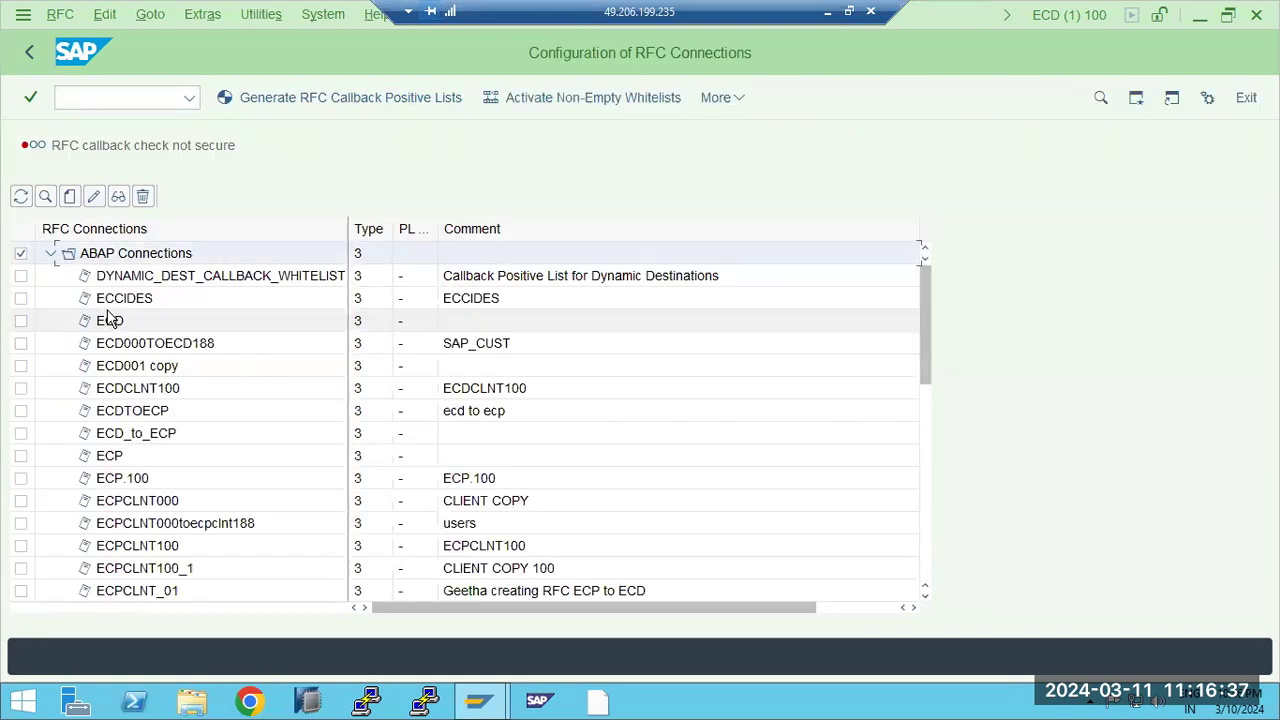
{"action": "double_click", "coordinate": [121, 319]}
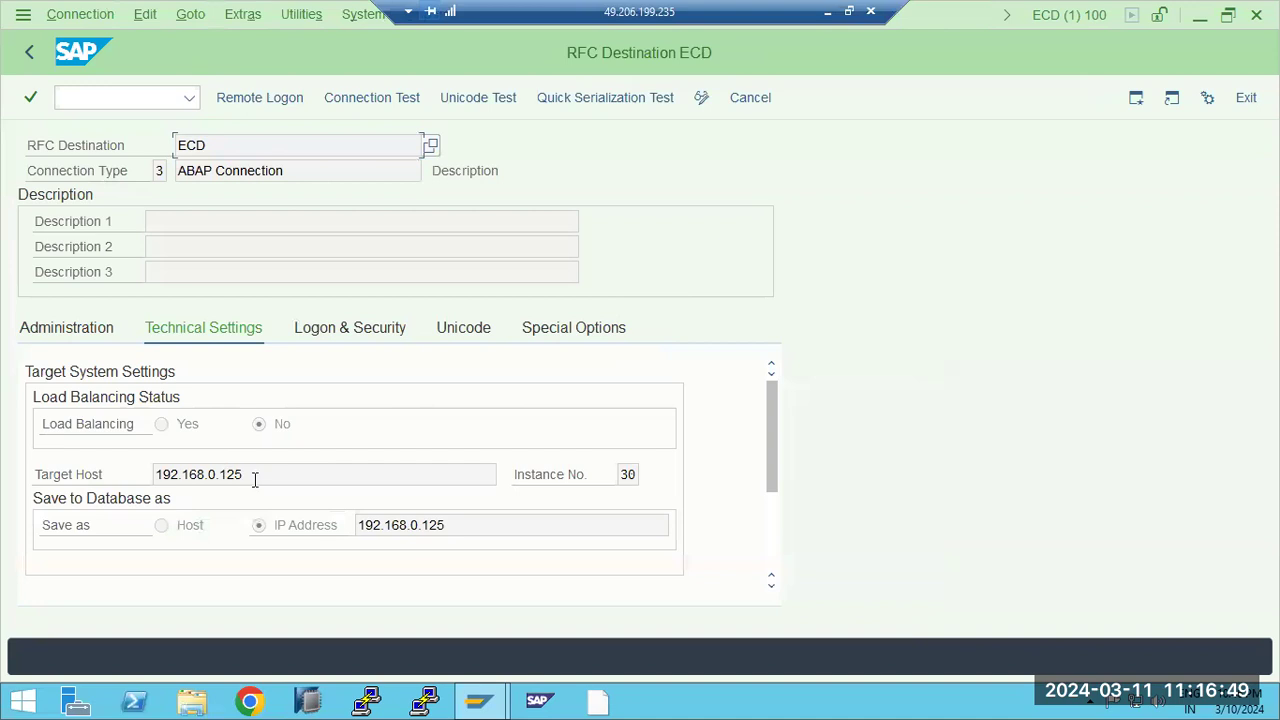
{"action": "left_click_drag", "start_coordinate": [255, 480], "coordinate": [134, 472]}
{"action": "left_click", "coordinate": [29, 52]}
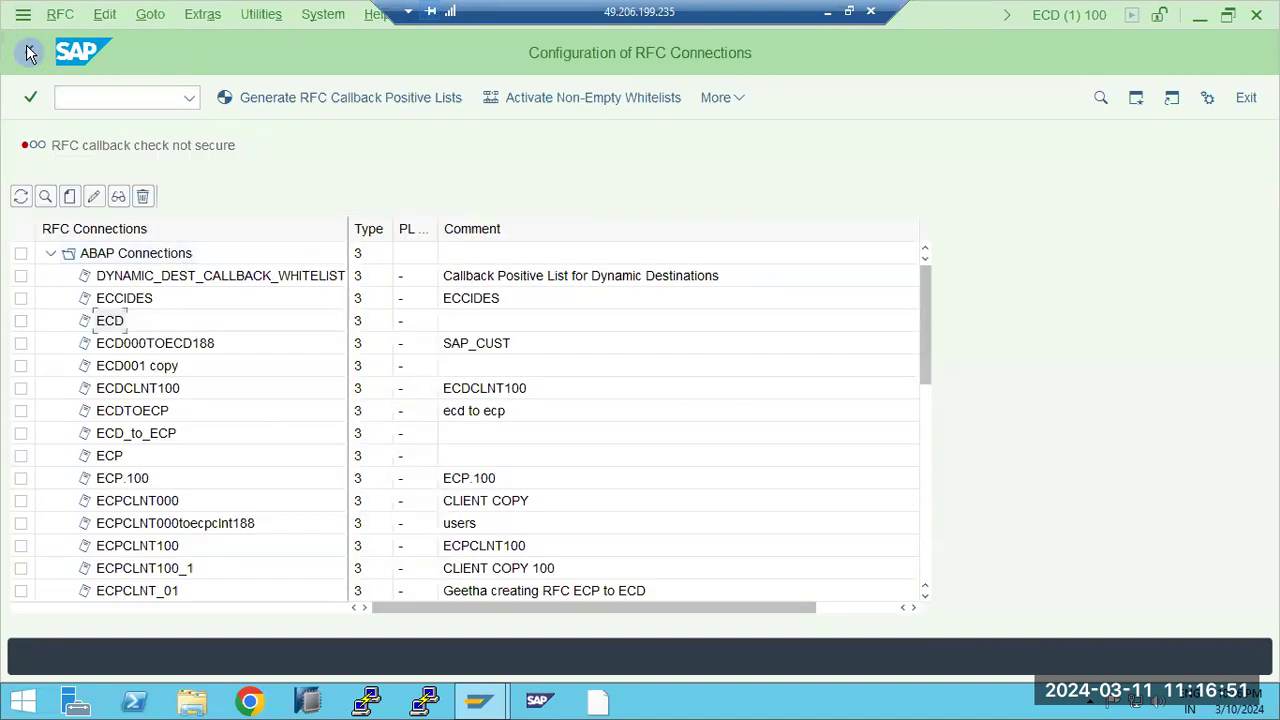
{"action": "double_click", "coordinate": [138, 415]}
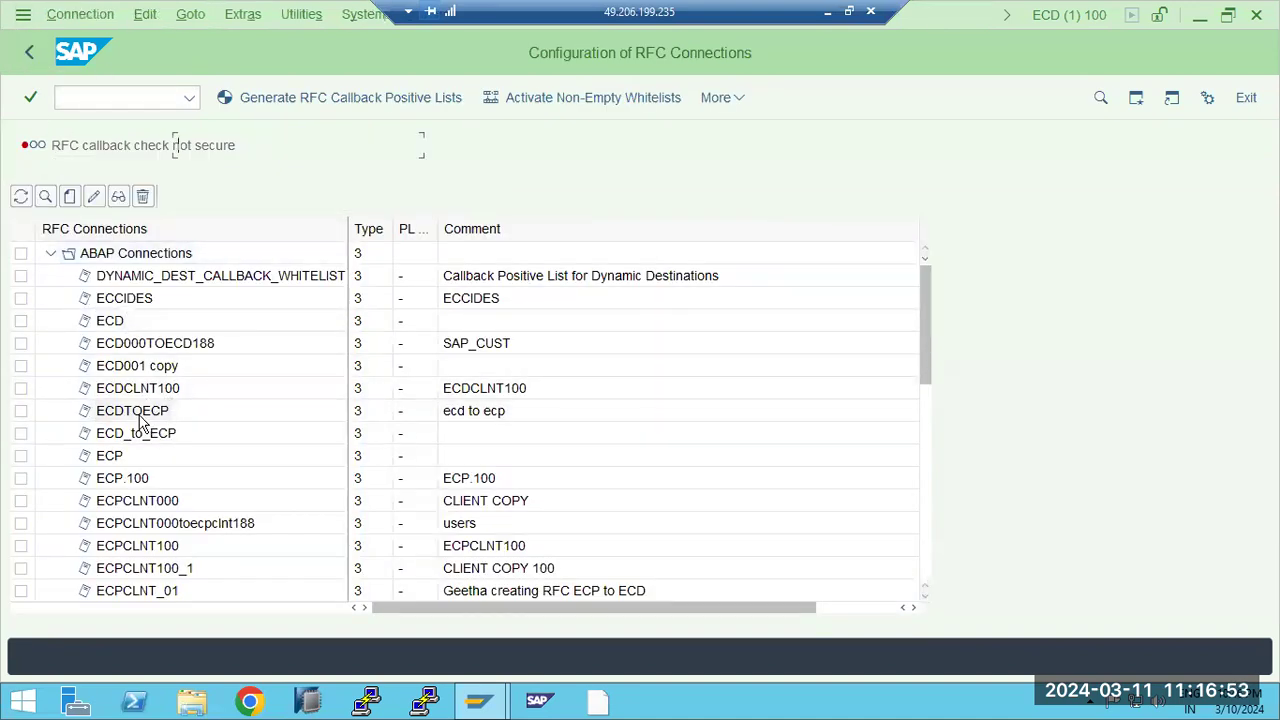
{"action": "left_click", "coordinate": [29, 53]}
{"action": "left_click", "coordinate": [30, 55]}
Step: Open the WE20 partner profiles and return to the menu
{"action": "type", "text": "w"}
{"action": "key", "text": "Return"}
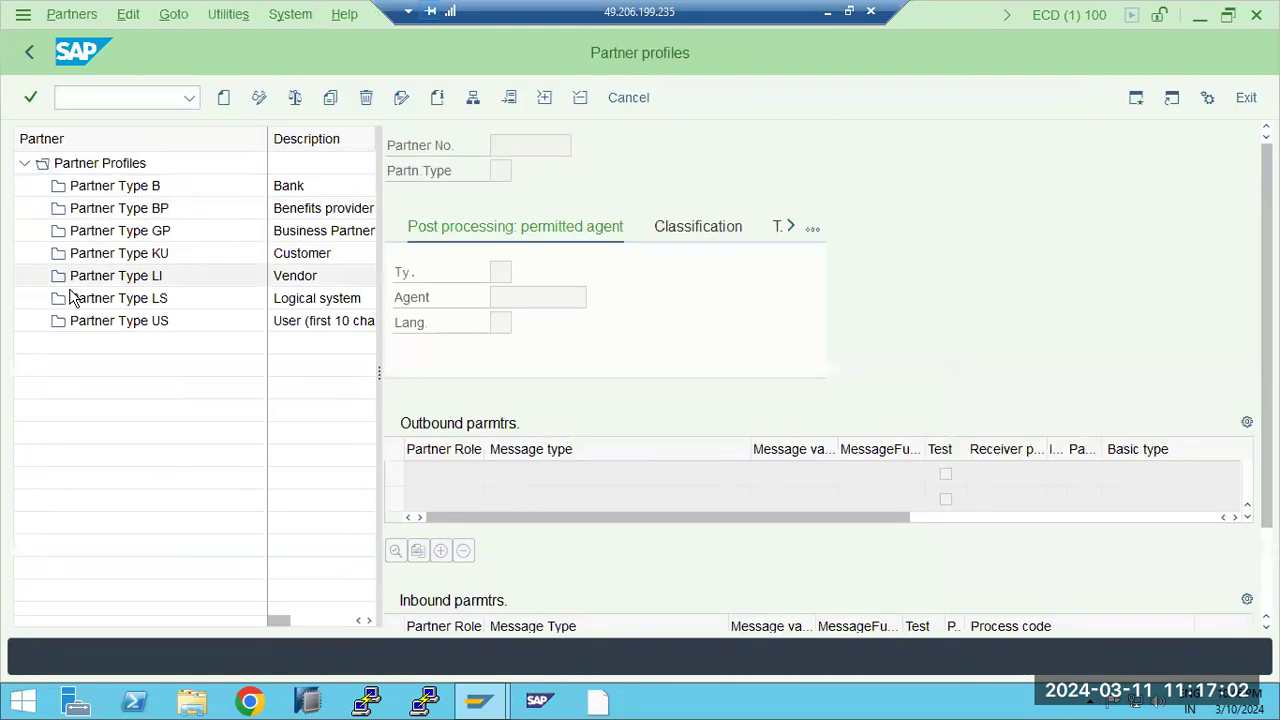
{"action": "left_click", "coordinate": [29, 53]}
Step: View transactional RFC port A000000015 in WE21, then open logon group maintenance with SMLG
{"action": "type", "text": "we21"}
{"action": "key", "text": "Return"}
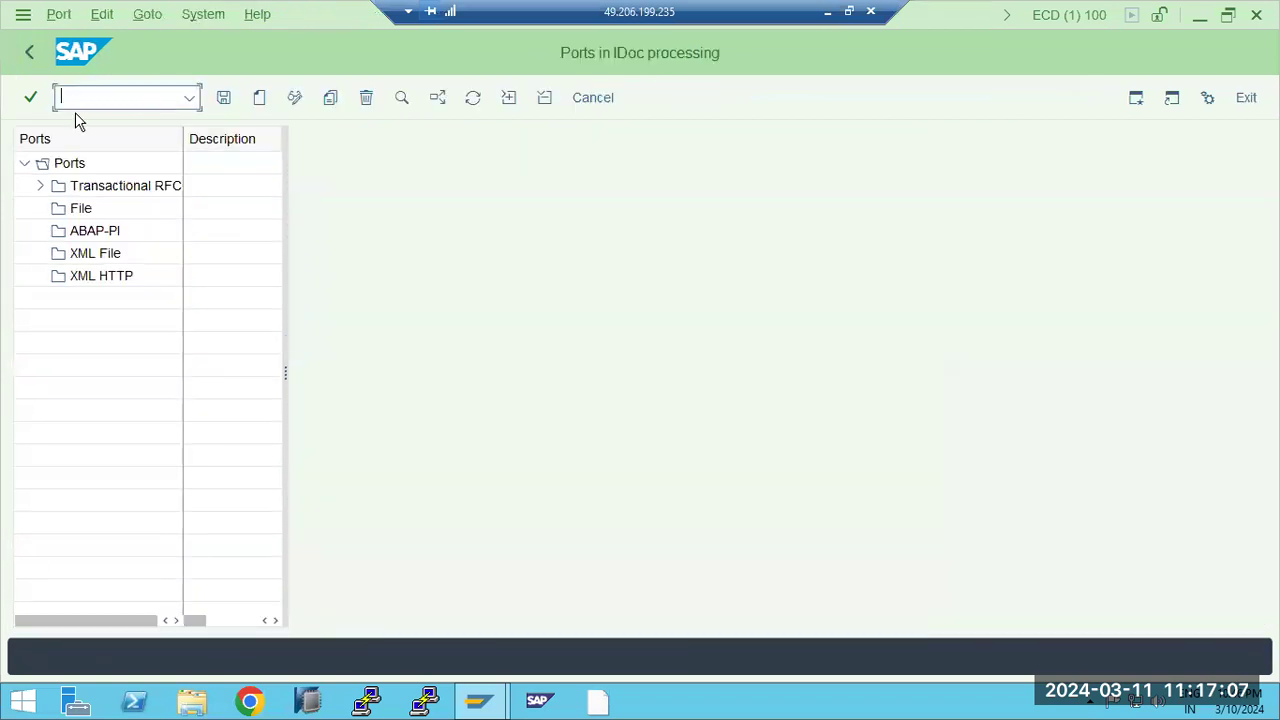
{"action": "left_click", "coordinate": [41, 187]}
{"action": "left_click", "coordinate": [100, 212]}
{"action": "double_click", "coordinate": [100, 212]}
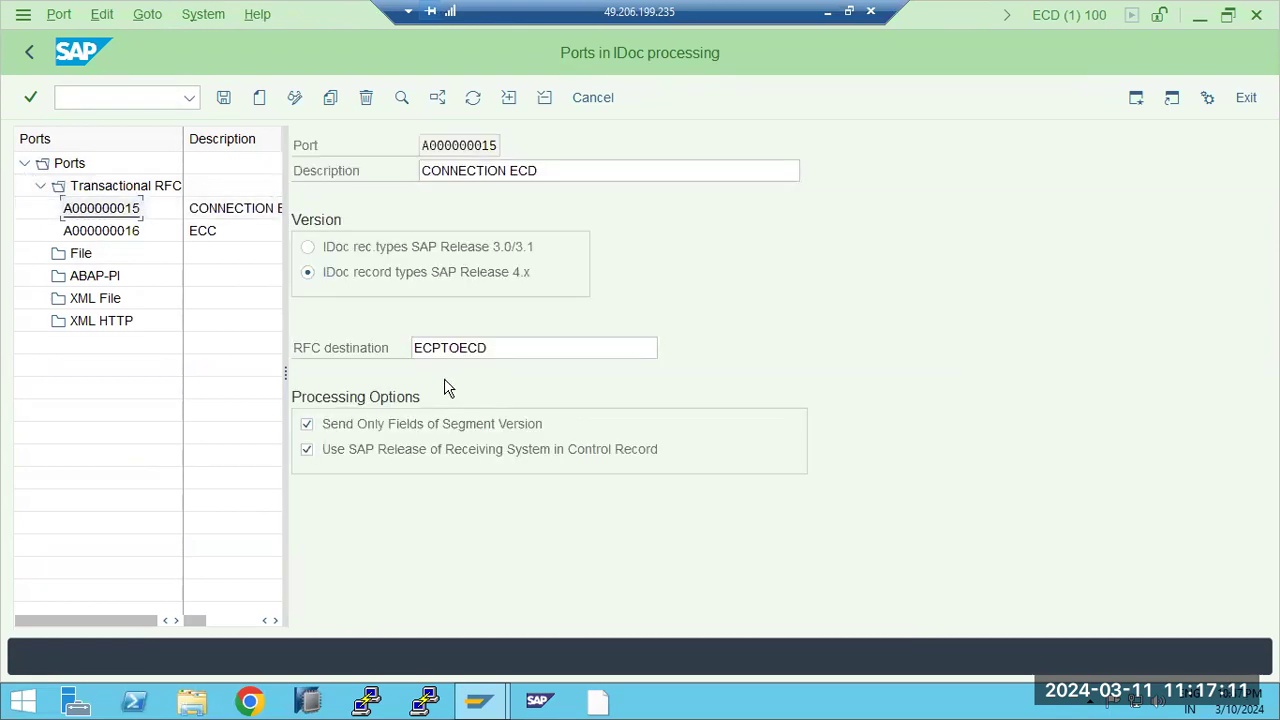
{"action": "left_click", "coordinate": [27, 57]}
{"action": "left_click", "coordinate": [27, 57]}
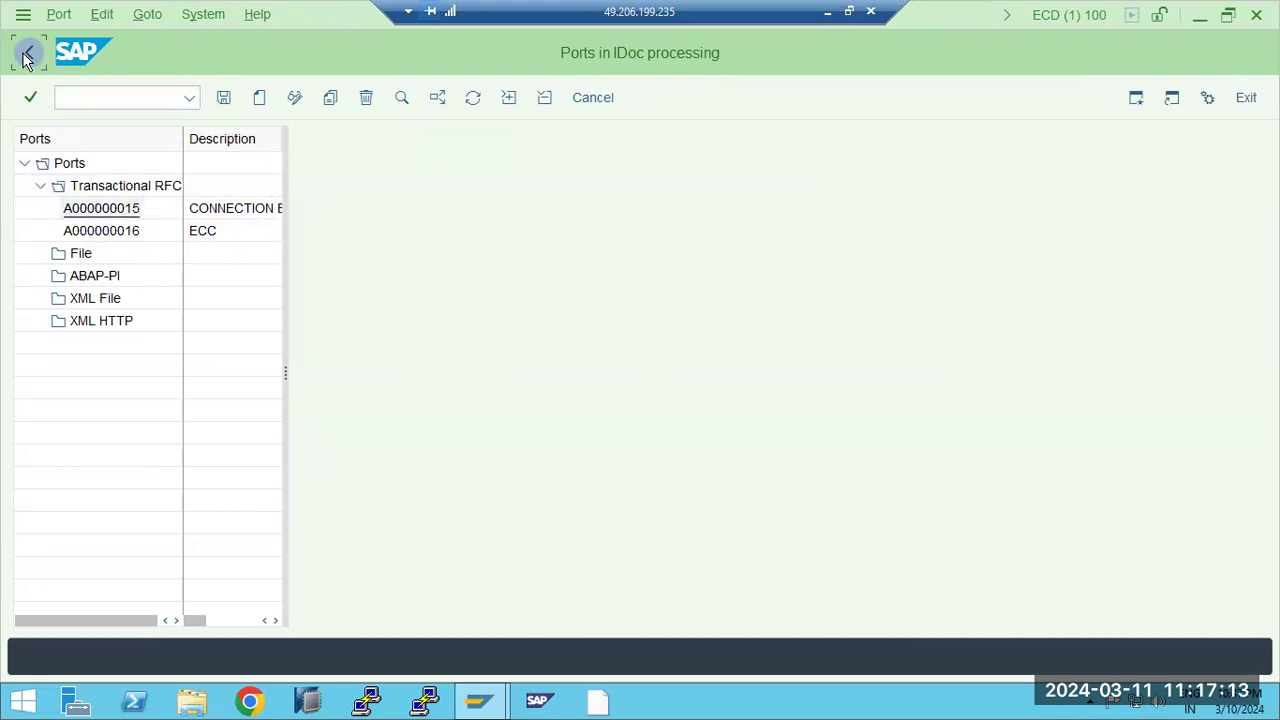
{"action": "type", "text": "smlg"}
{"action": "key", "text": "Return"}
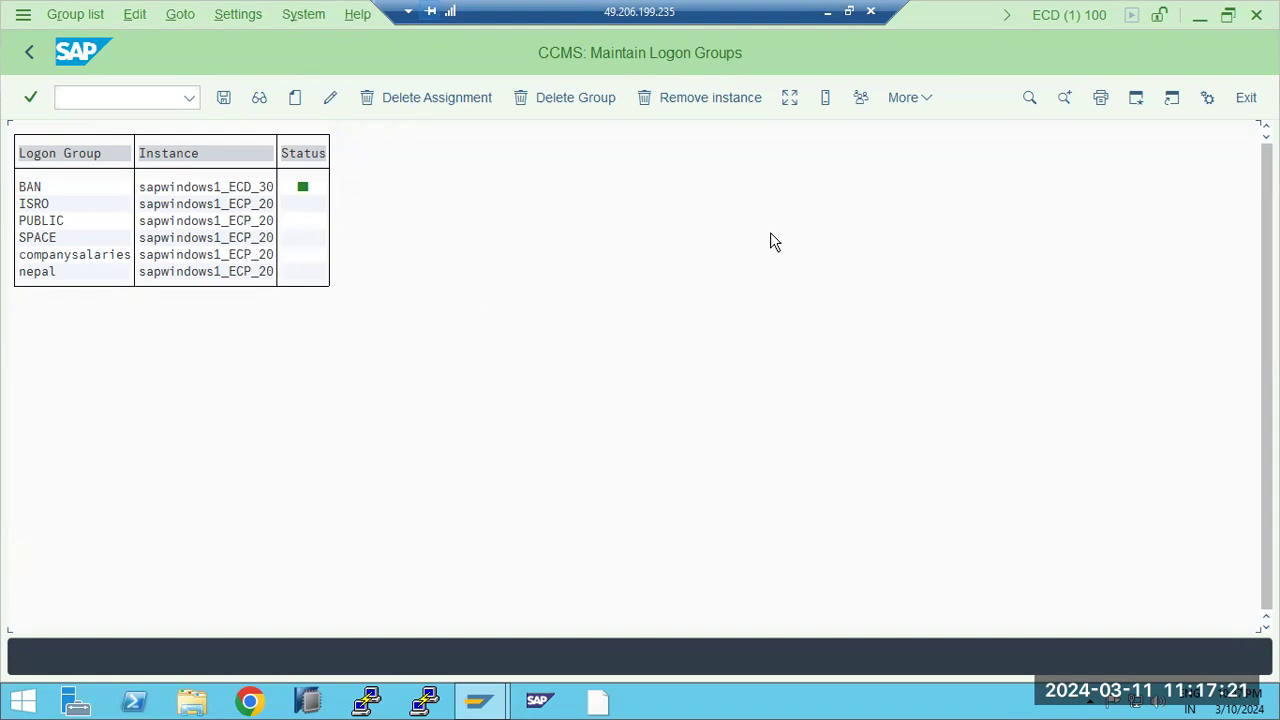
Step: Remove the logon groups of instance sapwindows1_ECP_20
{"action": "left_click", "coordinate": [231, 204]}
{"action": "left_click", "coordinate": [672, 104]}
{"action": "left_click", "coordinate": [590, 556]}
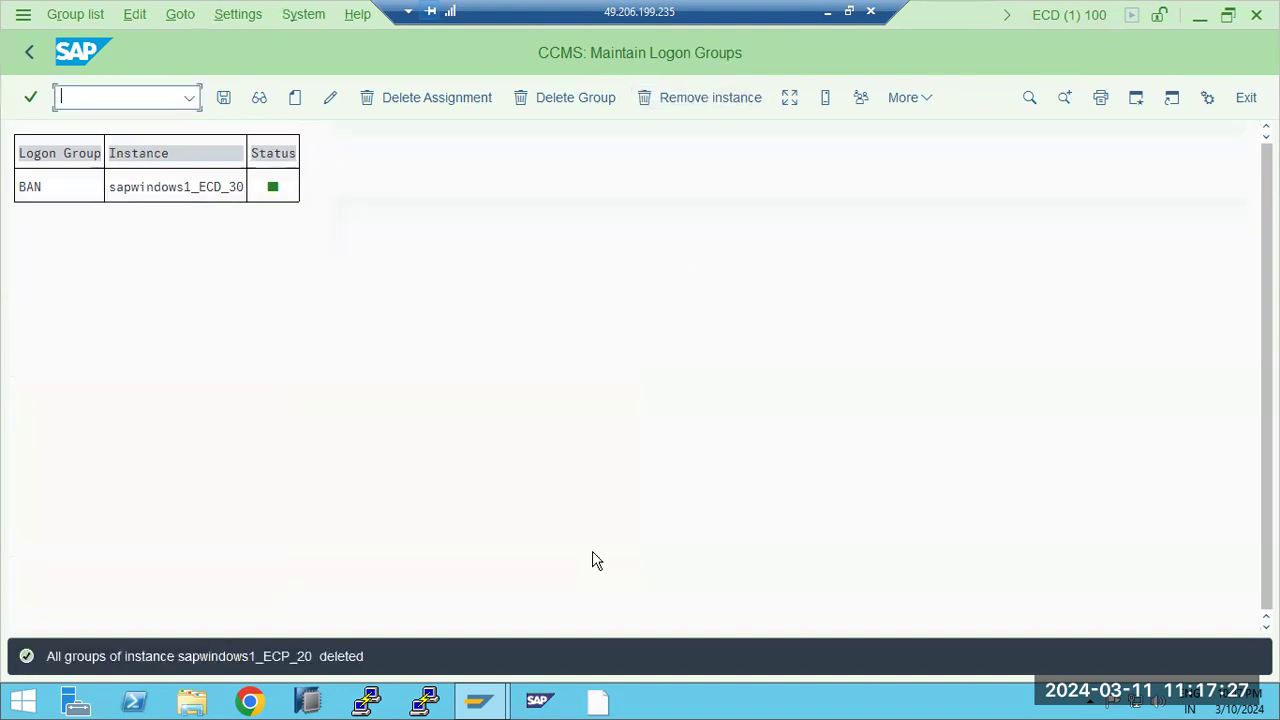
Step: Assign logon group PUBLIC to instance sapwindows1_ECD_30
{"action": "left_click", "coordinate": [295, 97]}
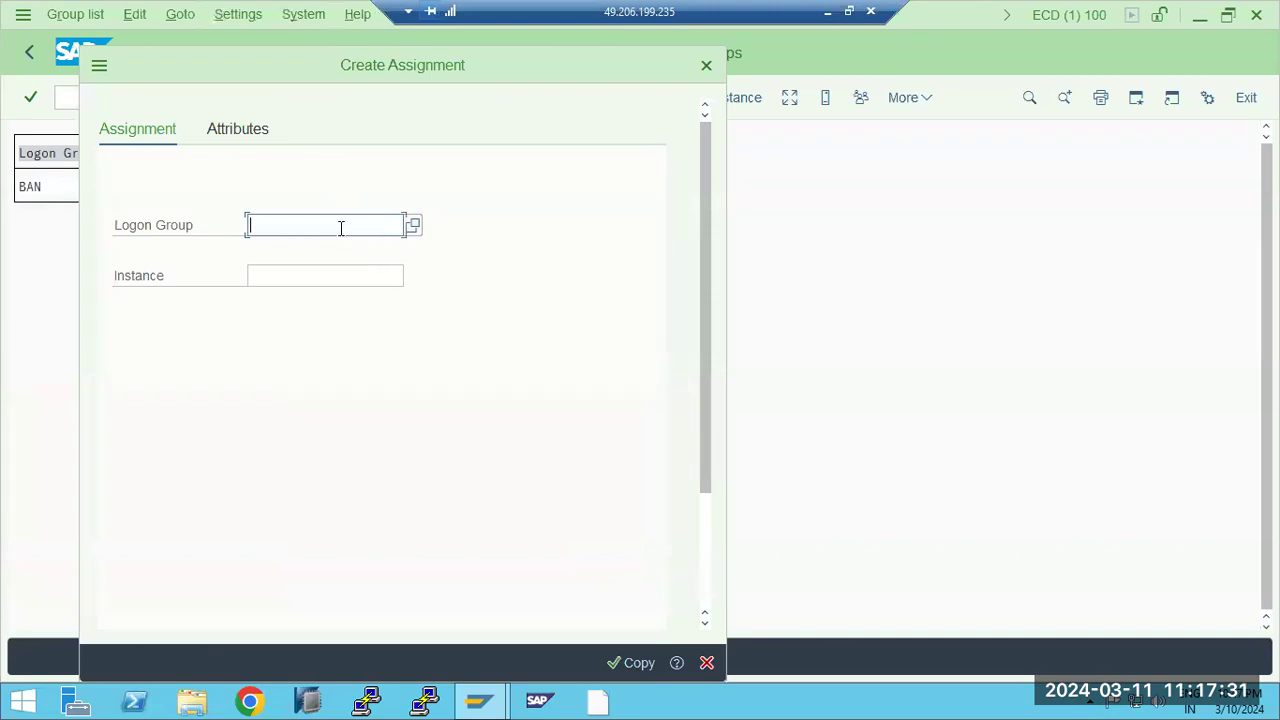
{"action": "type", "text": "BL"}
{"action": "key", "text": "Tab"}
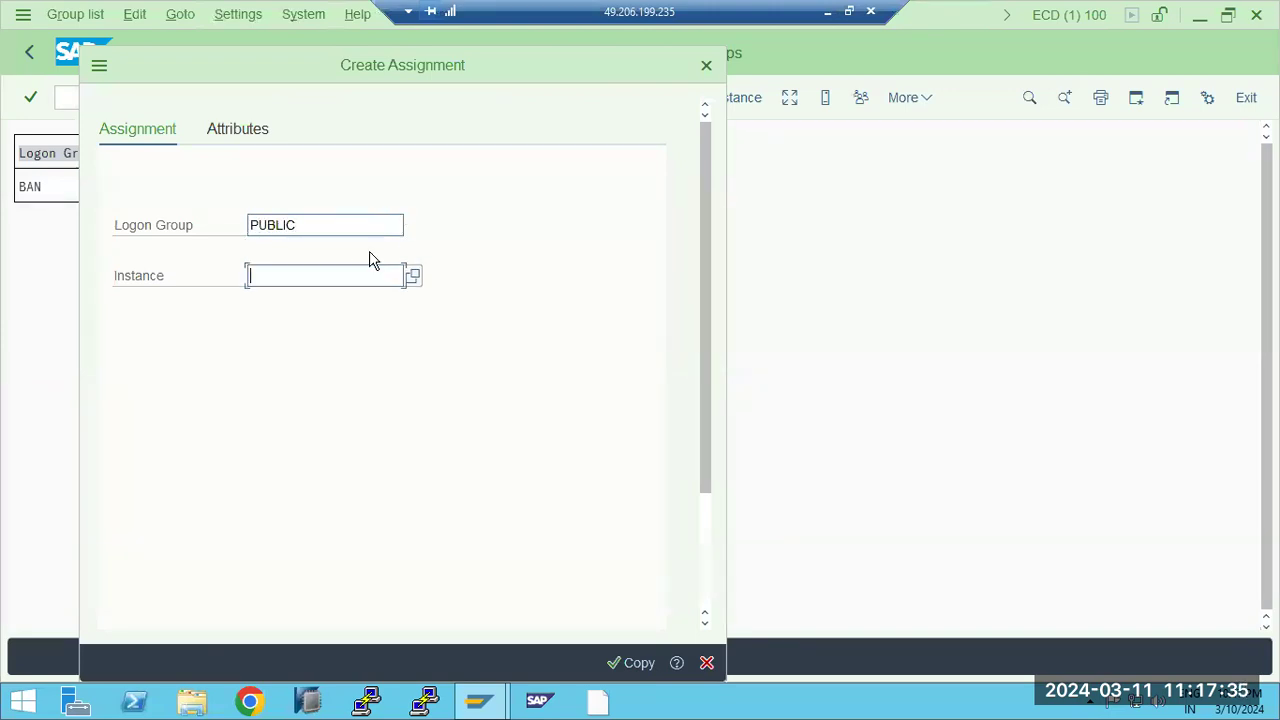
{"action": "left_click", "coordinate": [414, 277]}
{"action": "double_click", "coordinate": [548, 403]}
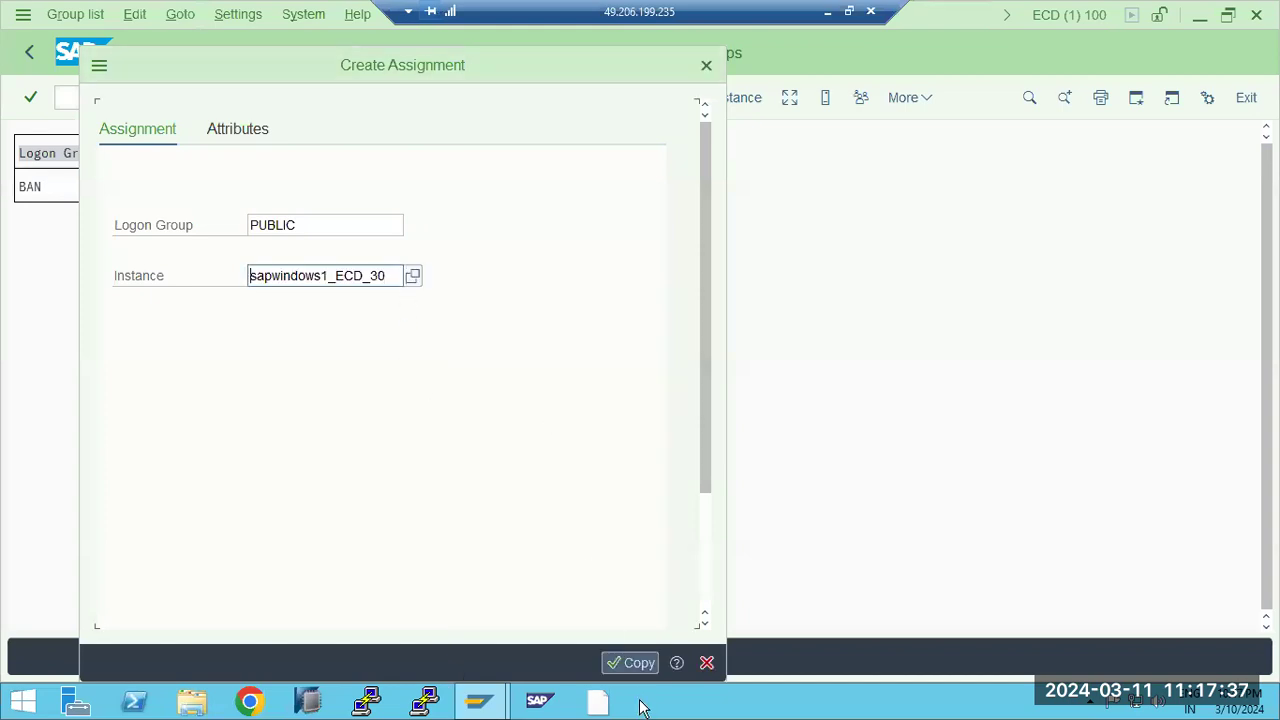
{"action": "left_click", "coordinate": [618, 661]}
Step: Save the logon group changes via remote logon, then return to SAP Easy Access
{"action": "left_click", "coordinate": [223, 97]}
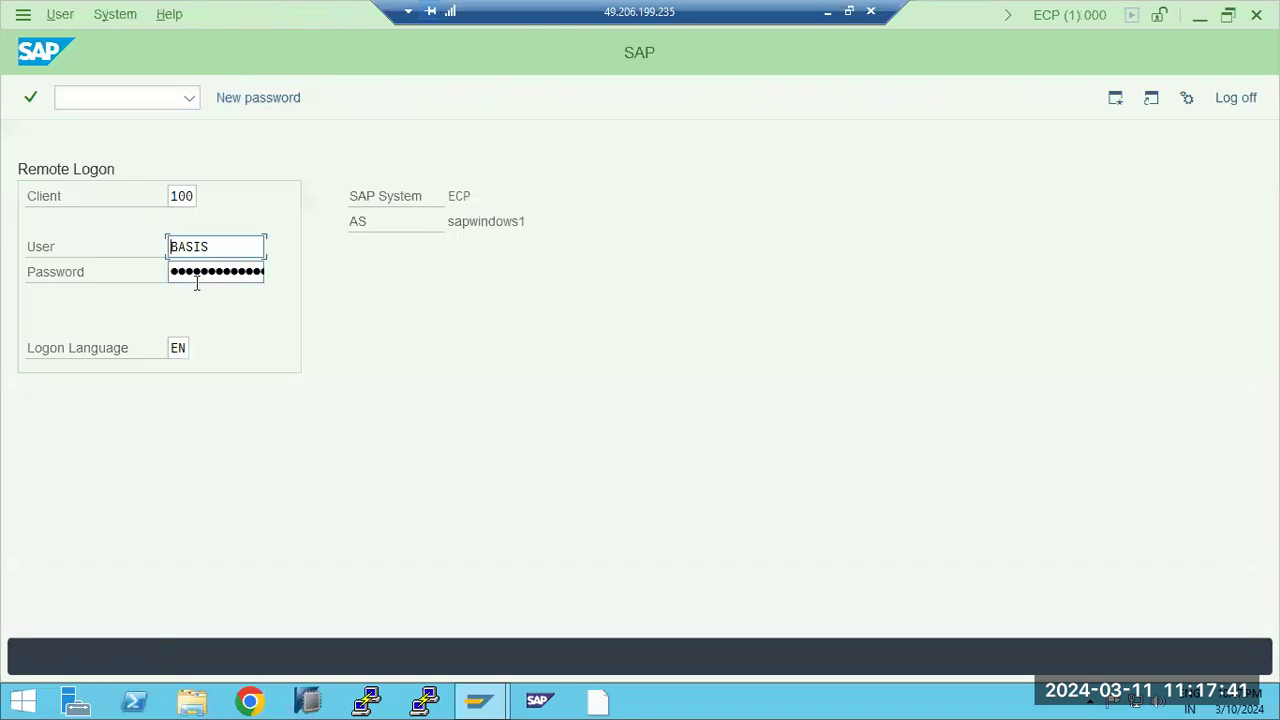
{"action": "left_click", "coordinate": [27, 94]}
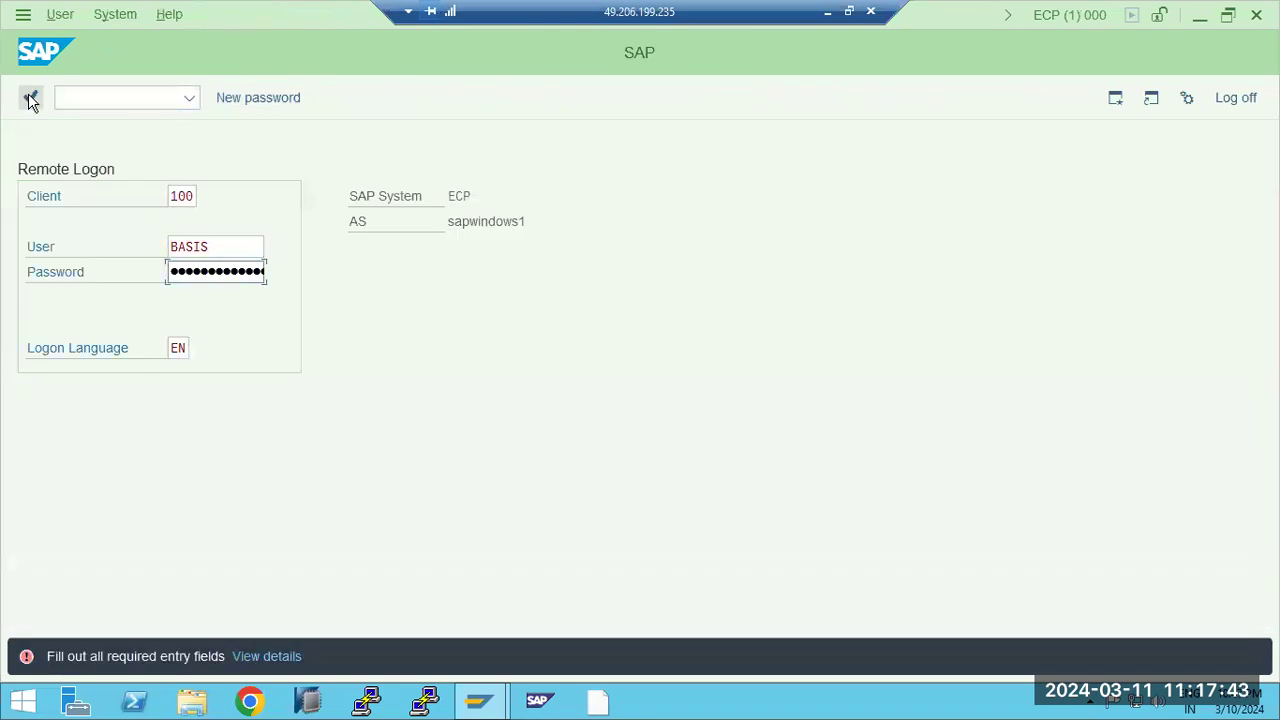
{"action": "left_click", "coordinate": [129, 97]}
{"action": "left_click", "coordinate": [185, 278]}
{"action": "key", "text": "Return"}
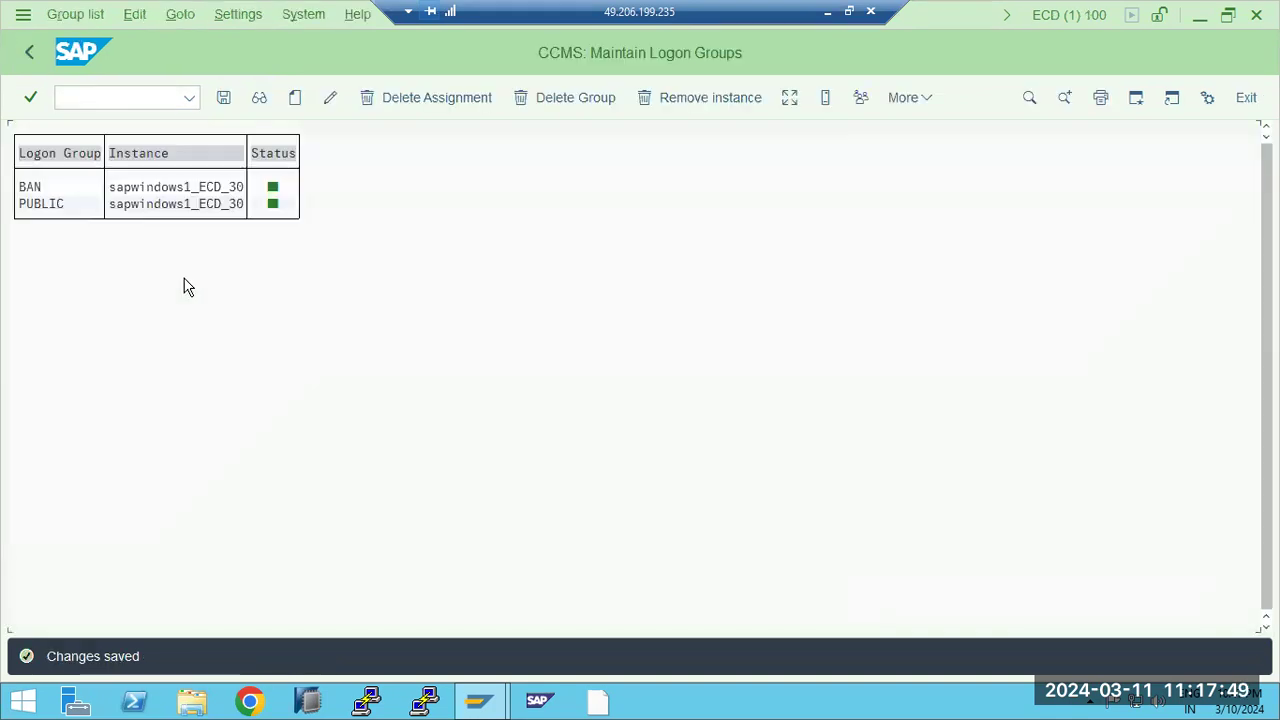
{"action": "left_click", "coordinate": [28, 55]}
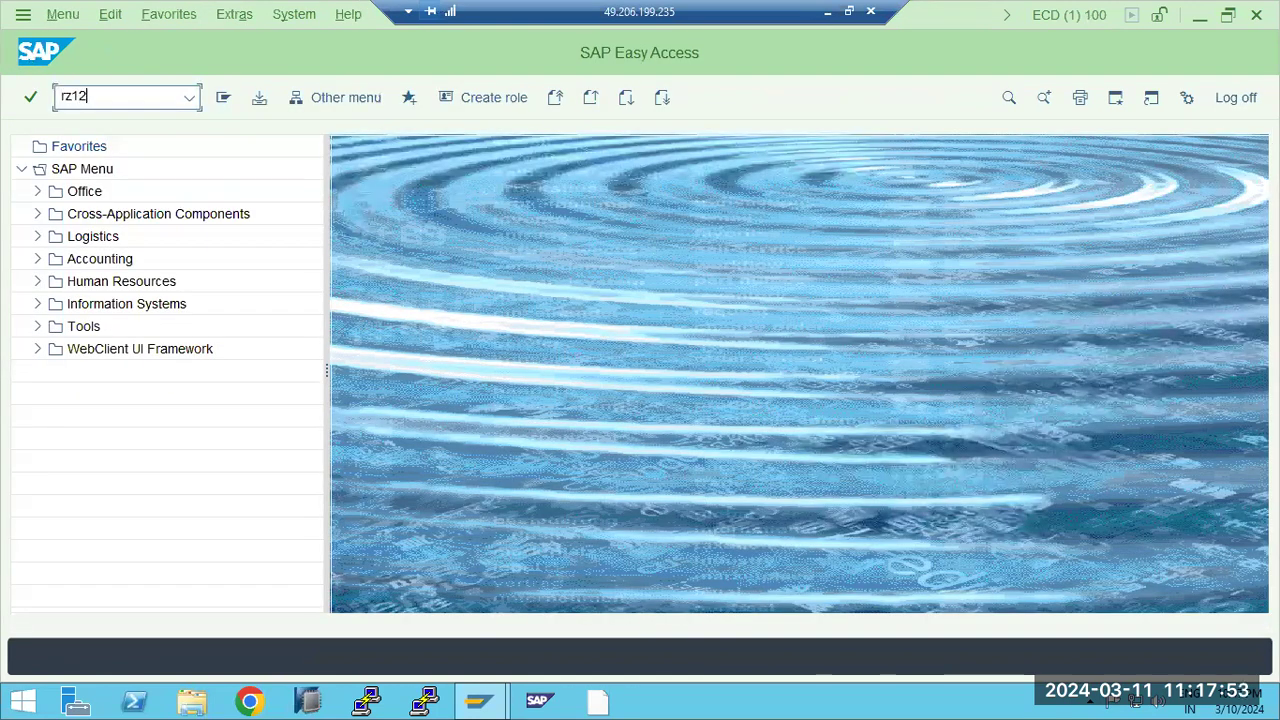
Step: Open RFC server group maintenance and remove the server groups of instance sapwindows1_ECP_20
{"action": "key", "text": "Return"}
{"action": "left_click", "coordinate": [202, 187]}
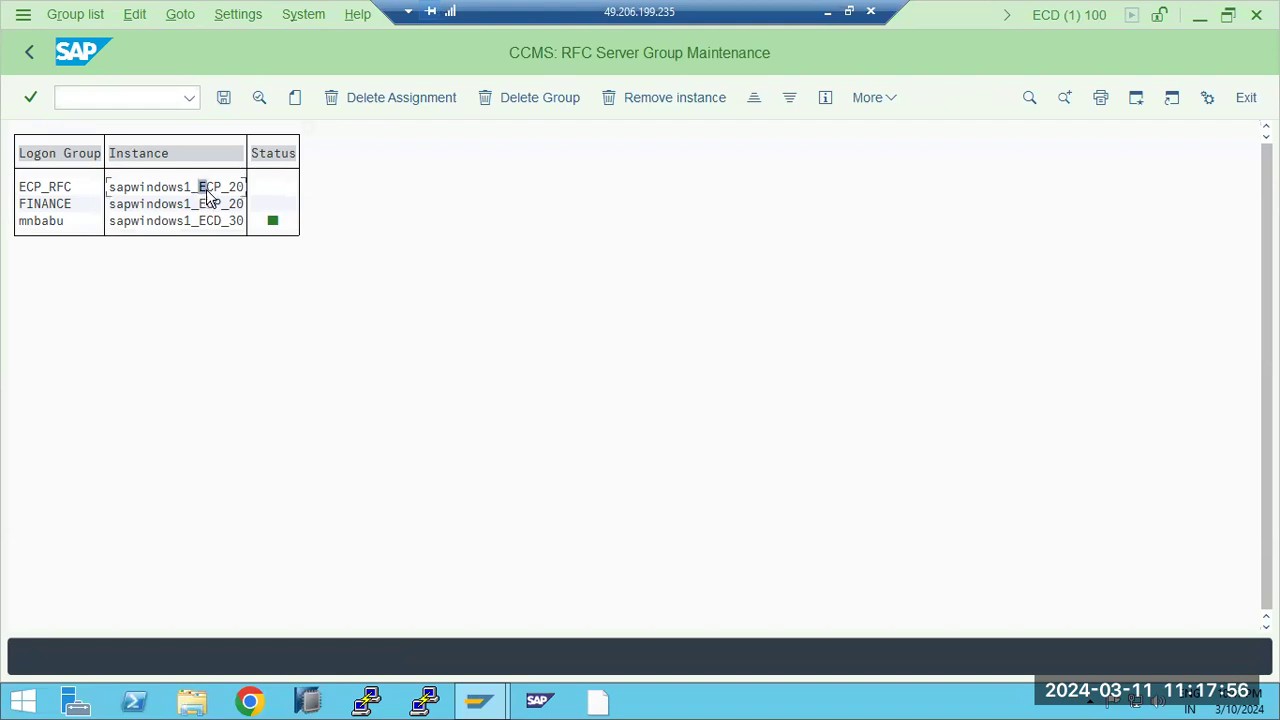
{"action": "left_click", "coordinate": [680, 99]}
{"action": "left_click", "coordinate": [592, 556]}
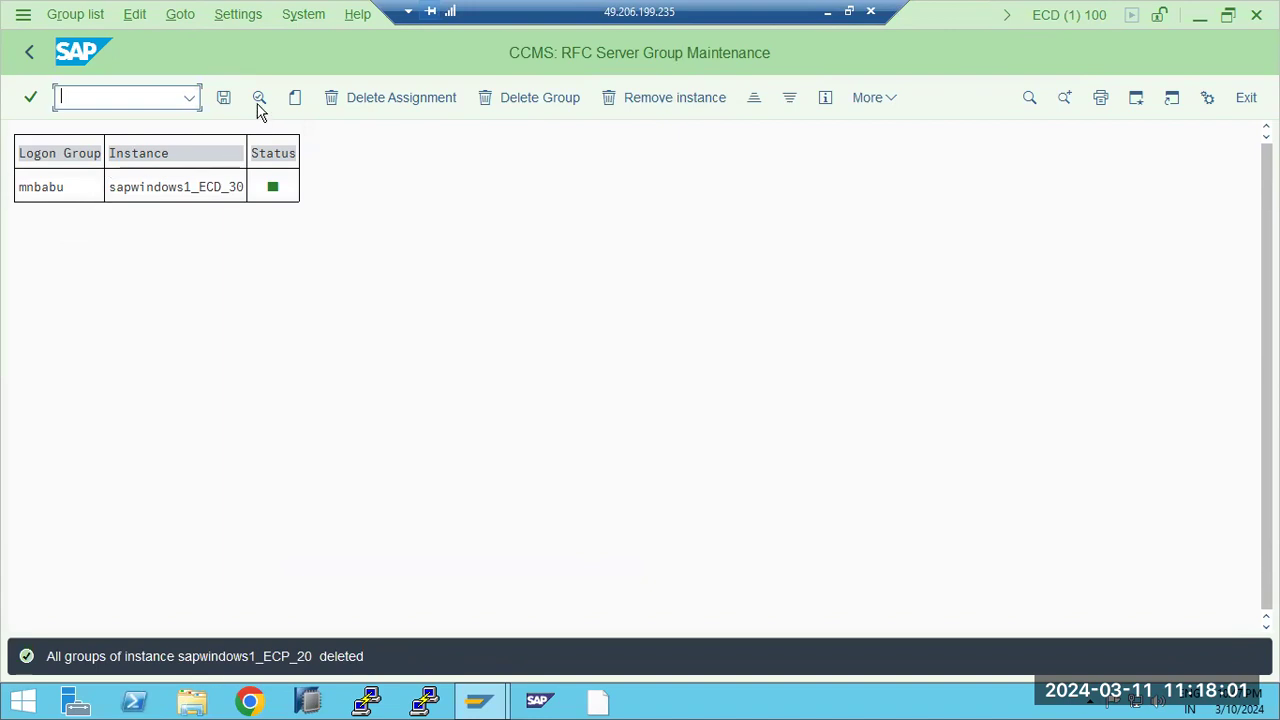
Step: Create RFC server group 'RFC' on instance sapwindows1_ECD_30
{"action": "left_click", "coordinate": [292, 99]}
{"action": "type", "text": "RFC"}
{"action": "left_click", "coordinate": [554, 224]}
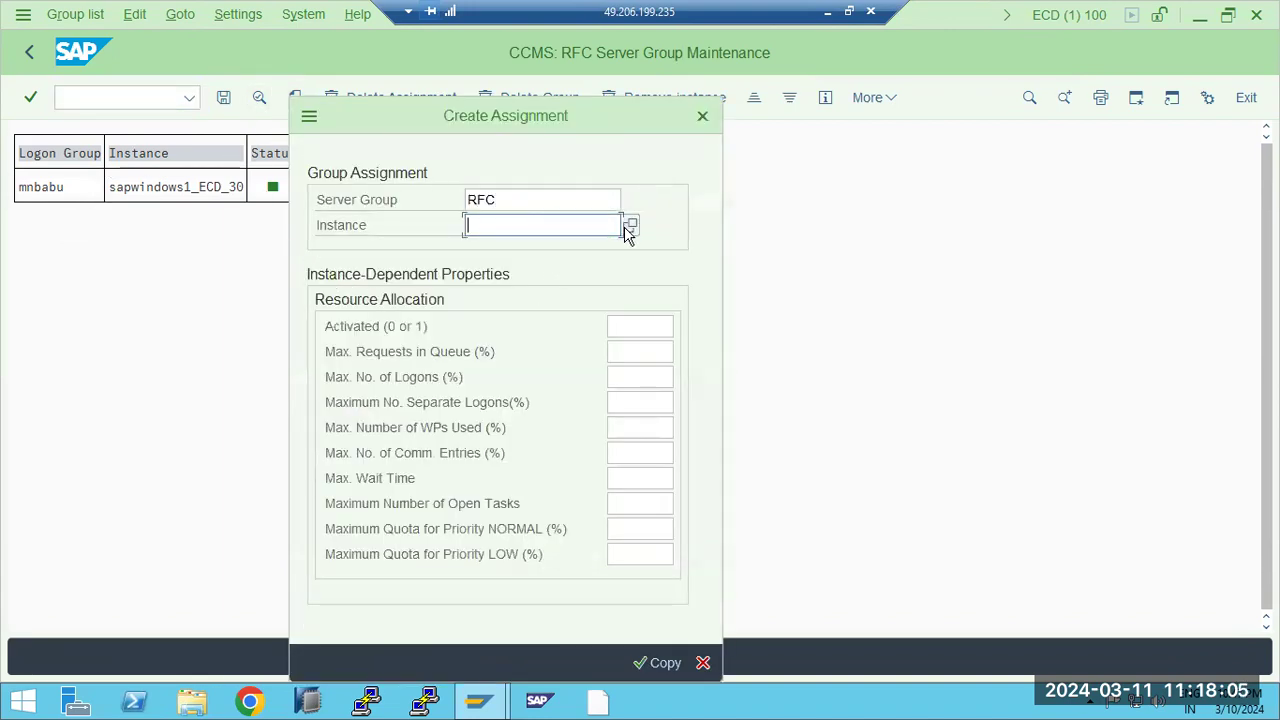
{"action": "left_click", "coordinate": [627, 227]}
{"action": "double_click", "coordinate": [571, 402]}
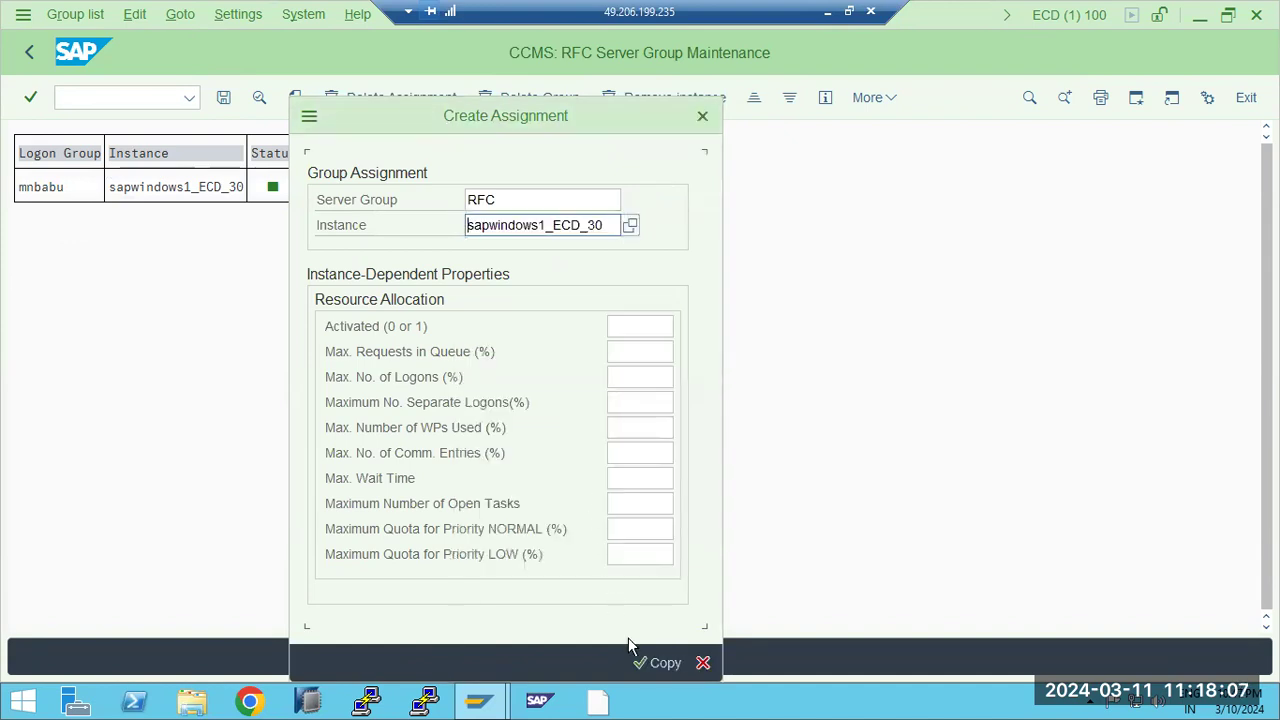
{"action": "left_click", "coordinate": [651, 663]}
{"action": "left_click", "coordinate": [304, 443]}
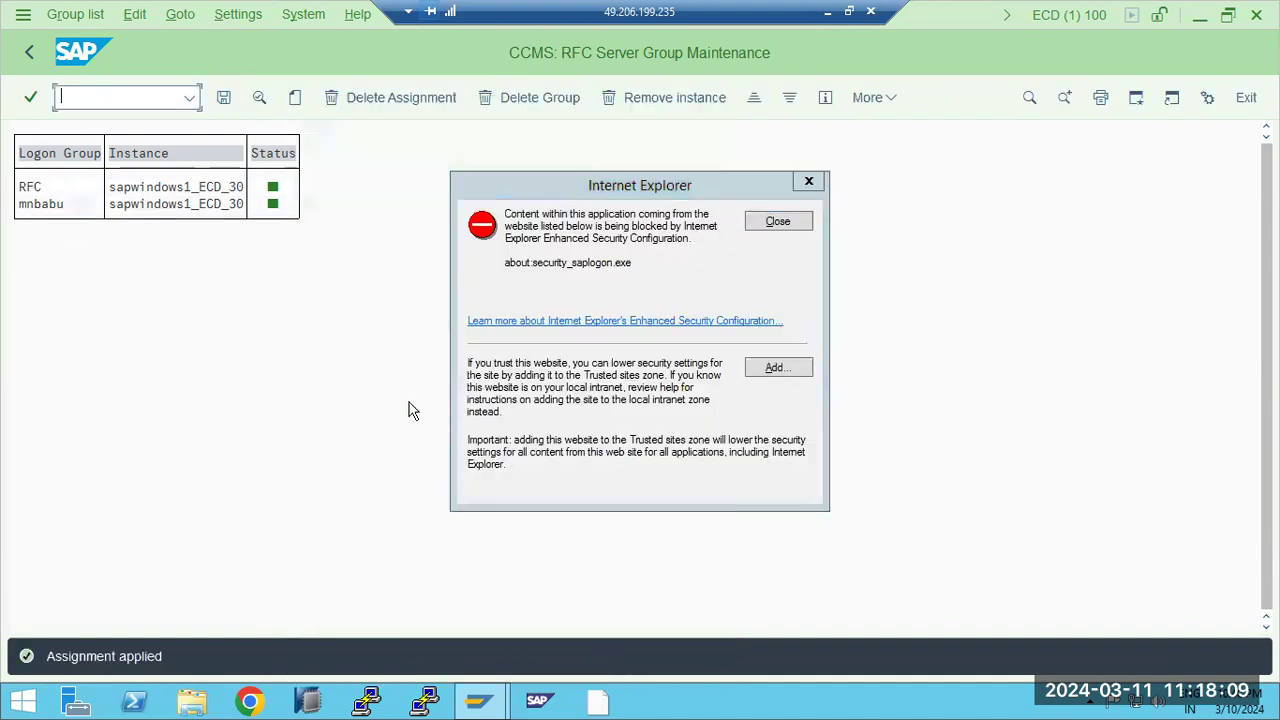
Step: Dismiss the security warning and save the server group assignments via remote logon
{"action": "left_click", "coordinate": [757, 224]}
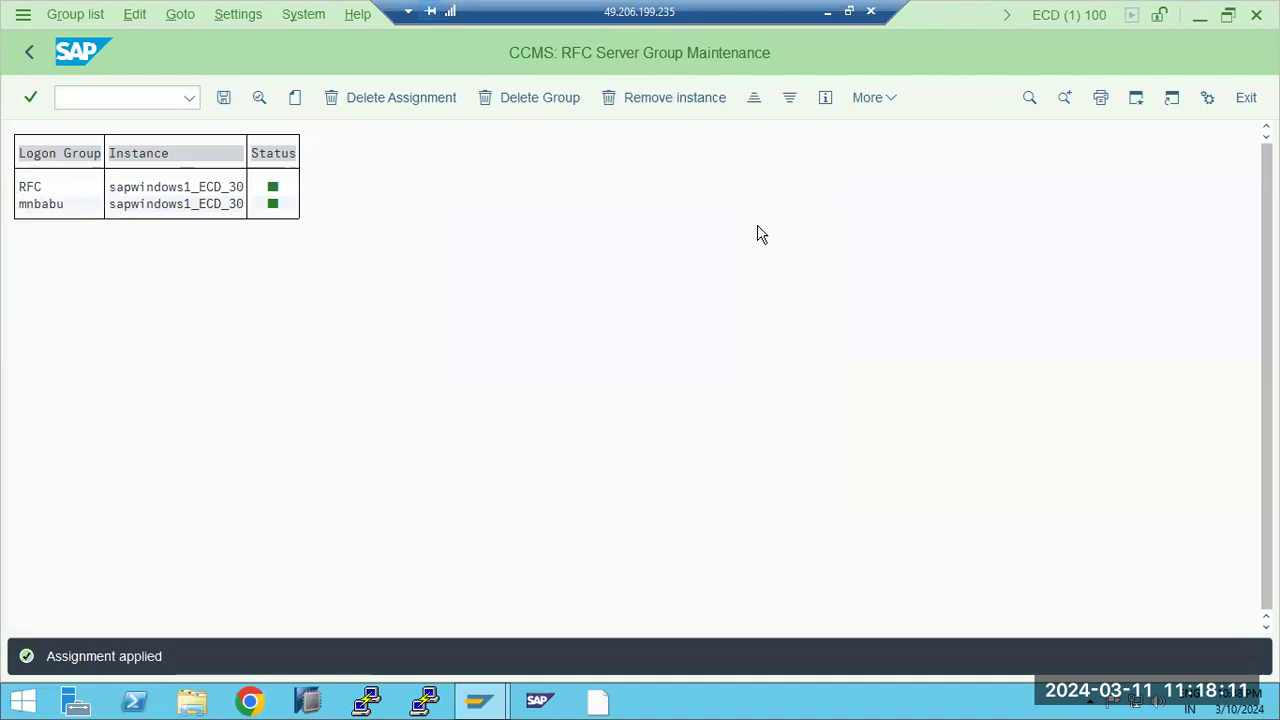
{"action": "left_click", "coordinate": [223, 103]}
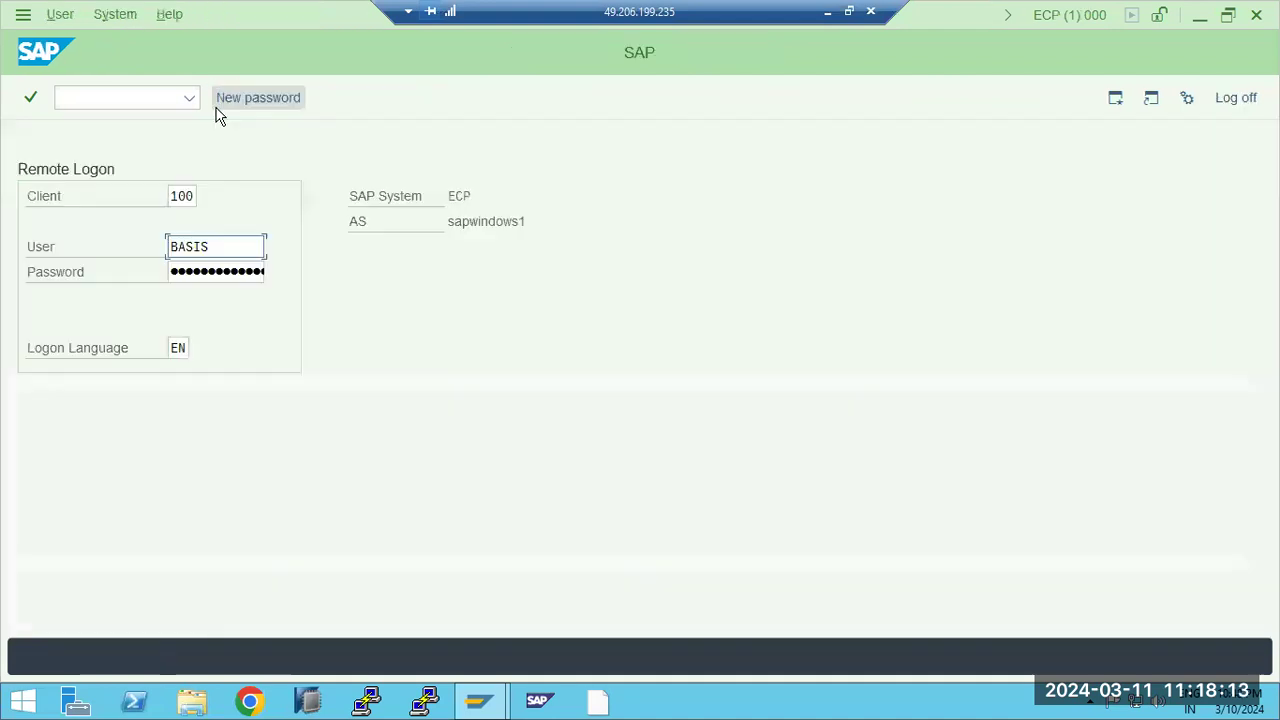
{"action": "left_click", "coordinate": [210, 278]}
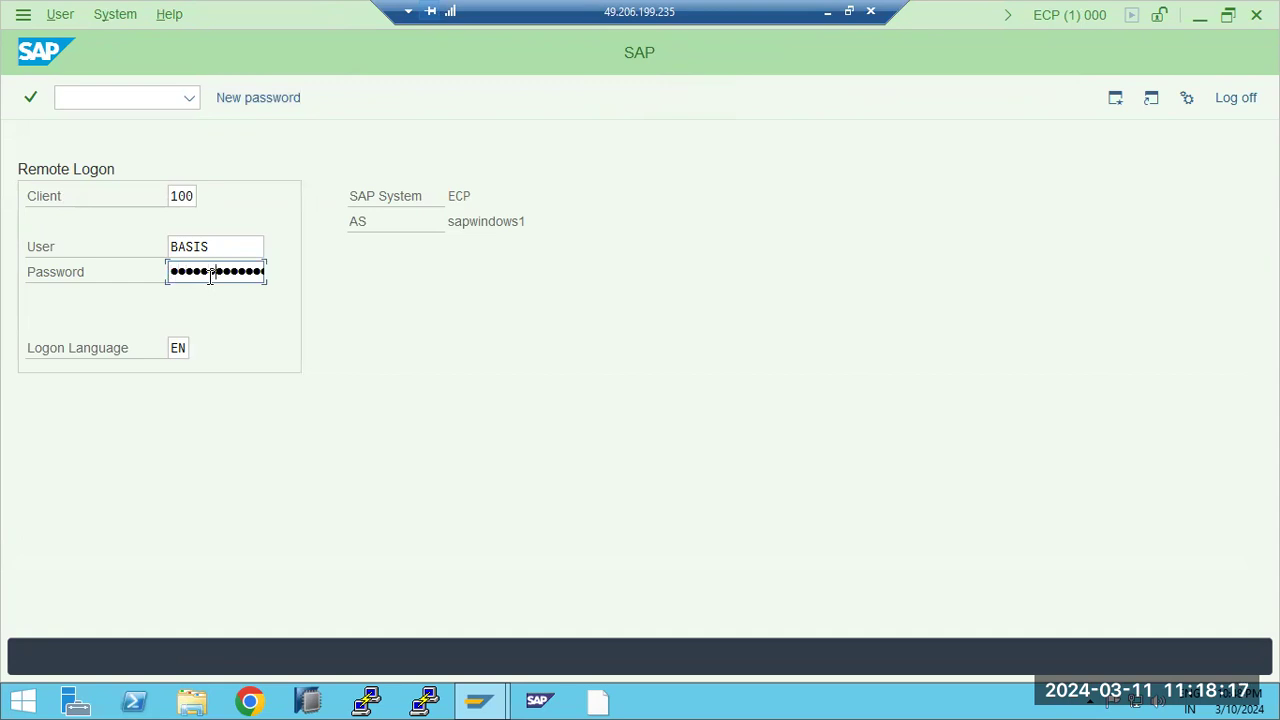
{"action": "key", "text": "Return"}
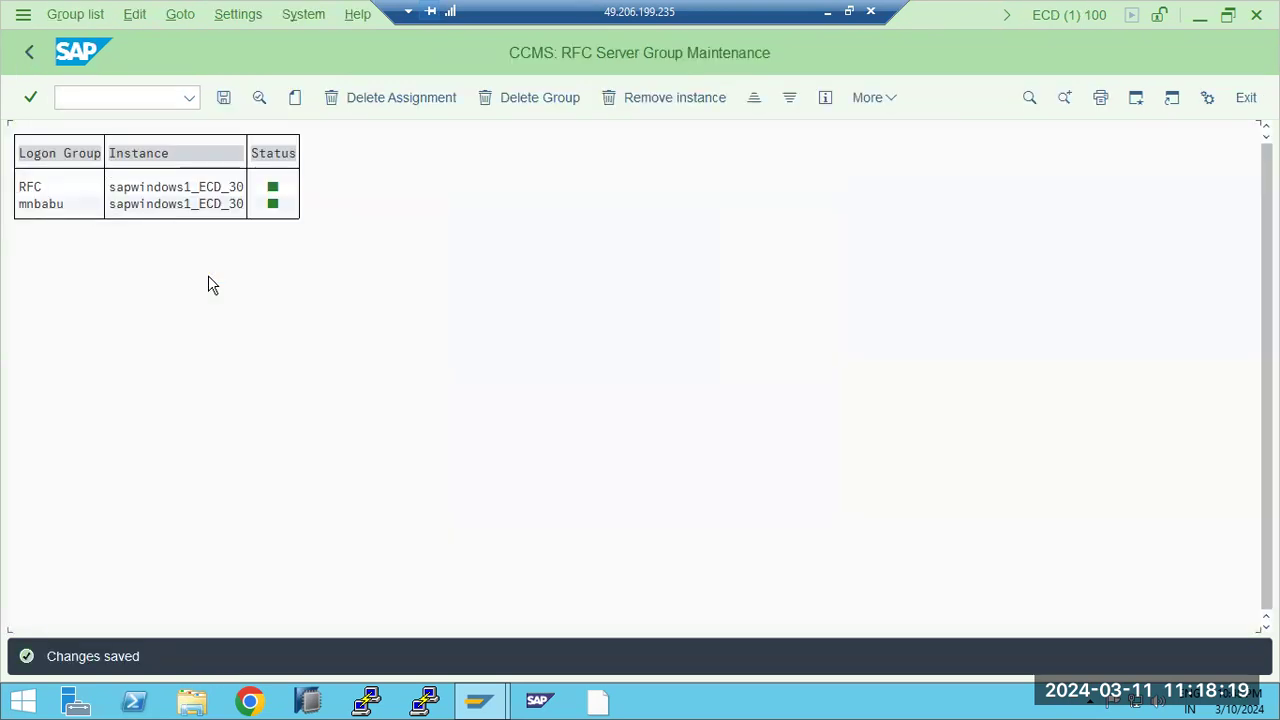
{"action": "left_click", "coordinate": [27, 52]}
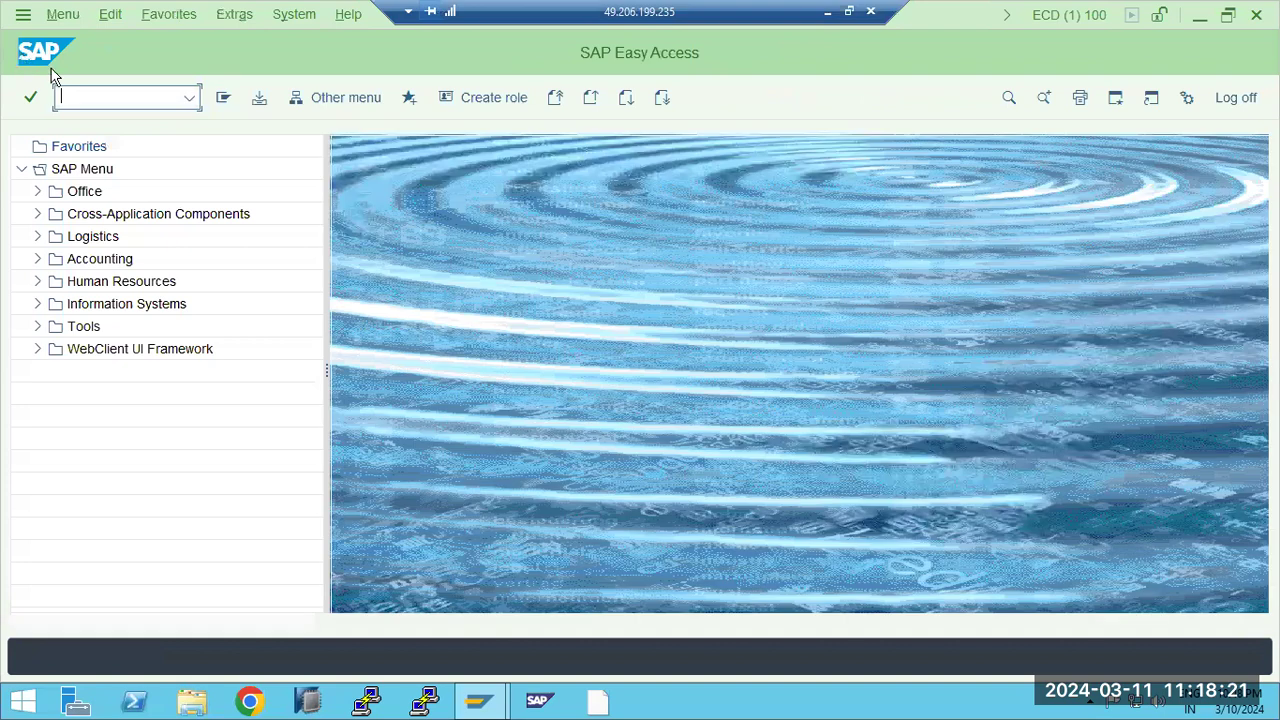
{"action": "type", "text": "sm61"}
{"action": "key", "text": "Return"}
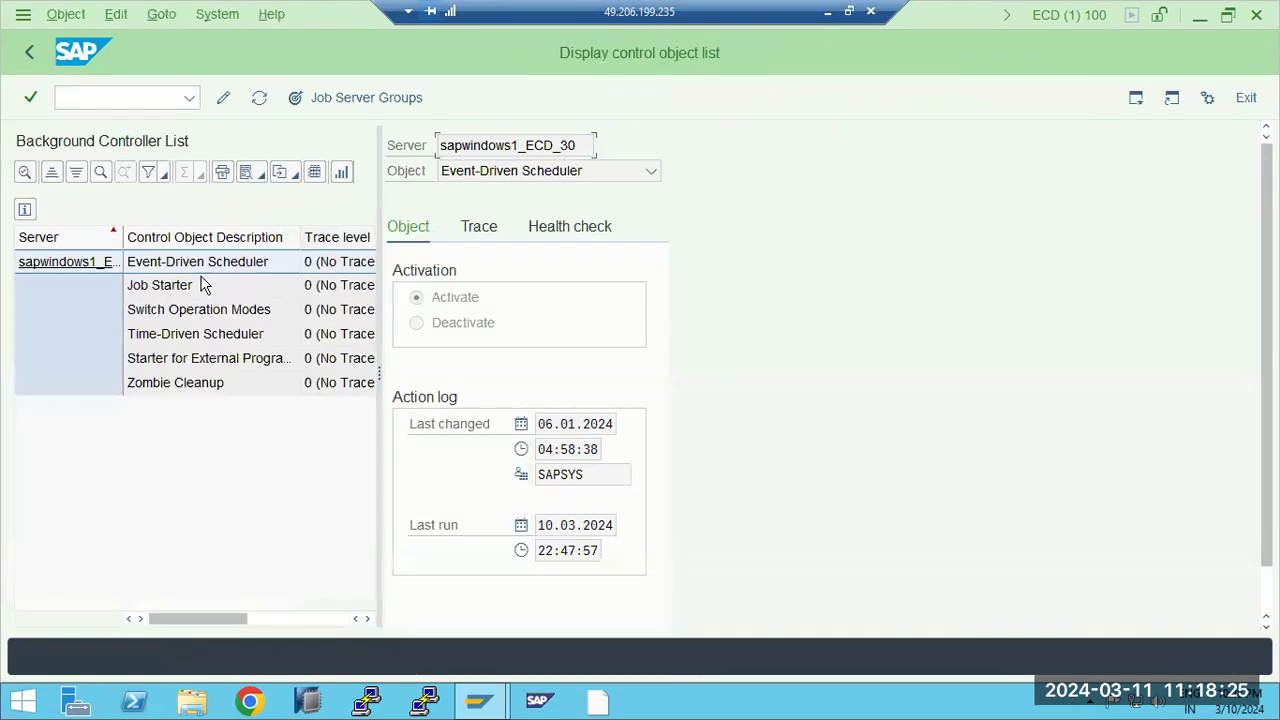
{"action": "left_click", "coordinate": [338, 102]}
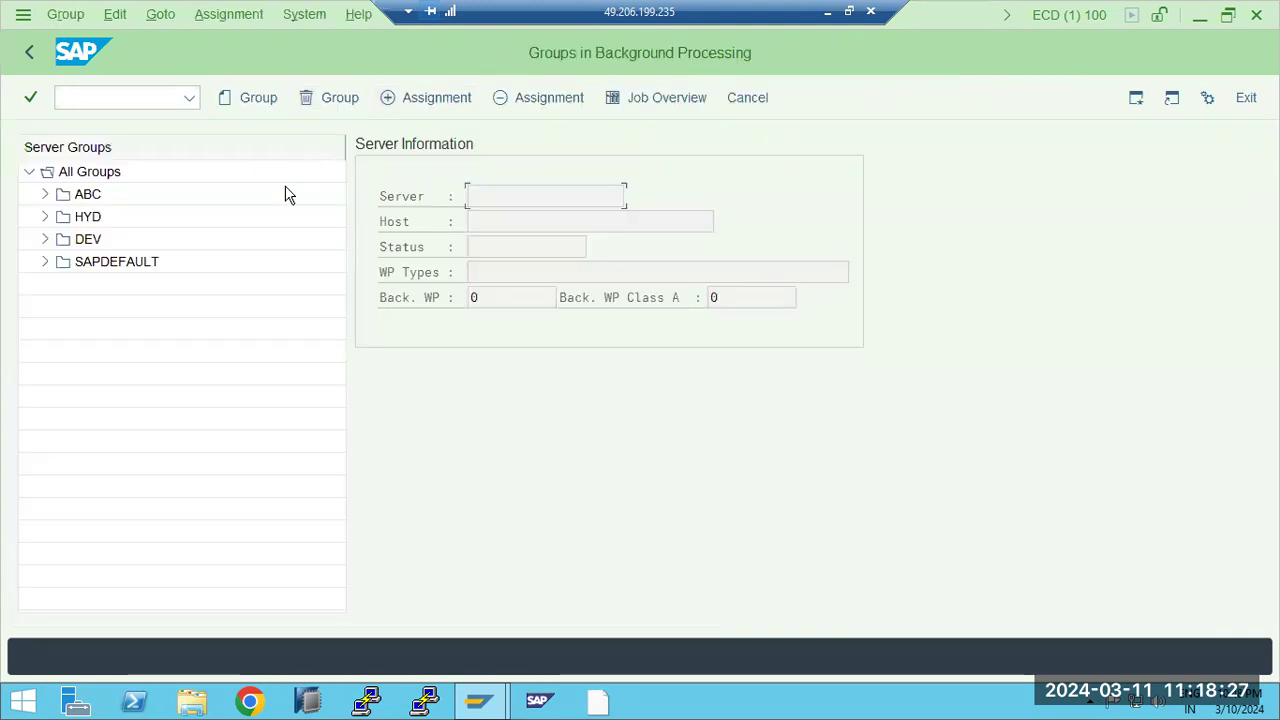
{"action": "left_click", "coordinate": [44, 195]}
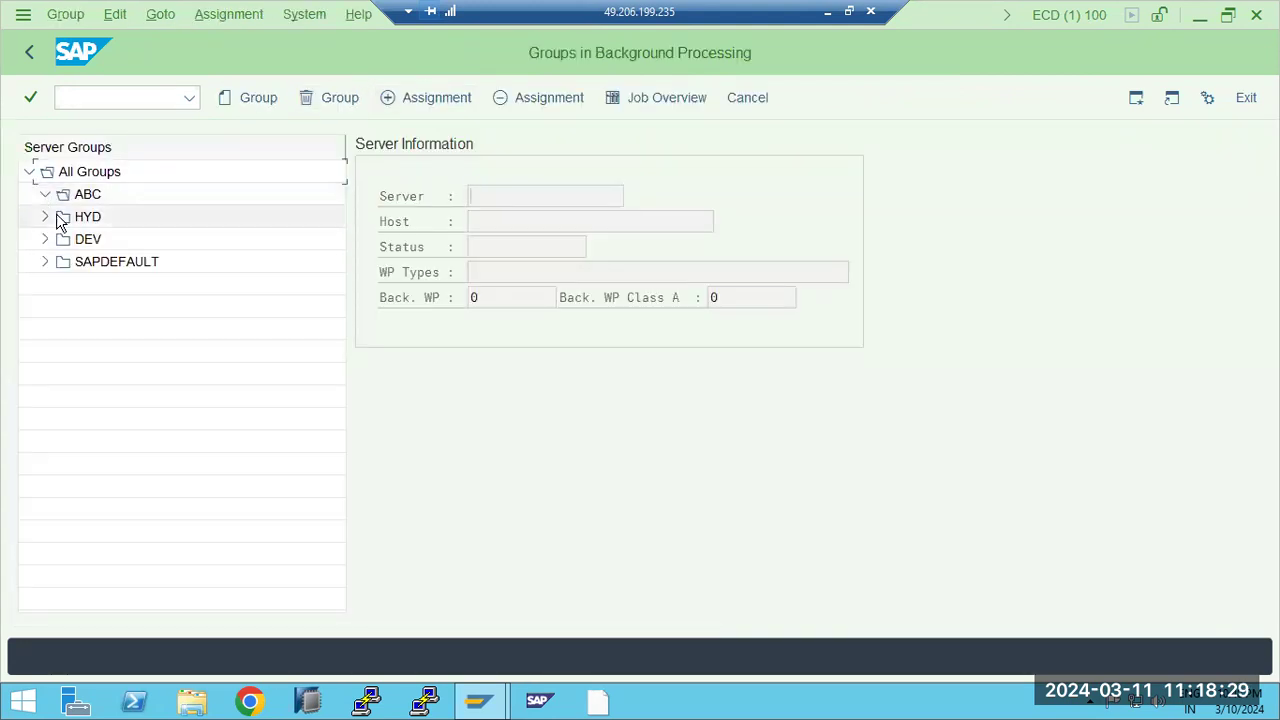
{"action": "left_click", "coordinate": [45, 217]}
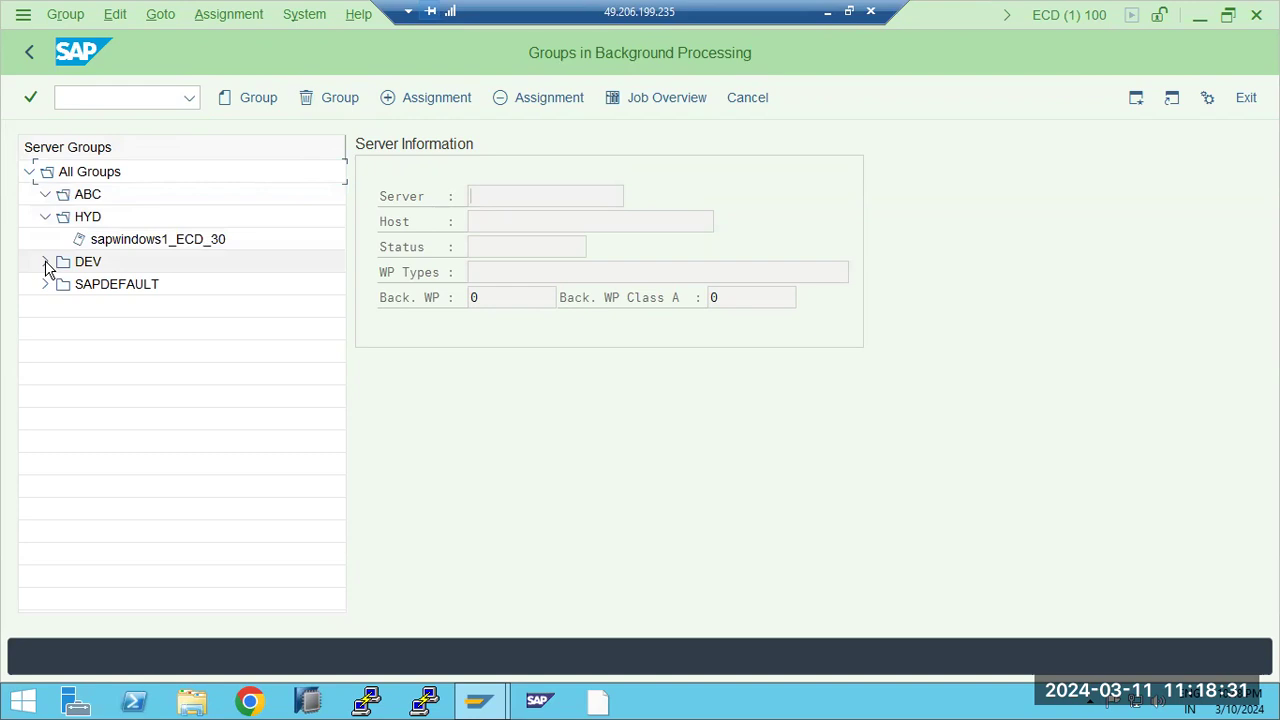
{"action": "left_click", "coordinate": [45, 261]}
{"action": "left_click", "coordinate": [44, 306]}
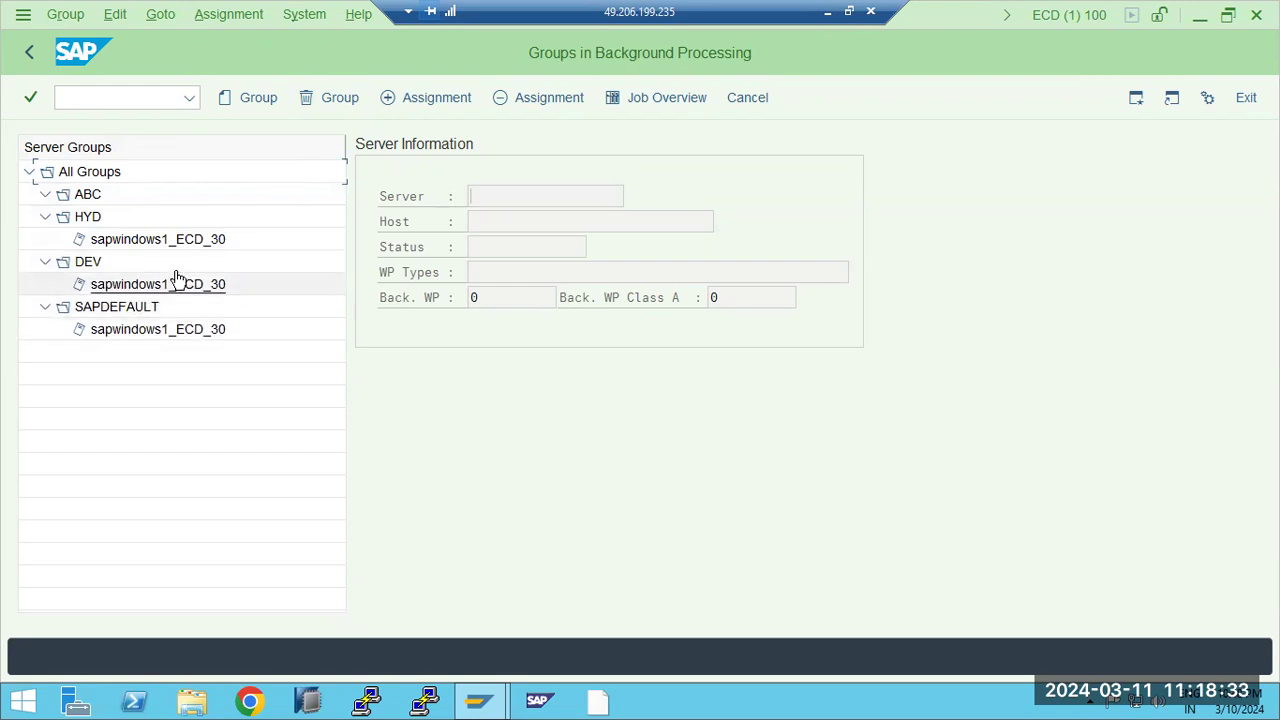
{"action": "left_click", "coordinate": [28, 56]}
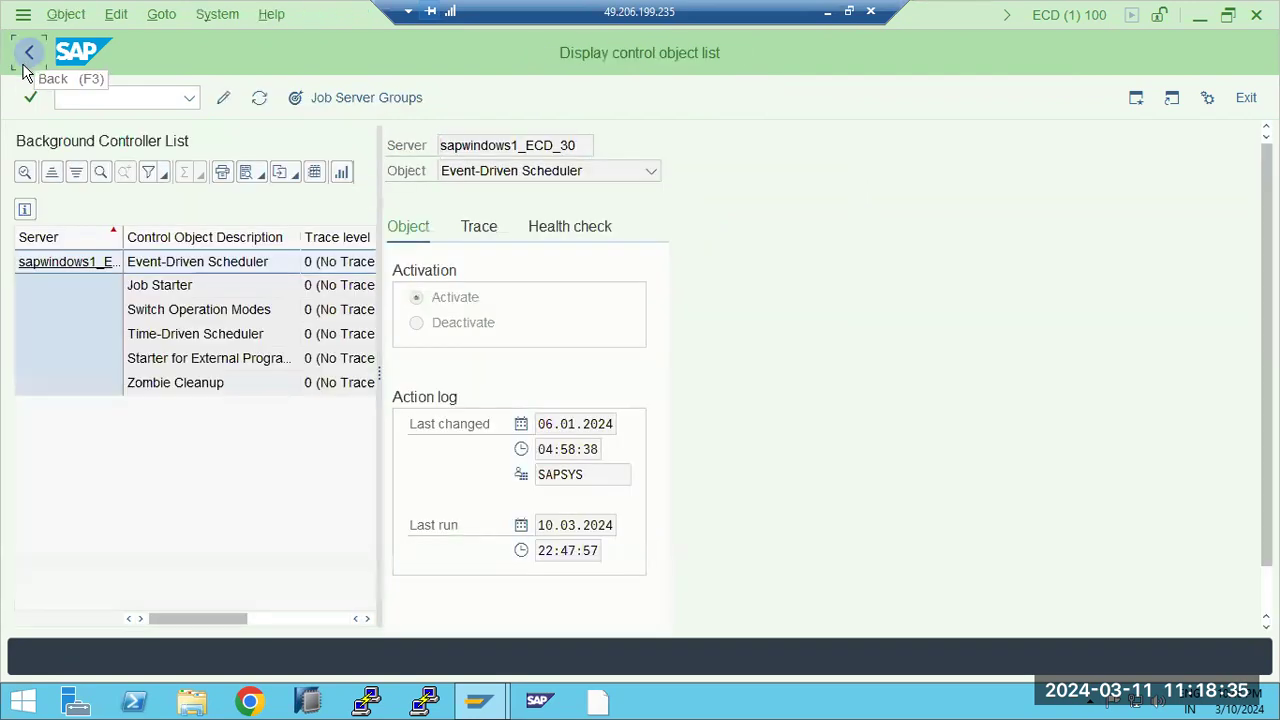
{"action": "left_click", "coordinate": [25, 63]}
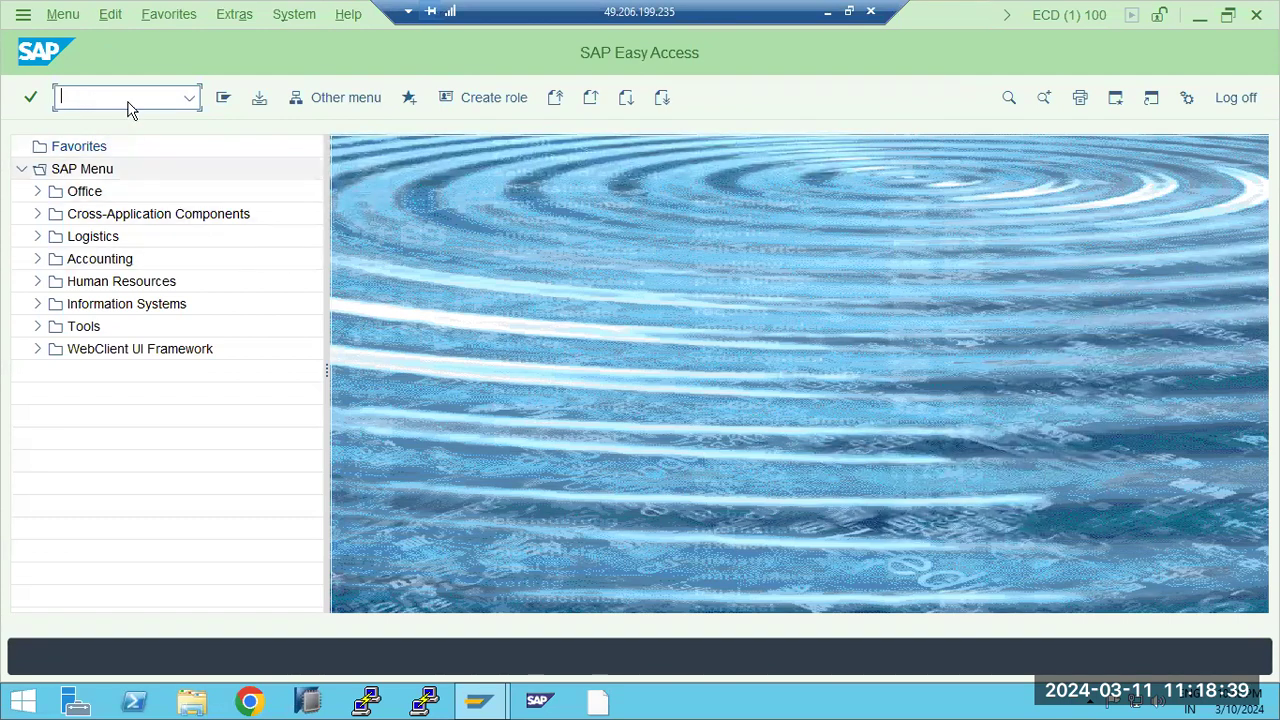
Step: Check SAP License Administration (SLICENSE) and return to the main menu
{"action": "type", "text": "slicense"}
{"action": "key", "text": "Return"}
{"action": "left_click", "coordinate": [27, 52]}
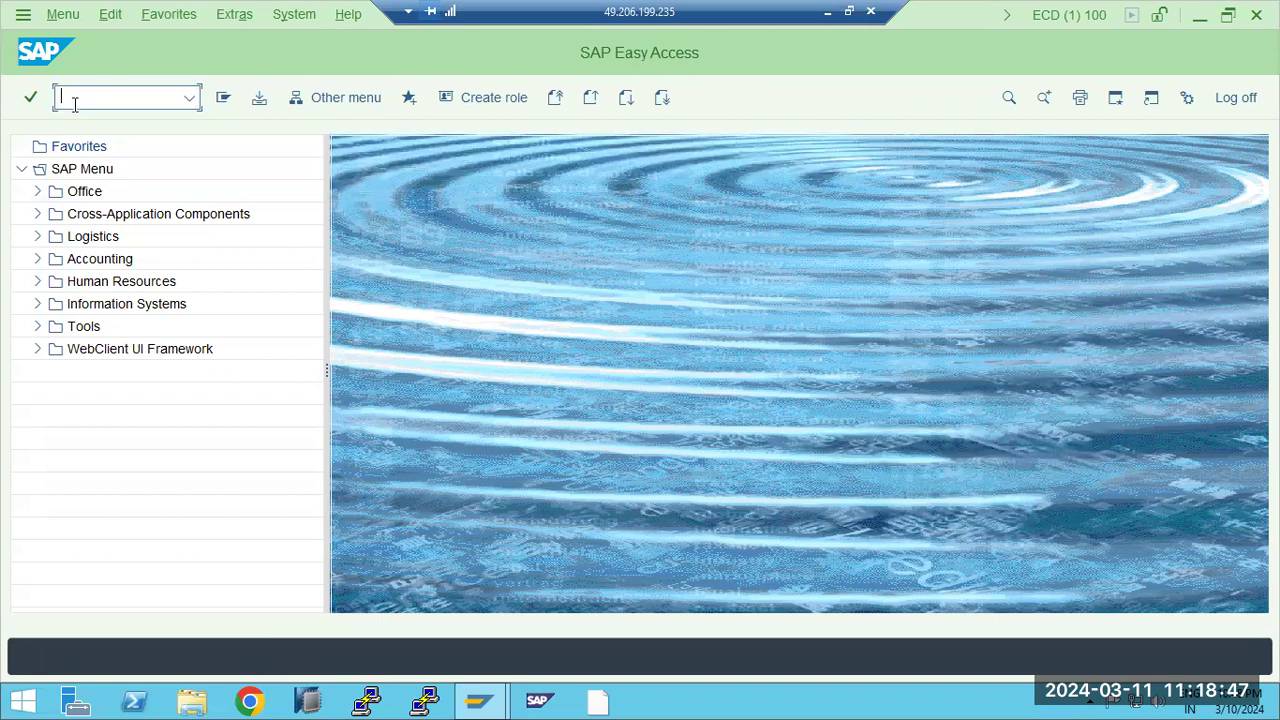
Step: Review client 100 ECC DEVELOPMENT's settings in SCC4, then minimize the remote session
{"action": "type", "text": "scc4"}
{"action": "key", "text": "Return"}
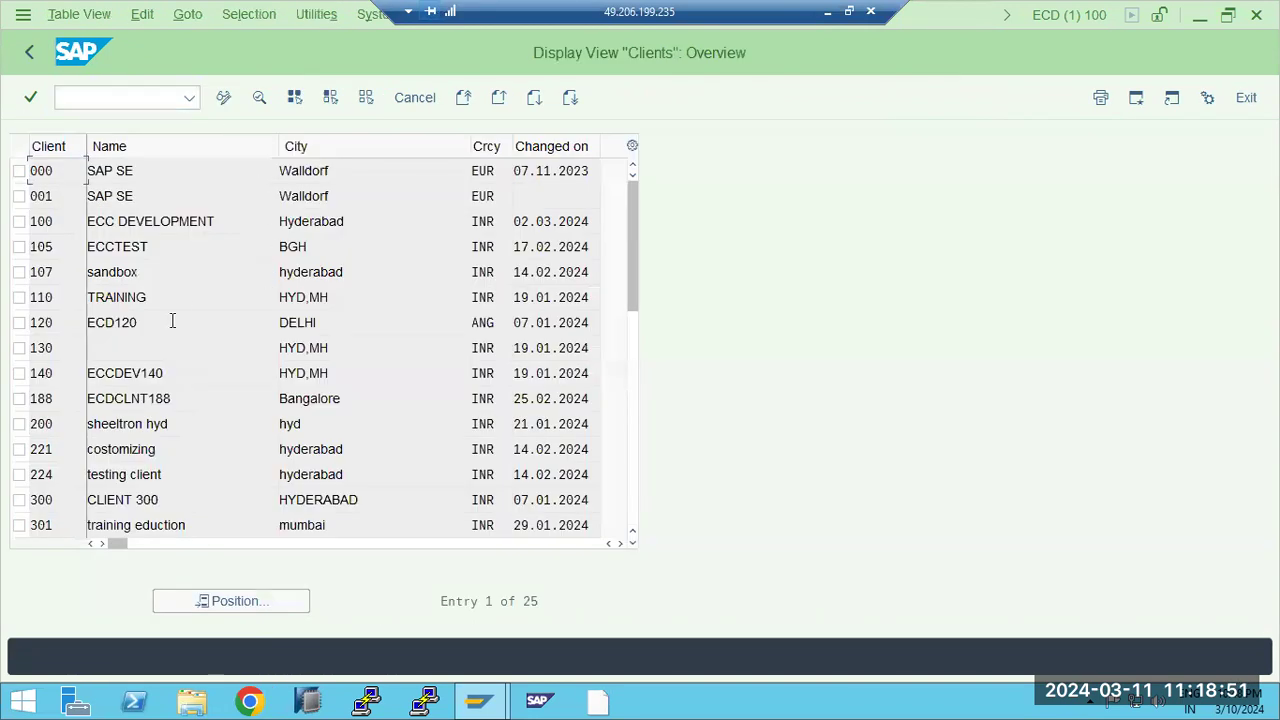
{"action": "scroll", "coordinate": [165, 335], "scroll_direction": "down", "scroll_amount": 7}
{"action": "scroll", "coordinate": [148, 370], "scroll_direction": "up", "scroll_amount": 7}
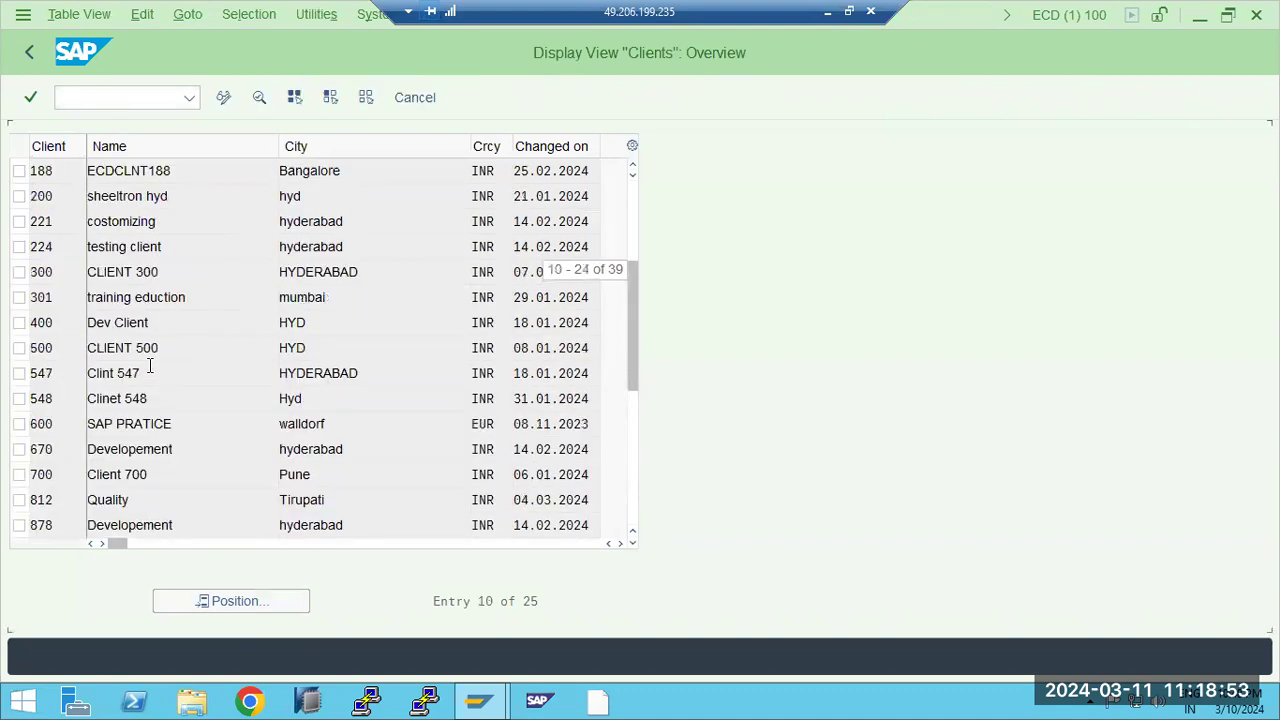
{"action": "double_click", "coordinate": [117, 226]}
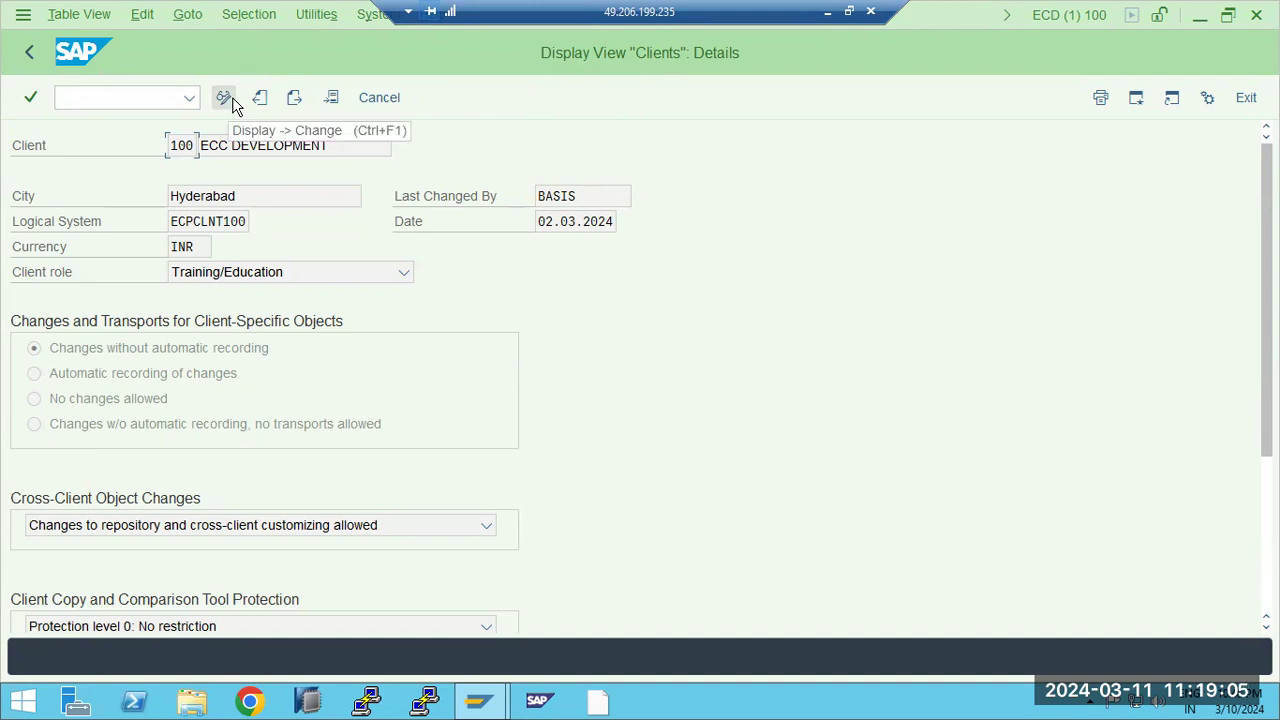
{"action": "left_click", "coordinate": [29, 53]}
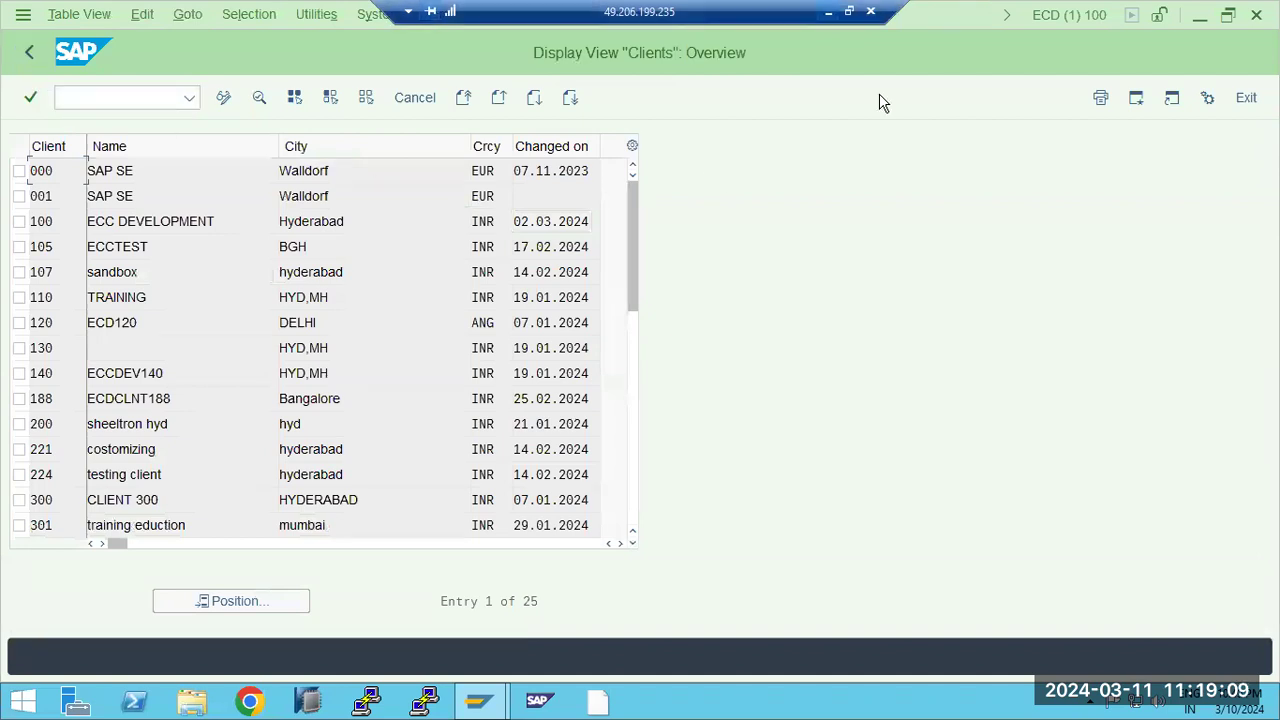
{"action": "left_click", "coordinate": [828, 12]}
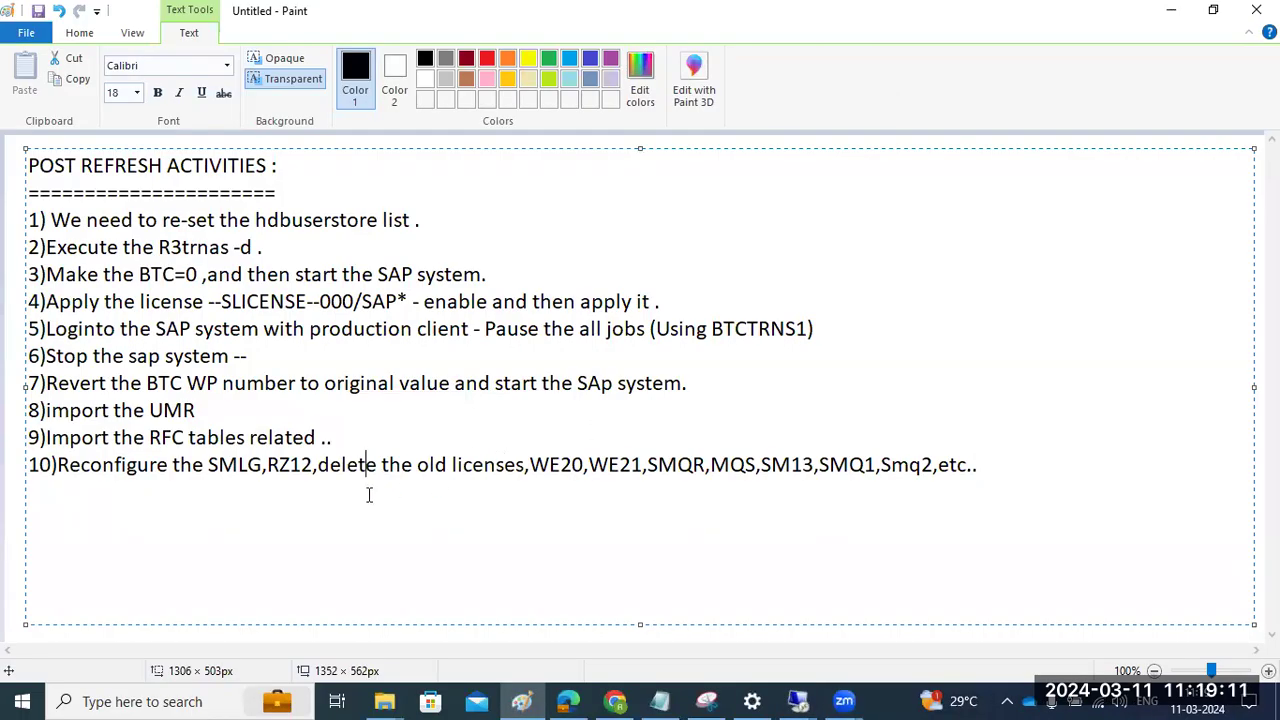
Step: Write '11) SCC4 client settings' and '12) logical system entries BD54 or SALE', then return to SAP
{"action": "type", "text": "11"}
{"action": "type", "text": ")SCC4"}
{"action": "type", "text": "- clientt setti"}
{"action": "type", "text": "ngd "}
{"action": "type", "text": "12"}
{"action": "type", "text": ")logical sys"}
{"action": "type", "text": "tem entries"}
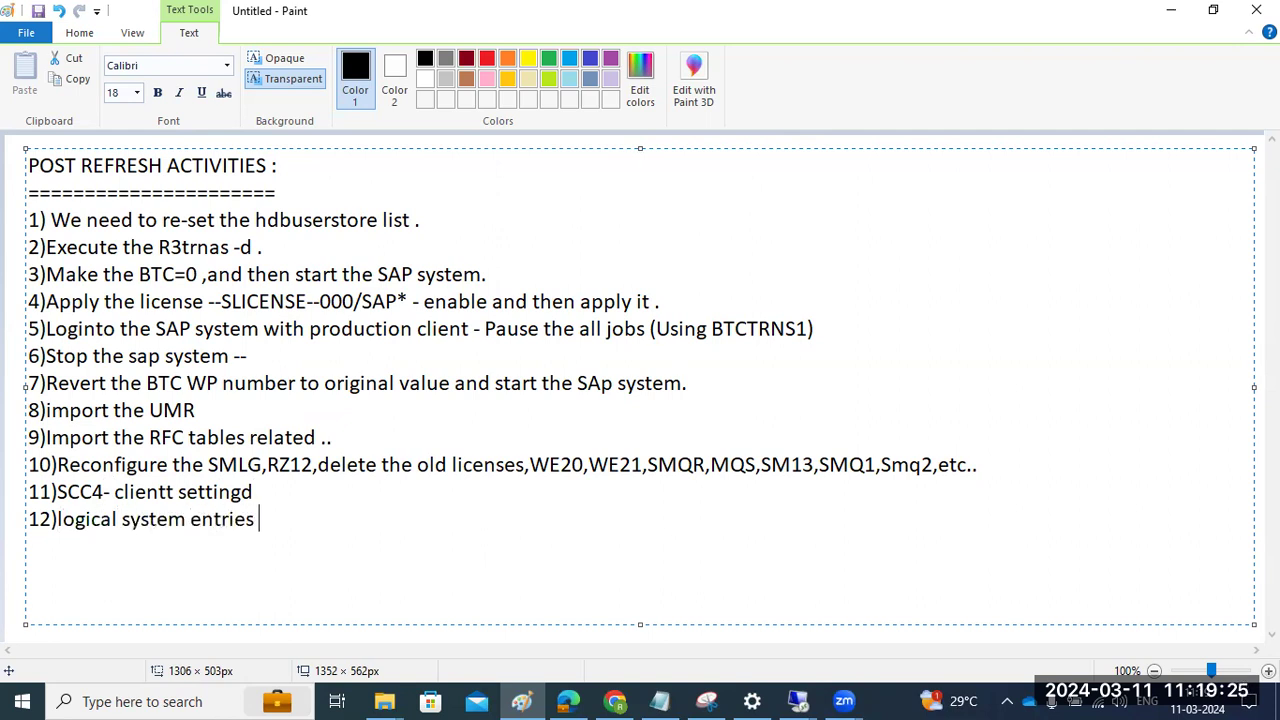
{"action": "type", "text": " BD65"}
{"action": "key", "text": "BackSpace"}
{"action": "type", "text": "54 or "}
{"action": "type", "text": "SALE "}
{"action": "type", "text": "13)"}
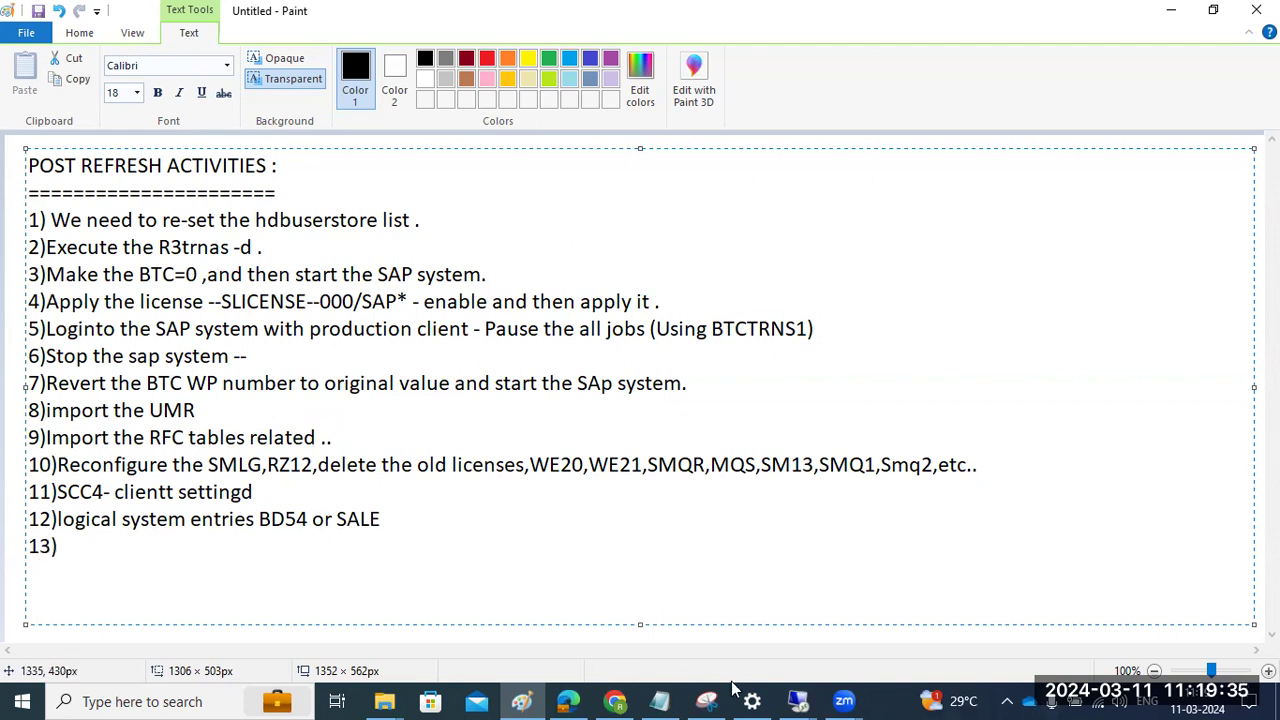
{"action": "left_click", "coordinate": [800, 700]}
{"action": "left_click", "coordinate": [815, 677]}
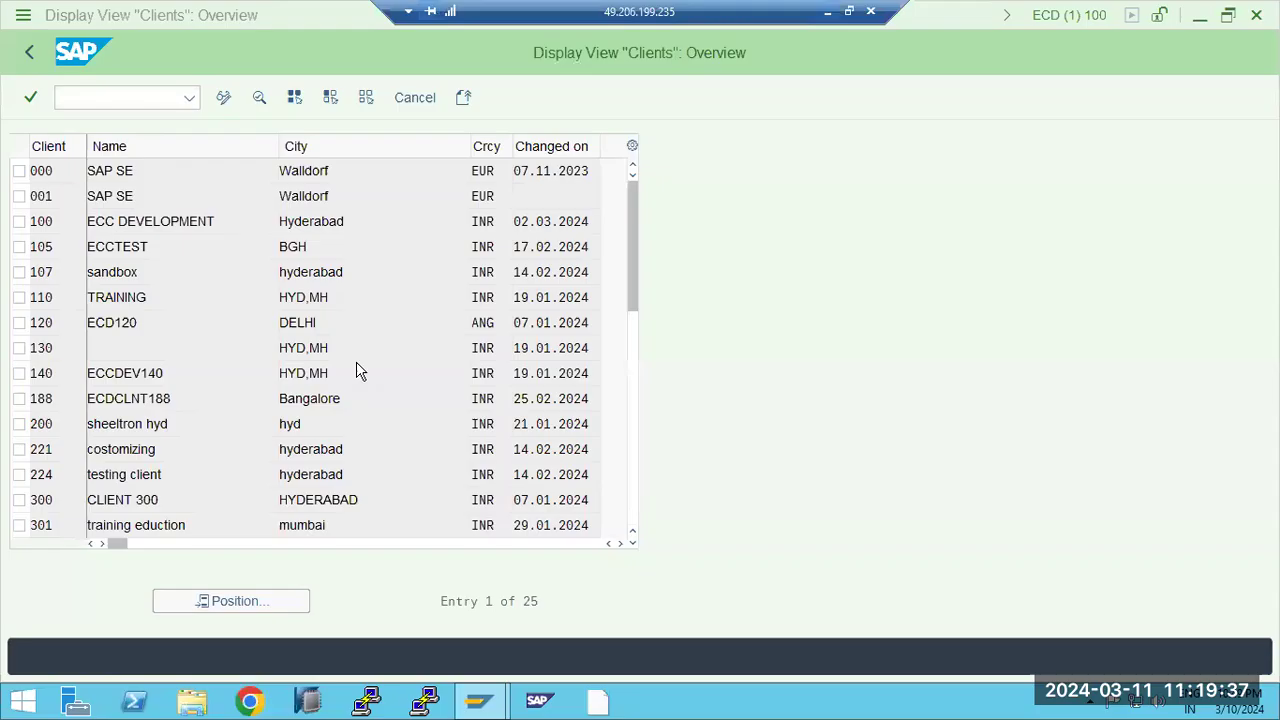
Step: Return to Easy Access, start transaction BDLS, and minimize the remote session to show Paint
{"action": "left_click", "coordinate": [28, 52]}
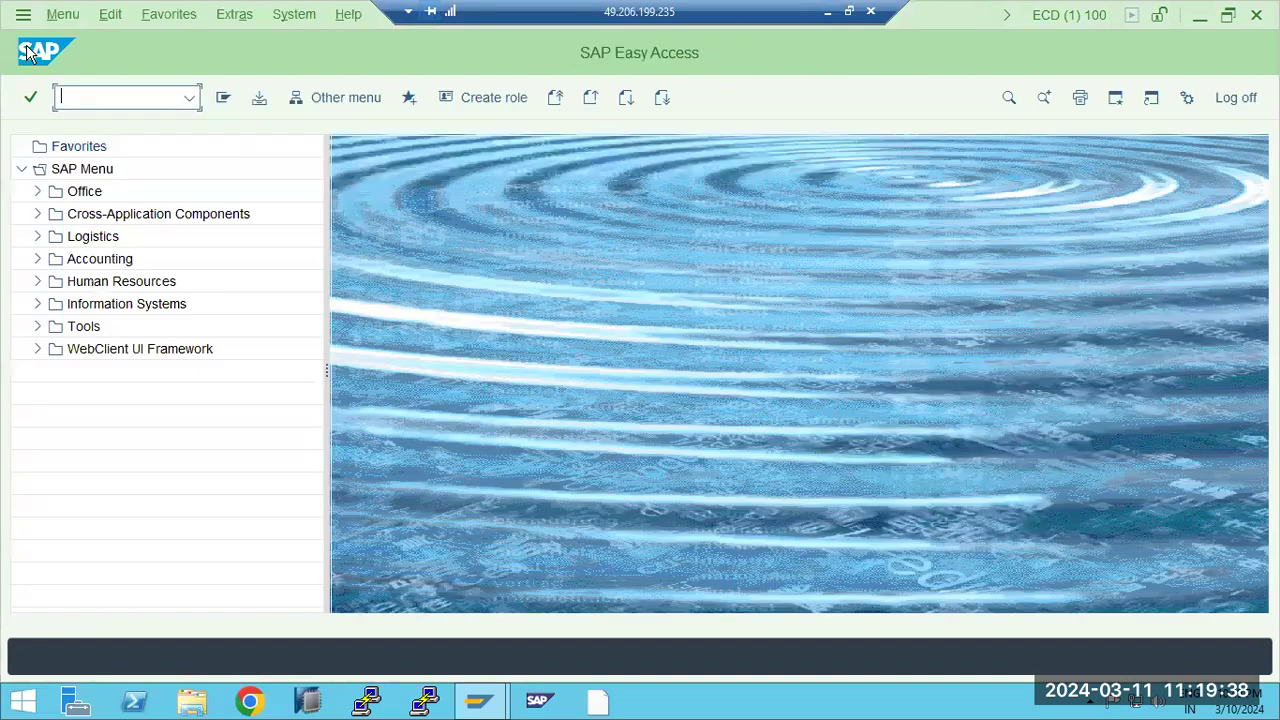
{"action": "left_click", "coordinate": [191, 93]}
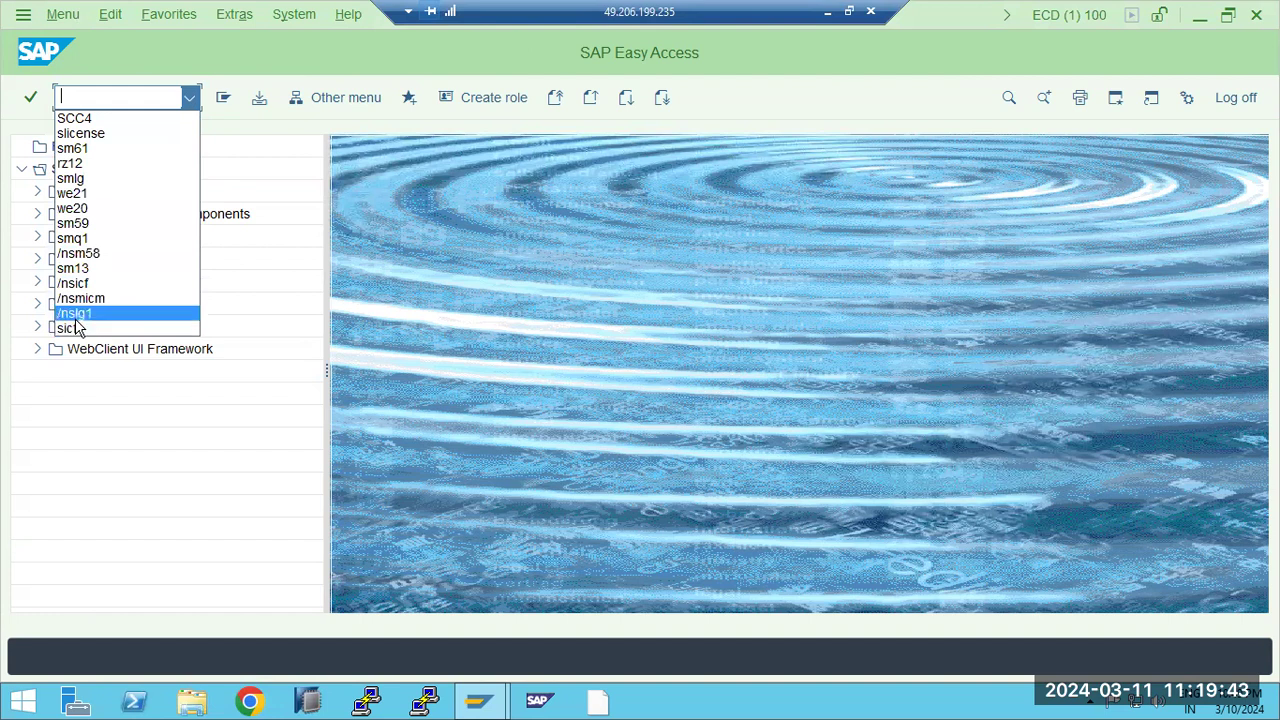
{"action": "left_click", "coordinate": [112, 98]}
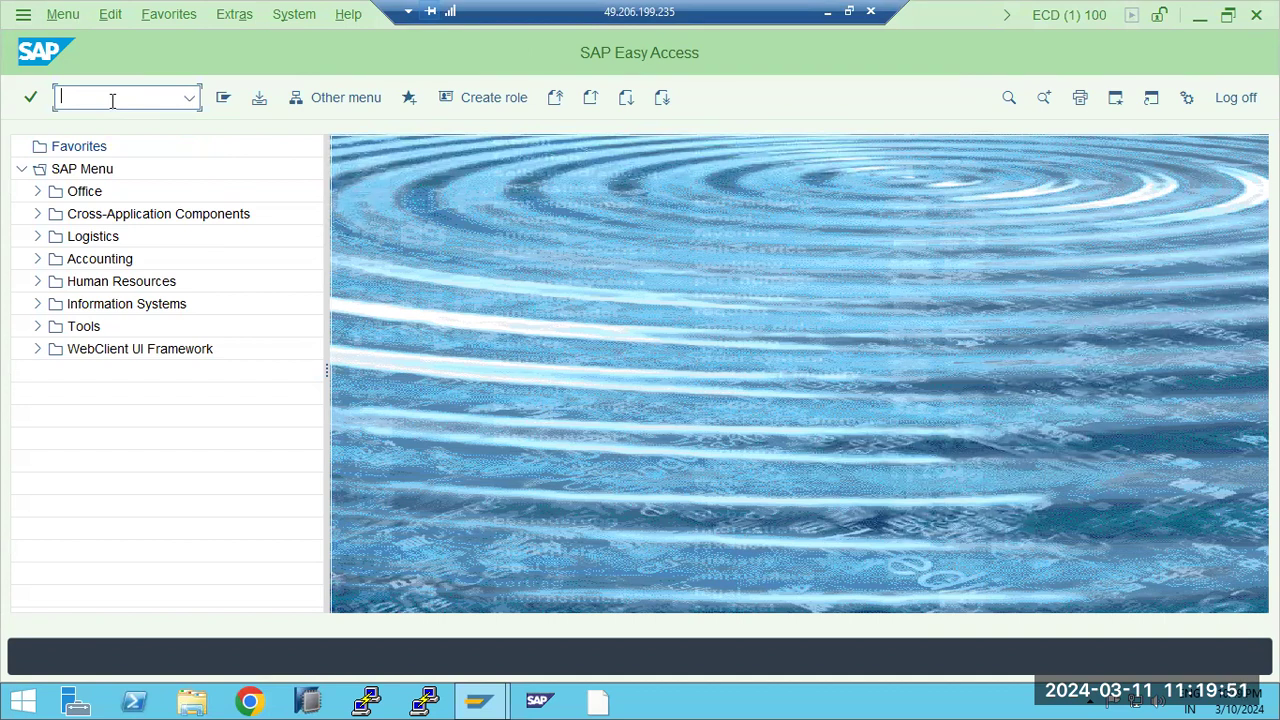
{"action": "type", "text": "bddls"}
{"action": "key", "text": "Return"}
{"action": "type", "text": "bdl"}
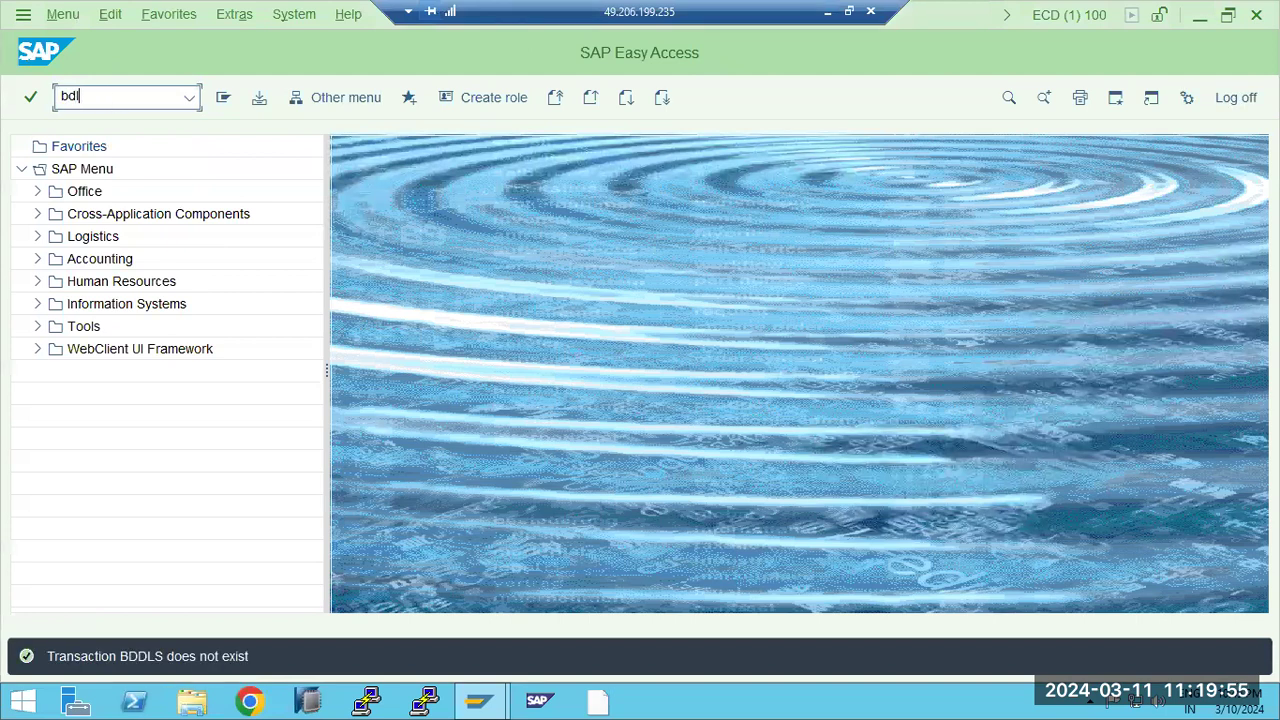
{"action": "type", "text": "s"}
{"action": "key", "text": "Return"}
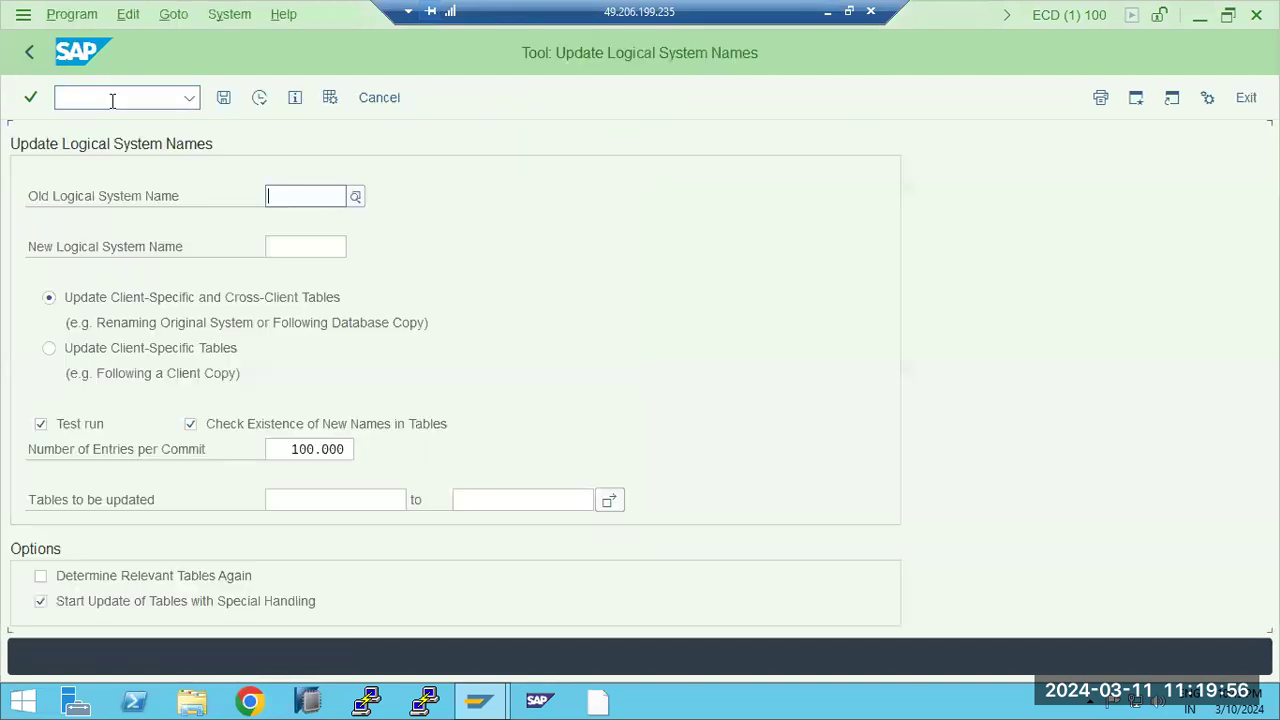
{"action": "left_click", "coordinate": [819, 9]}
Step: Write '13) BDLS conversions' with ECPCLNT100 and ECDCLNT100 in Paint, then switch back to SAP
{"action": "type", "text": "B"}
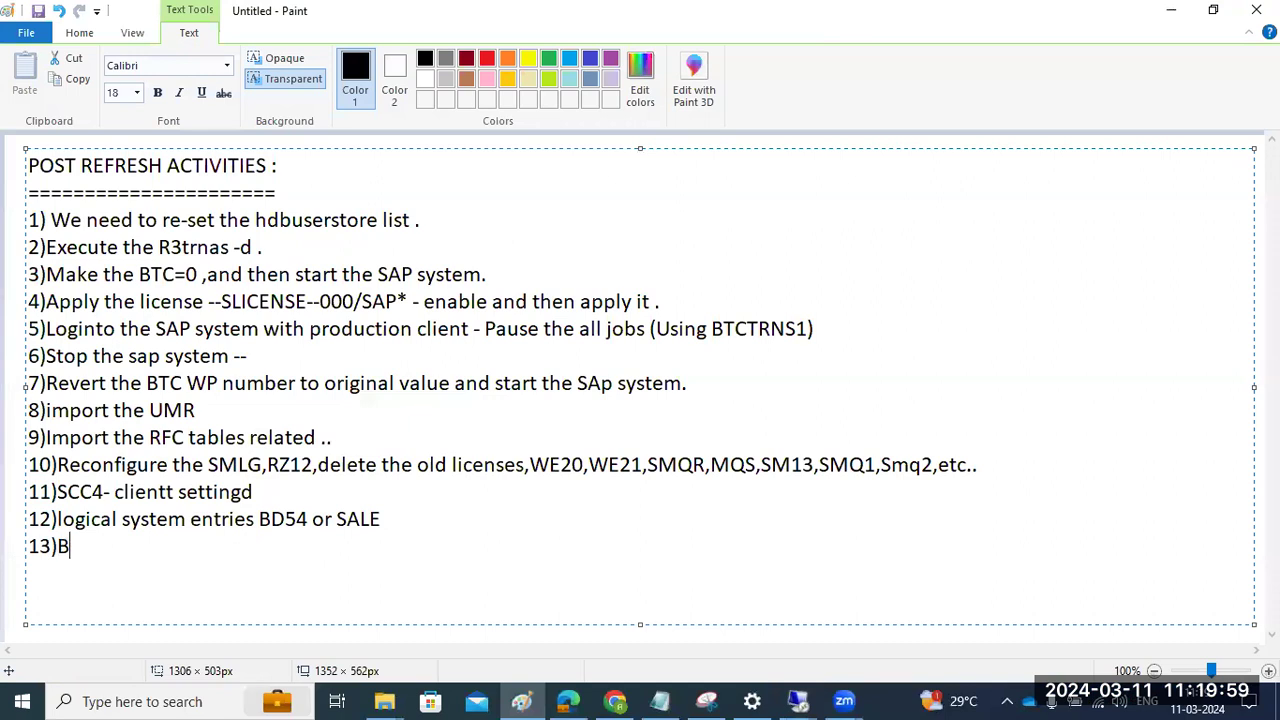
{"action": "type", "text": "DLS convdrs"}
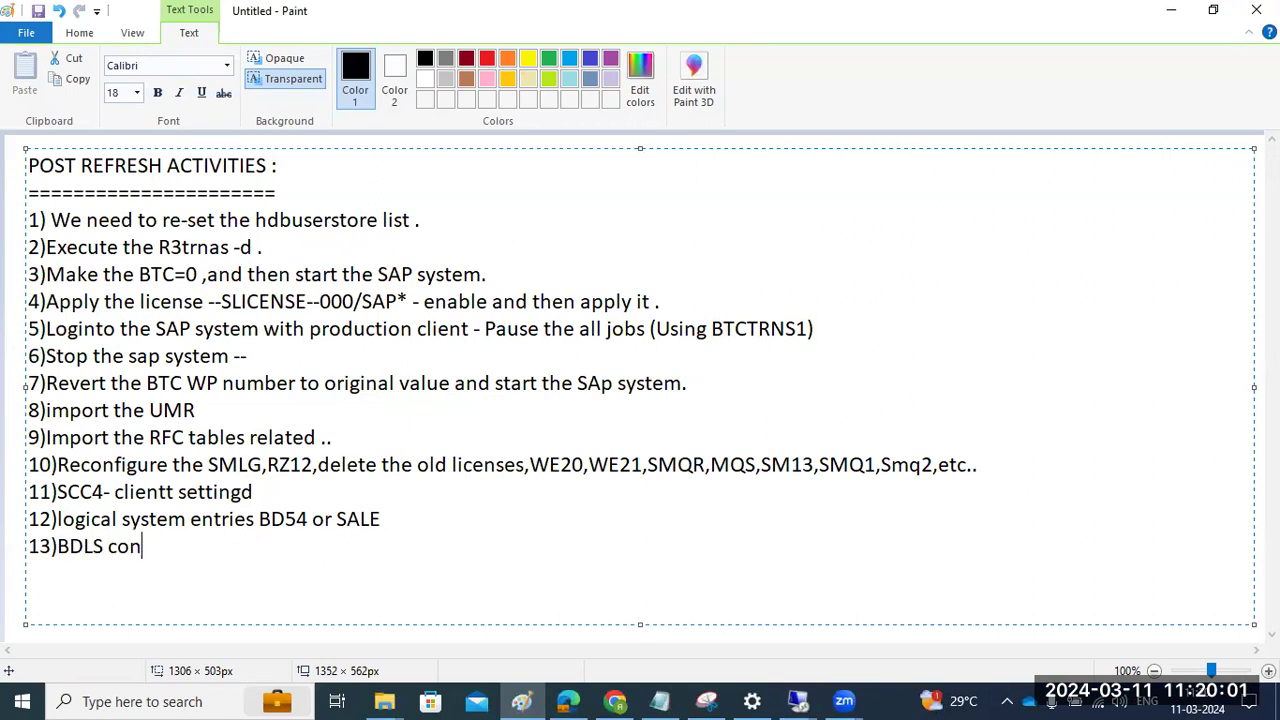
{"action": "key", "text": "BackSpace"}
{"action": "key", "text": "BackSpace"}
{"action": "key", "text": "BackSpace"}
{"action": "type", "text": "ersions ------------- "}
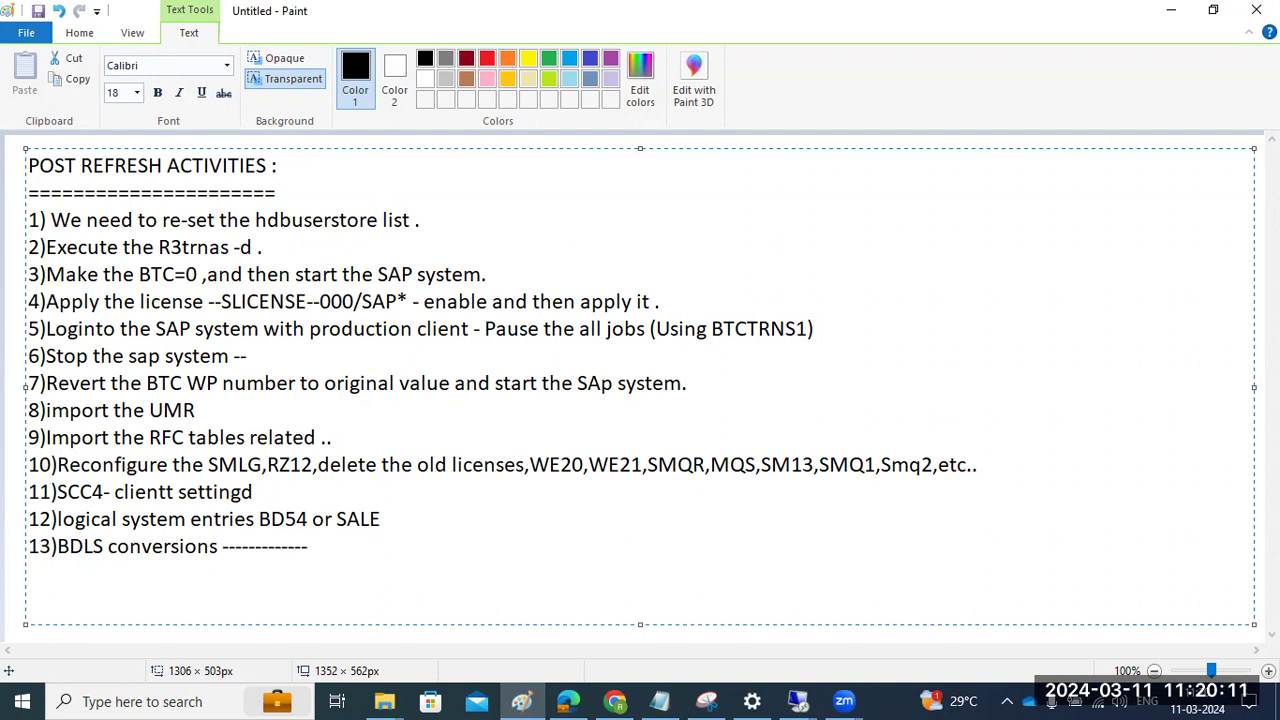
{"action": "type", "text": "ECPCLNT100 ECDCLNT100"}
{"action": "left_click_drag", "start_coordinate": [32, 572], "coordinate": [140, 574]}
{"action": "left_click_drag", "start_coordinate": [52, 599], "coordinate": [124, 598]}
{"action": "left_click", "coordinate": [800, 700]}
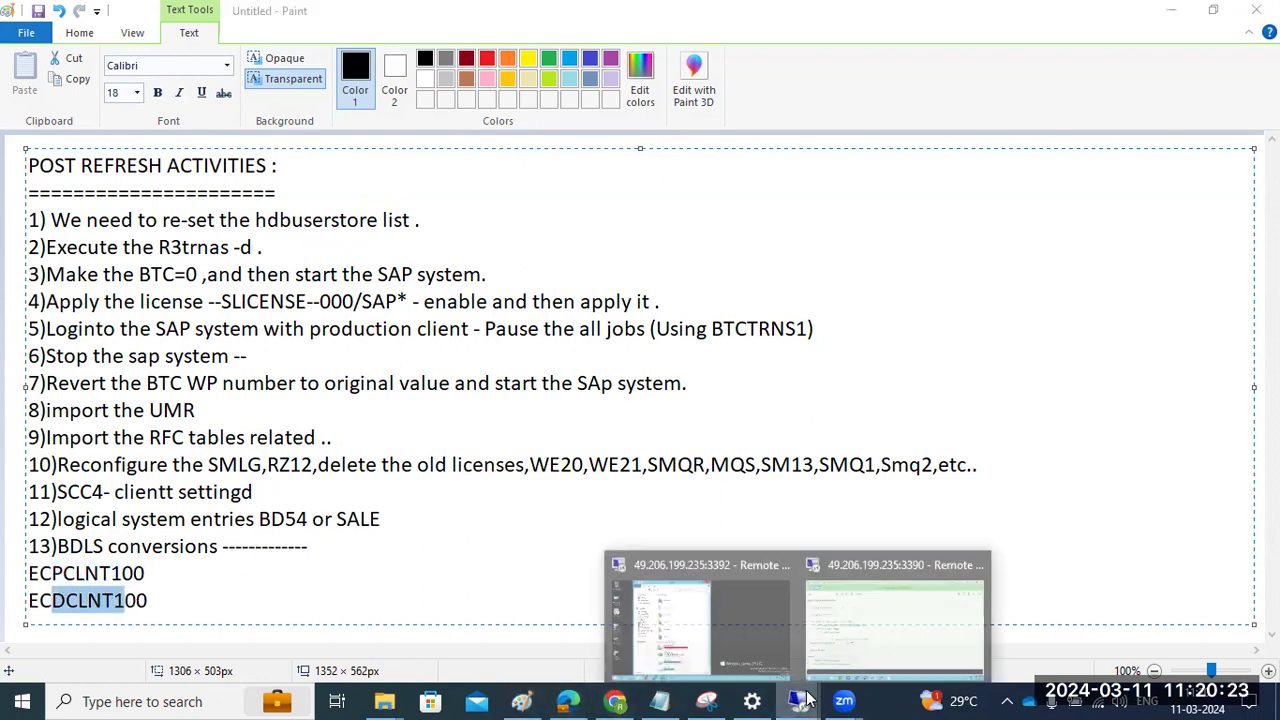
{"action": "left_click", "coordinate": [864, 606]}
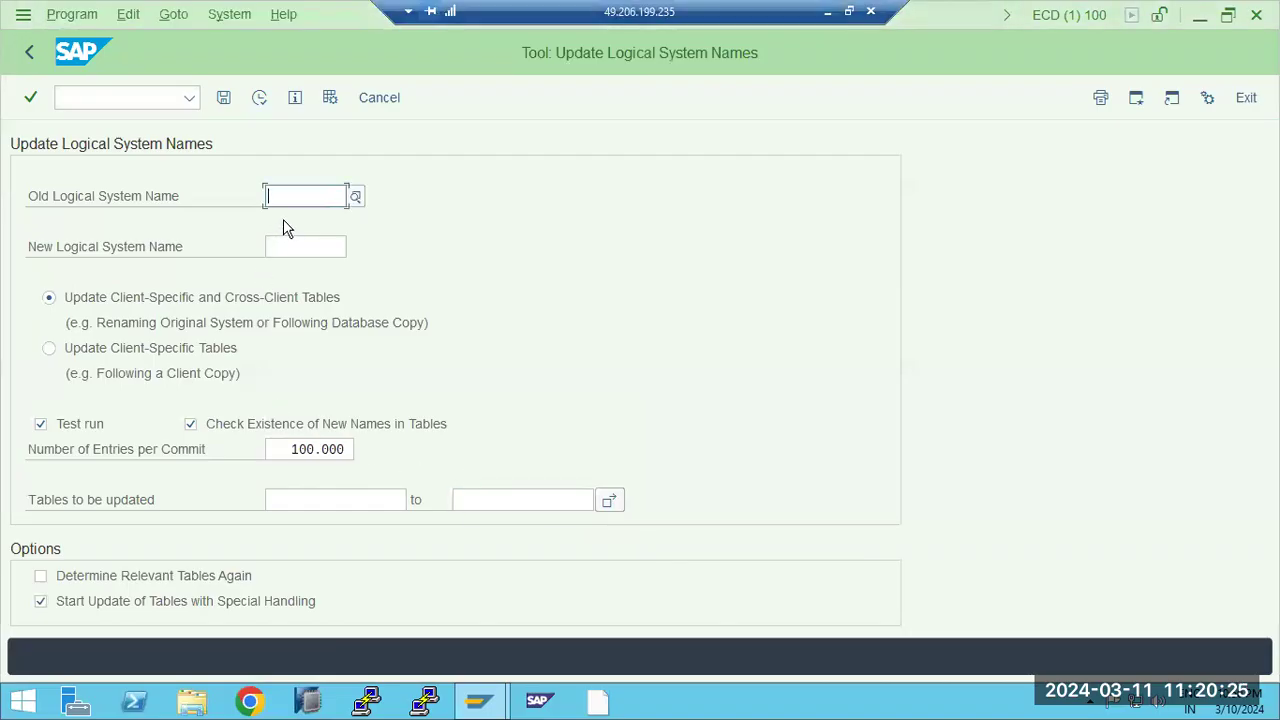
Step: Set ECPCLNT100 as the old and ECDCLNT100 as the new logical system name
{"action": "type", "text": "ECP"}
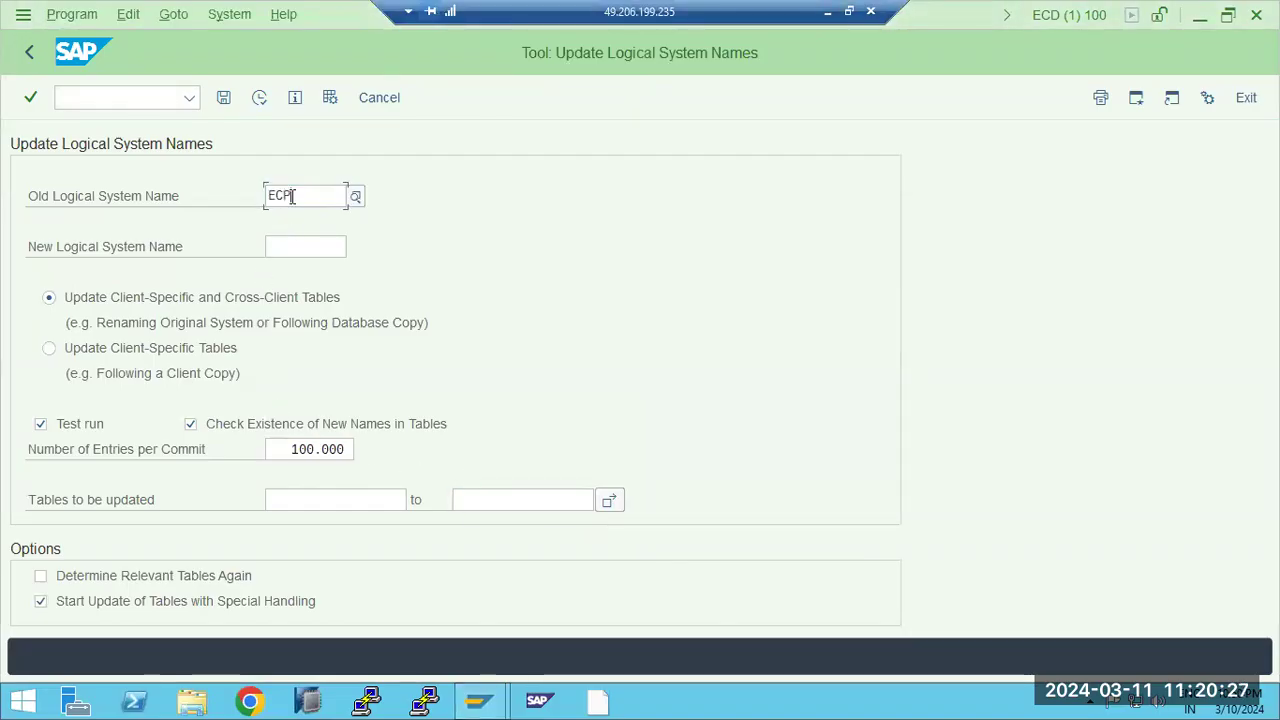
{"action": "type", "text": "C"}
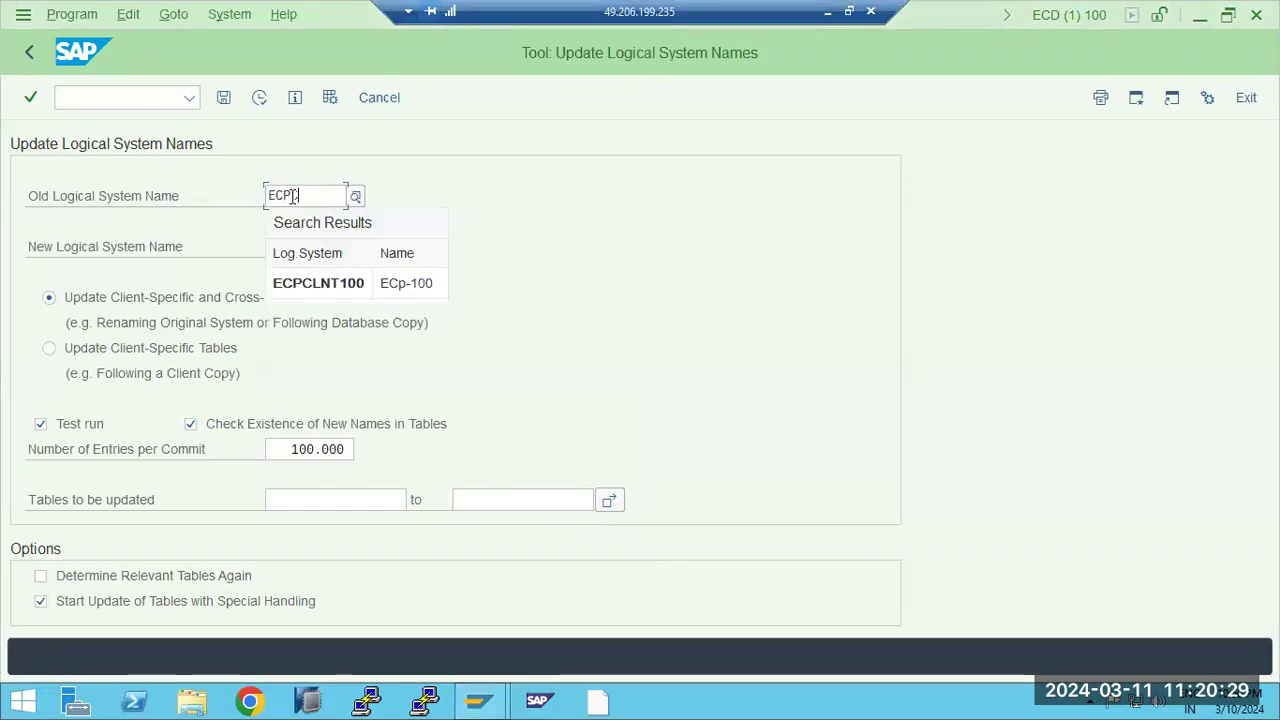
{"action": "left_click", "coordinate": [320, 298]}
{"action": "left_click", "coordinate": [300, 250]}
{"action": "type", "text": "ECD"}
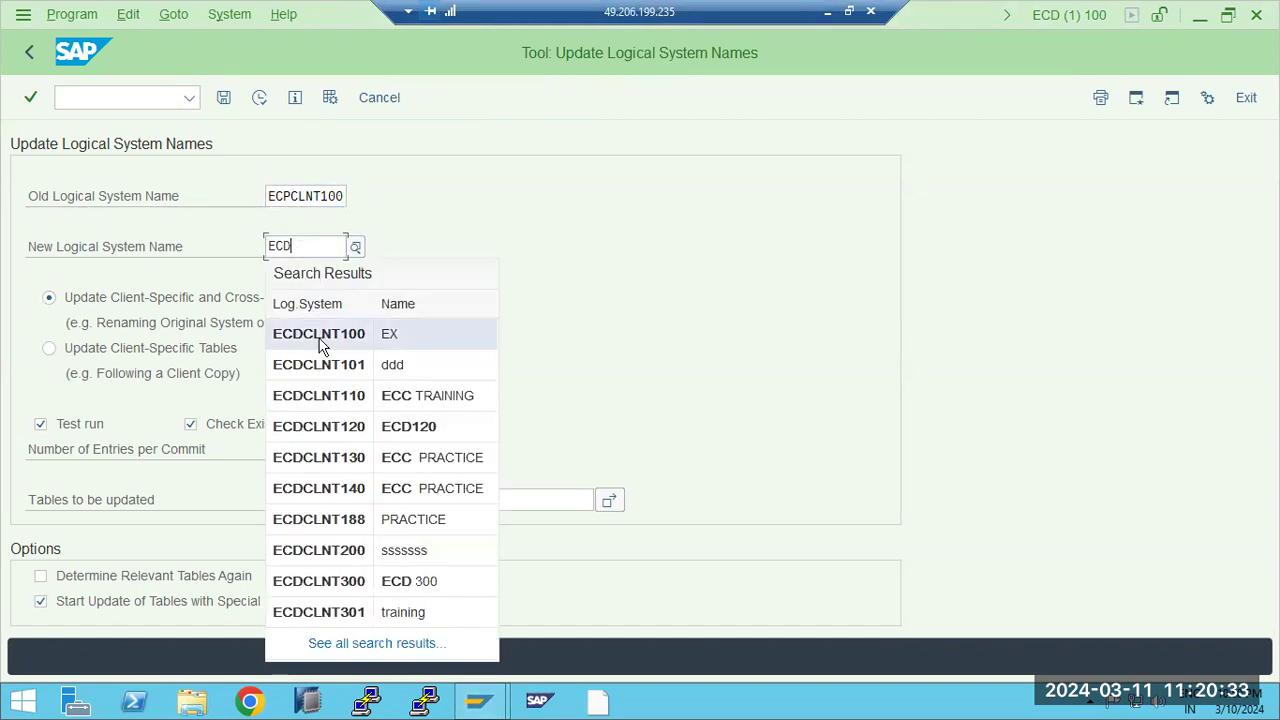
{"action": "left_click", "coordinate": [322, 343]}
Step: Turn off test run, existence check and special-handling tables, and limit tables to A* through E*
{"action": "left_click", "coordinate": [71, 424]}
{"action": "left_click", "coordinate": [191, 428]}
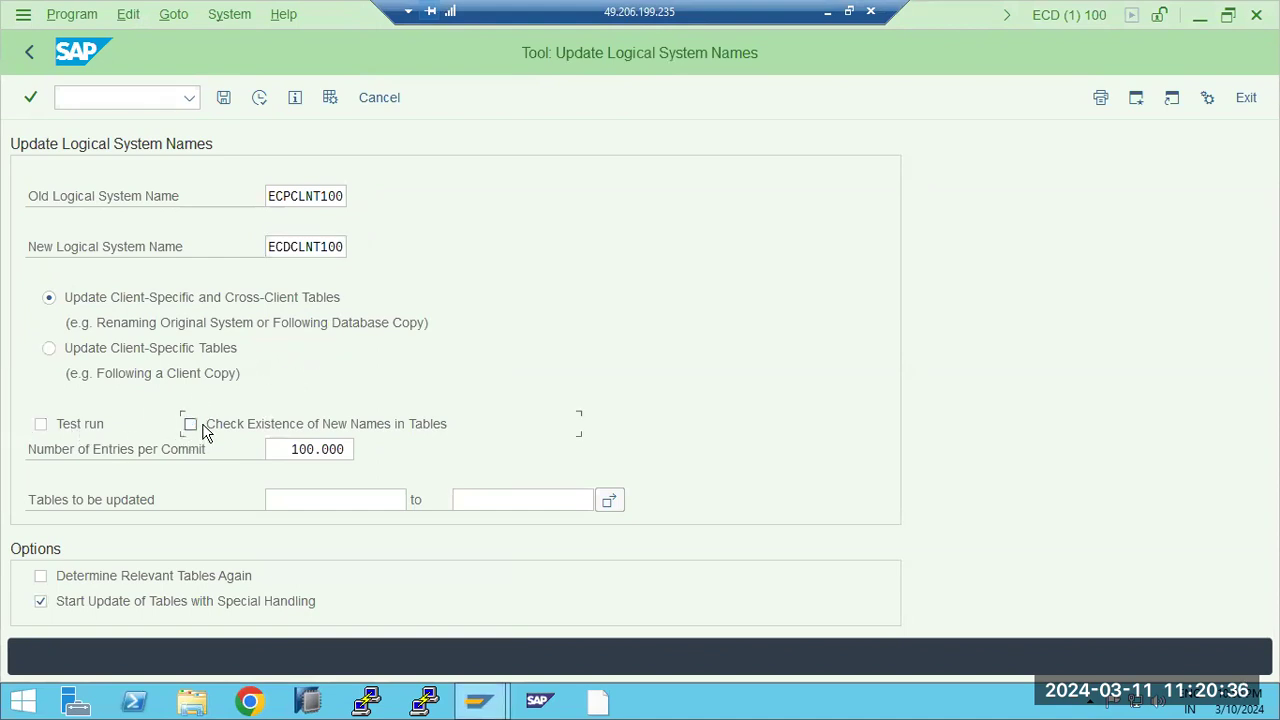
{"action": "left_click", "coordinate": [72, 605]}
{"action": "left_click", "coordinate": [326, 499]}
{"action": "type", "text": "*"}
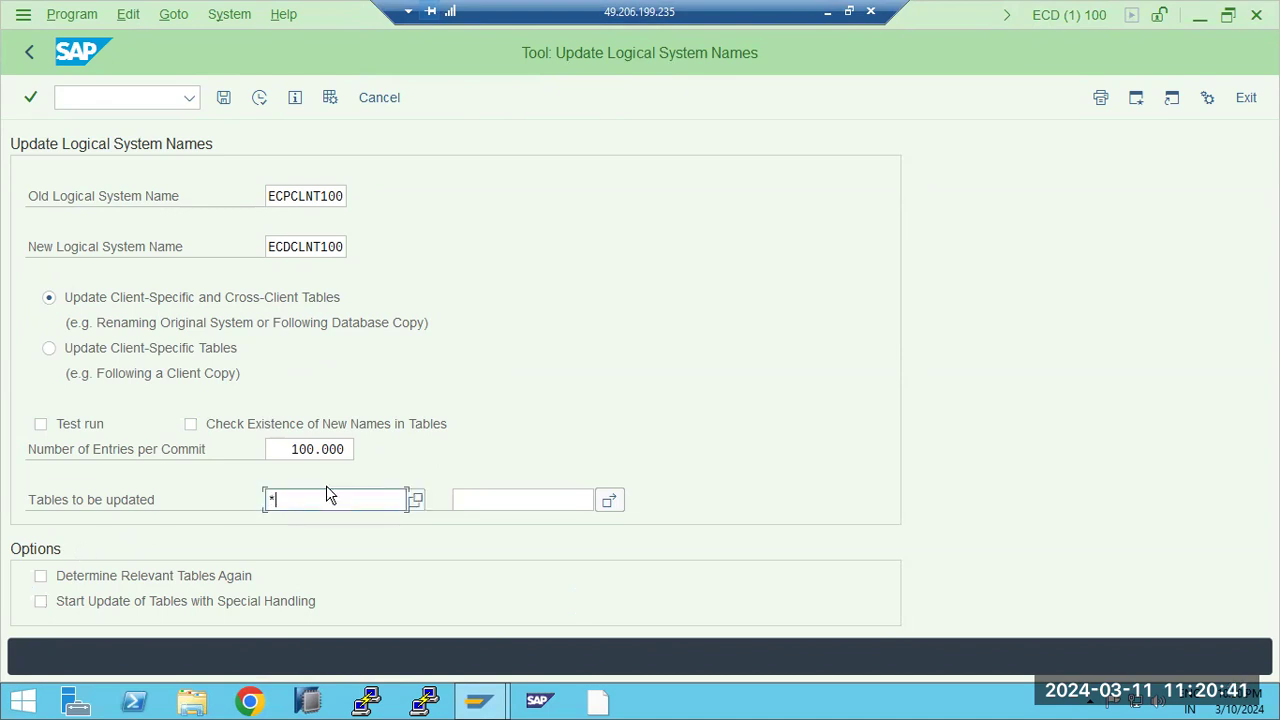
{"action": "key", "text": "BackSpace"}
{"action": "type", "text": "A*"}
{"action": "key", "text": "Tab"}
{"action": "type", "text": "E*"}
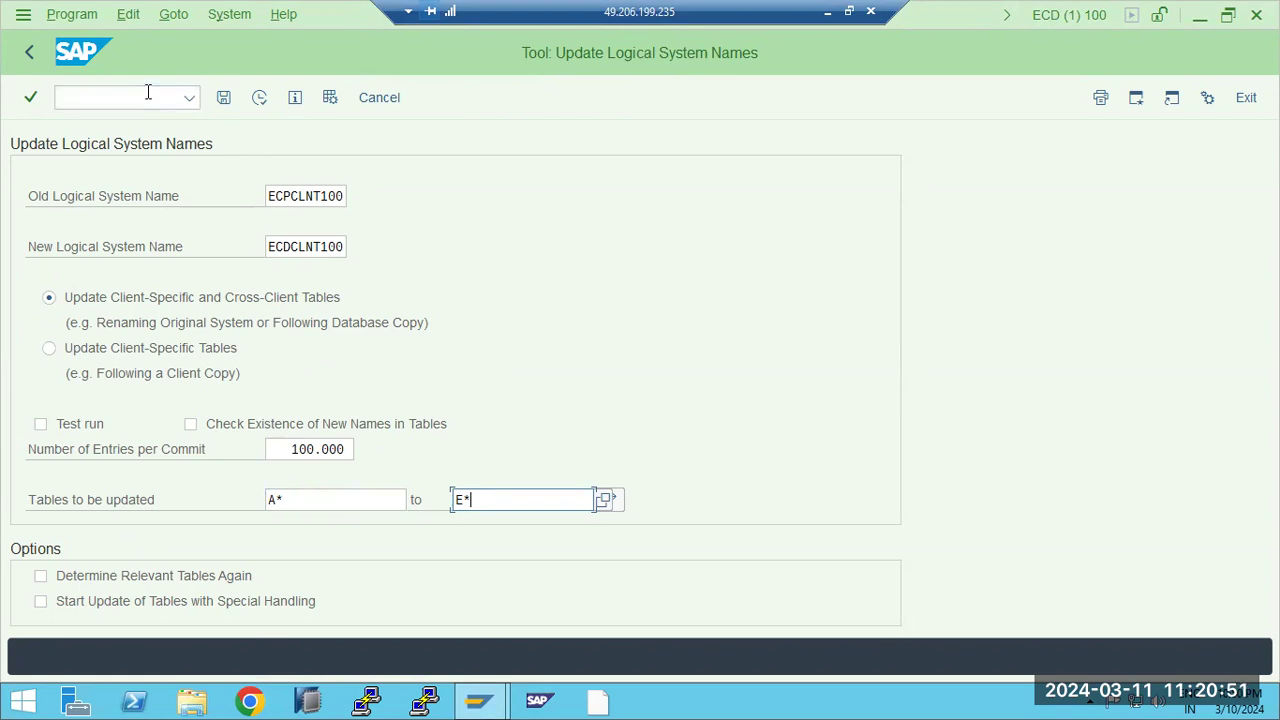
Step: Execute the rename in background, acknowledge the ECDCLNT100-exists warning, and open a second session
{"action": "left_click", "coordinate": [54, 18]}
{"action": "left_click", "coordinate": [116, 101]}
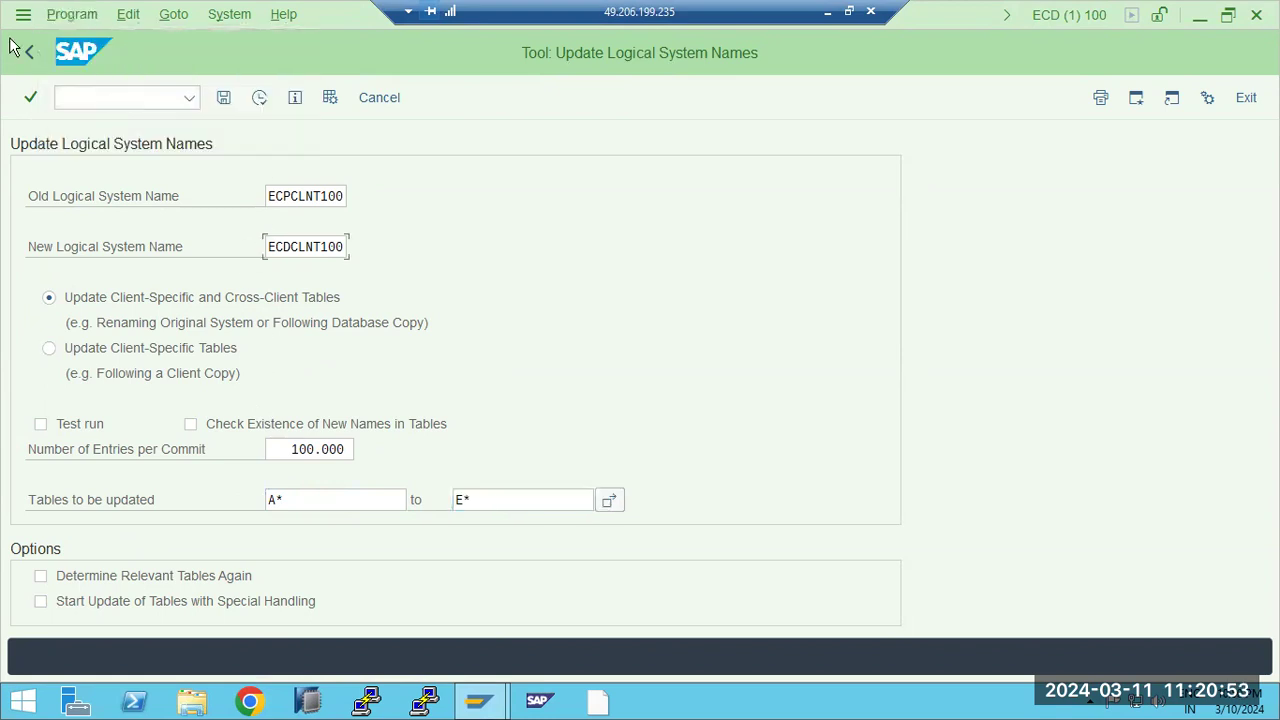
{"action": "key", "text": "Return"}
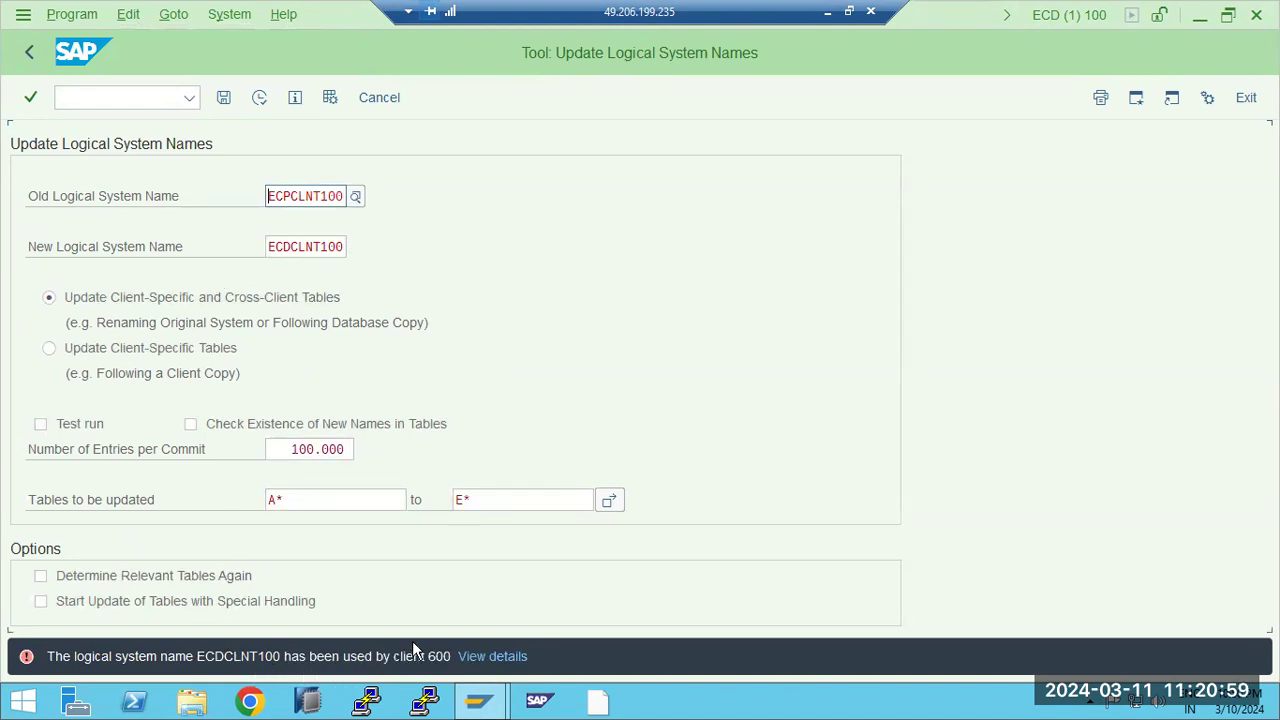
{"action": "left_click", "coordinate": [536, 643]}
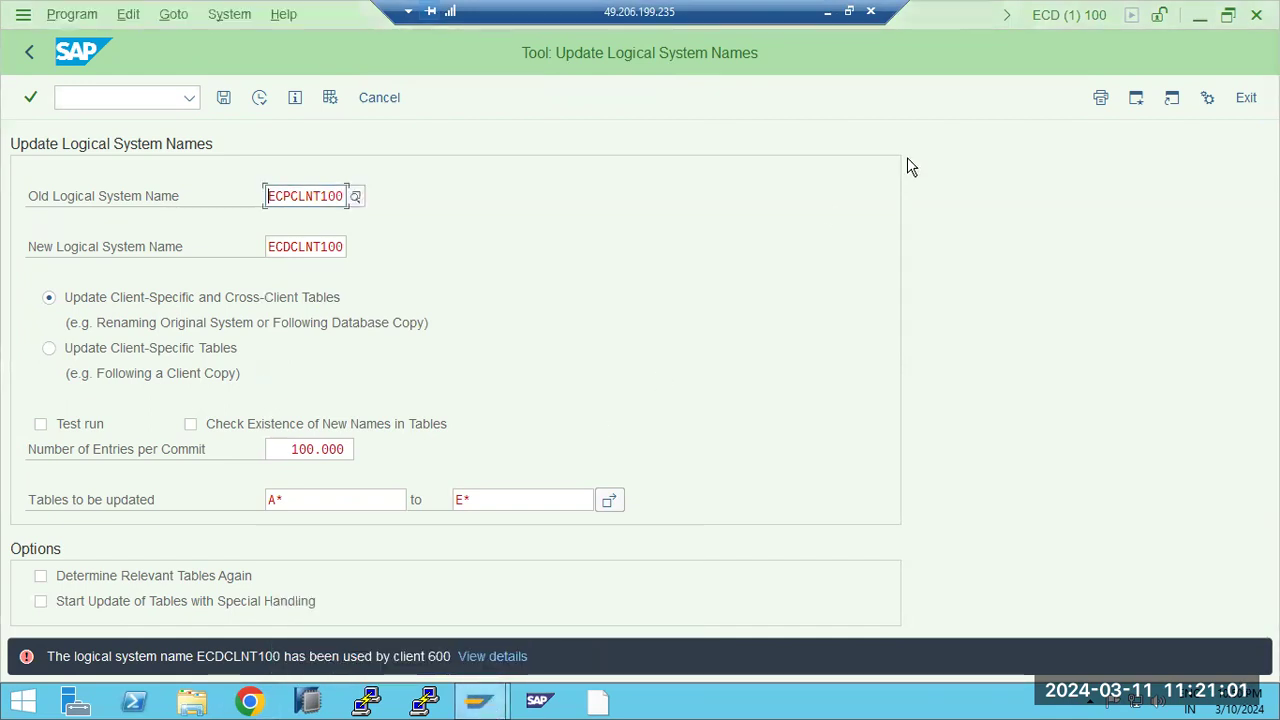
{"action": "left_click", "coordinate": [1134, 101]}
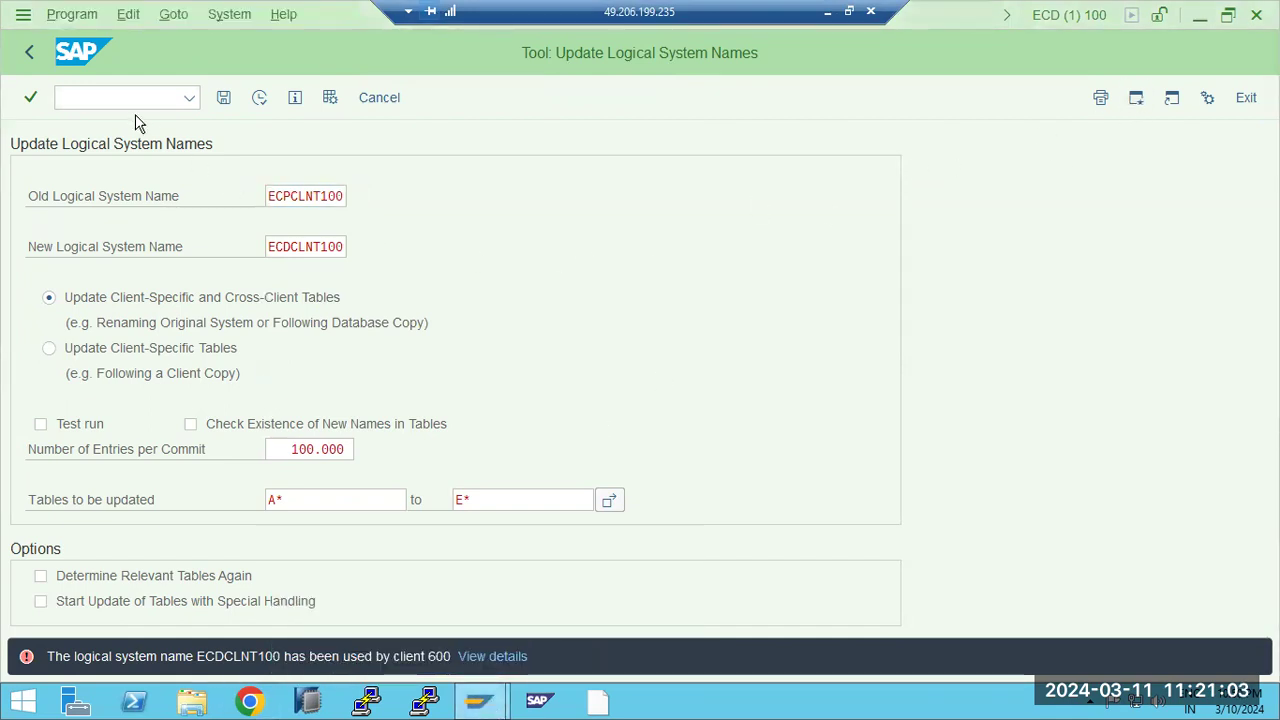
Step: Open client maintenance (SCC4) and switch the client table to change mode
{"action": "type", "text": "scc"}
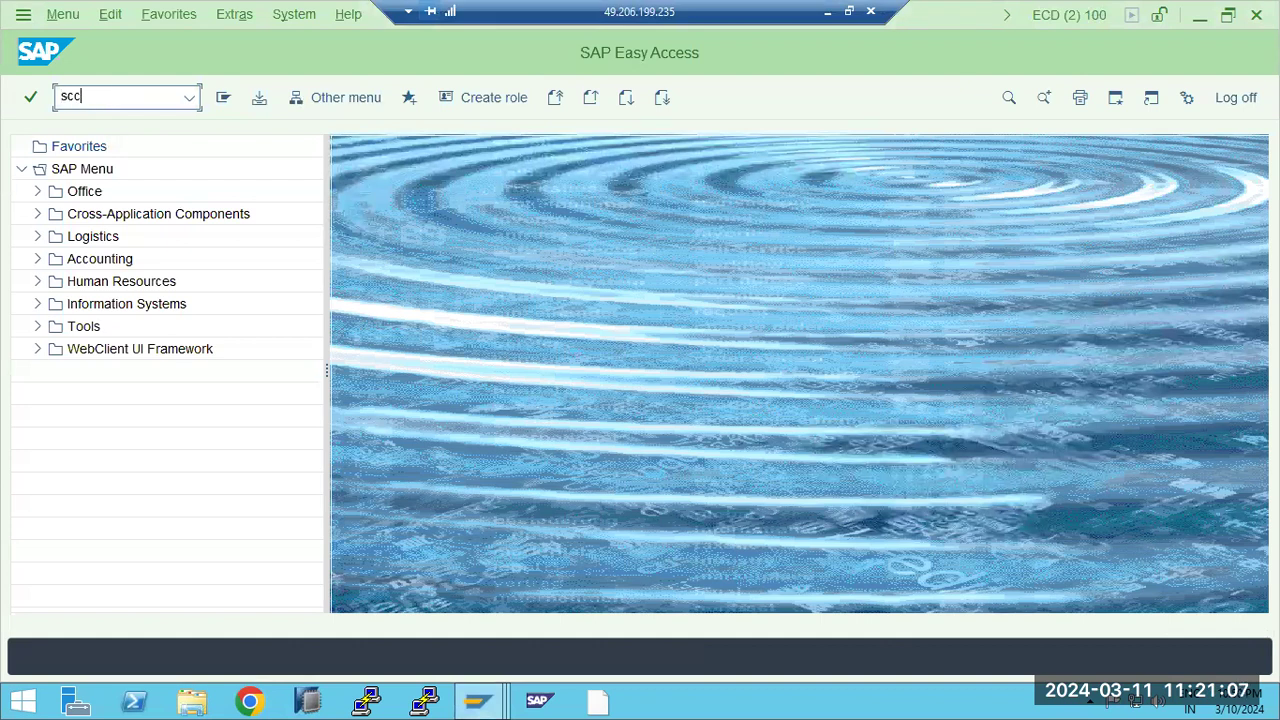
{"action": "type", "text": "4"}
{"action": "key", "text": "Return"}
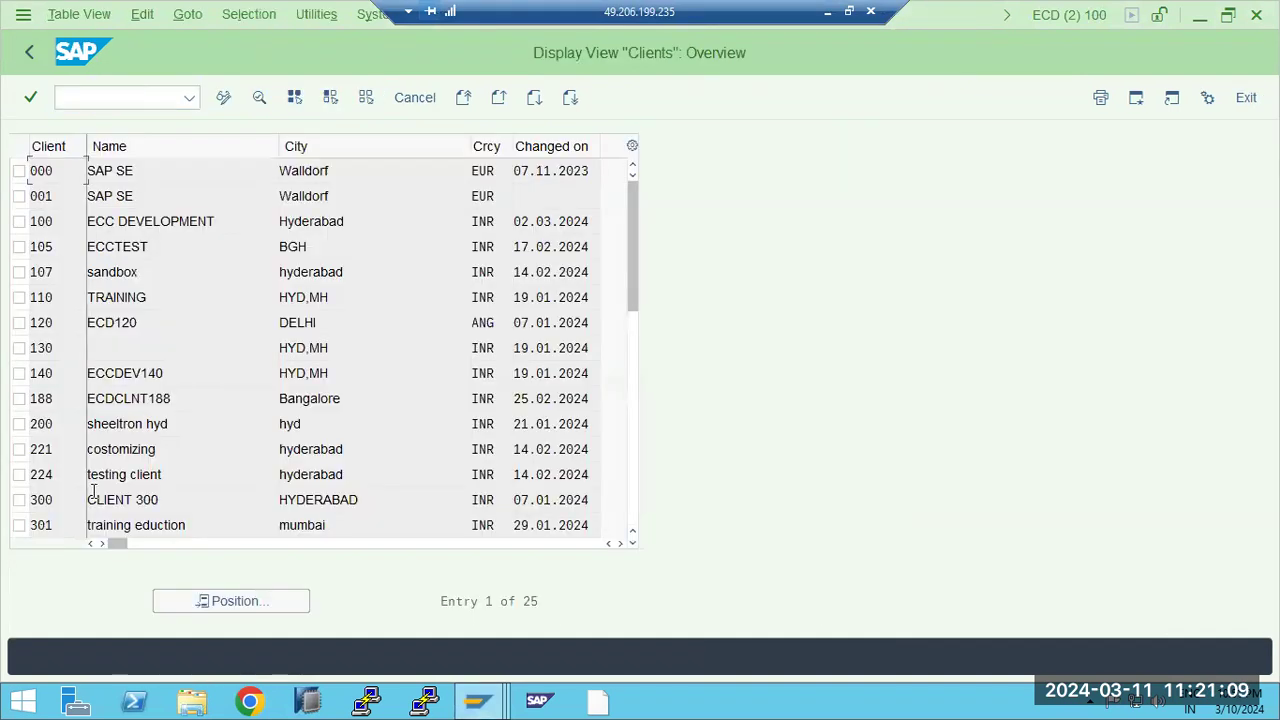
{"action": "scroll", "coordinate": [93, 490], "scroll_direction": "down", "scroll_amount": 4}
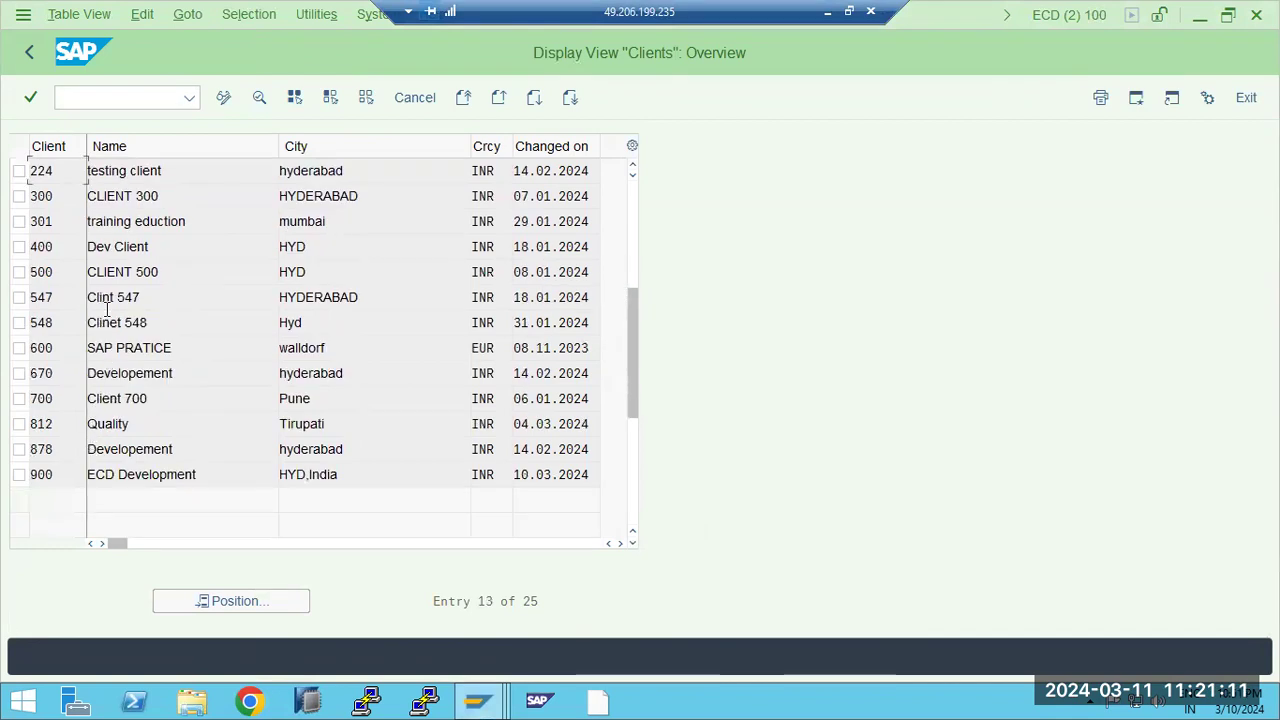
{"action": "double_click", "coordinate": [119, 352]}
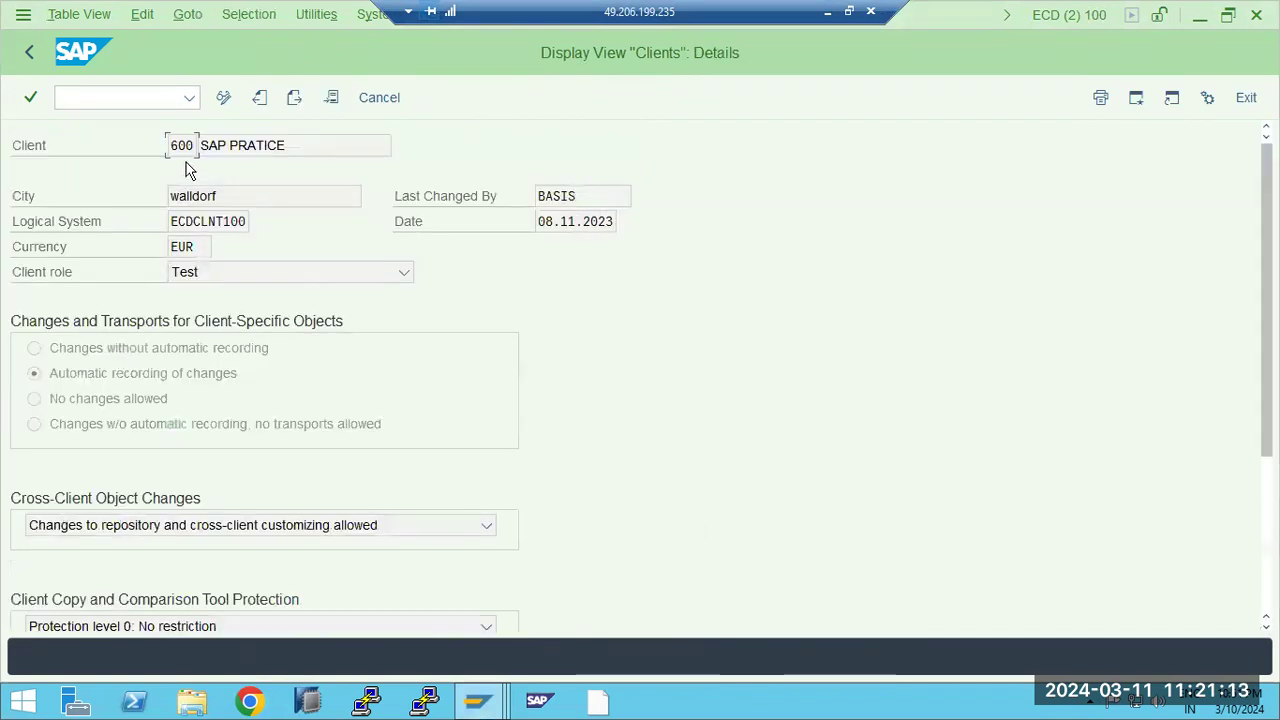
{"action": "left_click", "coordinate": [224, 99]}
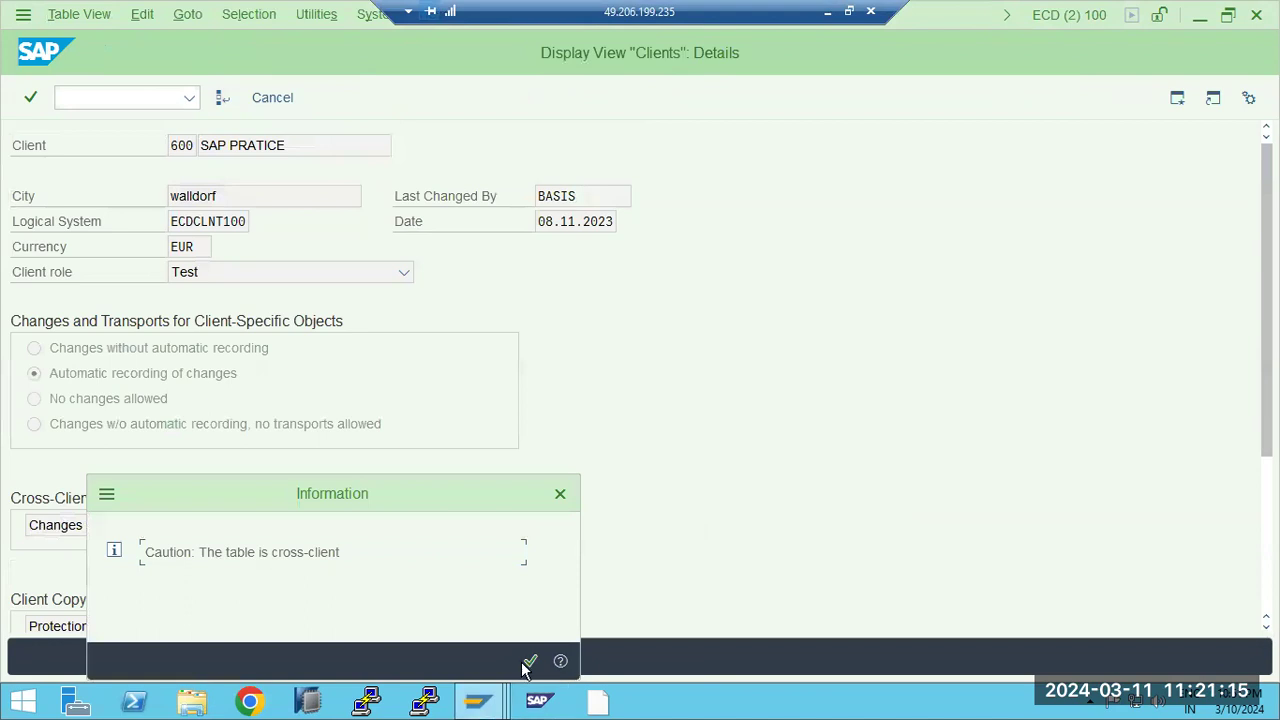
{"action": "left_click", "coordinate": [528, 660]}
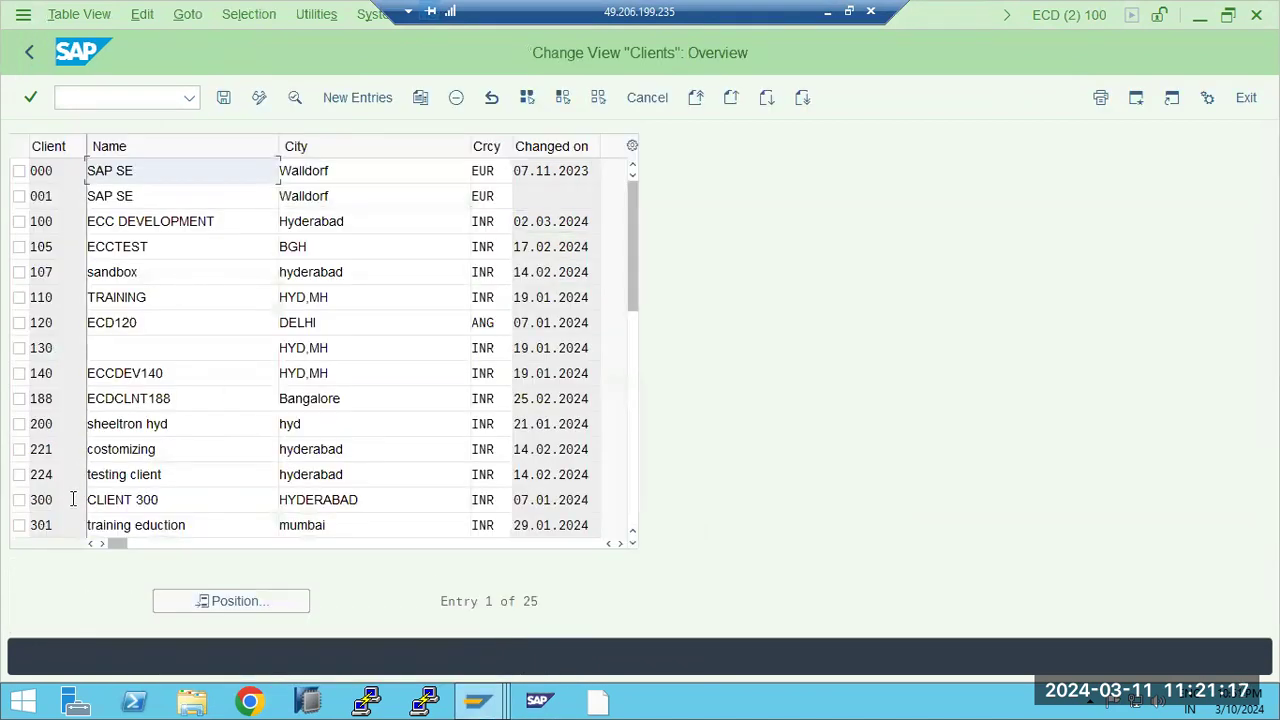
Step: Clear client 600's ECDCLNT100 logical system, save, and accept the change warning
{"action": "scroll", "coordinate": [72, 498], "scroll_direction": "down", "scroll_amount": 4}
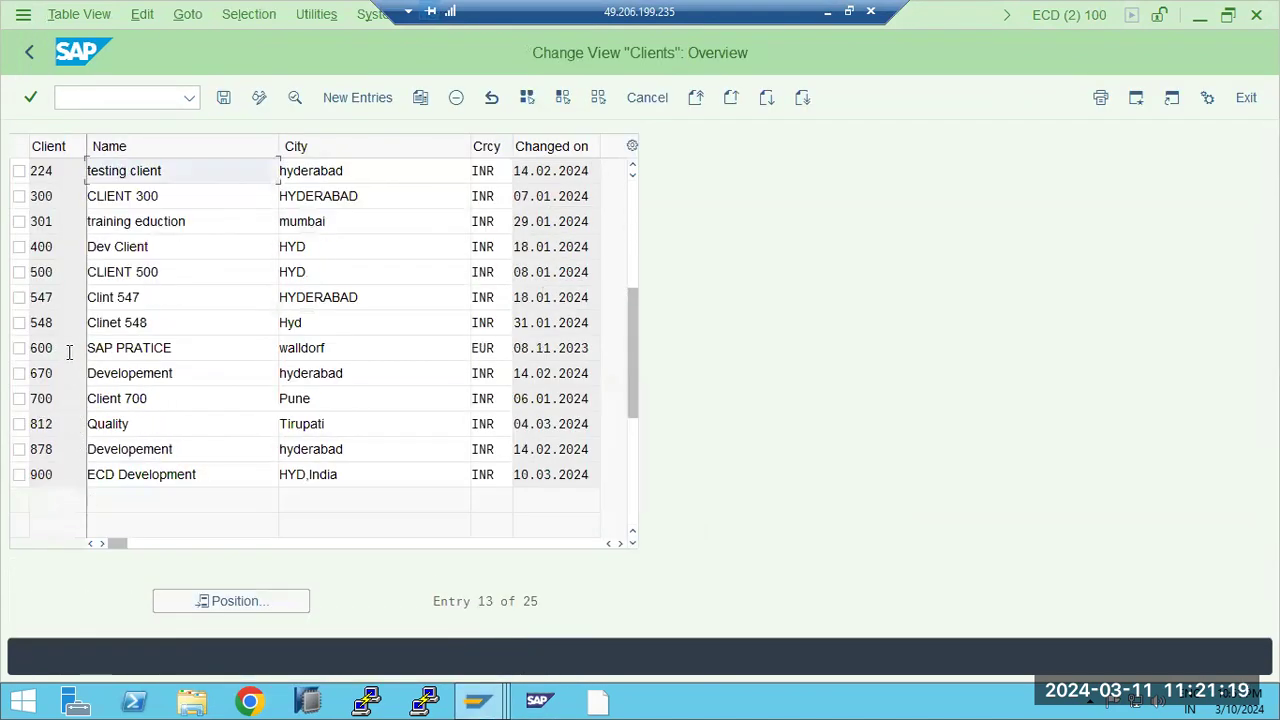
{"action": "double_click", "coordinate": [69, 352]}
{"action": "left_click", "coordinate": [211, 222]}
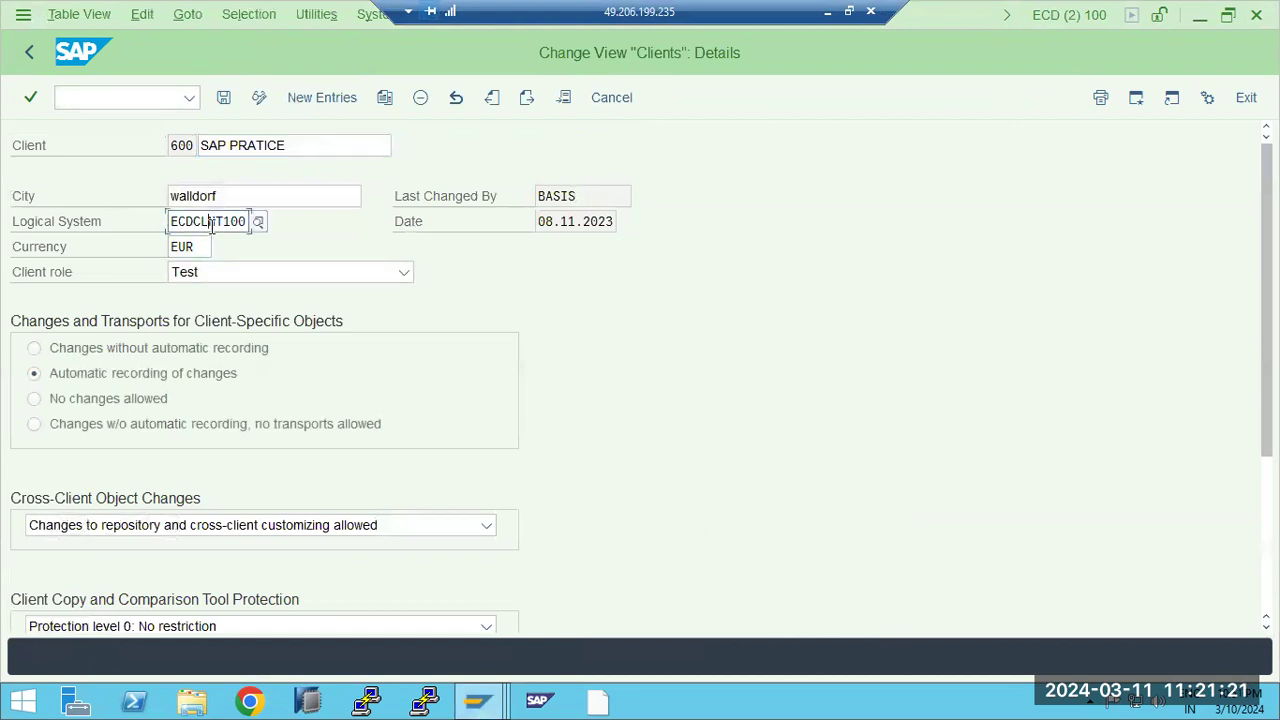
{"action": "key", "text": "ctrl+a"}
{"action": "key", "text": "BackSpace"}
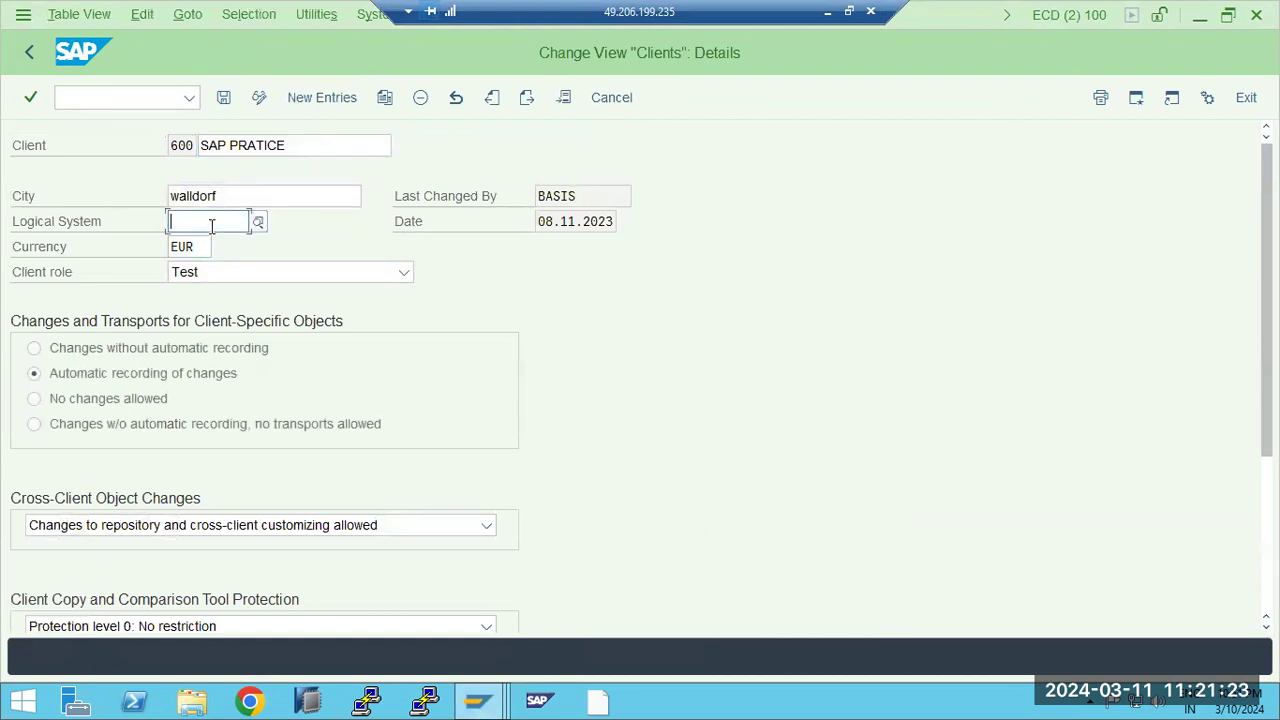
{"action": "left_click", "coordinate": [222, 98]}
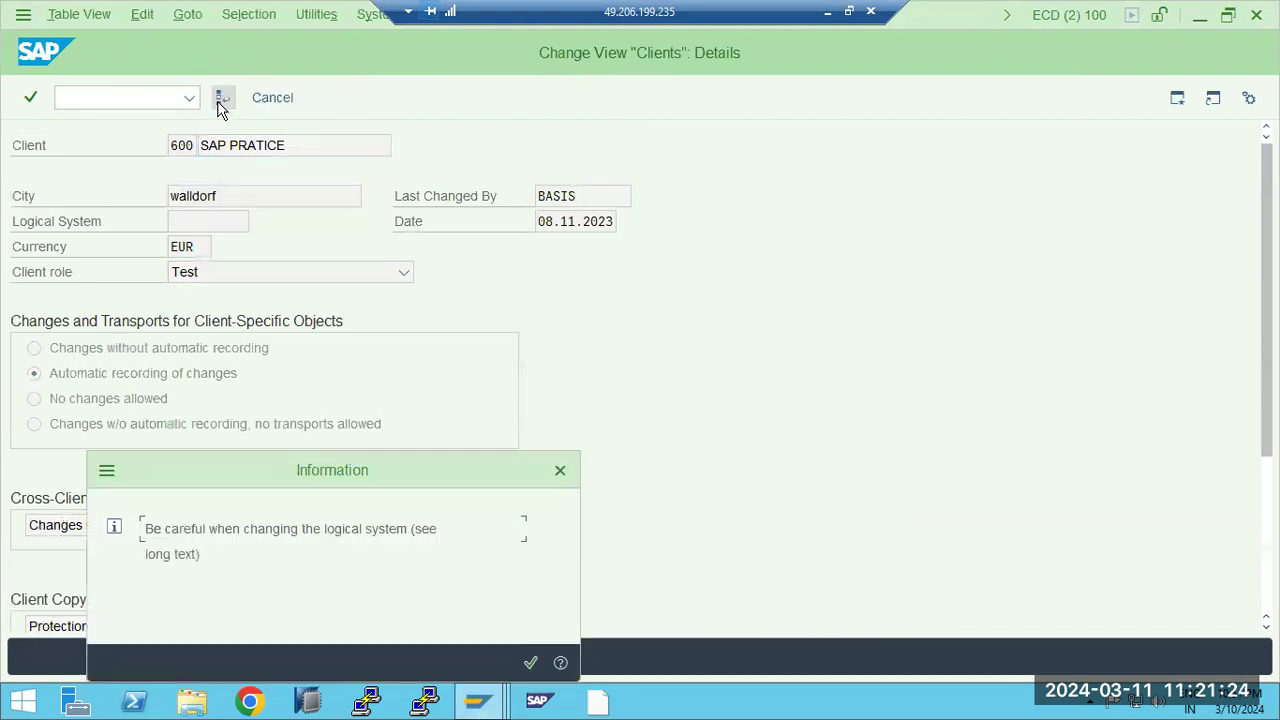
{"action": "left_click", "coordinate": [530, 662]}
{"action": "left_click", "coordinate": [29, 52]}
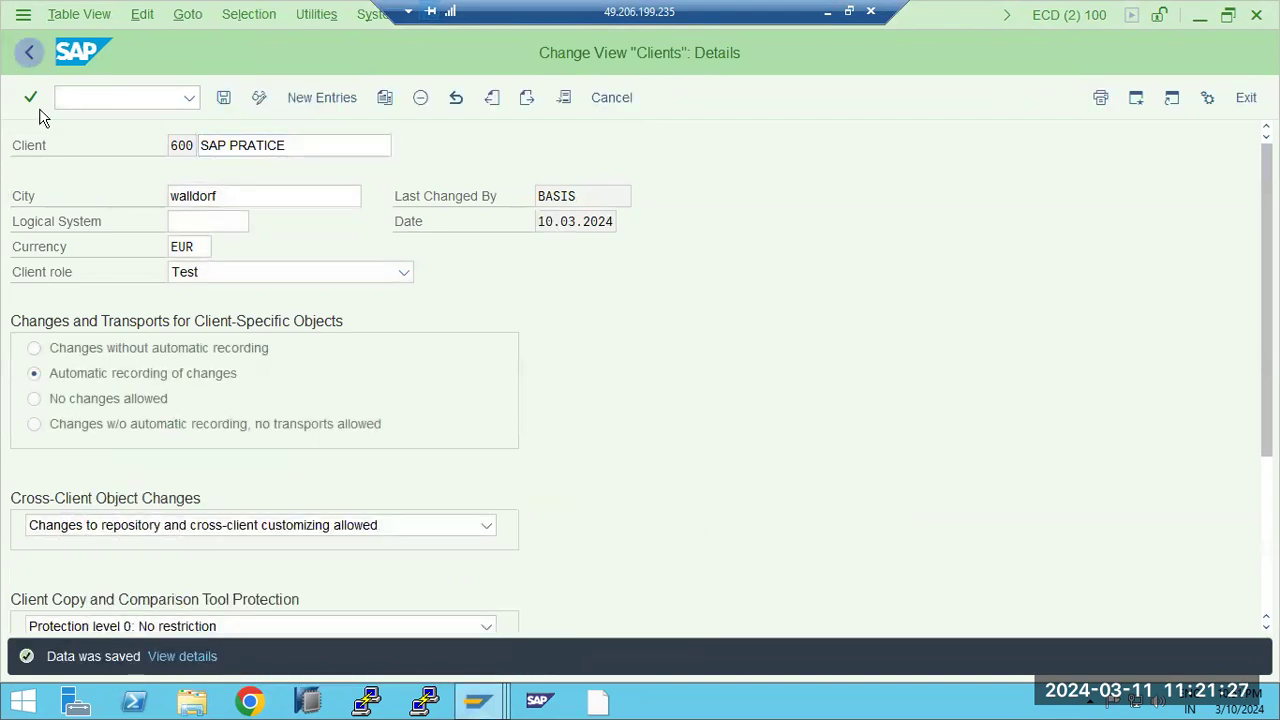
Step: Run the logical system rename as an immediate background job, printing immediately to LP01
{"action": "mouse_move", "coordinate": [478, 700]}
{"action": "left_click", "coordinate": [512, 607]}
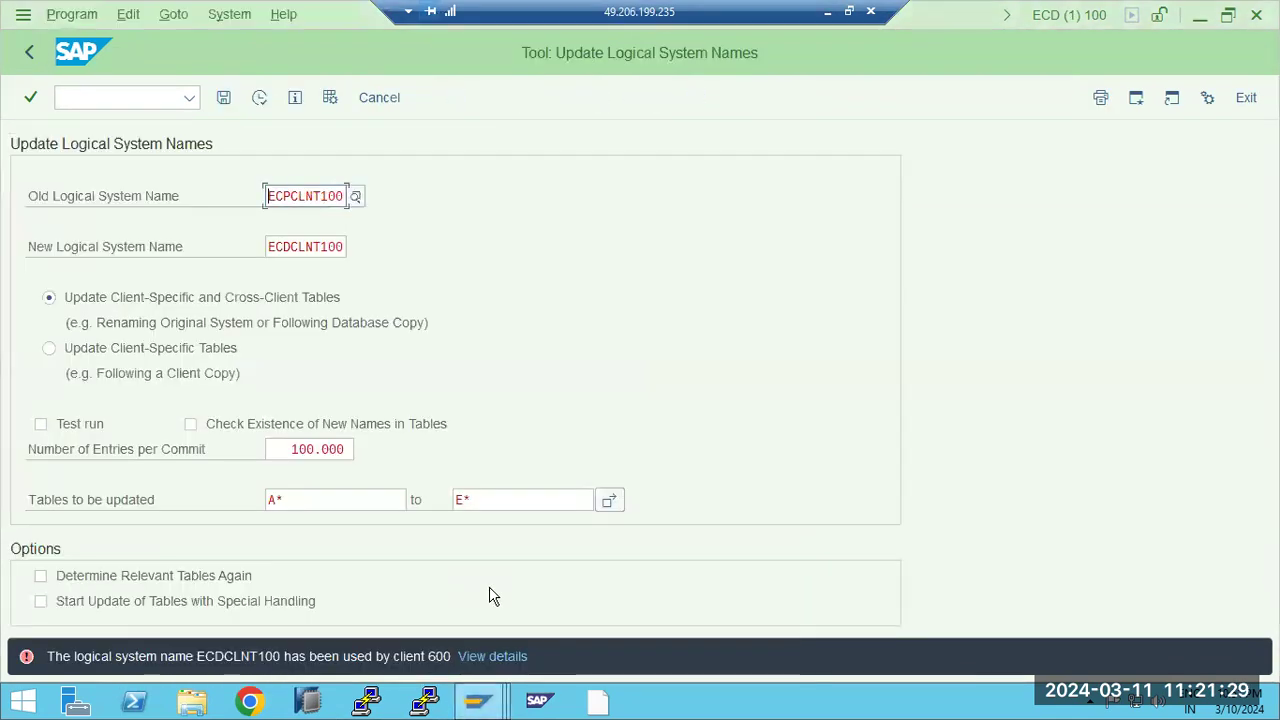
{"action": "key", "text": "F9"}
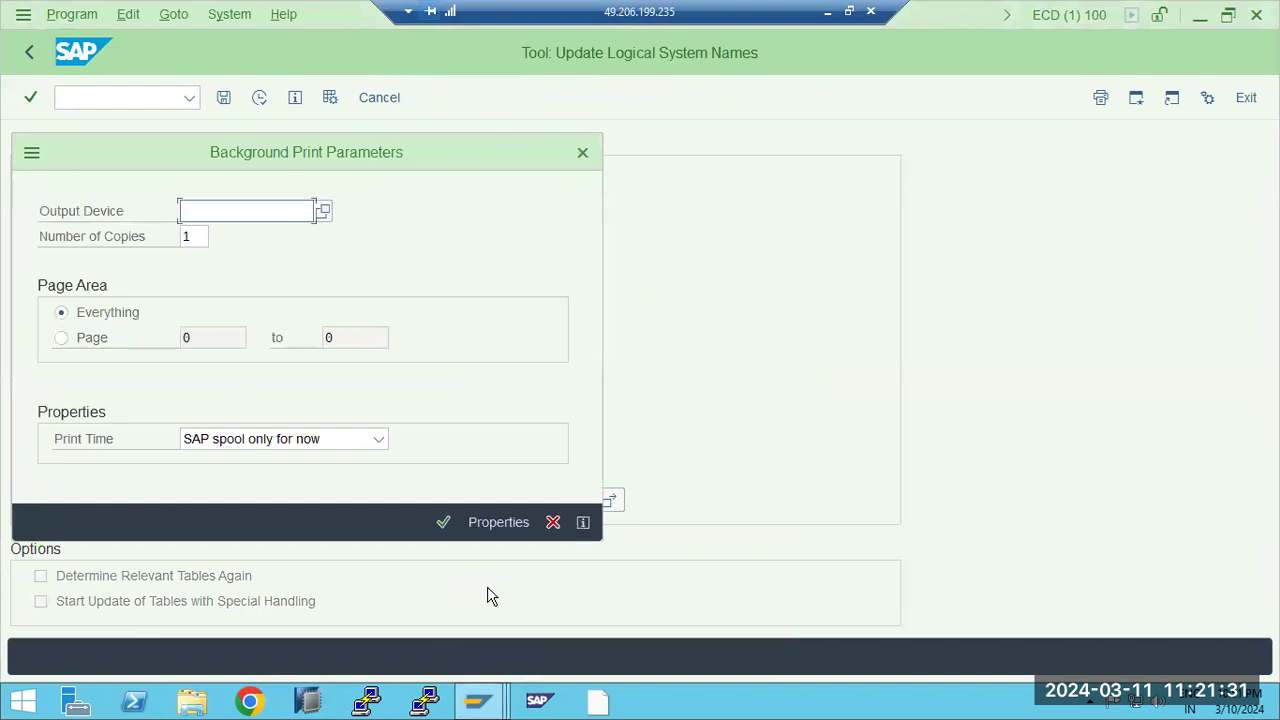
{"action": "type", "text": "lp01"}
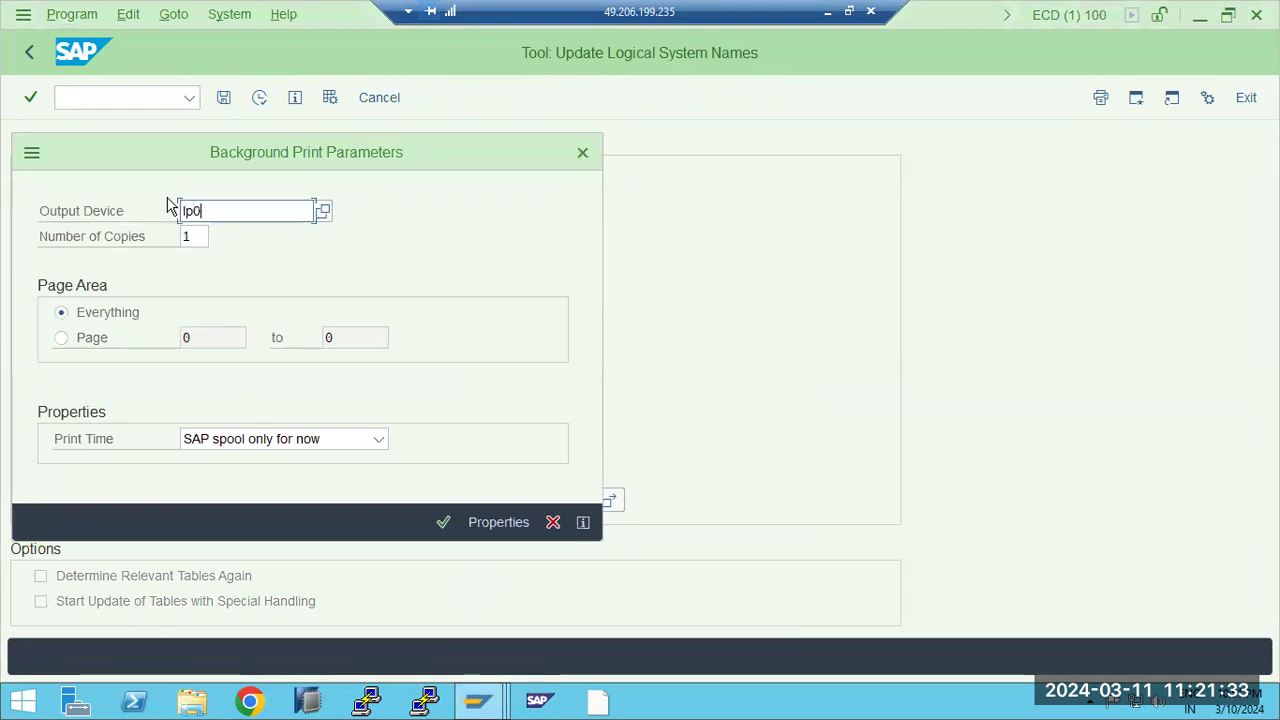
{"action": "left_click", "coordinate": [222, 444]}
{"action": "left_click", "coordinate": [252, 494]}
{"action": "left_click", "coordinate": [530, 665]}
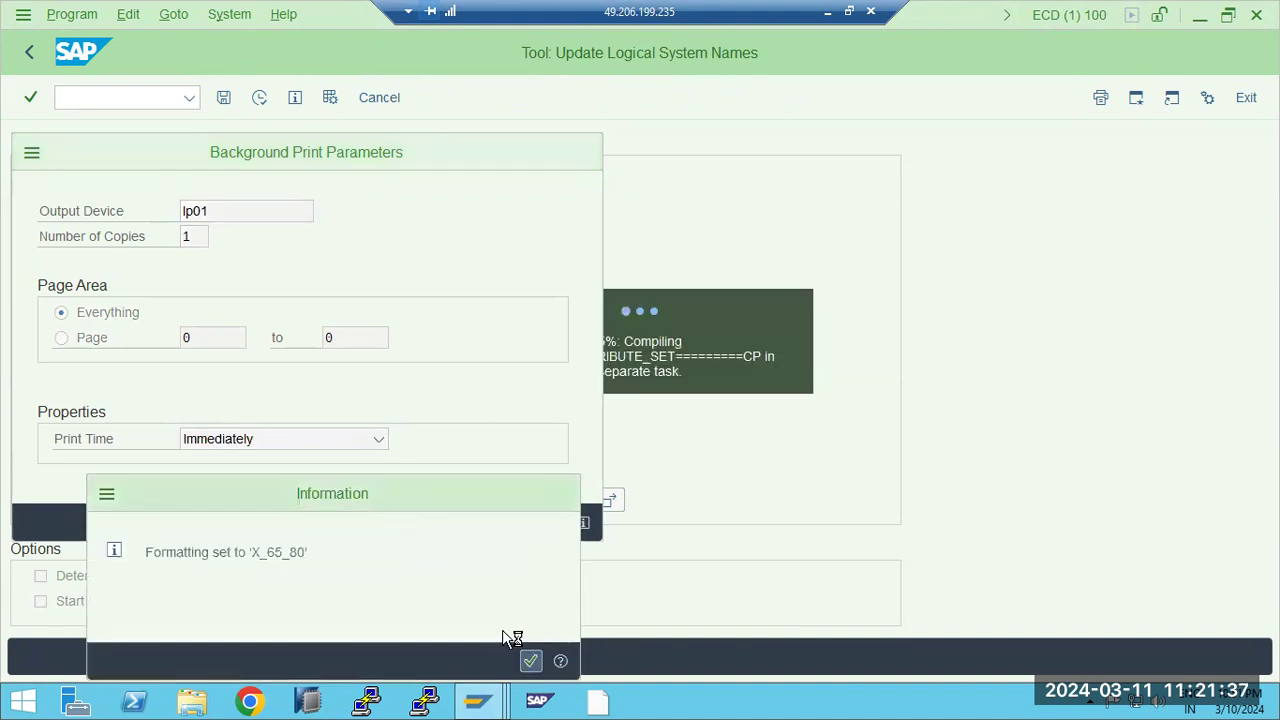
{"action": "left_click", "coordinate": [443, 522]}
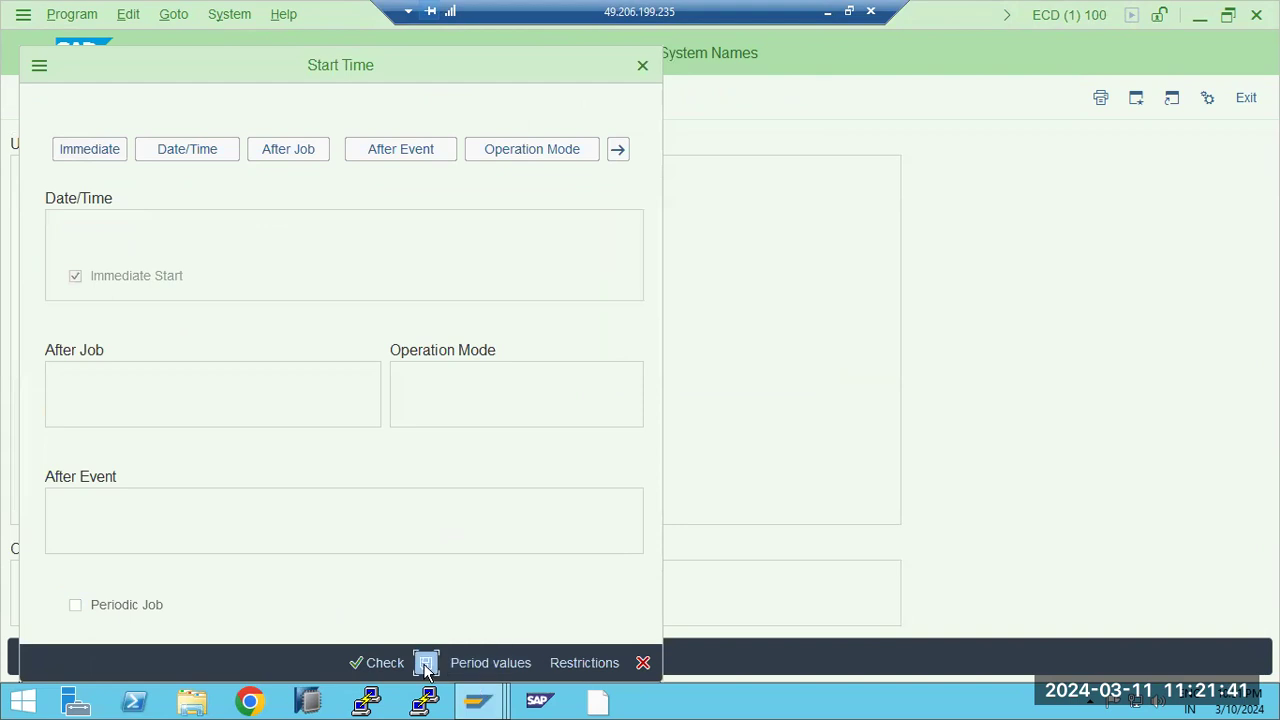
{"action": "left_click", "coordinate": [424, 664]}
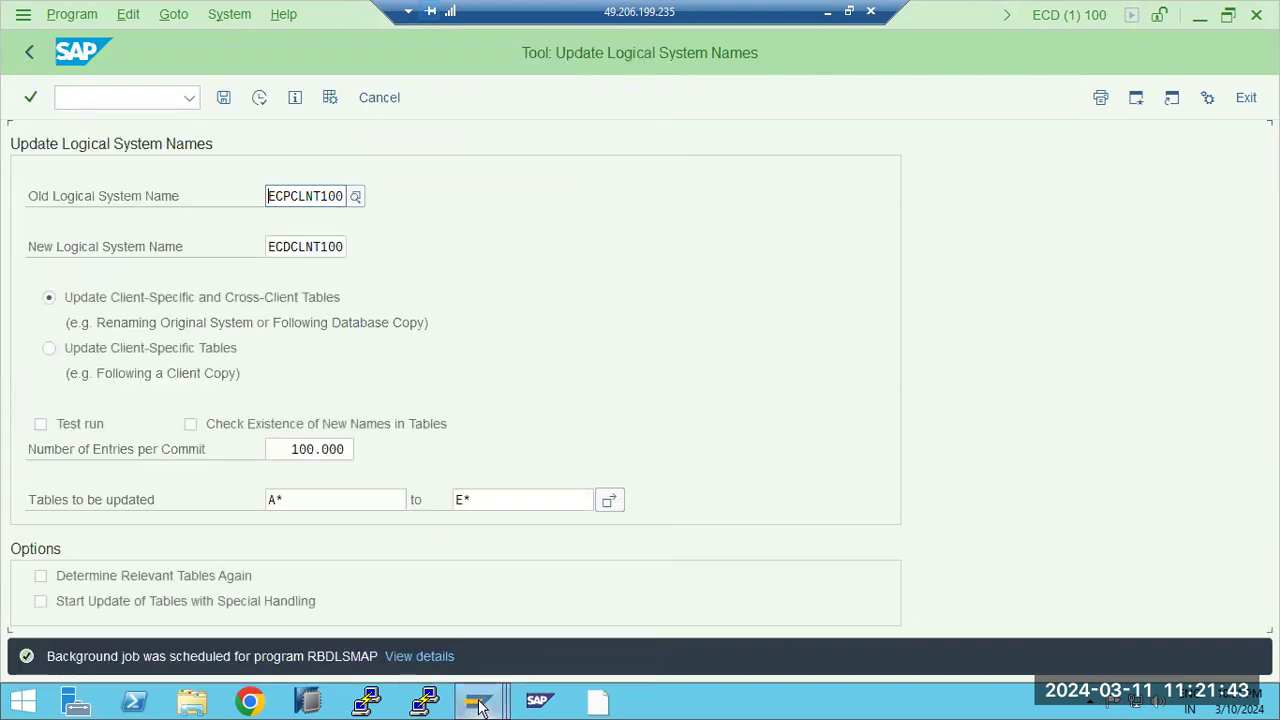
{"action": "mouse_move", "coordinate": [478, 700]}
{"action": "left_click", "coordinate": [630, 622]}
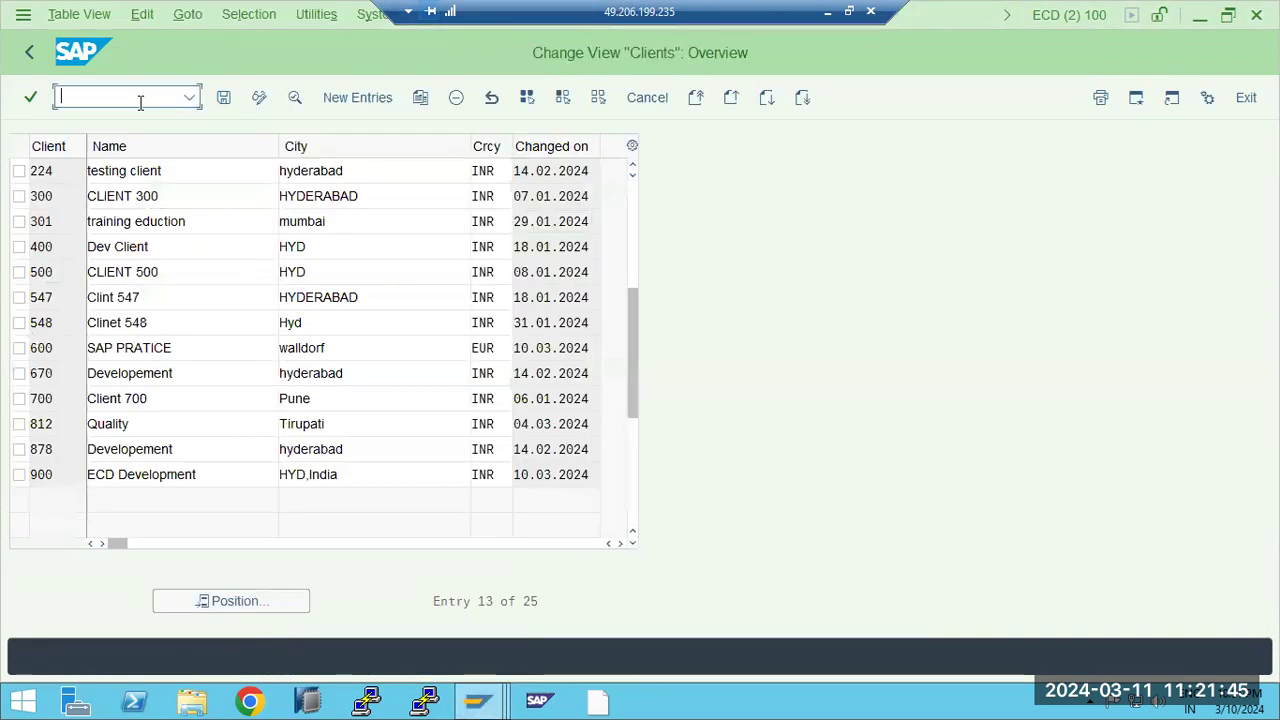
Step: In SM37, list the background jobs whose names match *BDLS*
{"action": "type", "text": "/nsm3"}
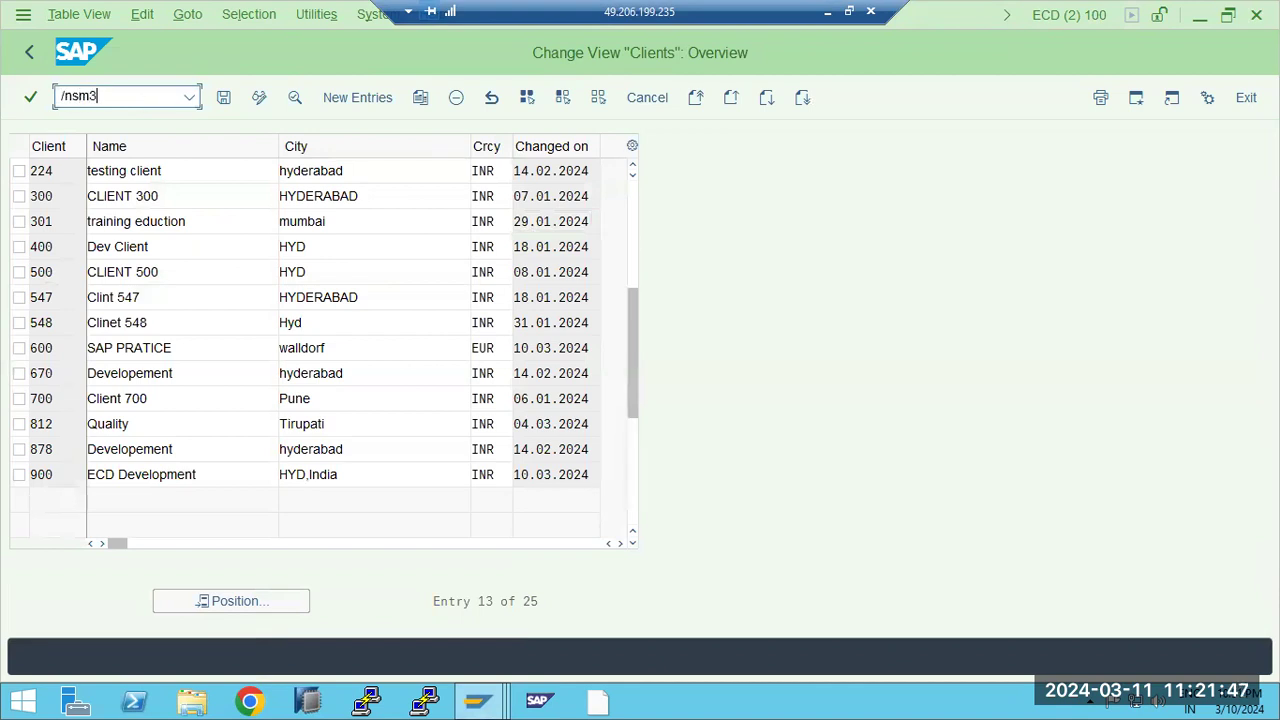
{"action": "type", "text": "7"}
{"action": "key", "text": "Return"}
{"action": "left_click", "coordinate": [282, 99]}
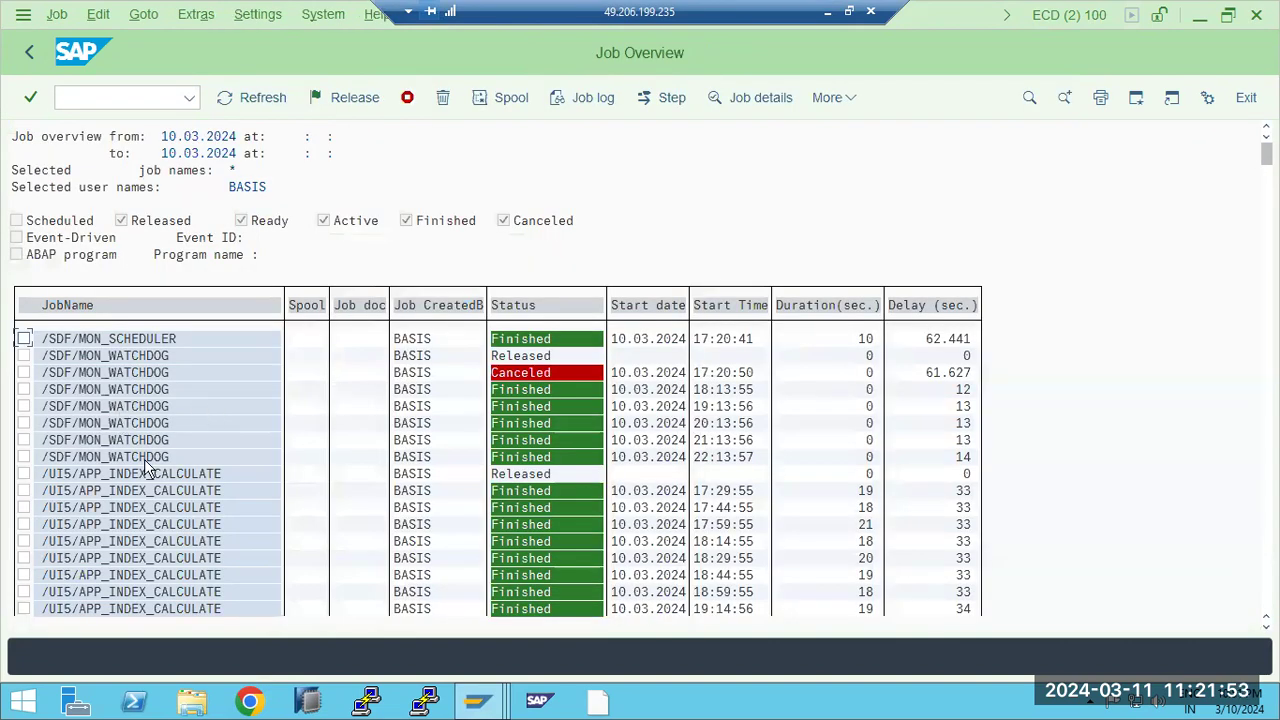
{"action": "scroll", "coordinate": [150, 470], "scroll_direction": "down", "scroll_amount": 1}
{"action": "left_click", "coordinate": [30, 53]}
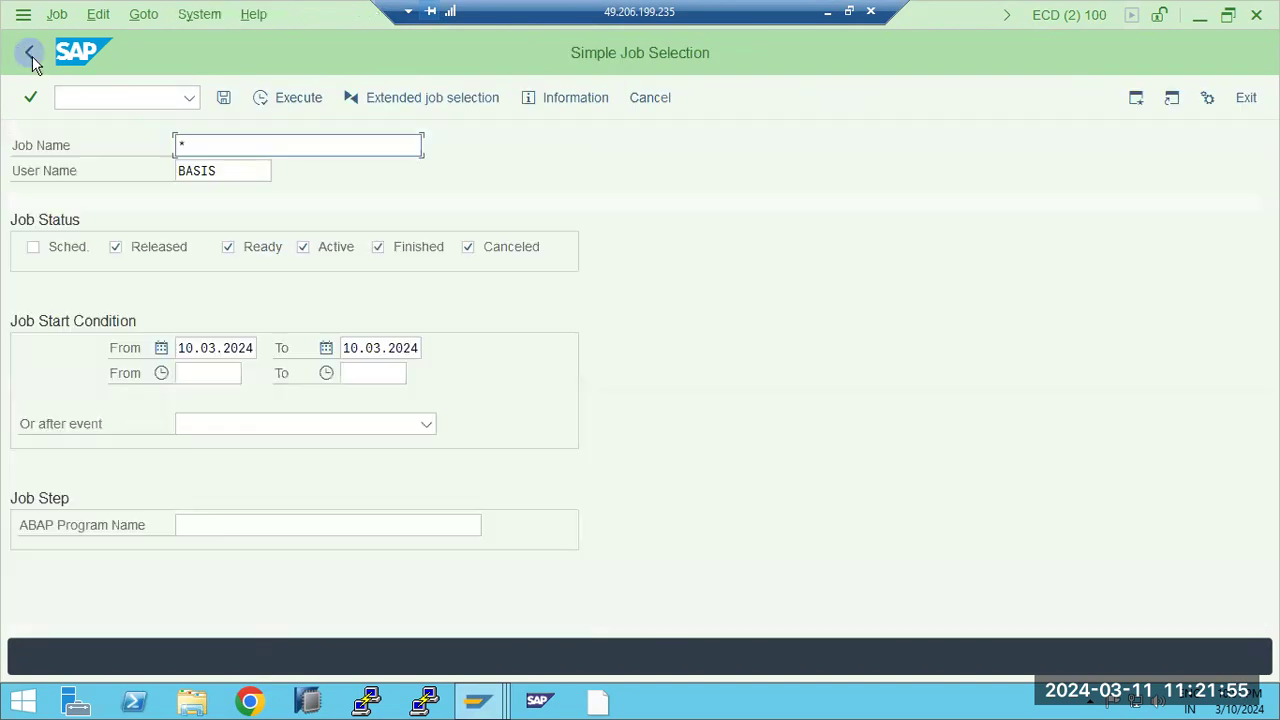
{"action": "key", "text": "BackSpace"}
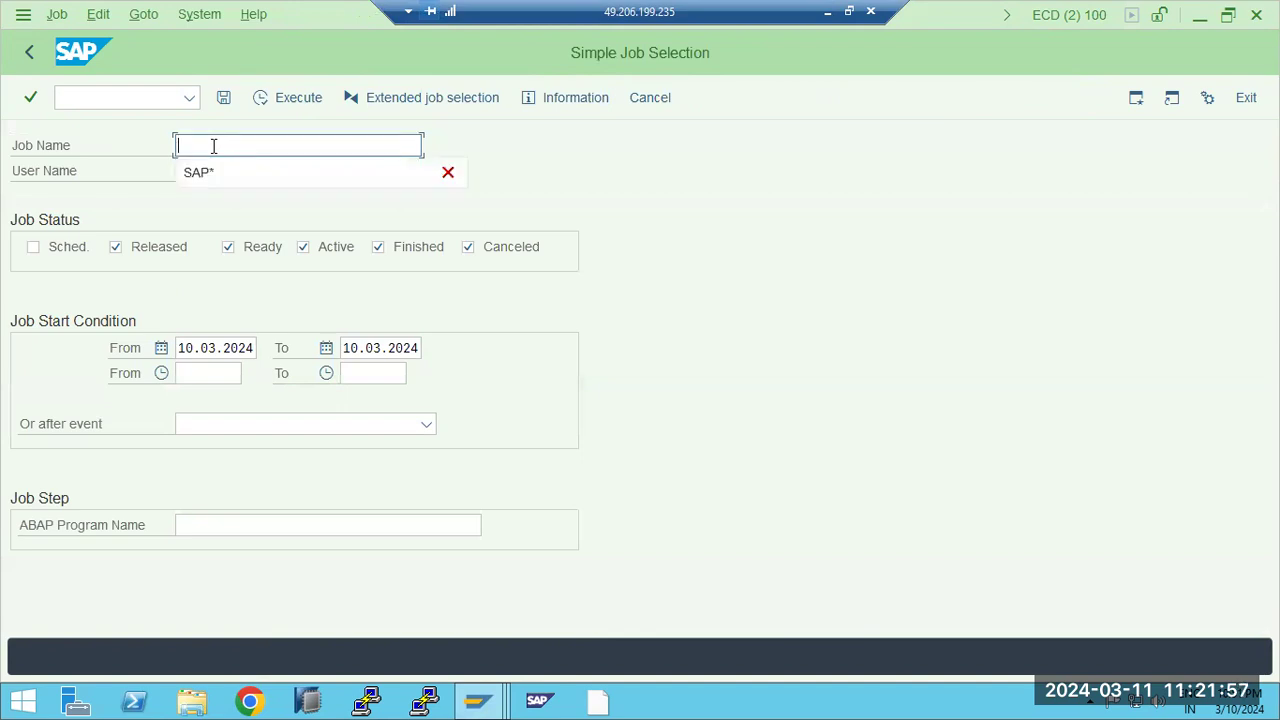
{"action": "type", "text": "BDLS"}
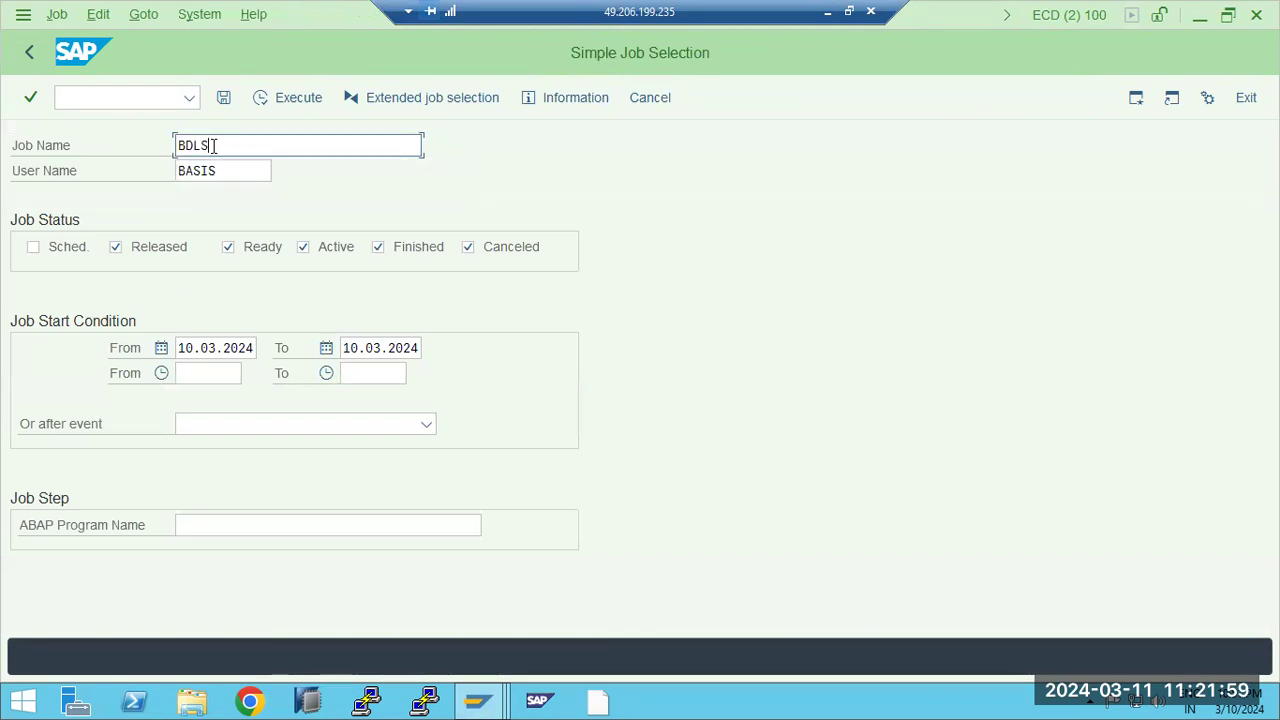
{"action": "type", "text": "*"}
{"action": "left_click", "coordinate": [181, 145]}
{"action": "type", "text": "*"}
{"action": "left_click", "coordinate": [284, 100]}
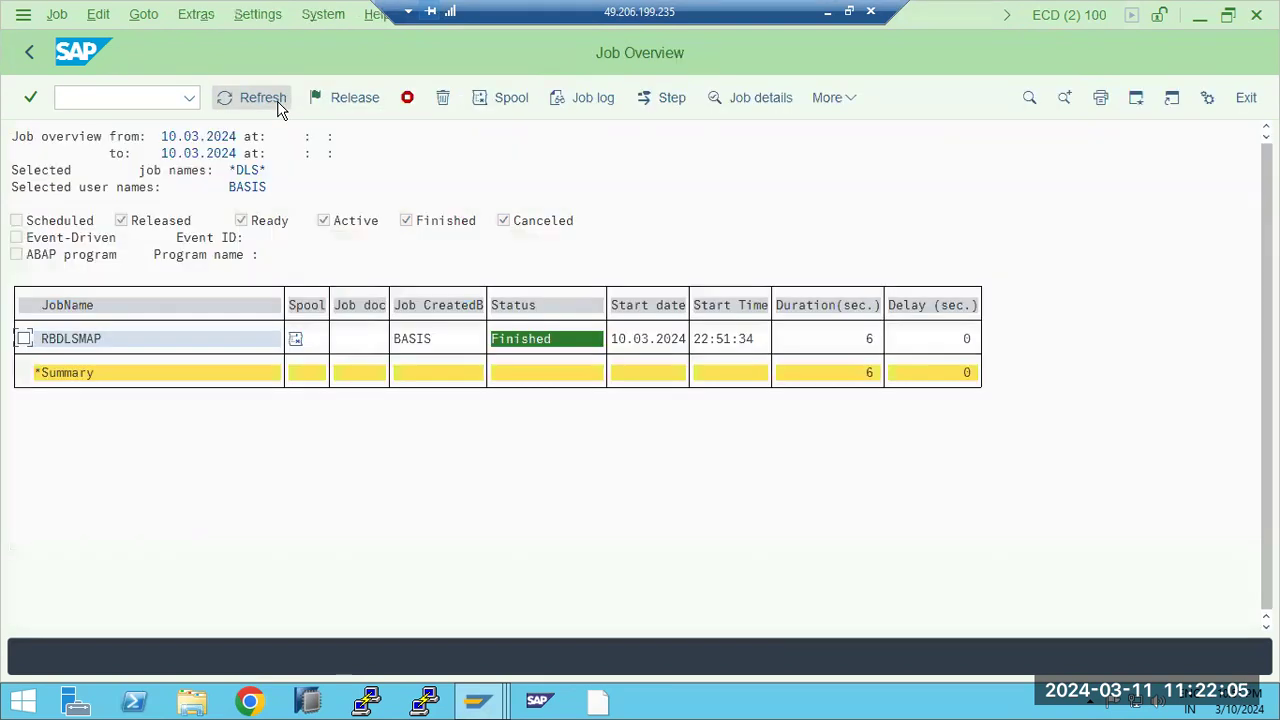
Step: Read the RBDLSMAP job's spool request 26881 conversion log, then return to the spool list
{"action": "left_click", "coordinate": [296, 340]}
{"action": "left_click", "coordinate": [126, 188]}
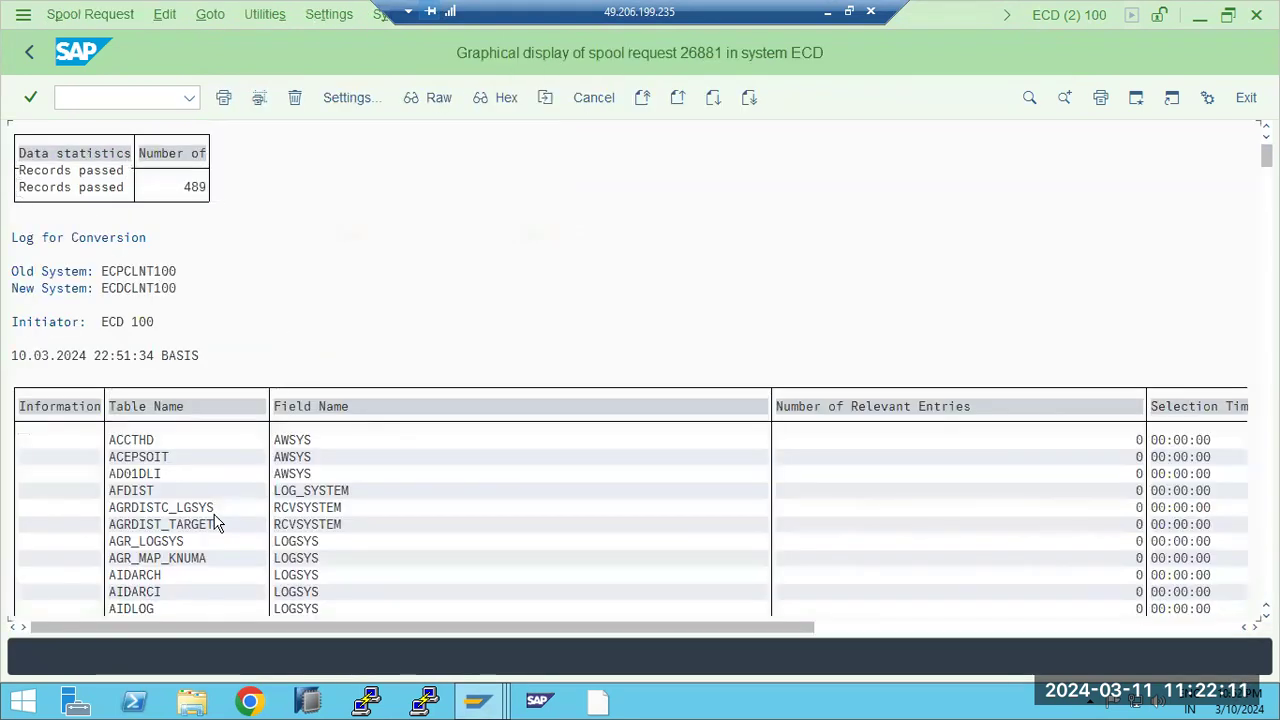
{"action": "scroll", "coordinate": [218, 524], "scroll_direction": "down", "scroll_amount": 3}
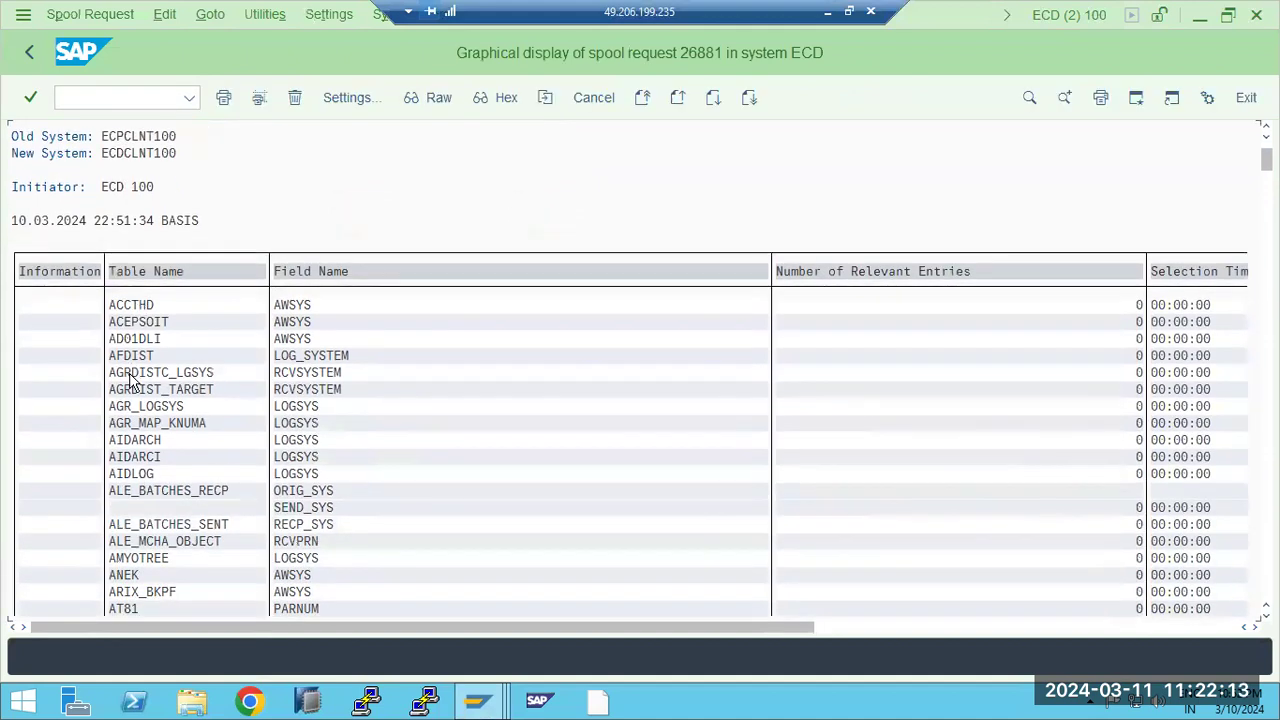
{"action": "scroll", "coordinate": [128, 380], "scroll_direction": "down", "scroll_amount": 2}
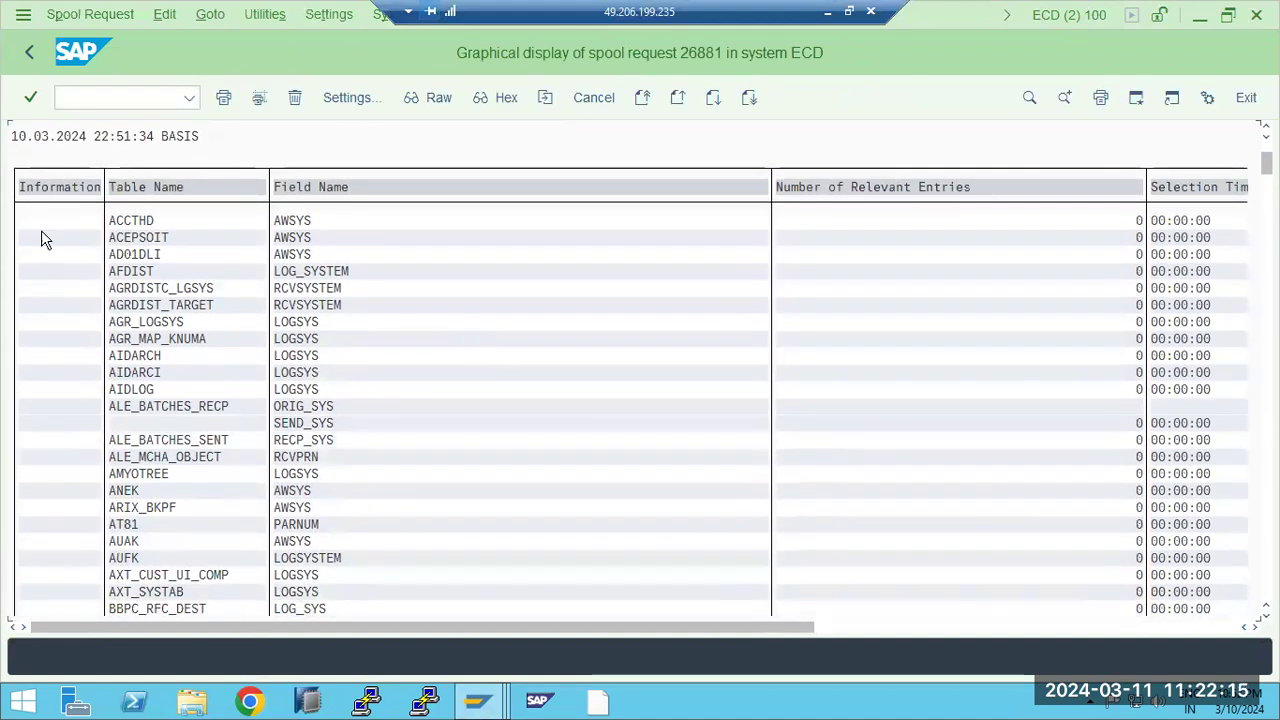
{"action": "left_click", "coordinate": [29, 52]}
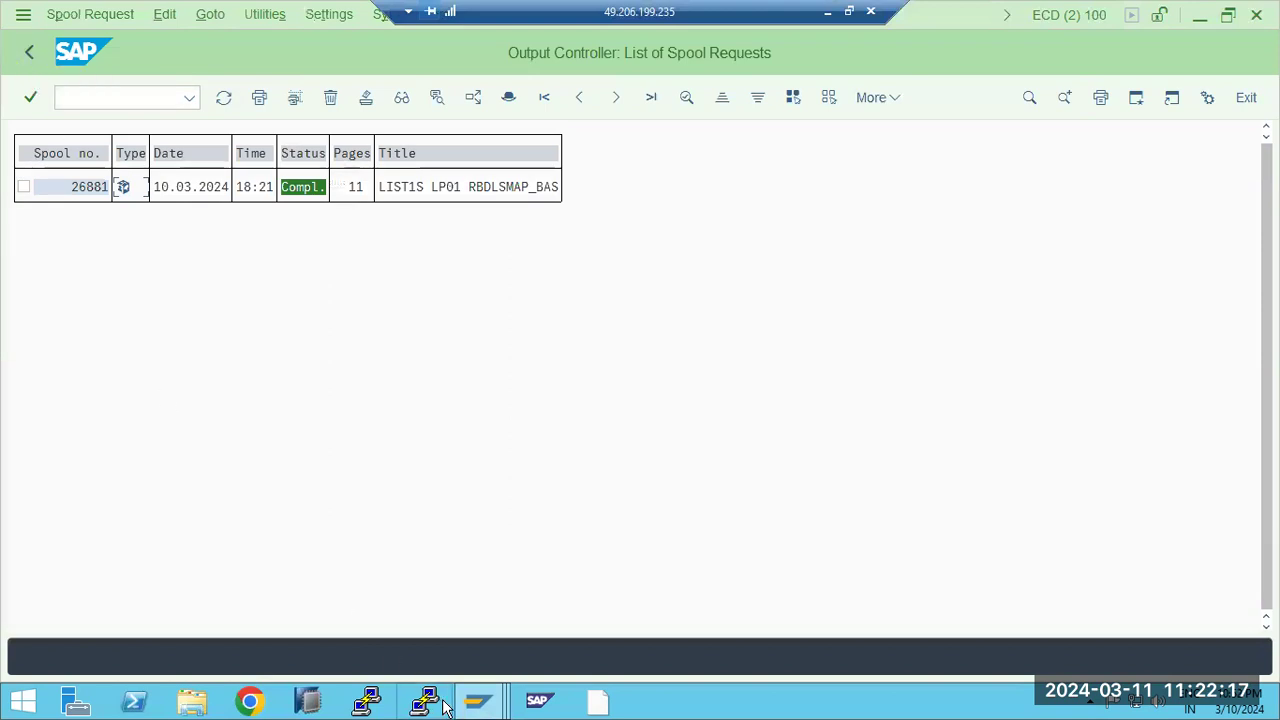
{"action": "left_click", "coordinate": [477, 702]}
Step: Set the tables-to-update range to * through * and rerun the logical system conversion
{"action": "left_click", "coordinate": [466, 640]}
{"action": "left_click", "coordinate": [367, 493]}
{"action": "key", "text": "shift+Home"}
{"action": "type", "text": "*"}
{"action": "key", "text": "Tab"}
{"action": "key", "text": "shift+End"}
{"action": "type", "text": "*"}
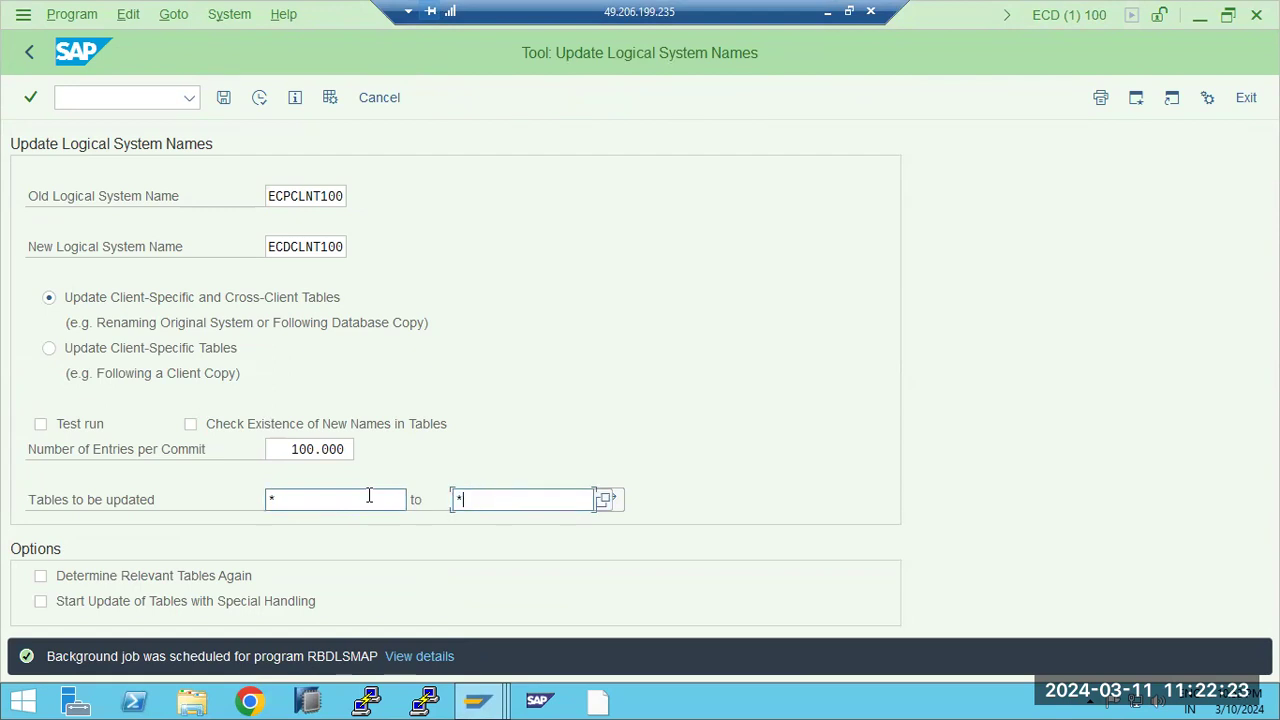
{"action": "left_click", "coordinate": [258, 99]}
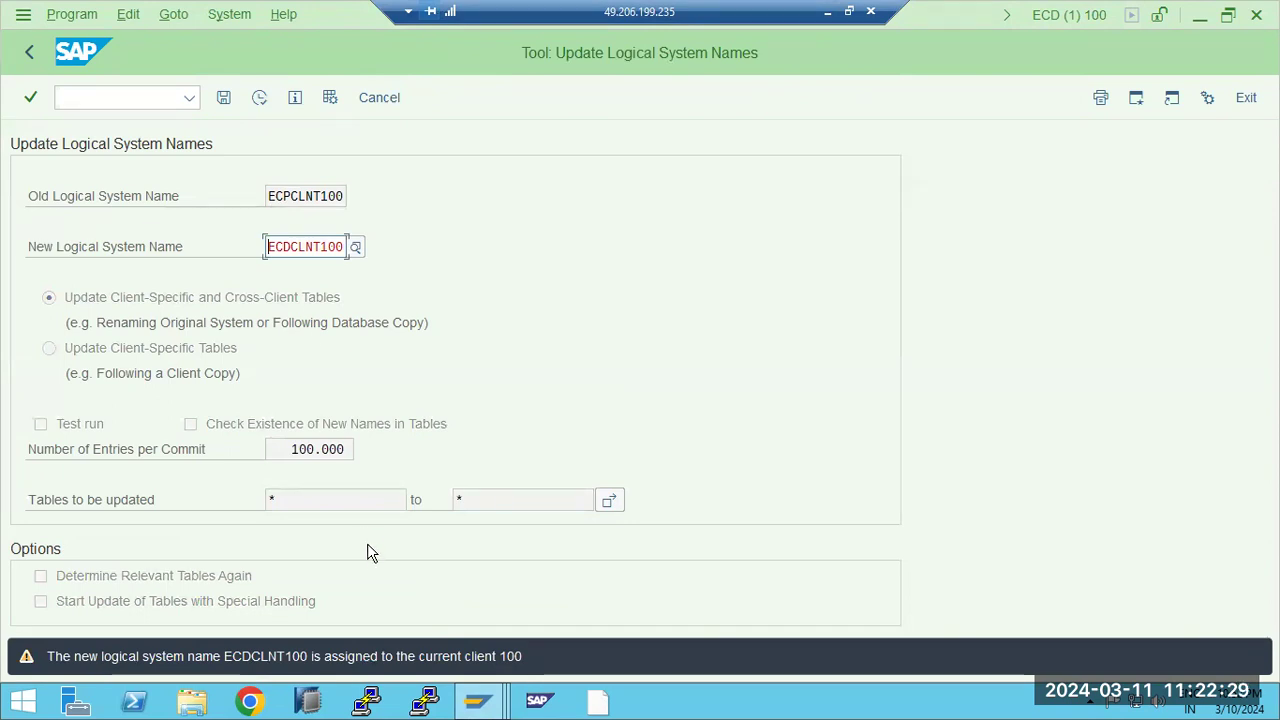
{"action": "key", "text": "Return"}
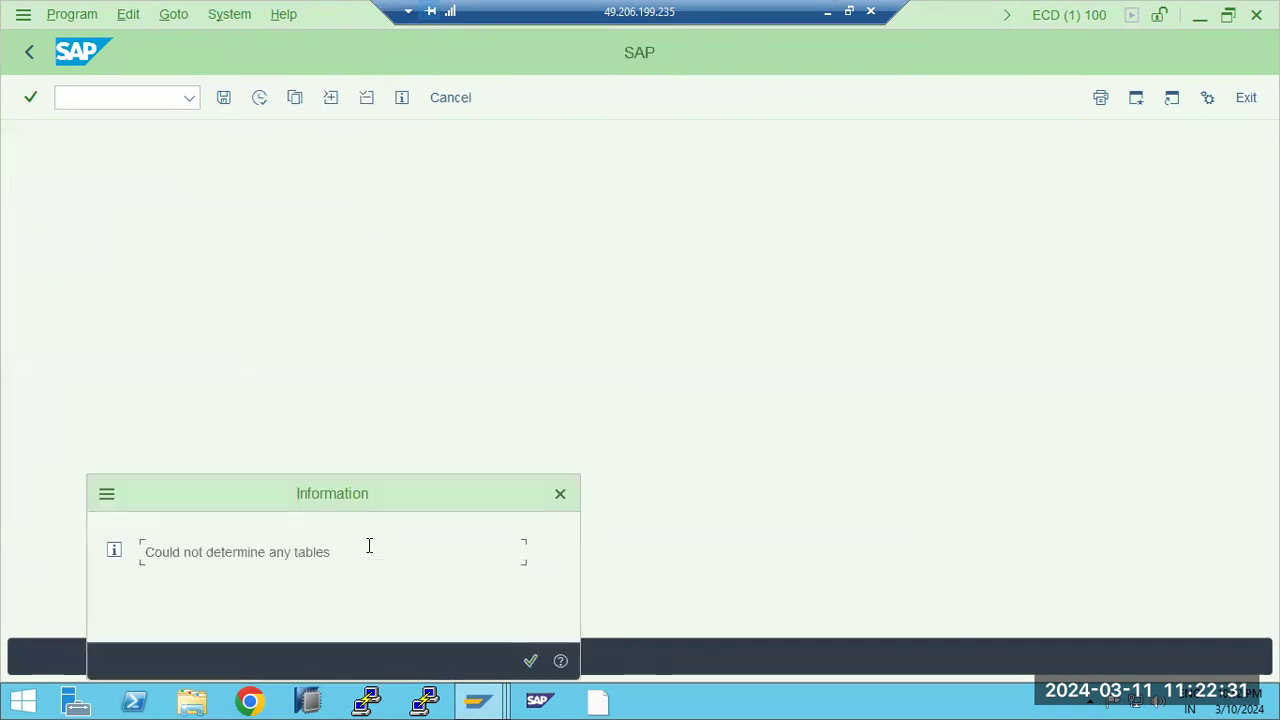
{"action": "key", "text": "Return"}
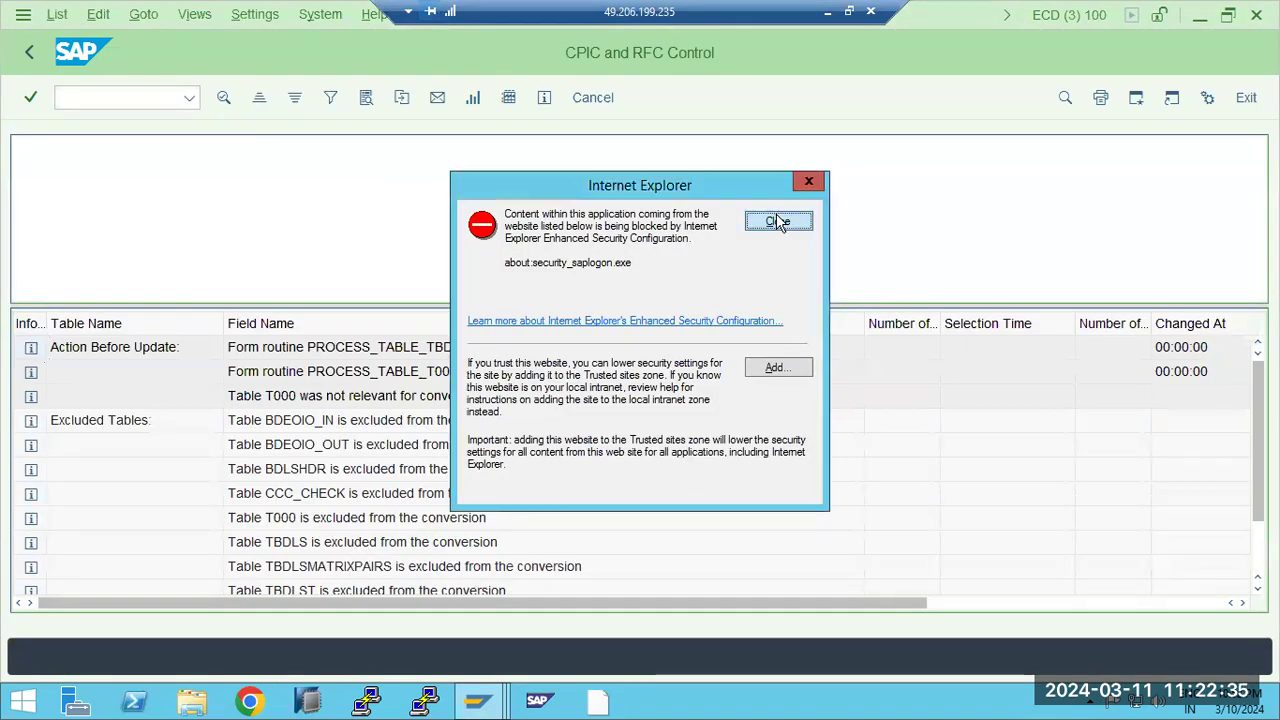
Step: Inspect the Excluded Tables entries, including the BDEOIO_IN message, in the conversion log
{"action": "left_click", "coordinate": [778, 221]}
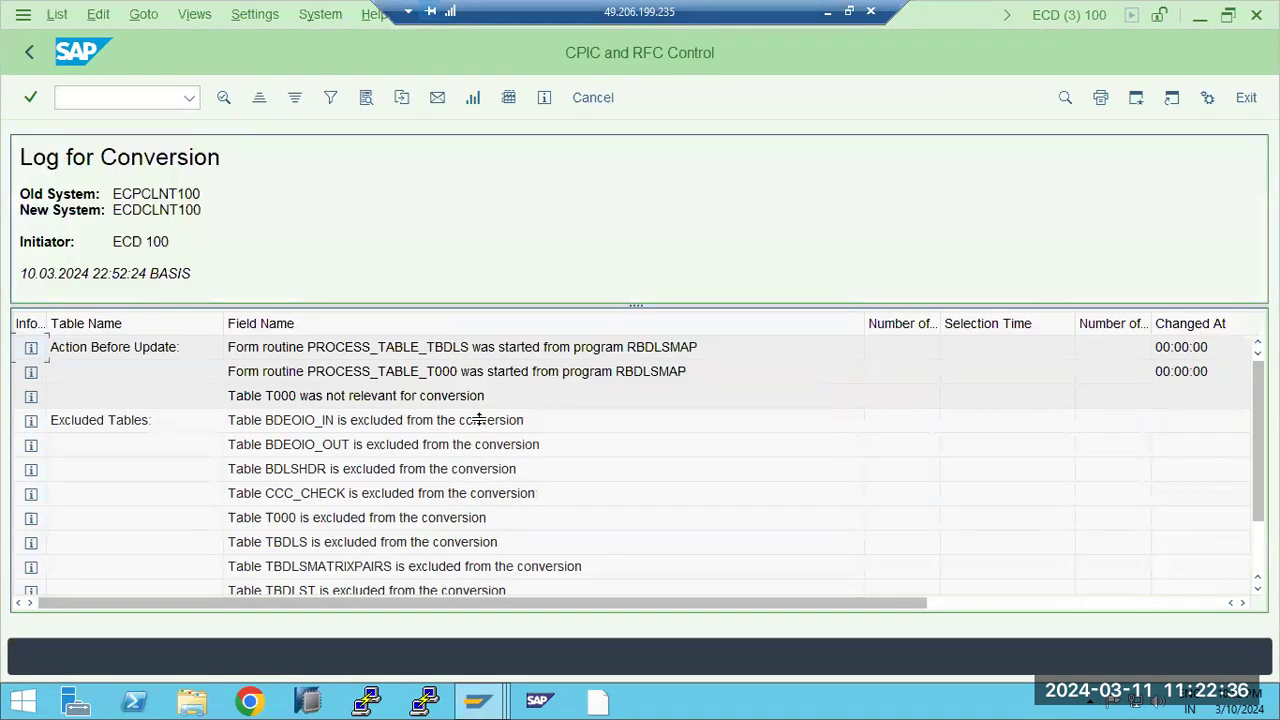
{"action": "left_click", "coordinate": [108, 428]}
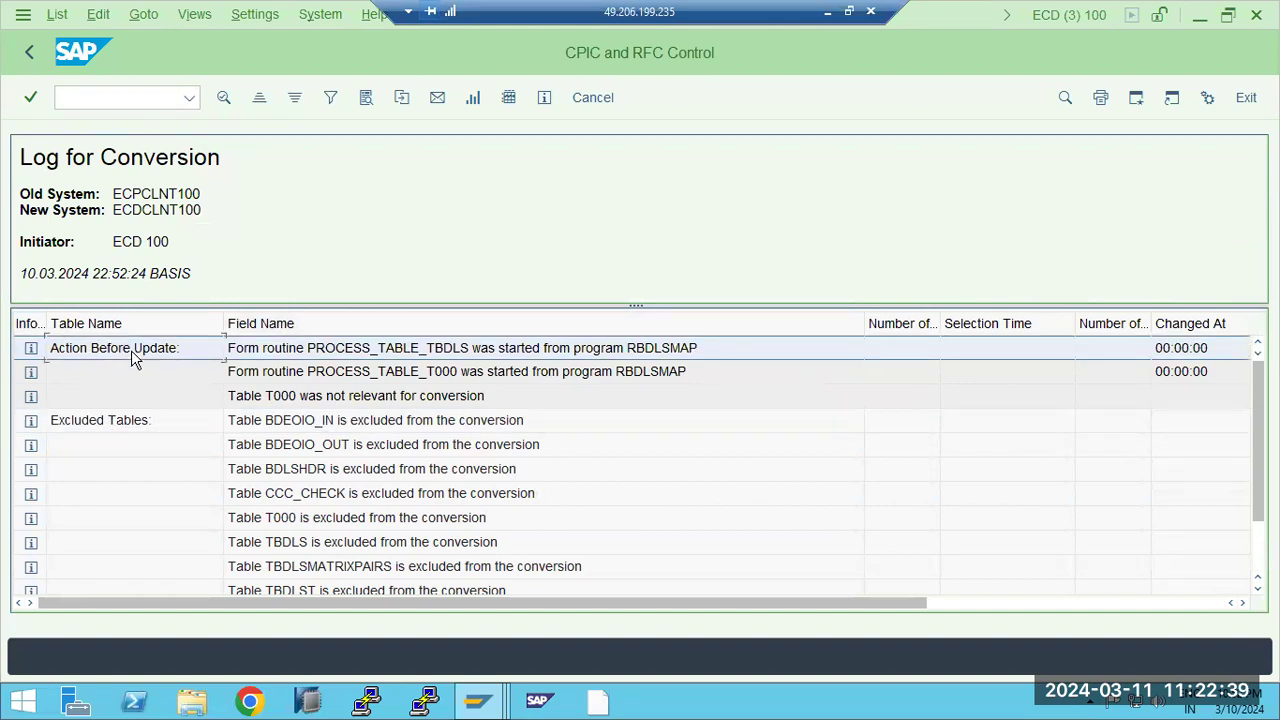
{"action": "left_click", "coordinate": [318, 422]}
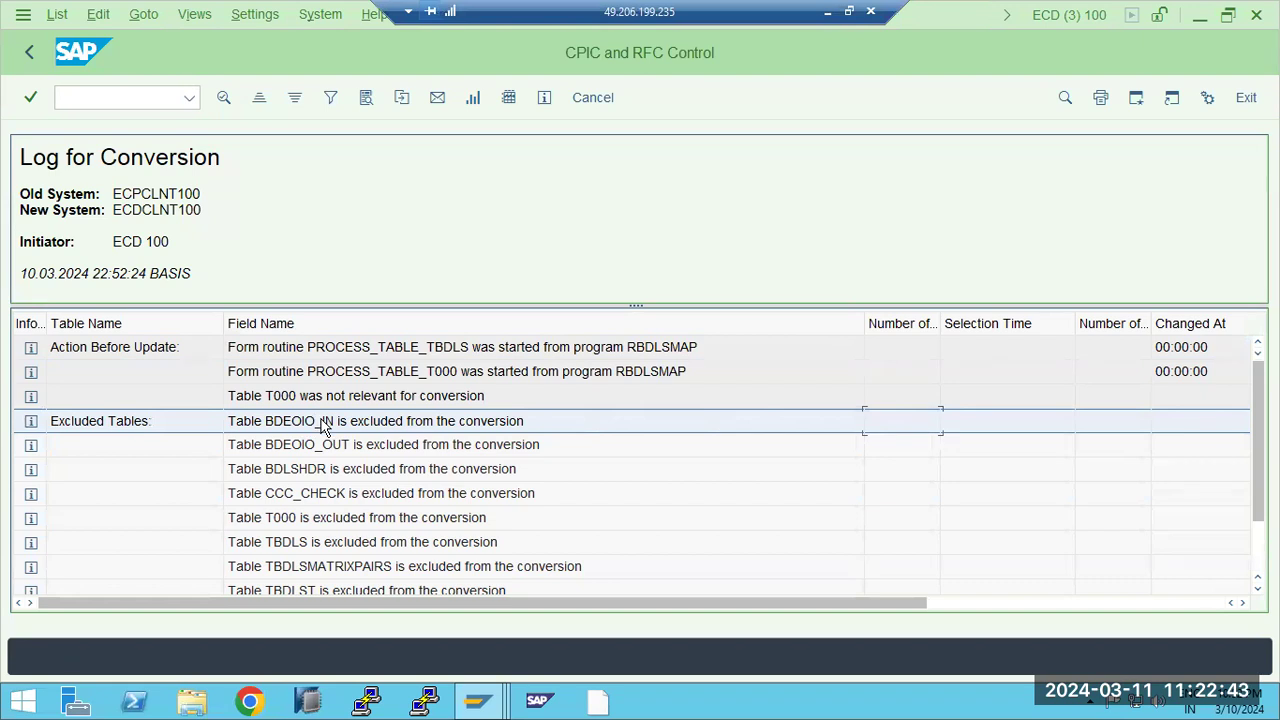
{"action": "scroll", "coordinate": [322, 425], "scroll_direction": "down", "scroll_amount": 1}
{"action": "left_click_drag", "start_coordinate": [440, 605], "coordinate": [734, 603]}
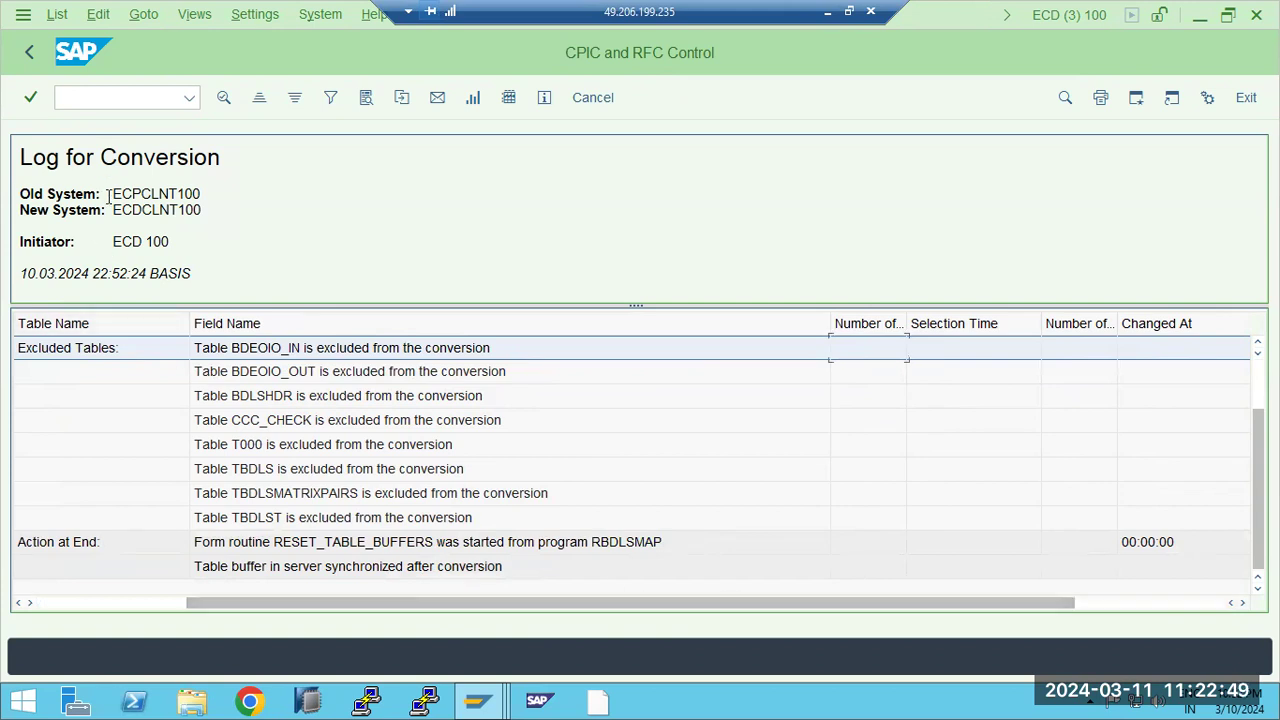
{"action": "scroll", "coordinate": [68, 198], "scroll_direction": "up", "scroll_amount": 1}
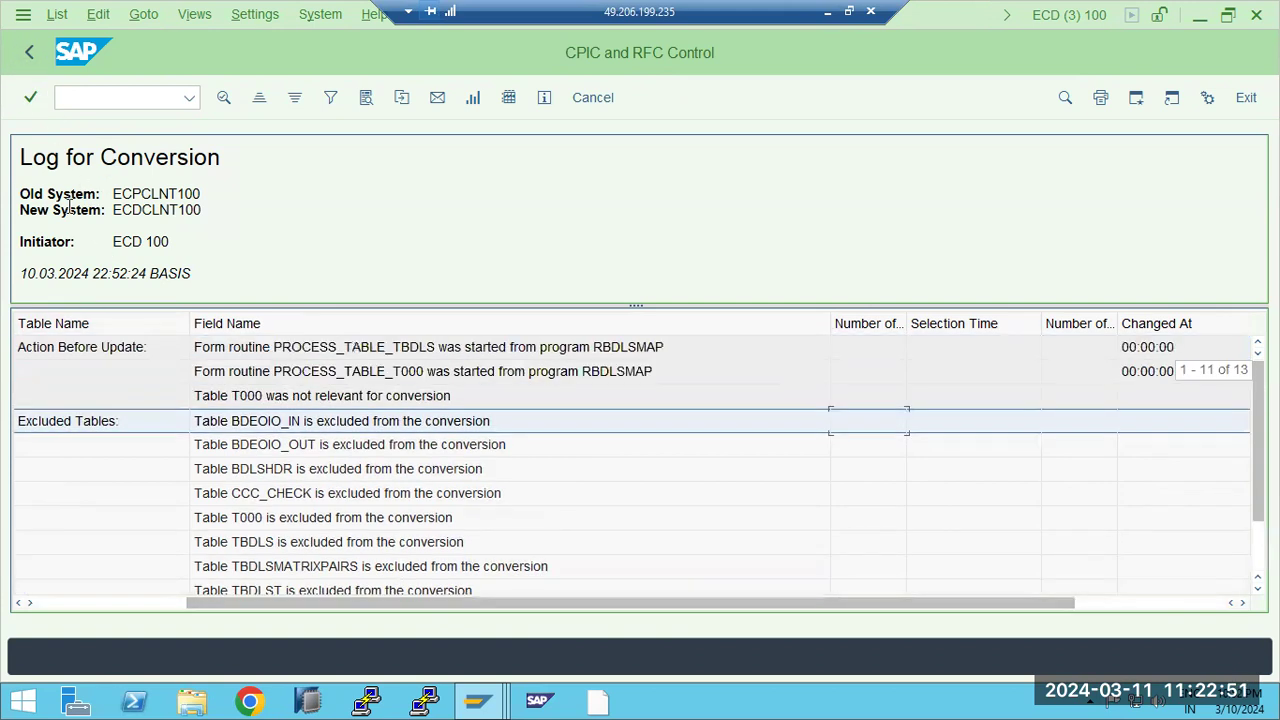
{"action": "left_click_drag", "start_coordinate": [52, 210], "coordinate": [247, 244]}
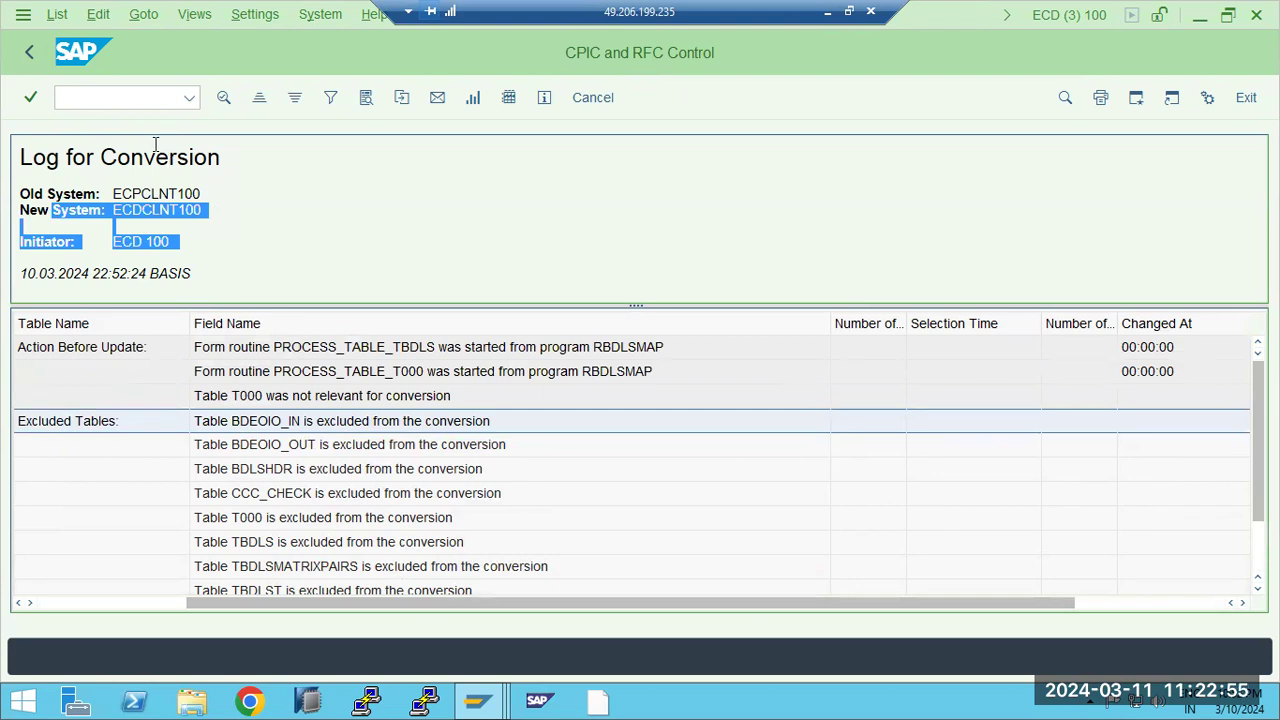
Step: List today's application logs with SLG1
{"action": "type", "text": "/nslg1"}
{"action": "key", "text": "Return"}
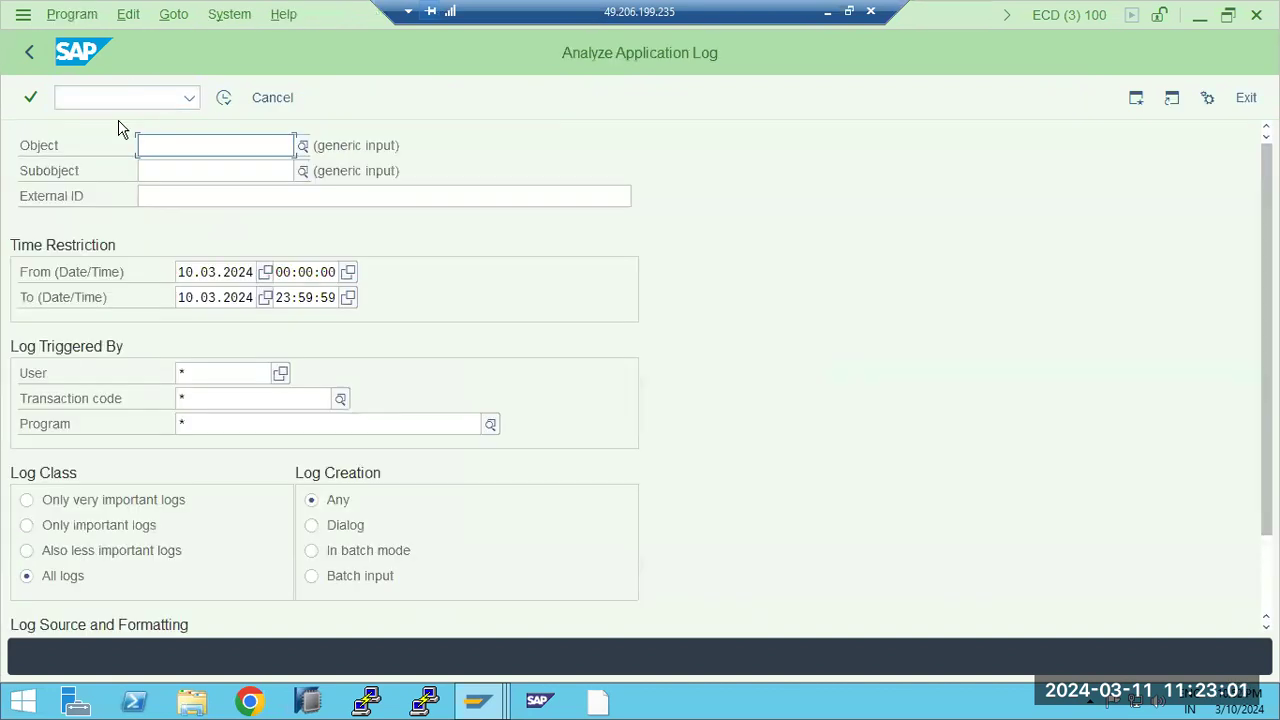
{"action": "left_click", "coordinate": [224, 97]}
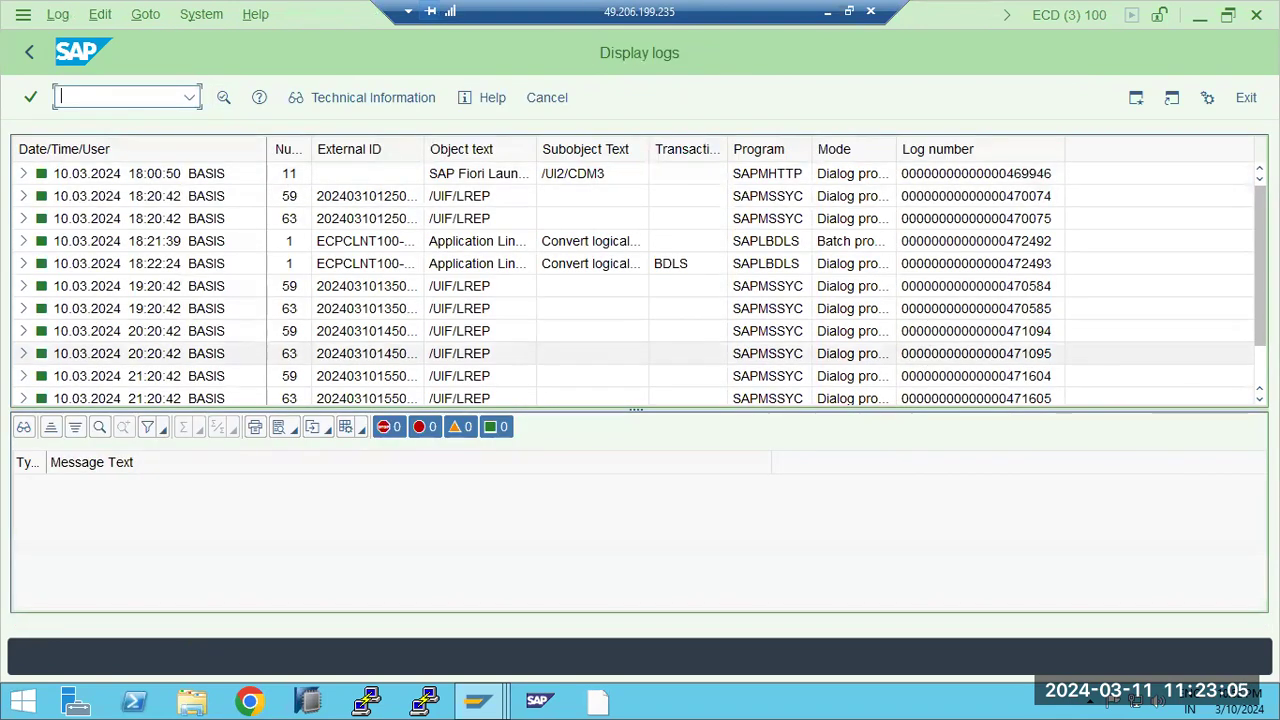
{"action": "scroll", "coordinate": [626, 322], "scroll_direction": "down", "scroll_amount": 1}
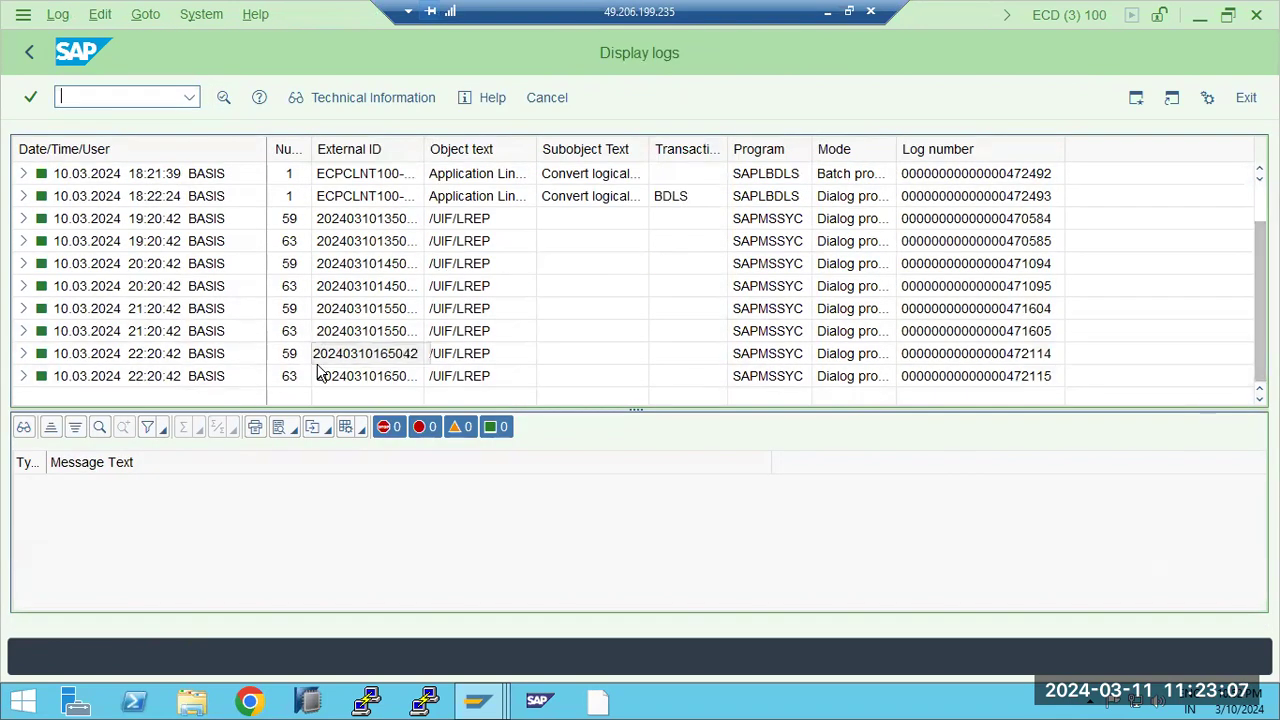
Step: Read the ECPCLNT100-to-ECDCLNT100 conversion messages in the SAPLBDLS logs, then return to the start screen
{"action": "left_click", "coordinate": [114, 381]}
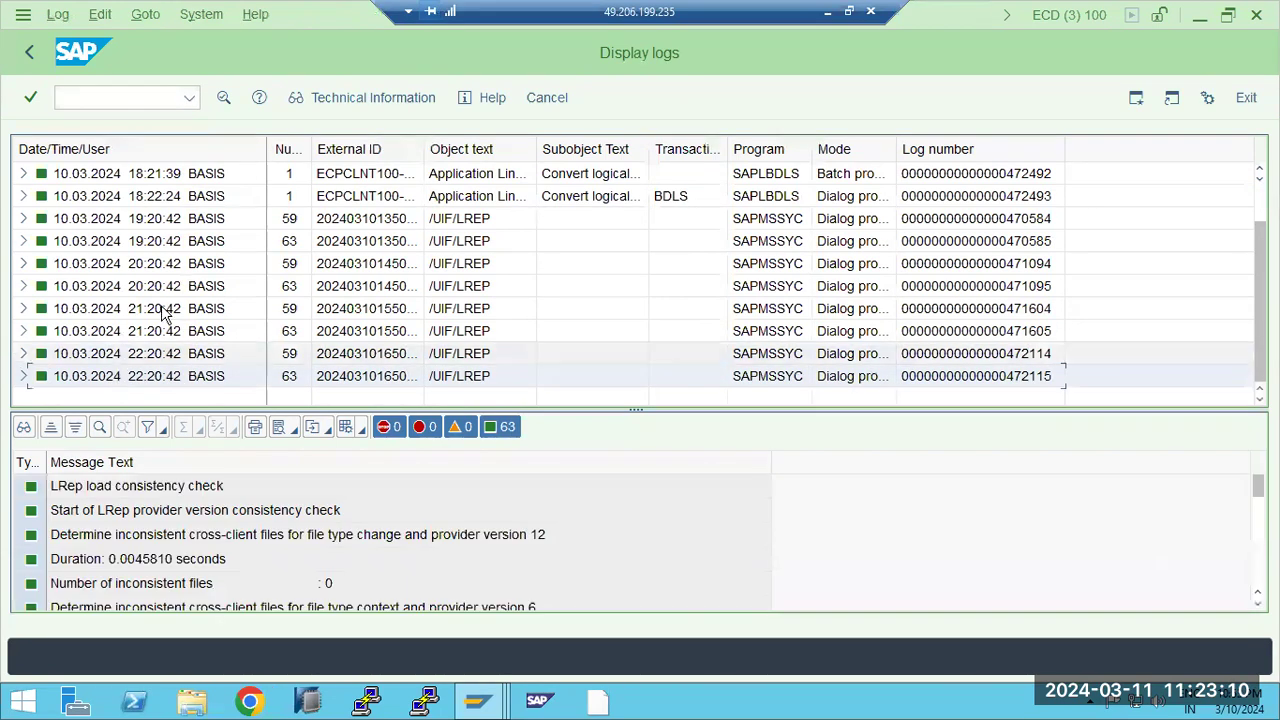
{"action": "left_click", "coordinate": [278, 199]}
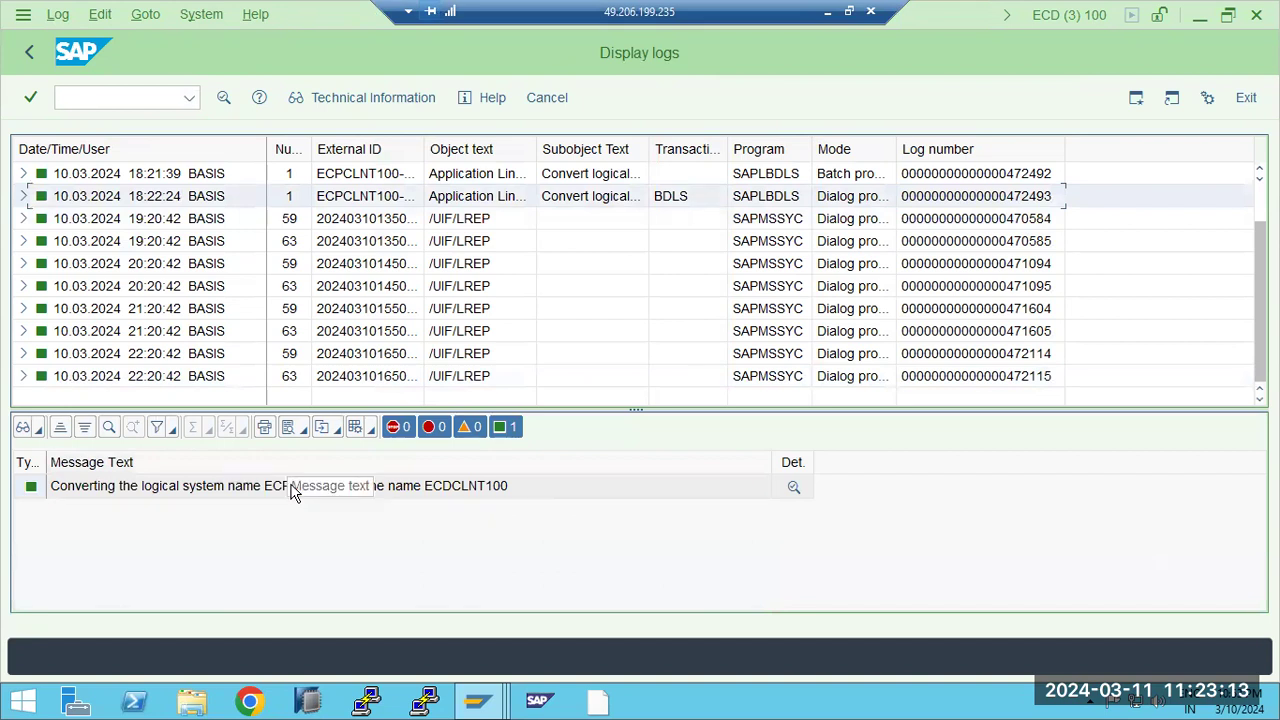
{"action": "left_click", "coordinate": [350, 183]}
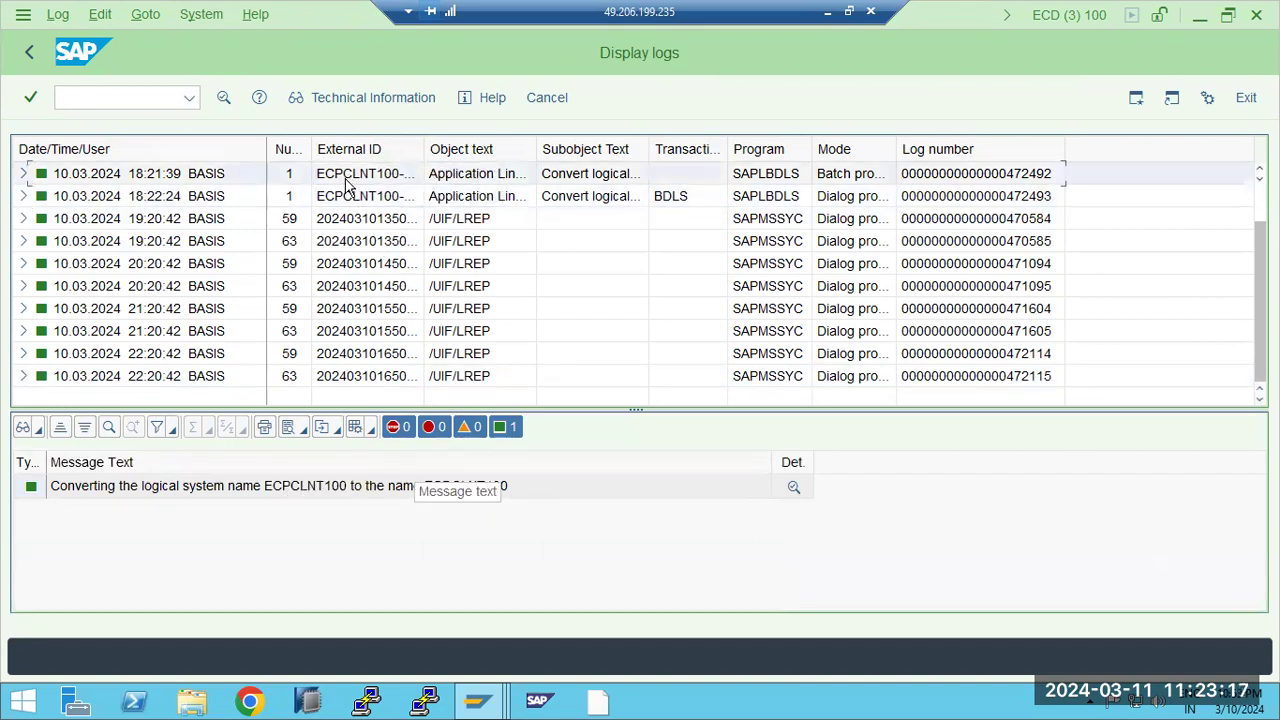
{"action": "scroll", "coordinate": [347, 184], "scroll_direction": "up", "scroll_amount": 3}
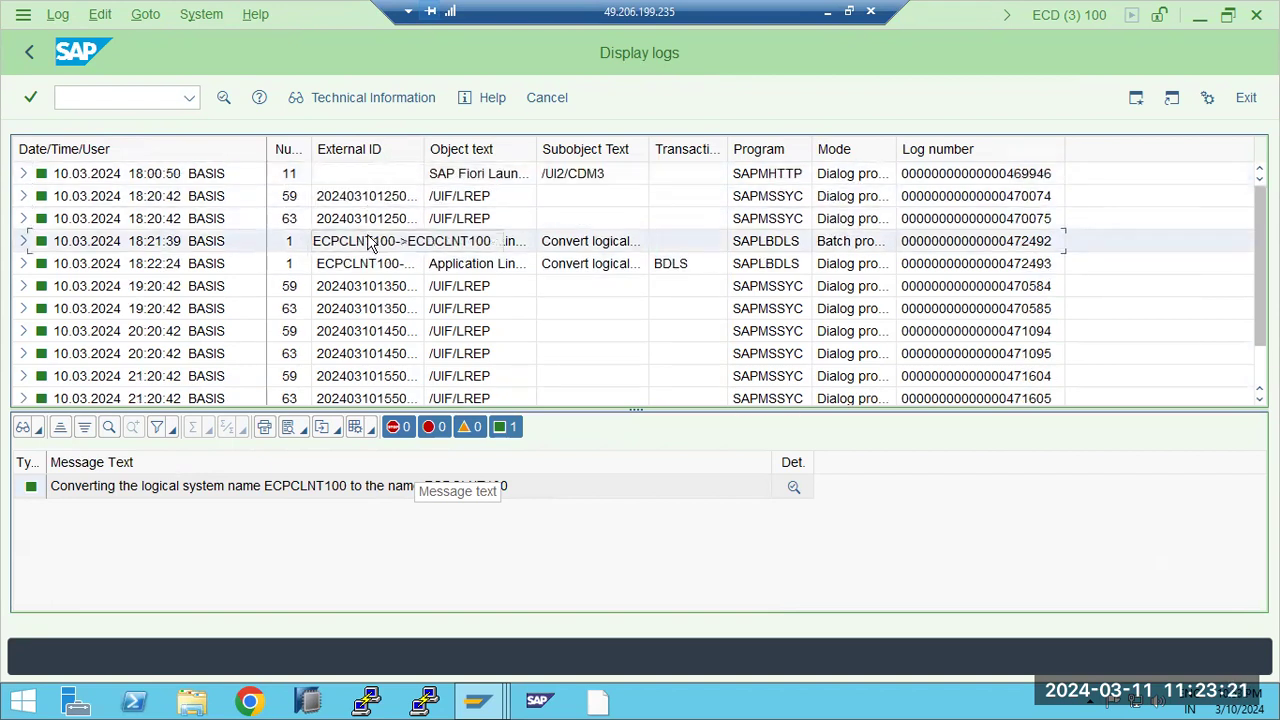
{"action": "scroll", "coordinate": [370, 285], "scroll_direction": "down", "scroll_amount": 1}
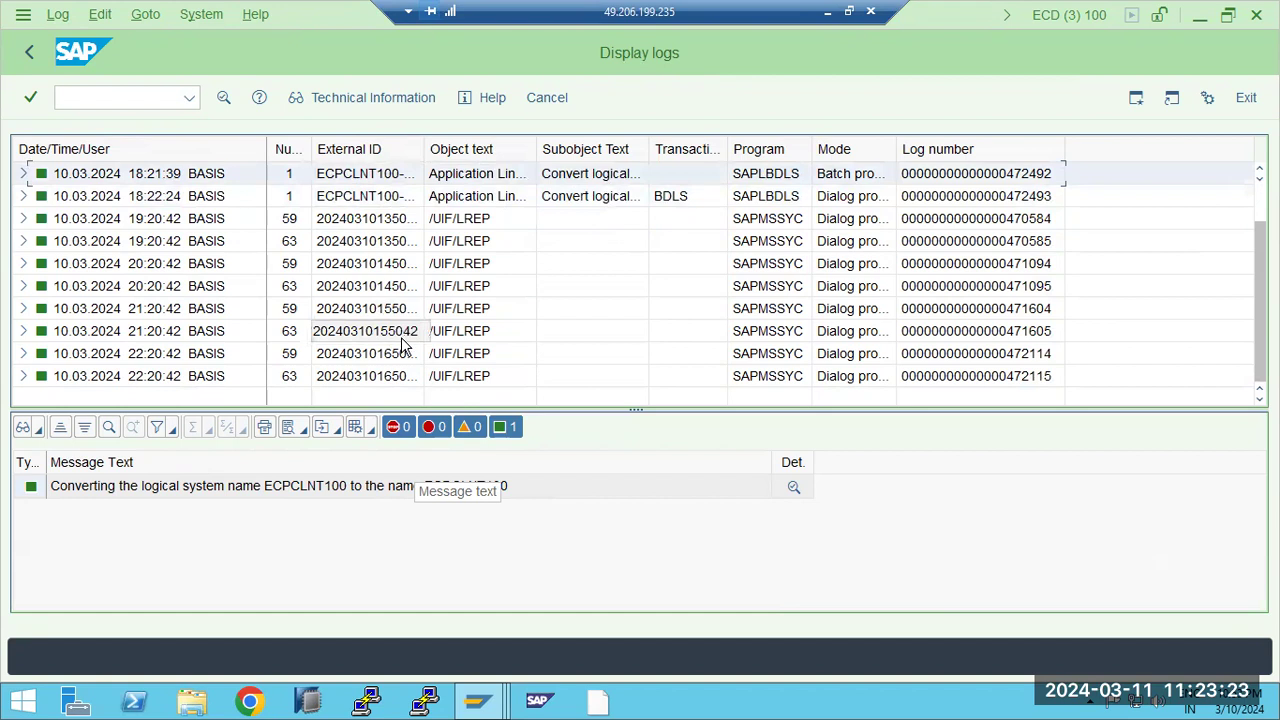
{"action": "scroll", "coordinate": [408, 360], "scroll_direction": "up", "scroll_amount": 1}
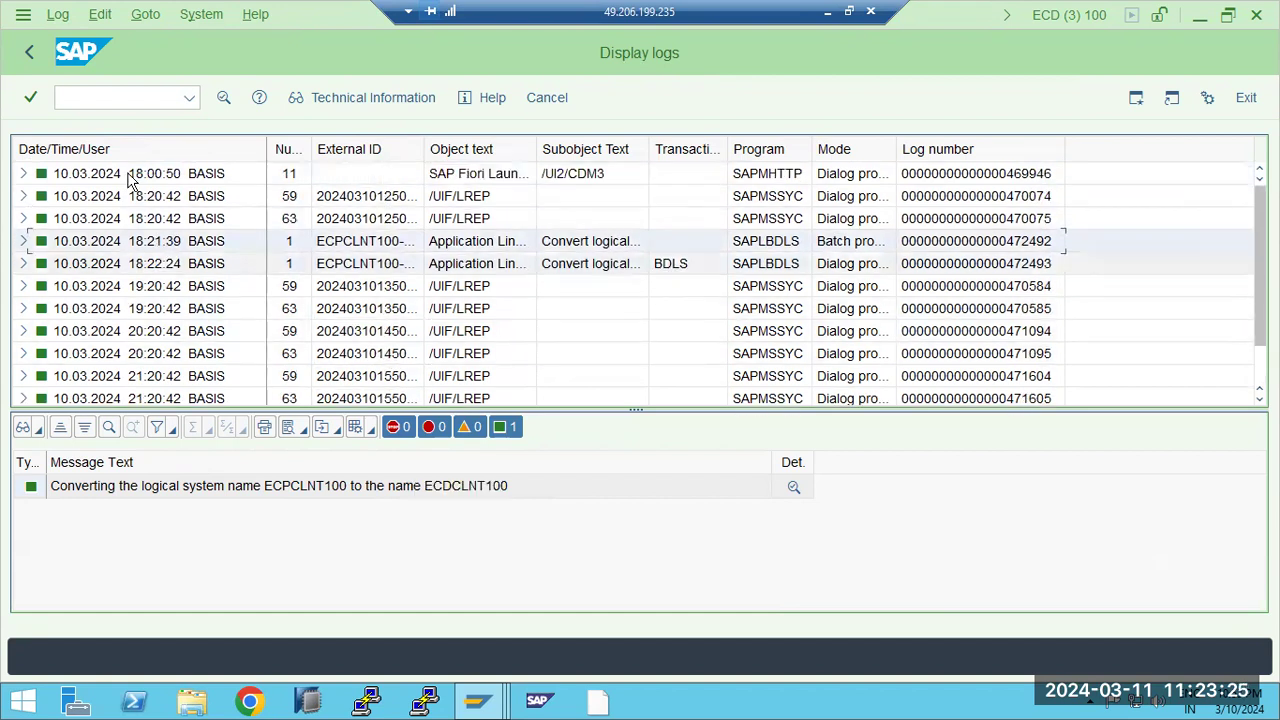
{"action": "left_click", "coordinate": [28, 55]}
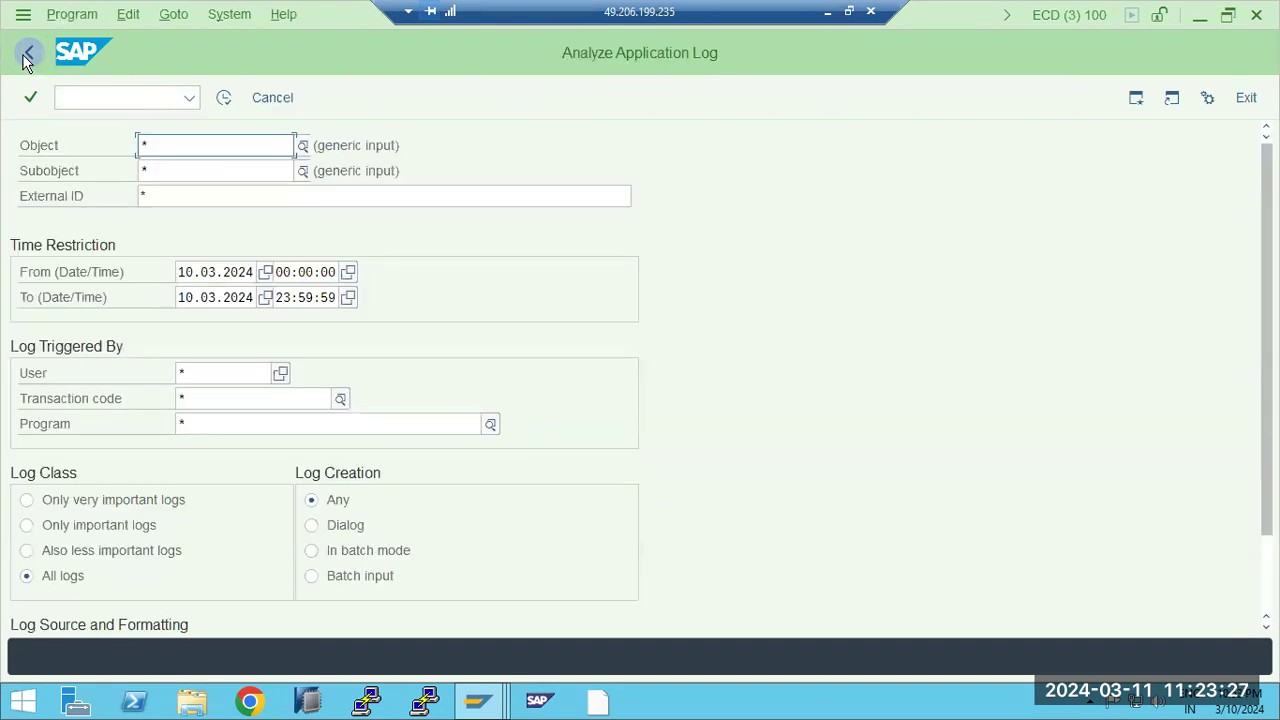
{"action": "left_click", "coordinate": [27, 58]}
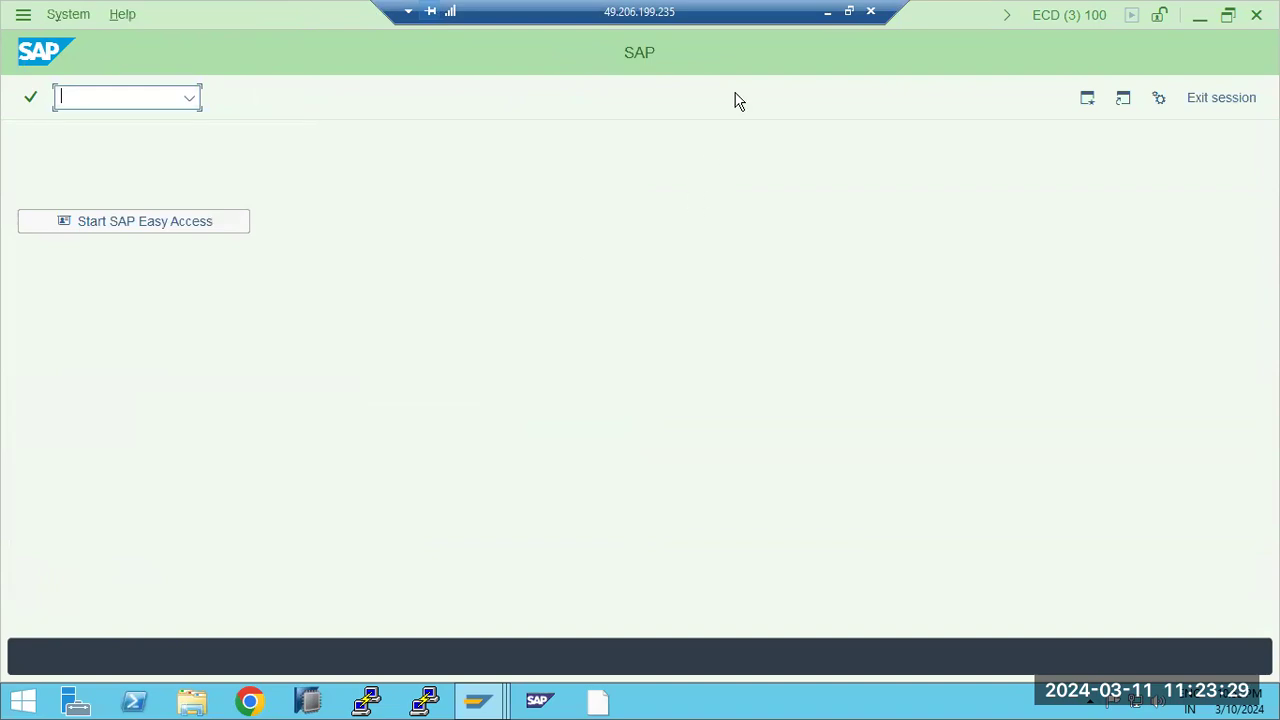
{"action": "left_click", "coordinate": [827, 11]}
Step: Add '14)release std jobs' and '15)delete the old ST03n history data' below the ECDCLNT100 line
{"action": "left_click", "coordinate": [222, 546]}
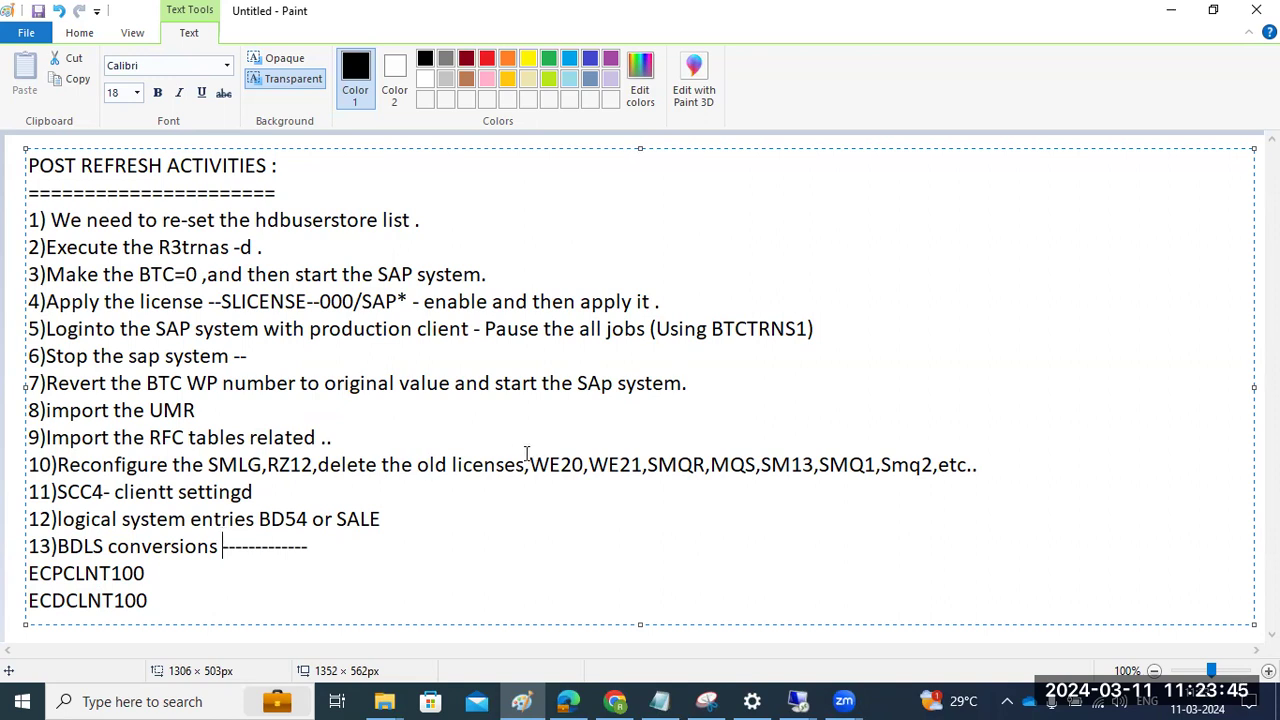
{"action": "left_click", "coordinate": [187, 603]}
{"action": "key", "text": "Return"}
{"action": "type", "text": "14)release std jobs"}
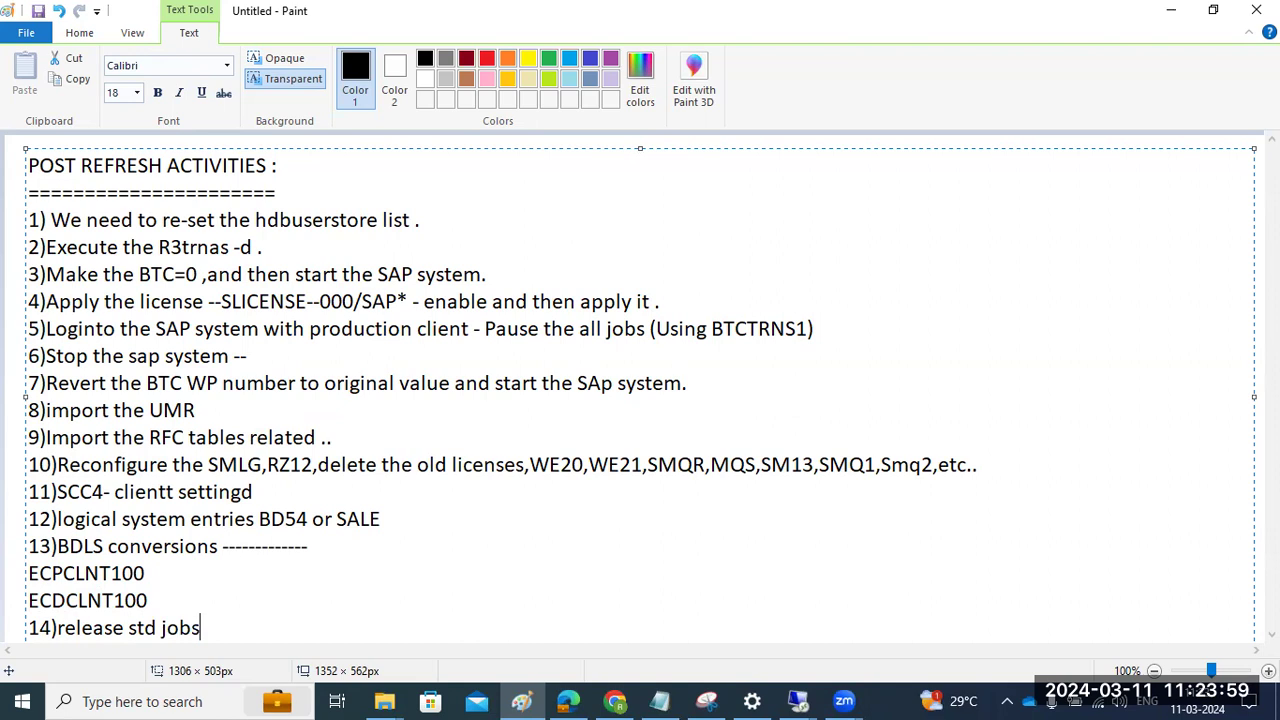
{"action": "key", "text": "Return"}
{"action": "type", "text": "15"}
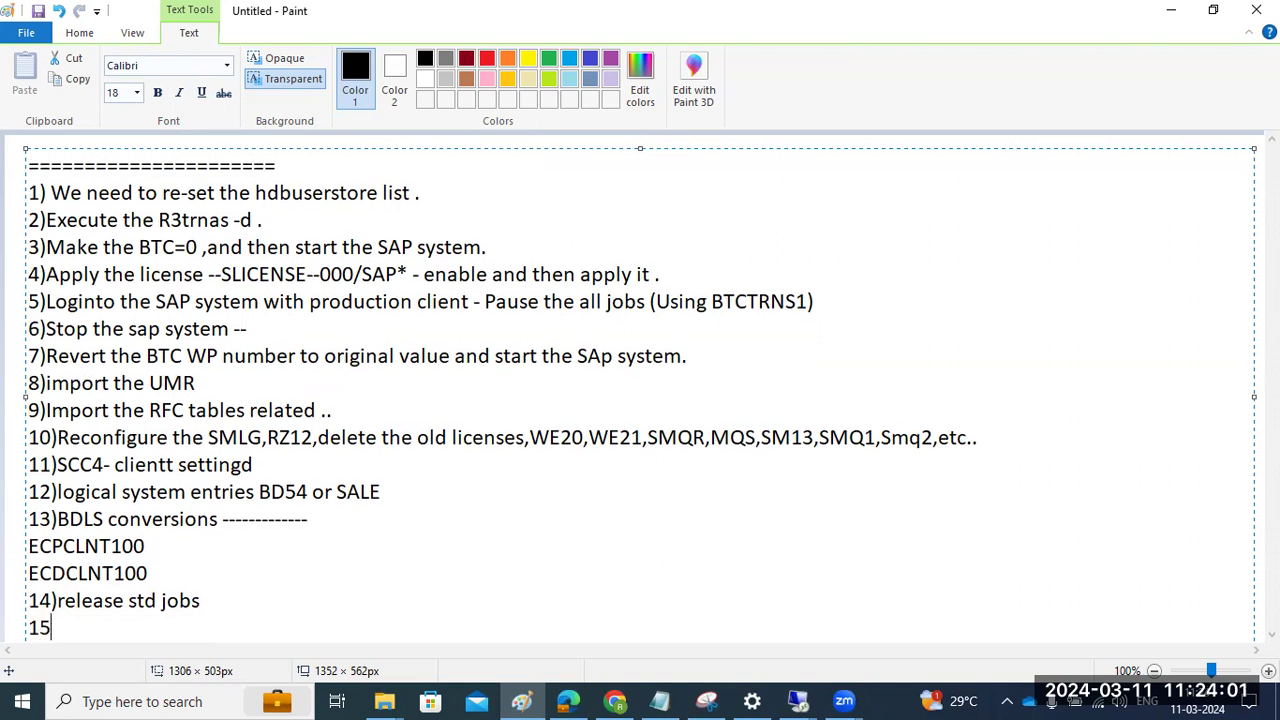
{"action": "type", "text": ")delete the old ST03n "}
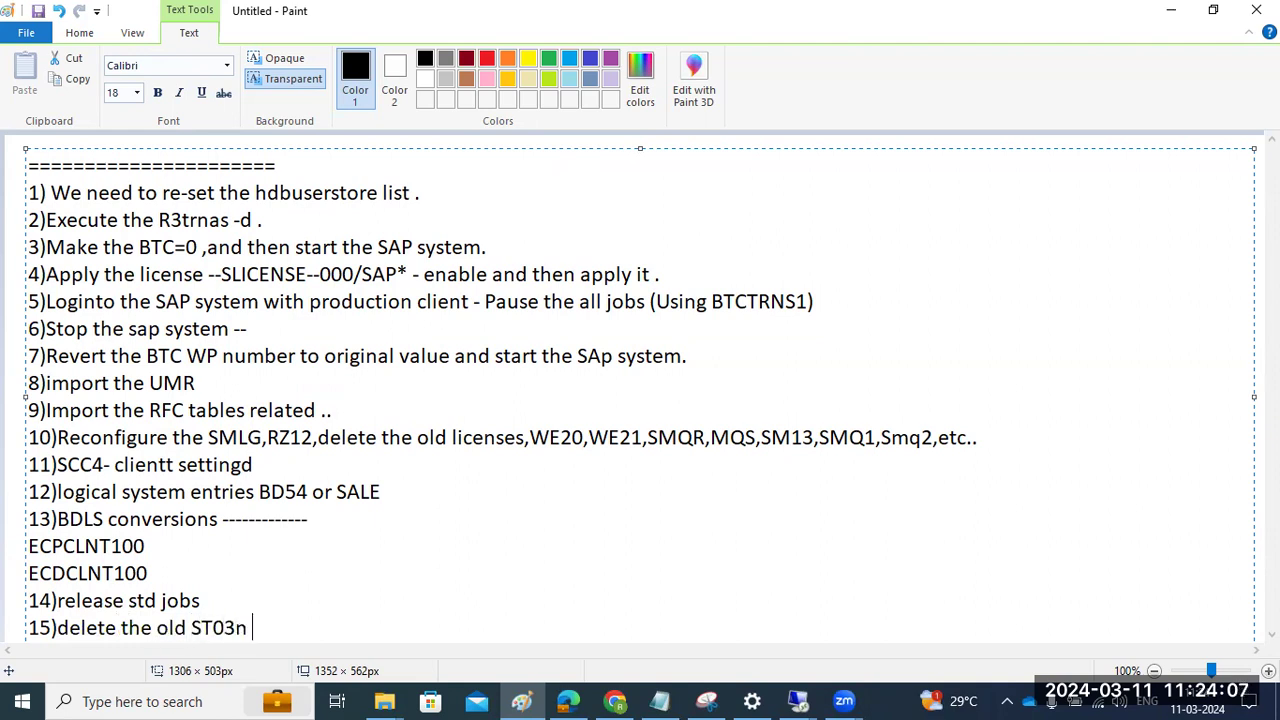
{"action": "type", "text": "history data"}
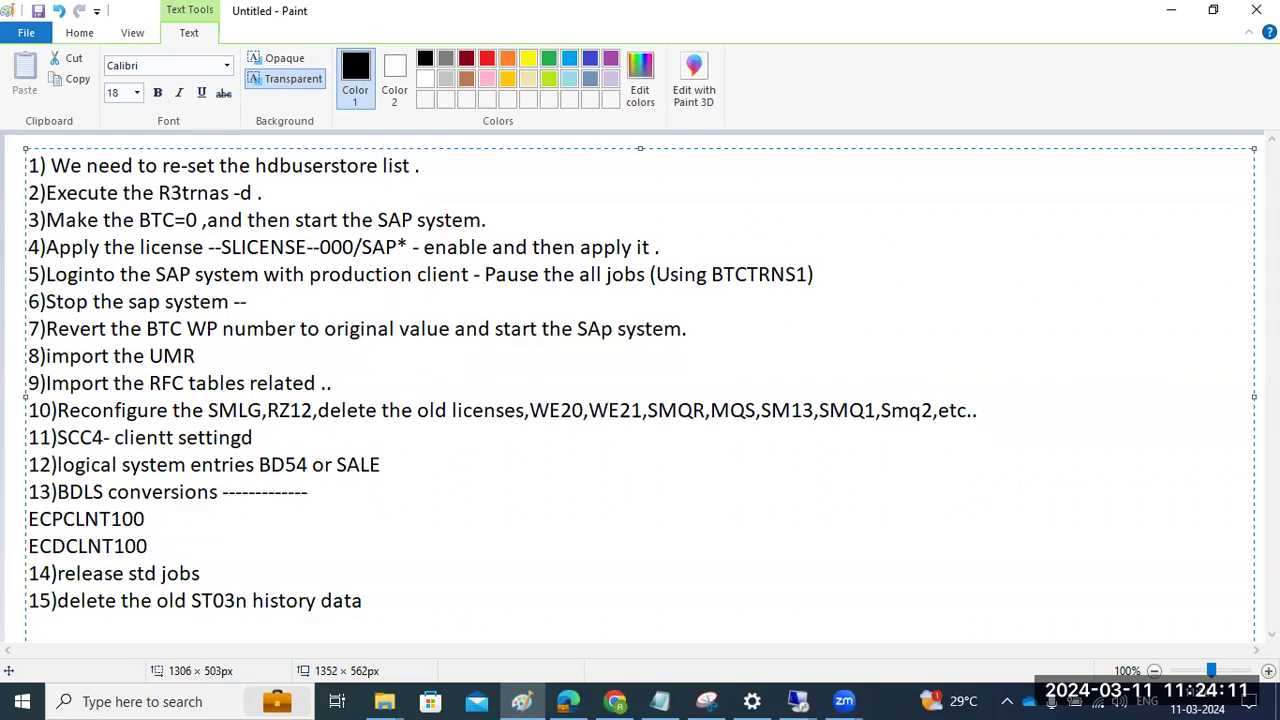
Step: Begin item 16 in Paint, then open the ST03 workload monitor in SAP
{"action": "type", "text": "6"}
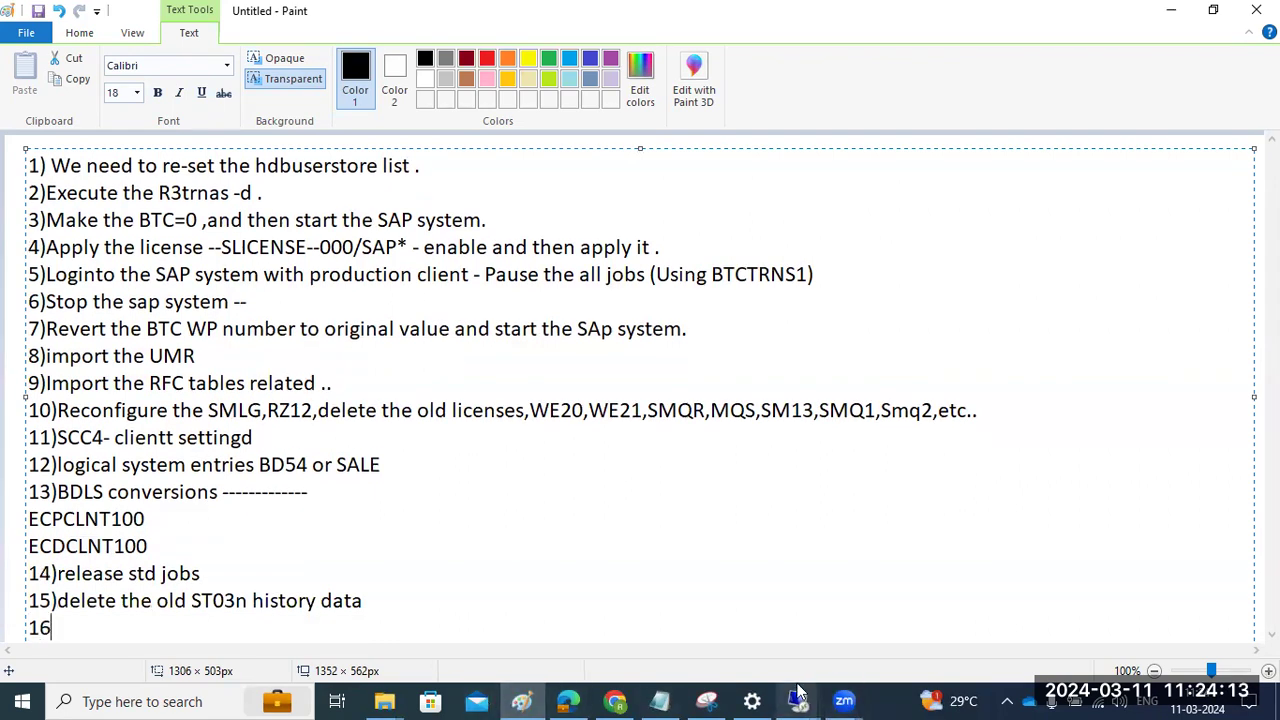
{"action": "mouse_move", "coordinate": [798, 700]}
{"action": "left_click", "coordinate": [821, 615]}
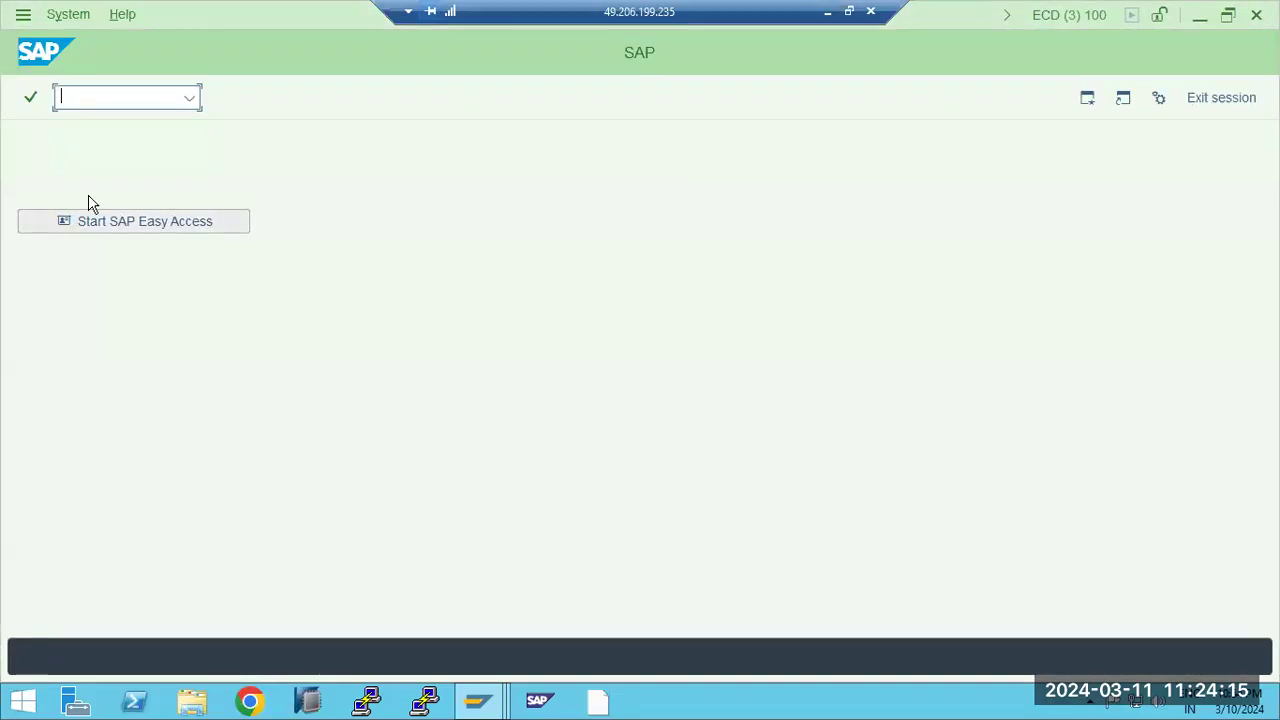
{"action": "type", "text": "st03"}
{"action": "key", "text": "Return"}
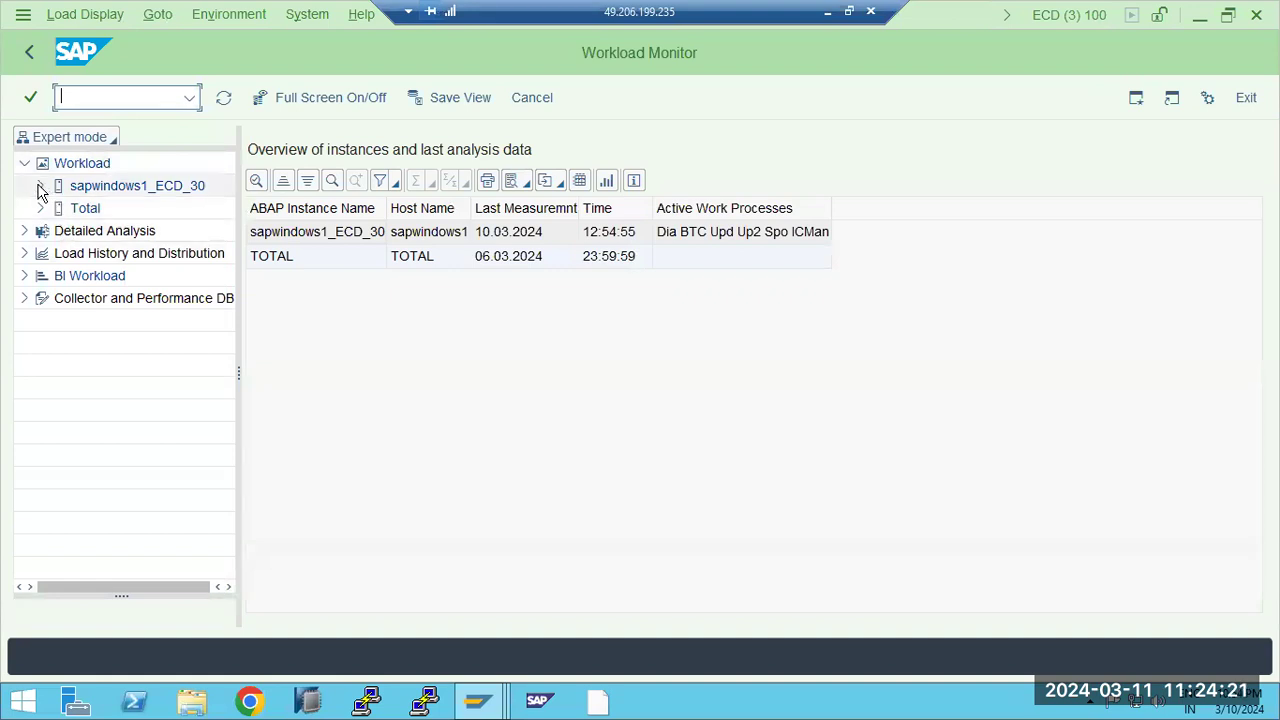
{"action": "left_click", "coordinate": [41, 209]}
{"action": "left_click", "coordinate": [41, 209]}
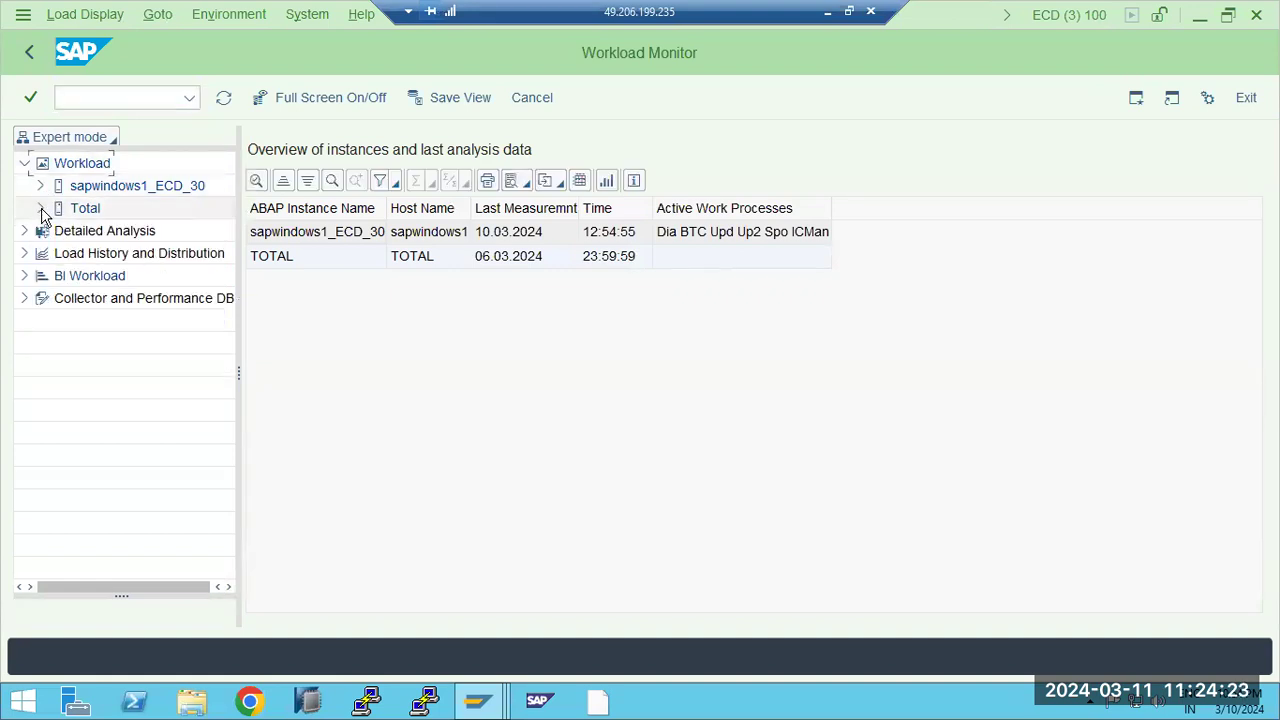
Step: Browse Collector and Performance DB to the Workload Collector Database contents, then exit the monitor
{"action": "left_click", "coordinate": [24, 299]}
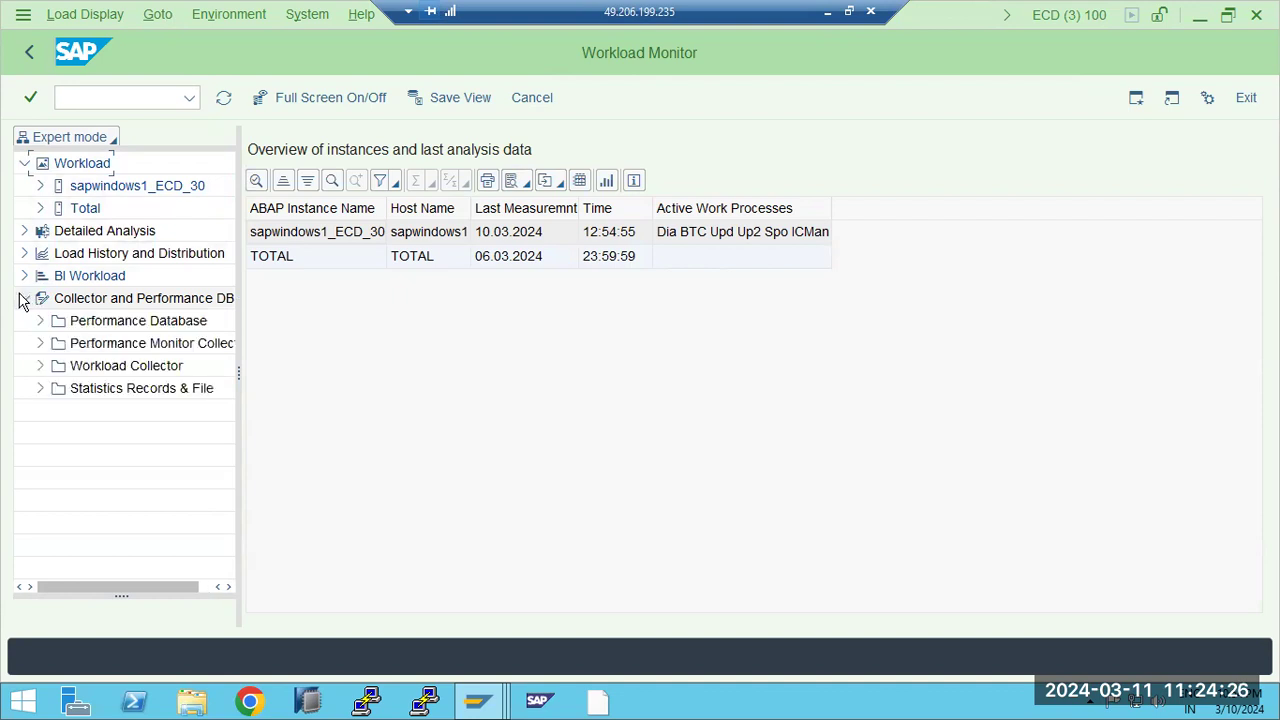
{"action": "left_click", "coordinate": [41, 344]}
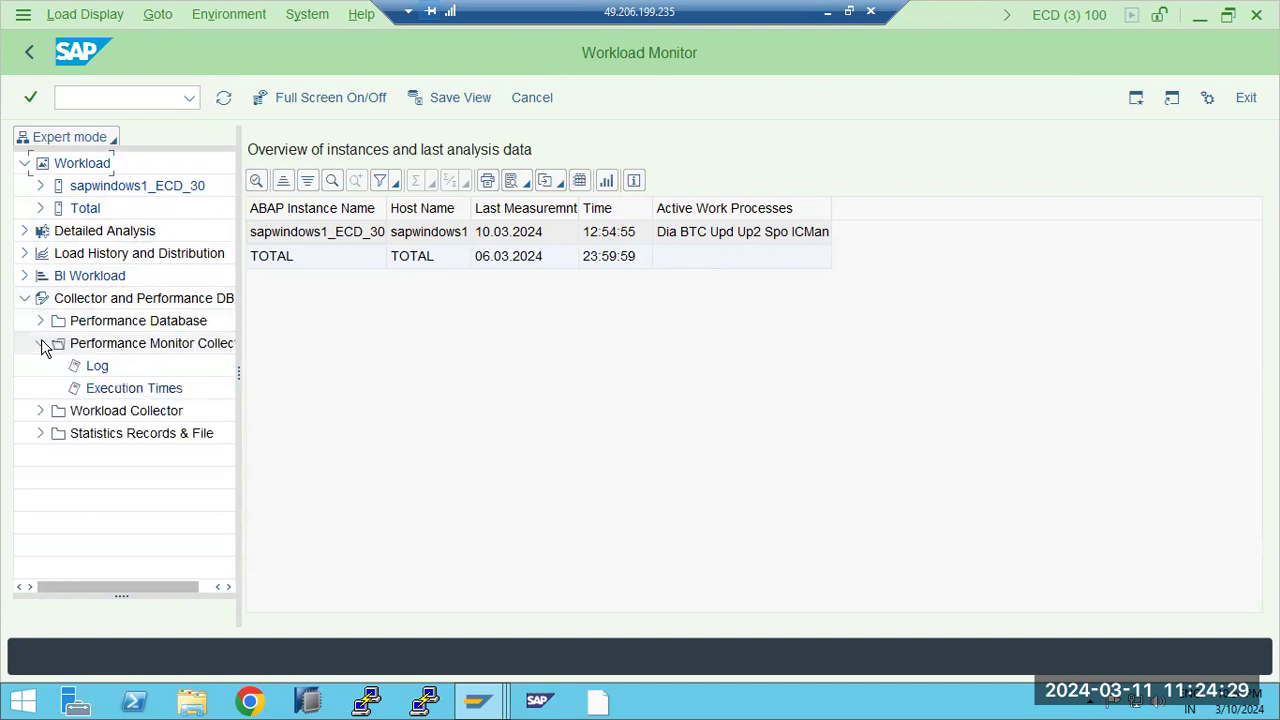
{"action": "left_click", "coordinate": [40, 321]}
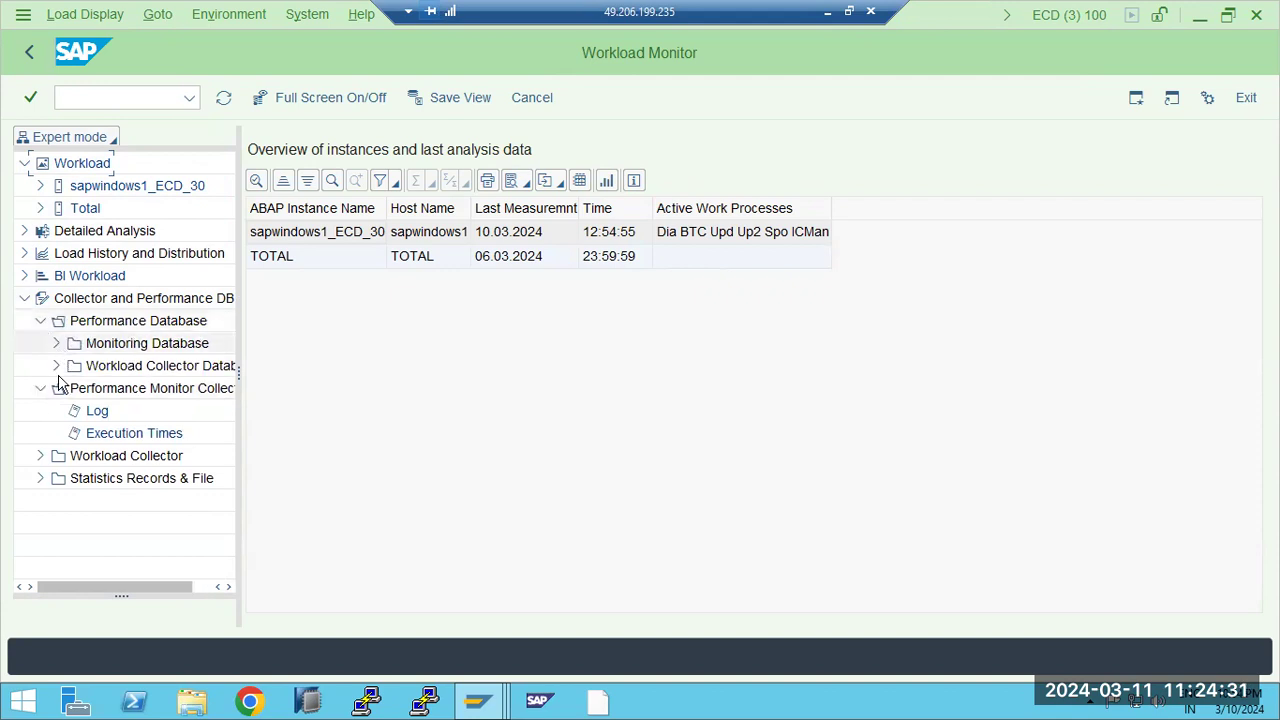
{"action": "left_click", "coordinate": [56, 365]}
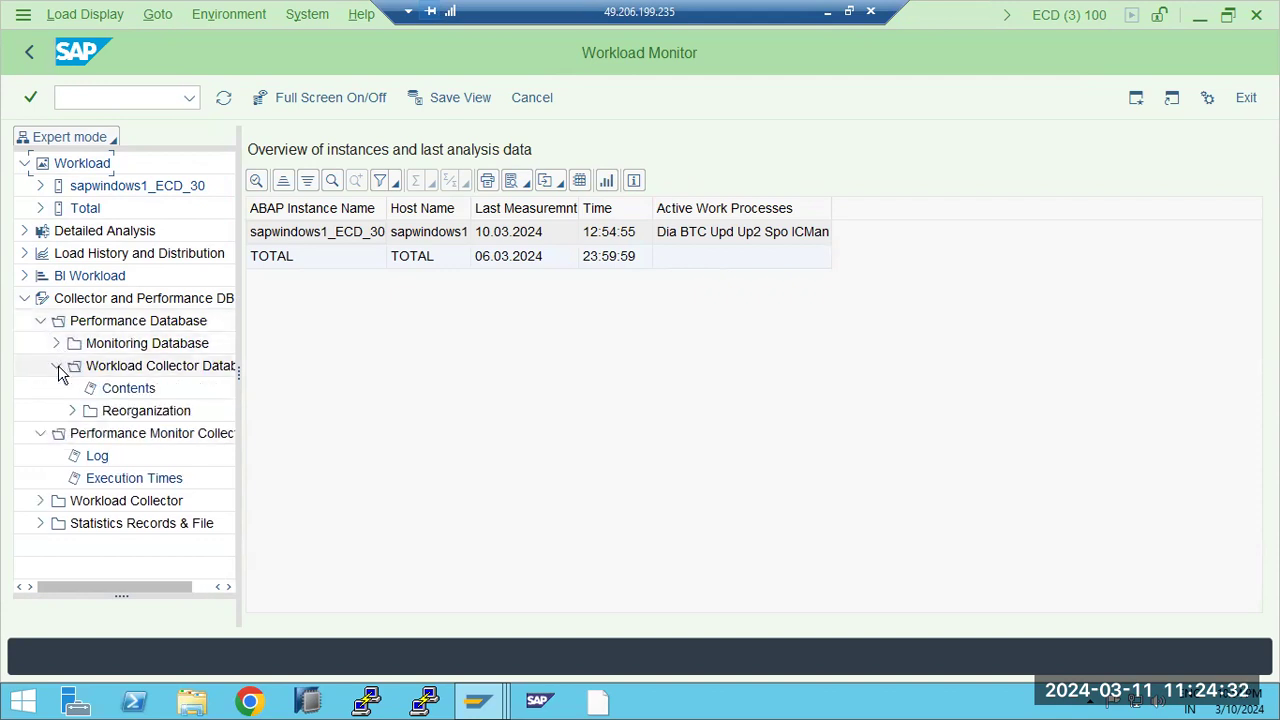
{"action": "left_click", "coordinate": [112, 388]}
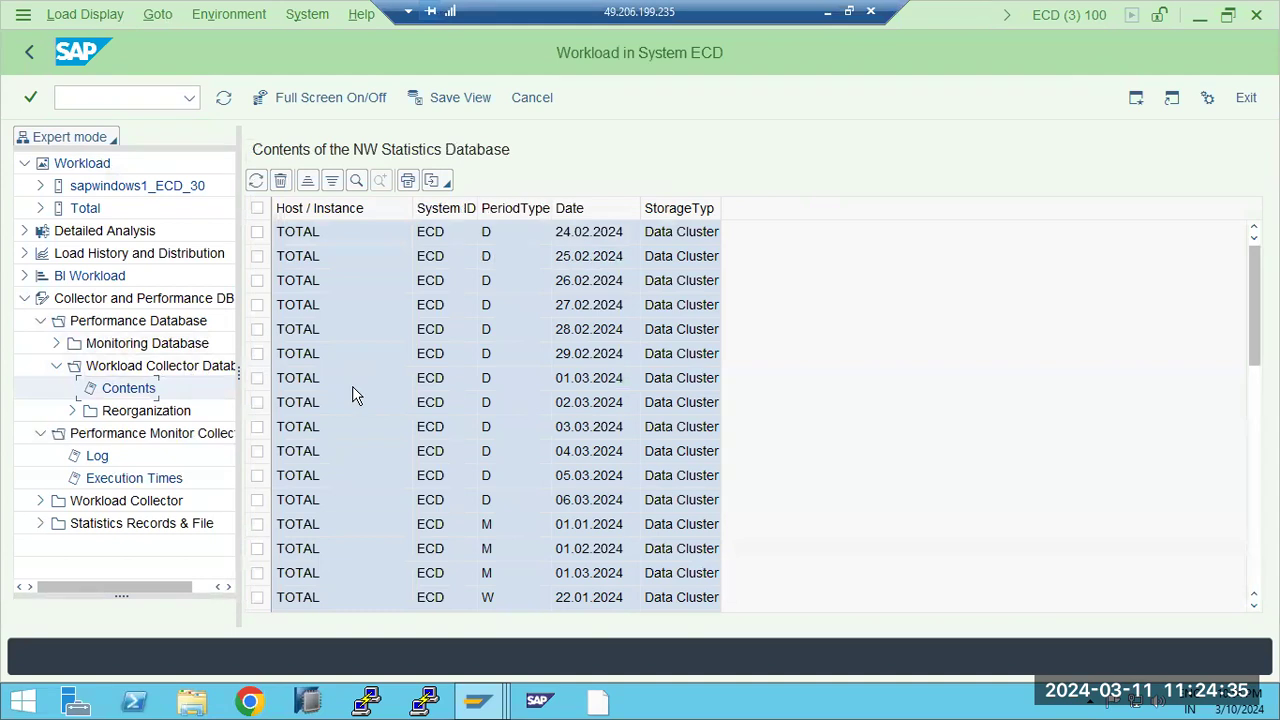
{"action": "scroll", "coordinate": [383, 455], "scroll_direction": "down", "scroll_amount": 10}
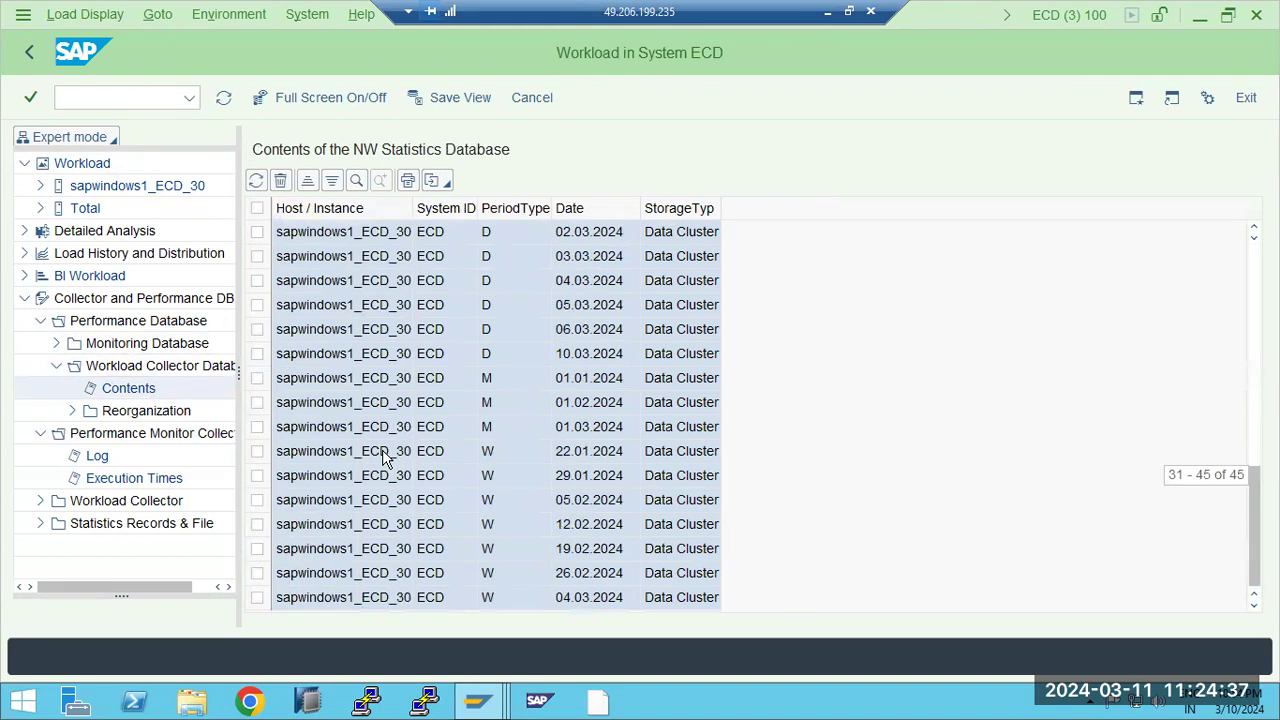
{"action": "left_click", "coordinate": [29, 52]}
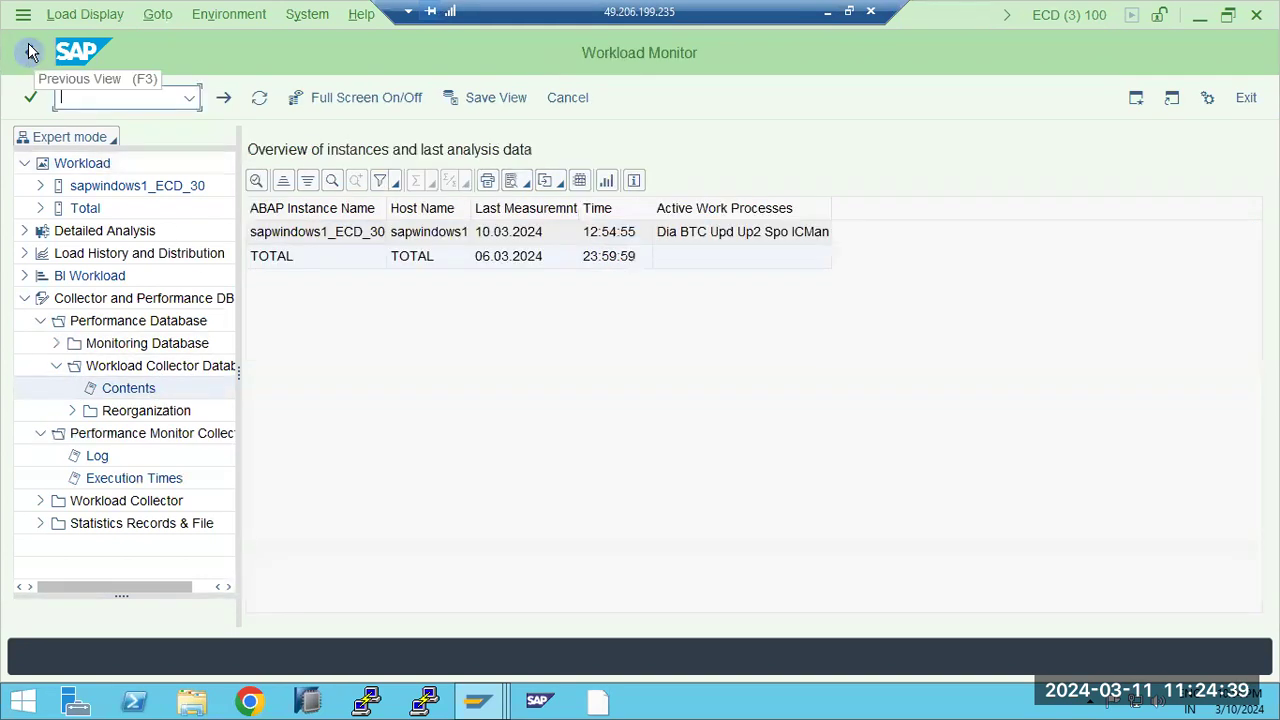
{"action": "left_click", "coordinate": [29, 52]}
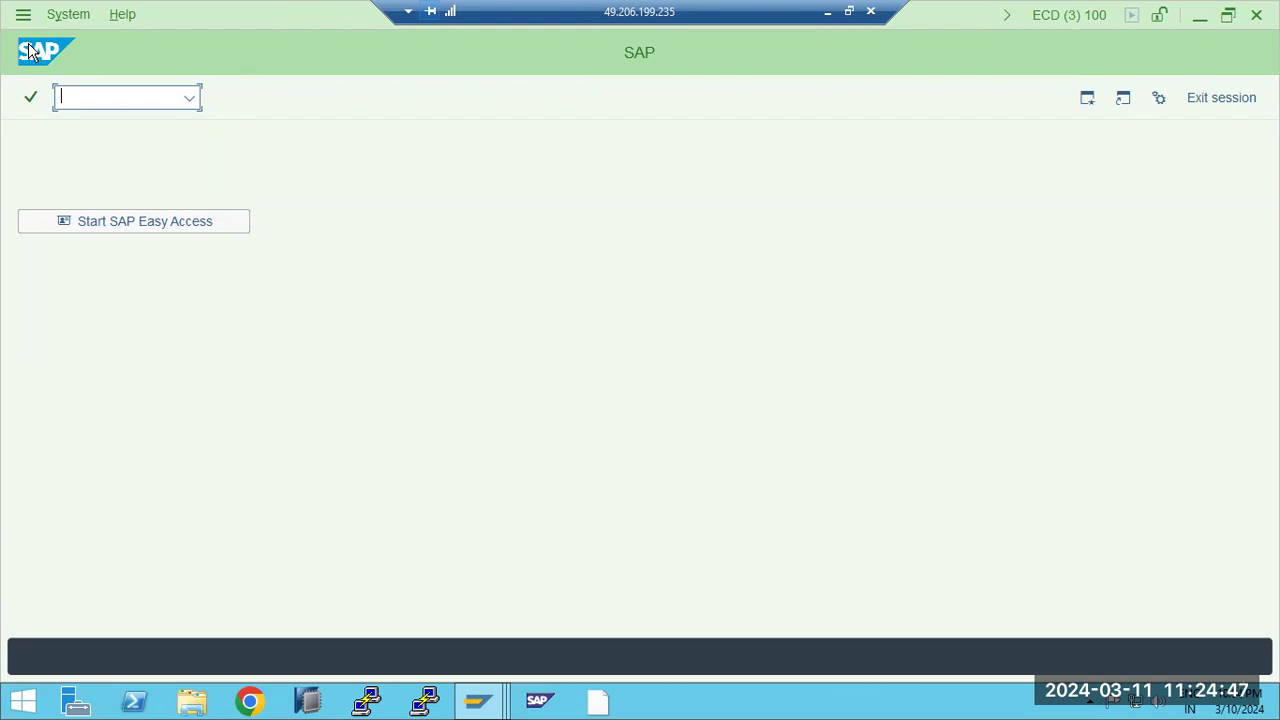
{"action": "type", "text": "rz10"}
{"action": "key", "text": "Return"}
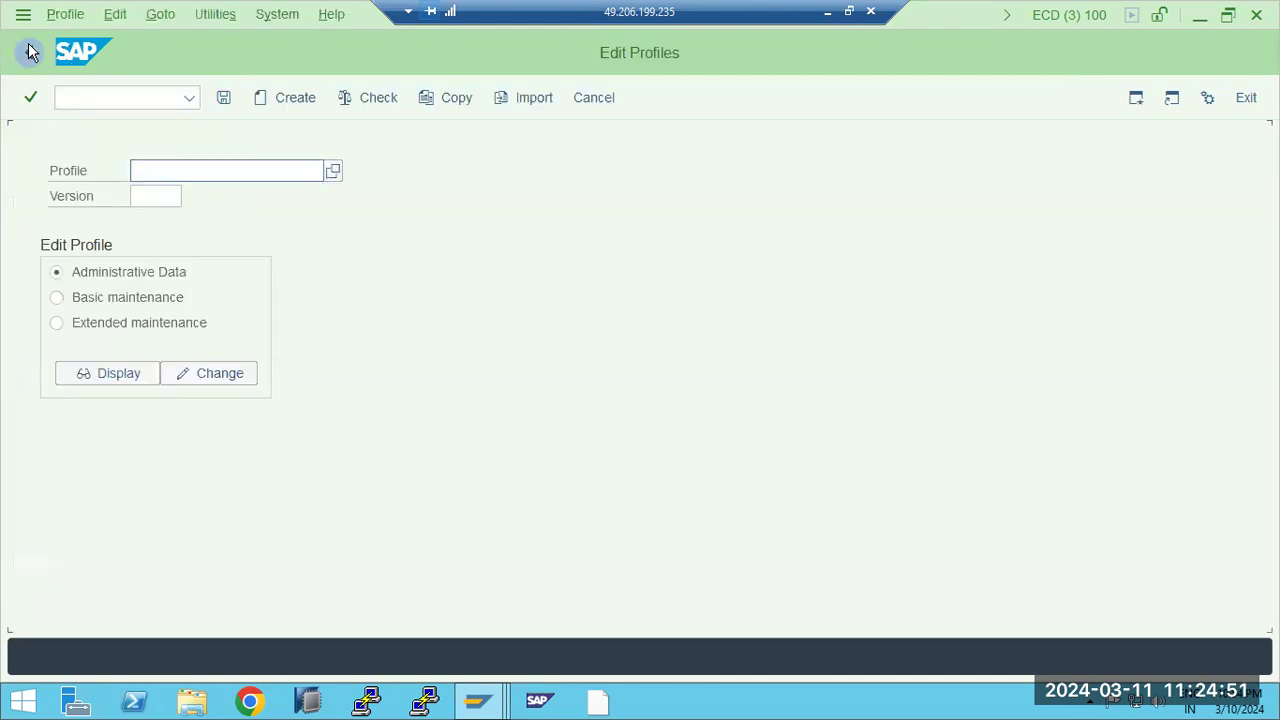
{"action": "left_click", "coordinate": [215, 14]}
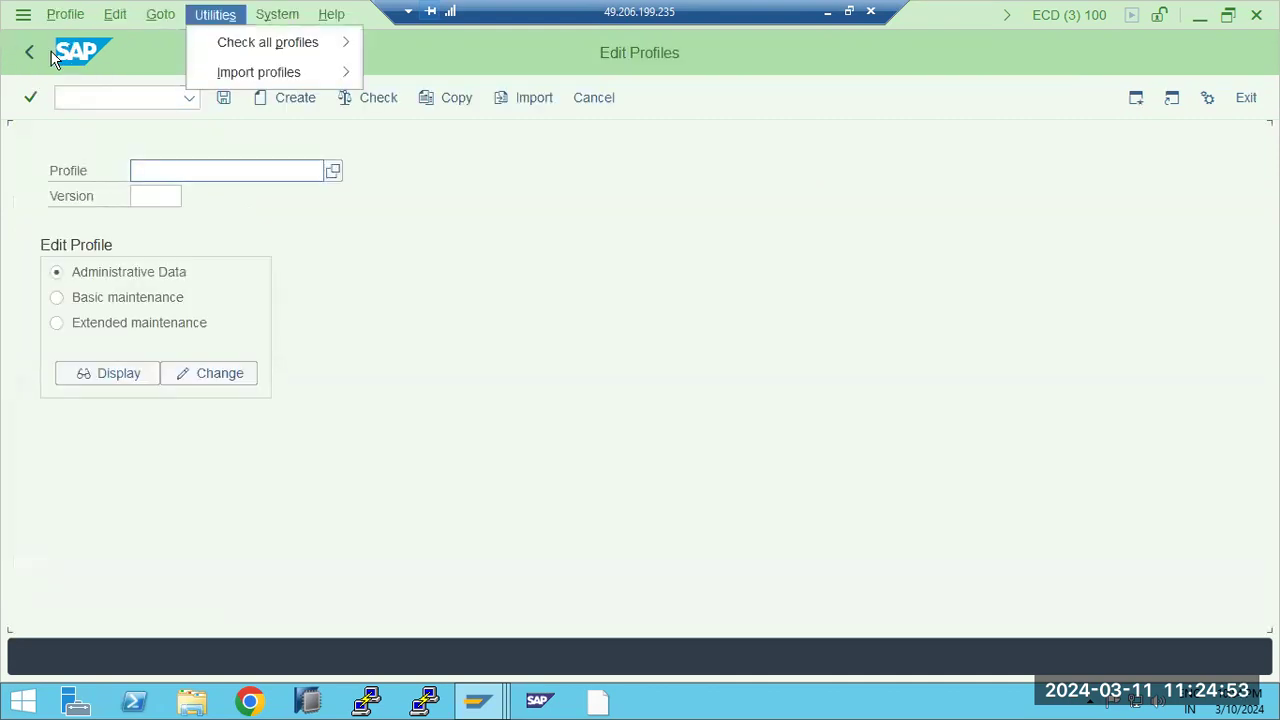
{"action": "mouse_move", "coordinate": [259, 72]}
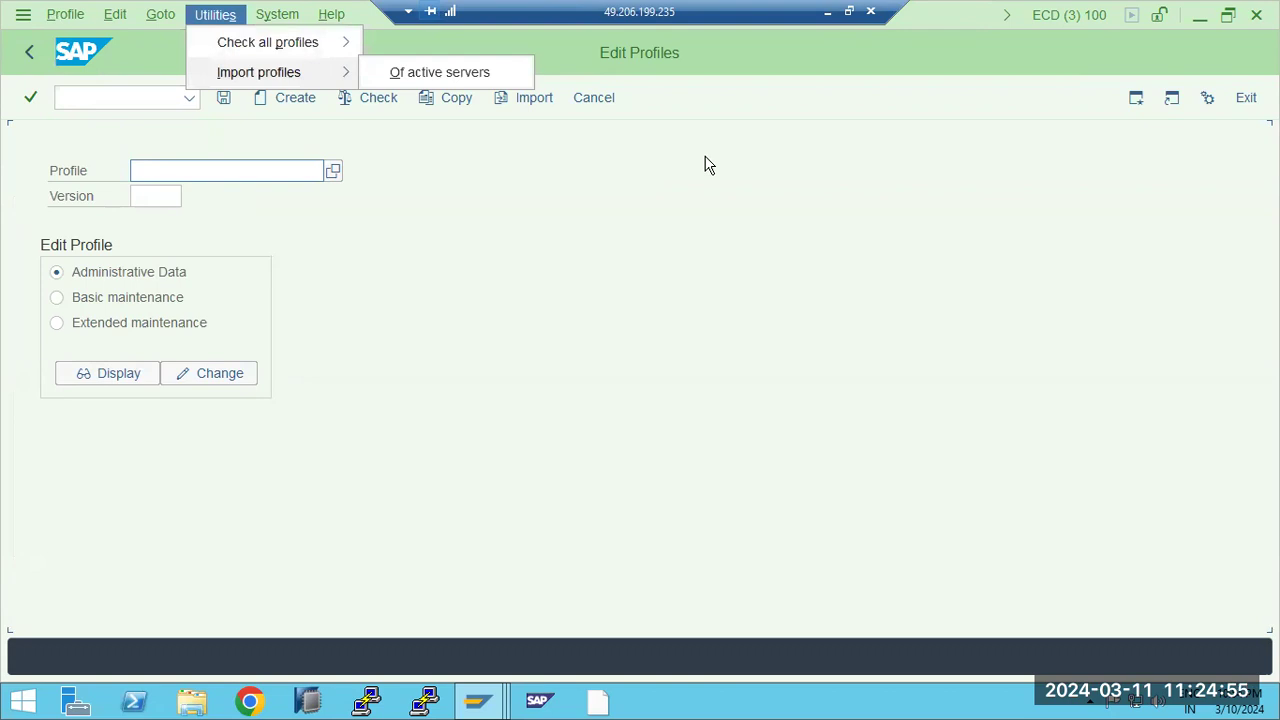
{"action": "left_click", "coordinate": [31, 53]}
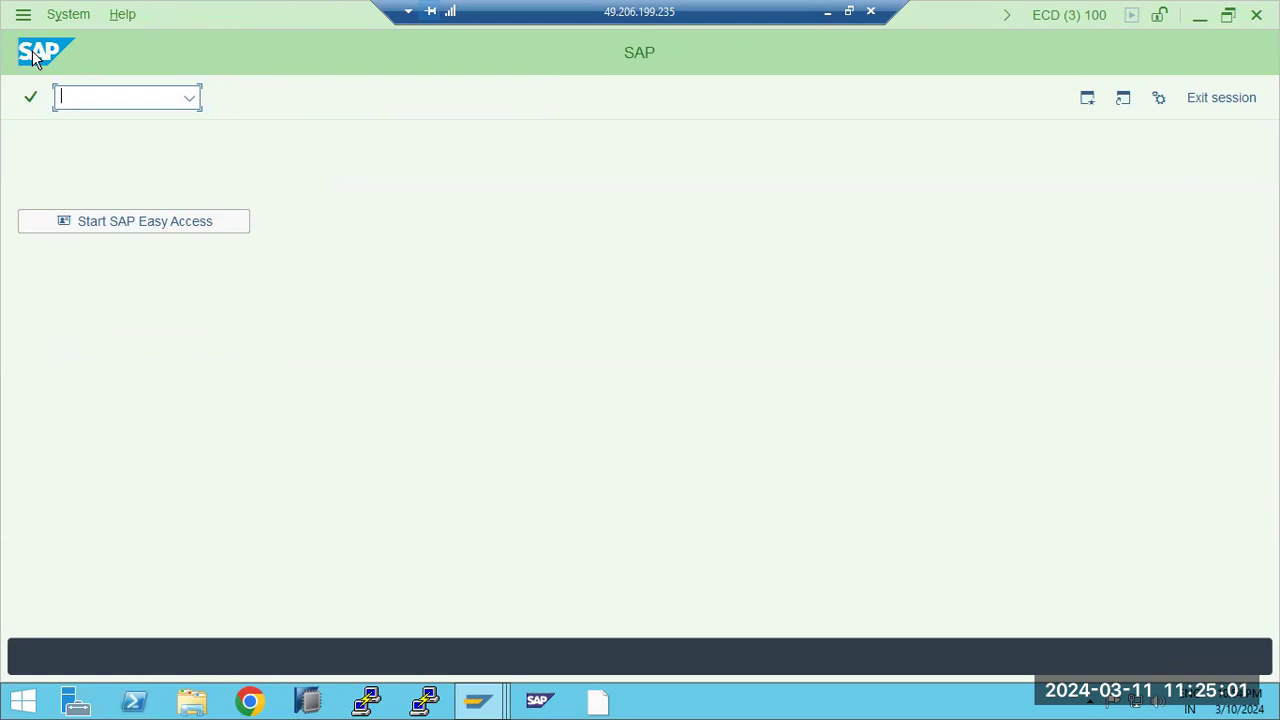
Step: Complete the '16)' label and highlight text in the hdbuserstore, R3trans and license items
{"action": "left_click", "coordinate": [828, 11]}
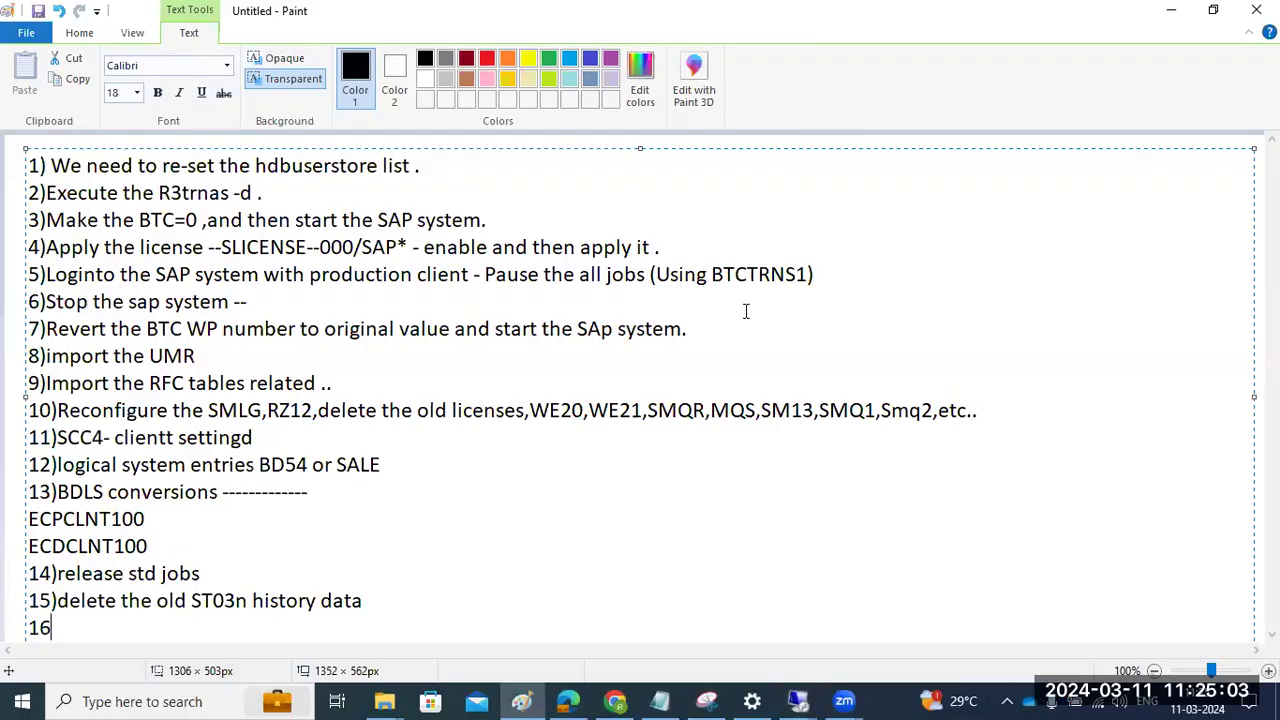
{"action": "type", "text": ")"}
{"action": "left_click_drag", "start_coordinate": [200, 172], "coordinate": [298, 168]}
{"action": "left_click_drag", "start_coordinate": [170, 192], "coordinate": [445, 218]}
{"action": "left_click_drag", "start_coordinate": [209, 247], "coordinate": [240, 256]}
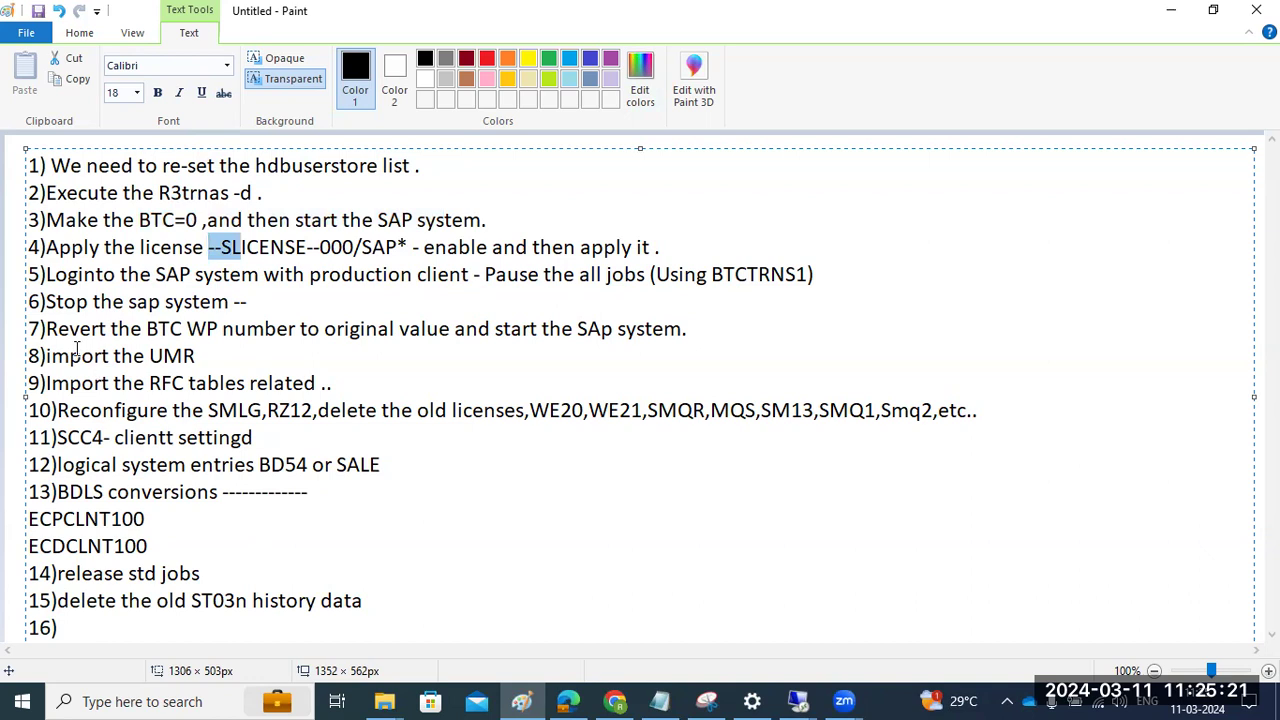
Step: Colour checklist items 8 and 9 orange and select the BDLS conversions item
{"action": "left_click_drag", "start_coordinate": [32, 355], "coordinate": [332, 377]}
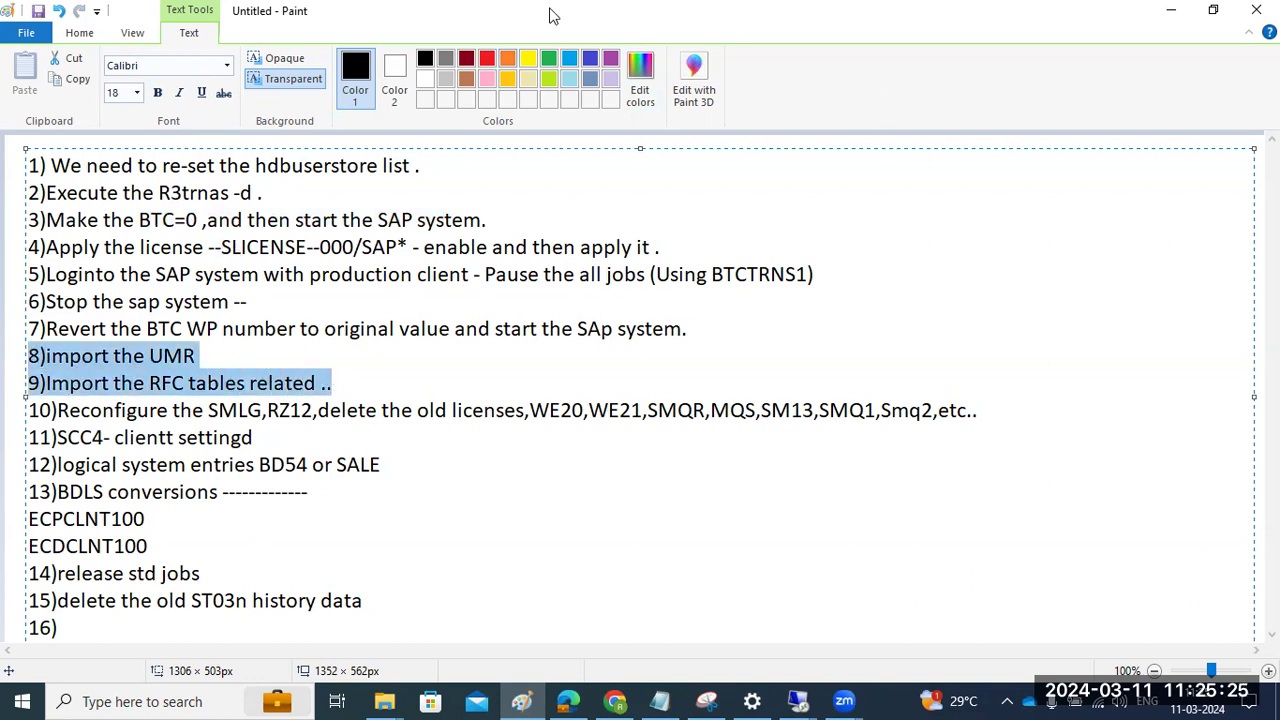
{"action": "left_click", "coordinate": [508, 59]}
{"action": "left_click_drag", "start_coordinate": [42, 492], "coordinate": [303, 493]}
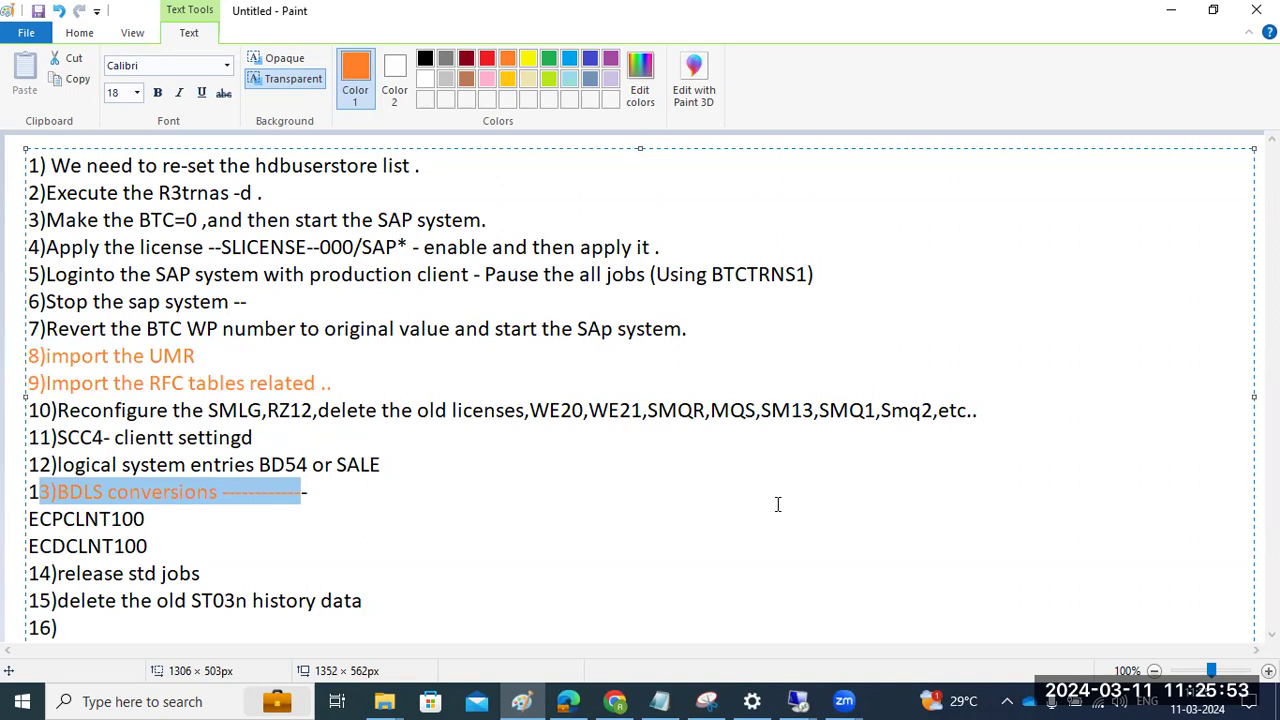
{"action": "left_click", "coordinate": [797, 701]}
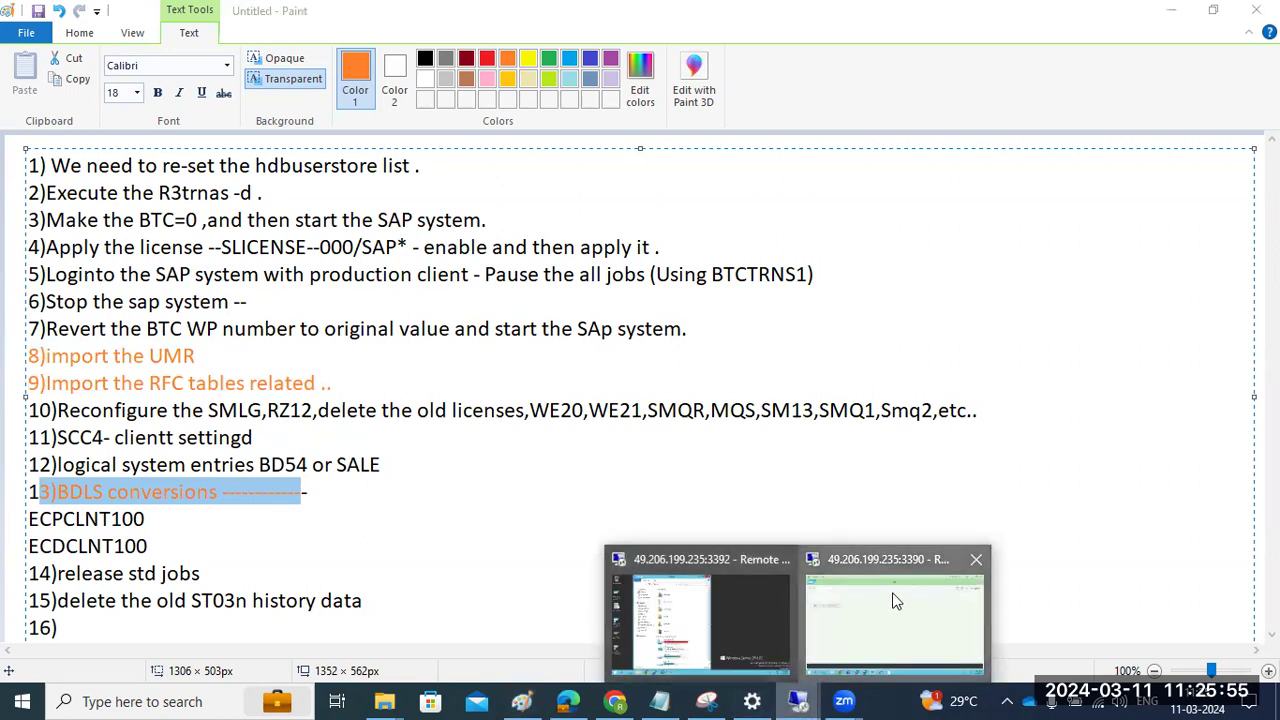
Step: Close the extra SAP session and leave the BDLS tool for SAP Easy Access
{"action": "left_click", "coordinate": [895, 600]}
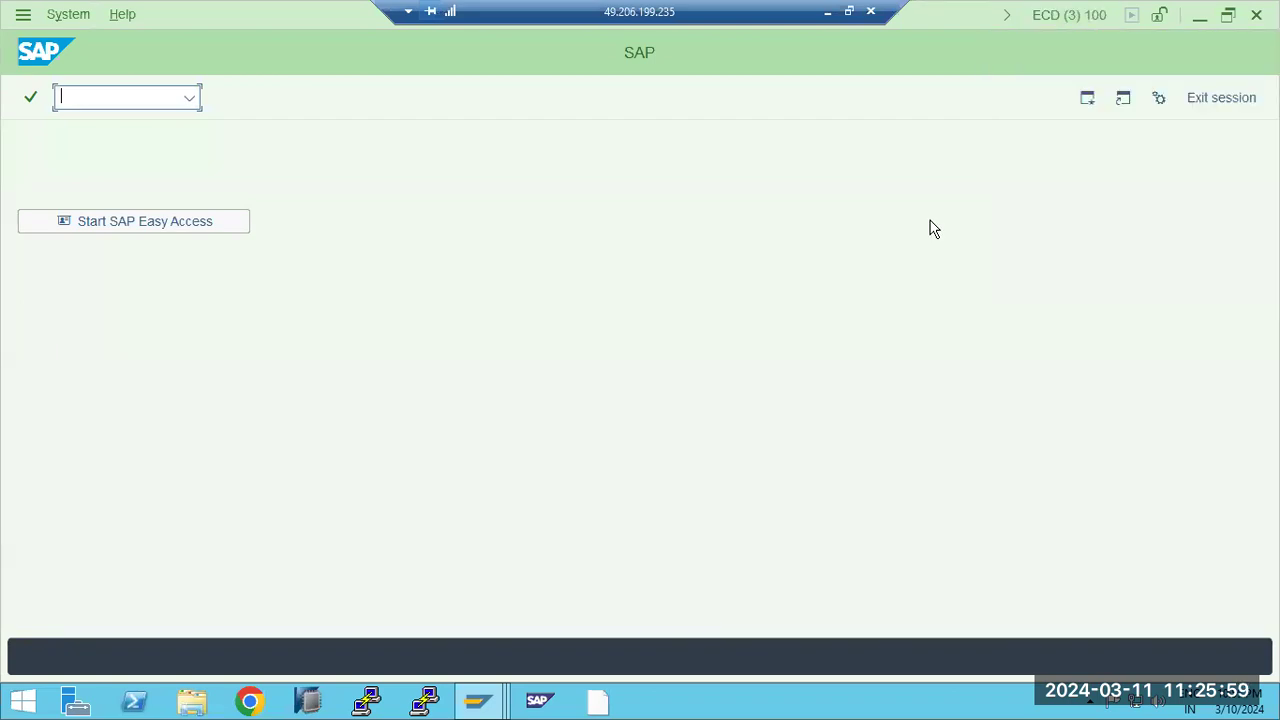
{"action": "left_click", "coordinate": [1222, 97]}
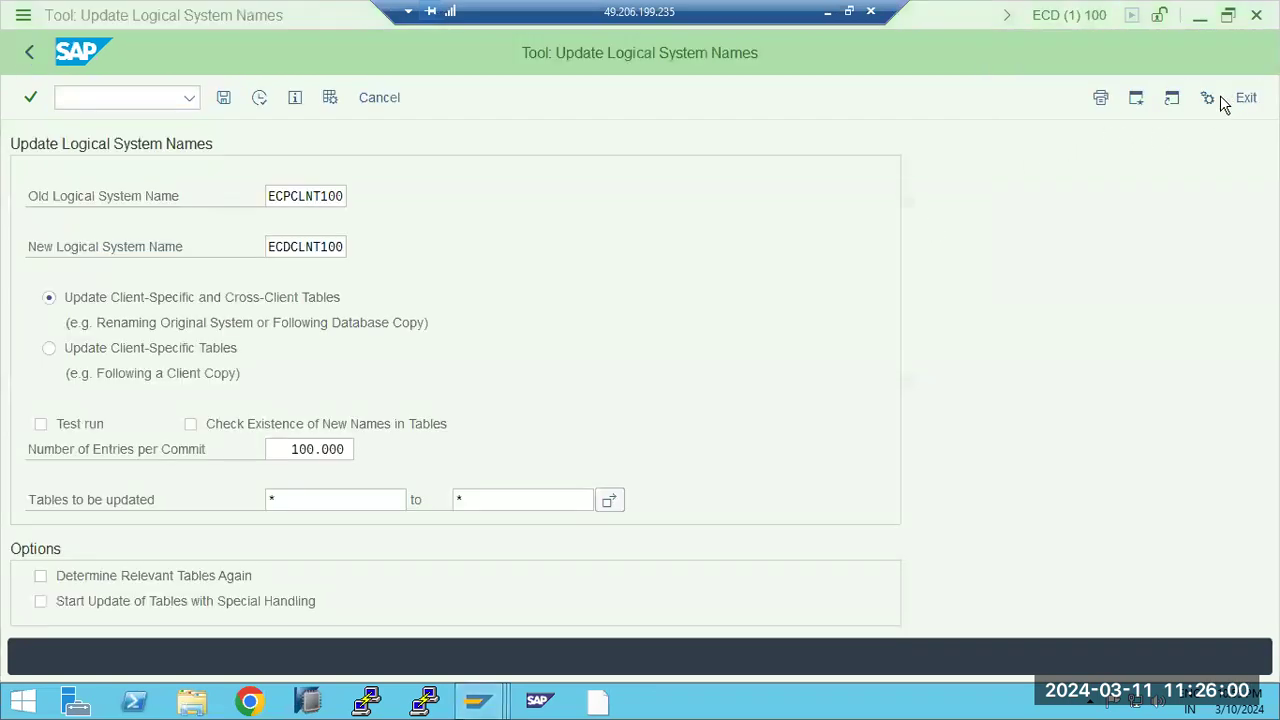
{"action": "left_click", "coordinate": [28, 51]}
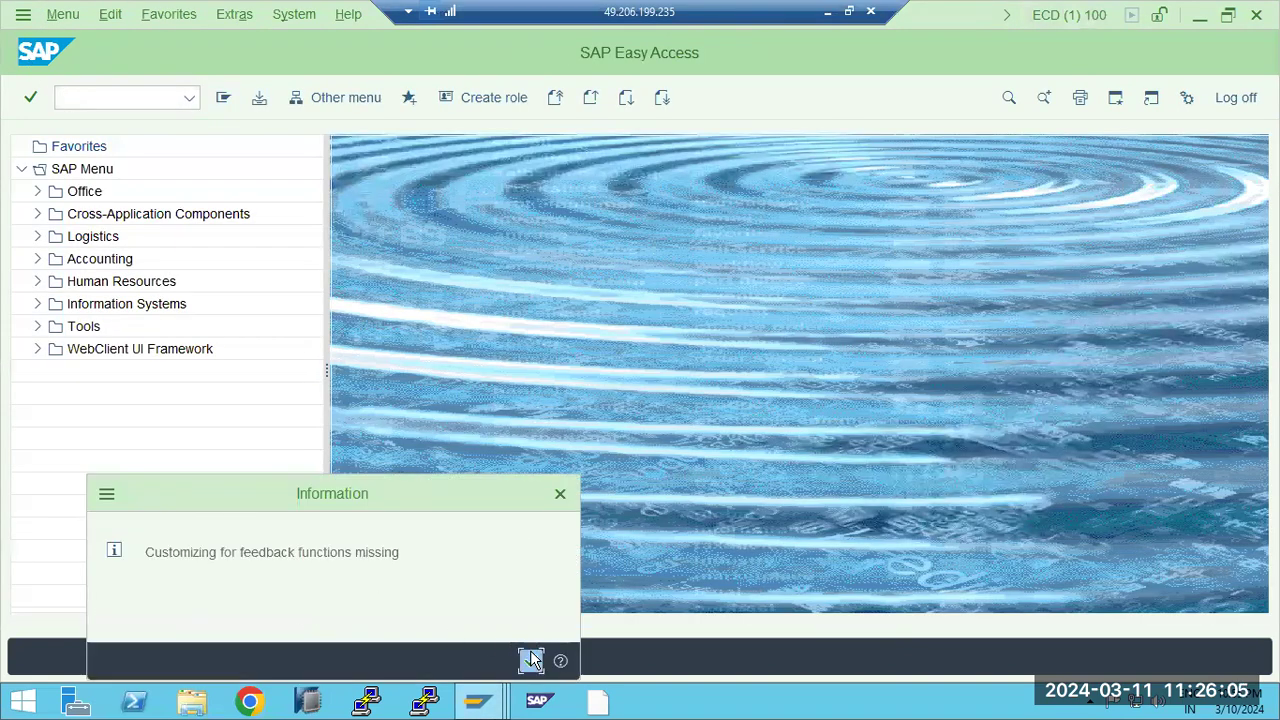
{"action": "left_click", "coordinate": [529, 660]}
{"action": "left_click", "coordinate": [108, 111]}
{"action": "type", "text": "se00"}
Step: In SOST, clear both send date fields to list outbound e-mail requests for all dates
{"action": "key", "text": "BackSpace"}
{"action": "key", "text": "BackSpace"}
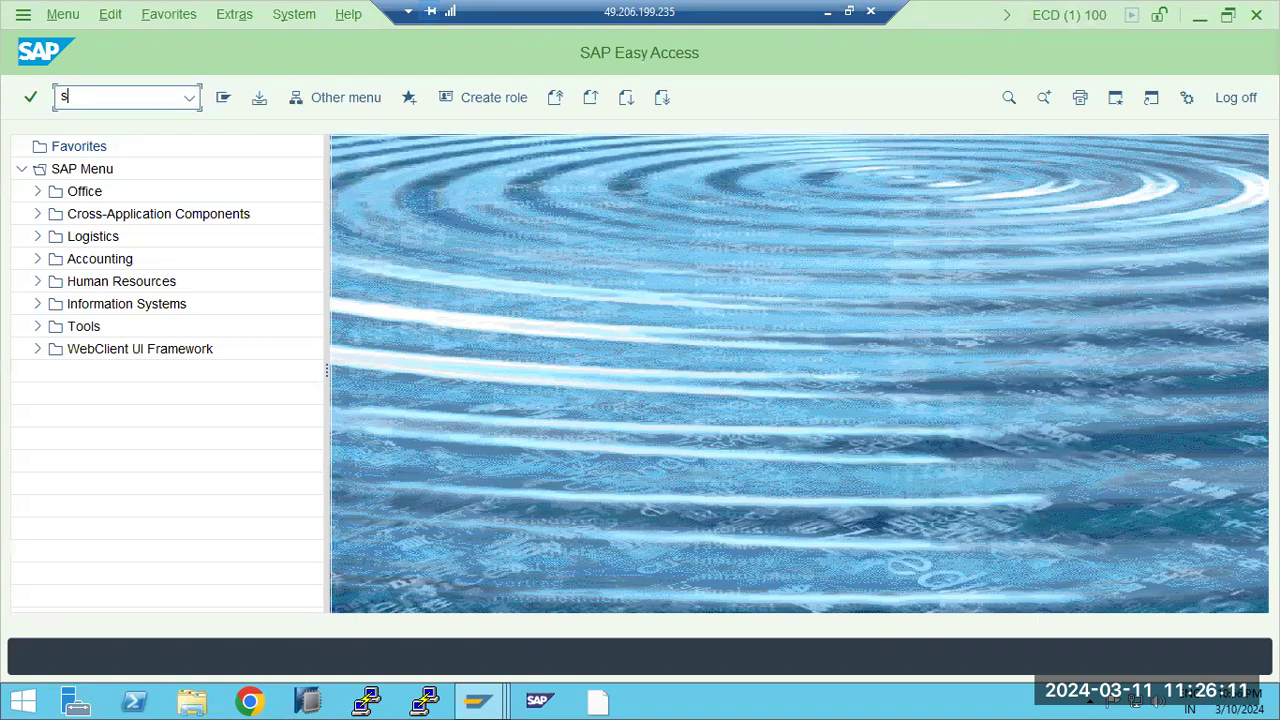
{"action": "type", "text": "t"}
{"action": "key", "text": "Return"}
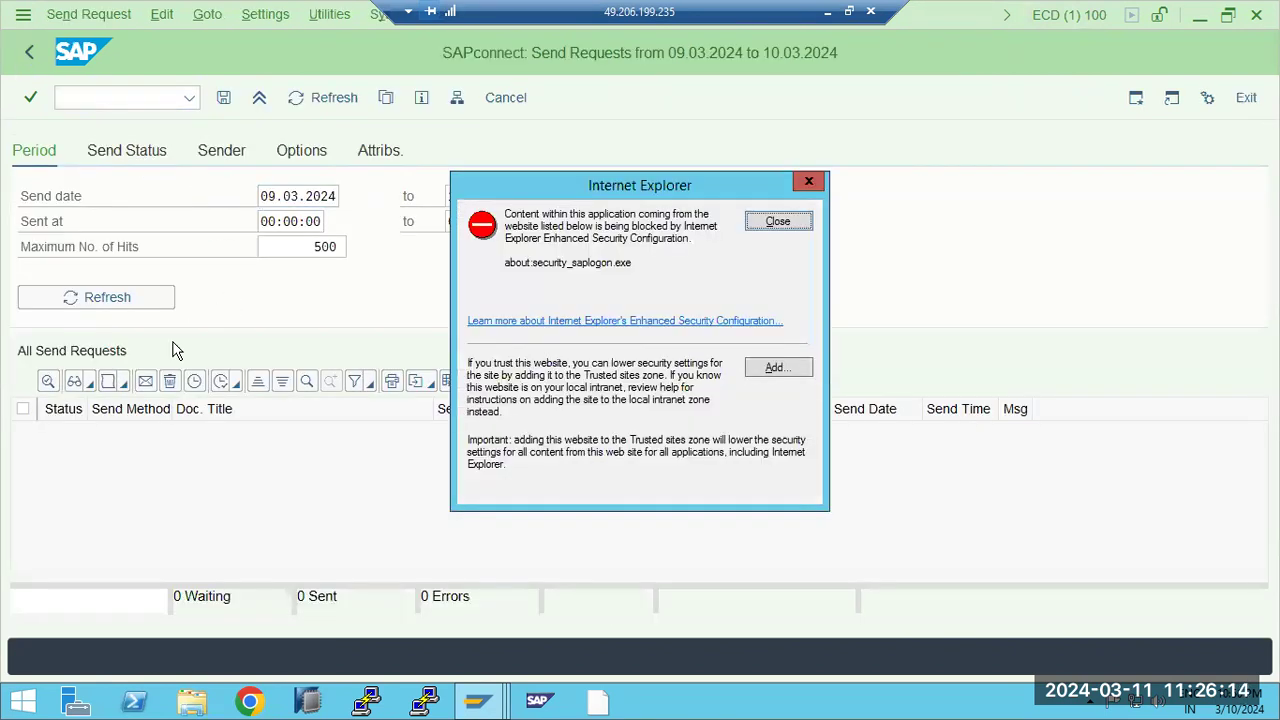
{"action": "left_click", "coordinate": [768, 222]}
{"action": "left_click", "coordinate": [316, 197]}
{"action": "key", "text": "ctrl+a"}
{"action": "key", "text": "Delete"}
{"action": "key", "text": "Tab"}
{"action": "key", "text": "Delete"}
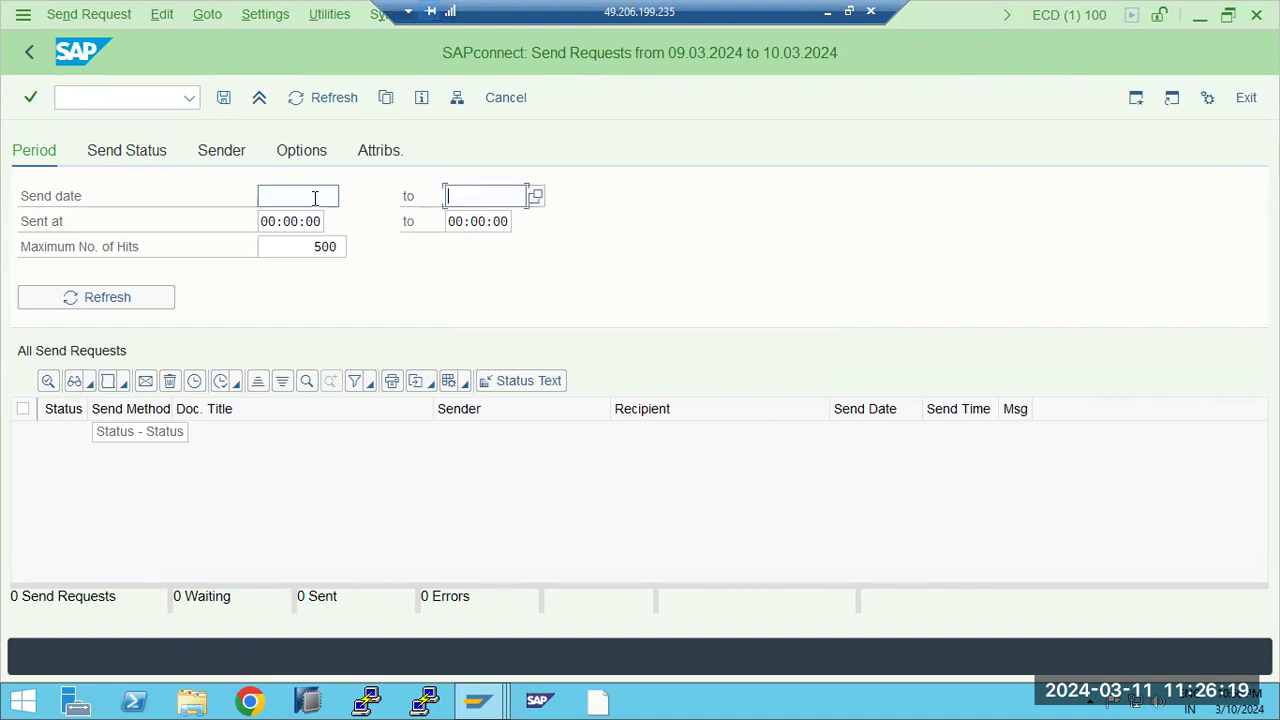
{"action": "left_click", "coordinate": [129, 296]}
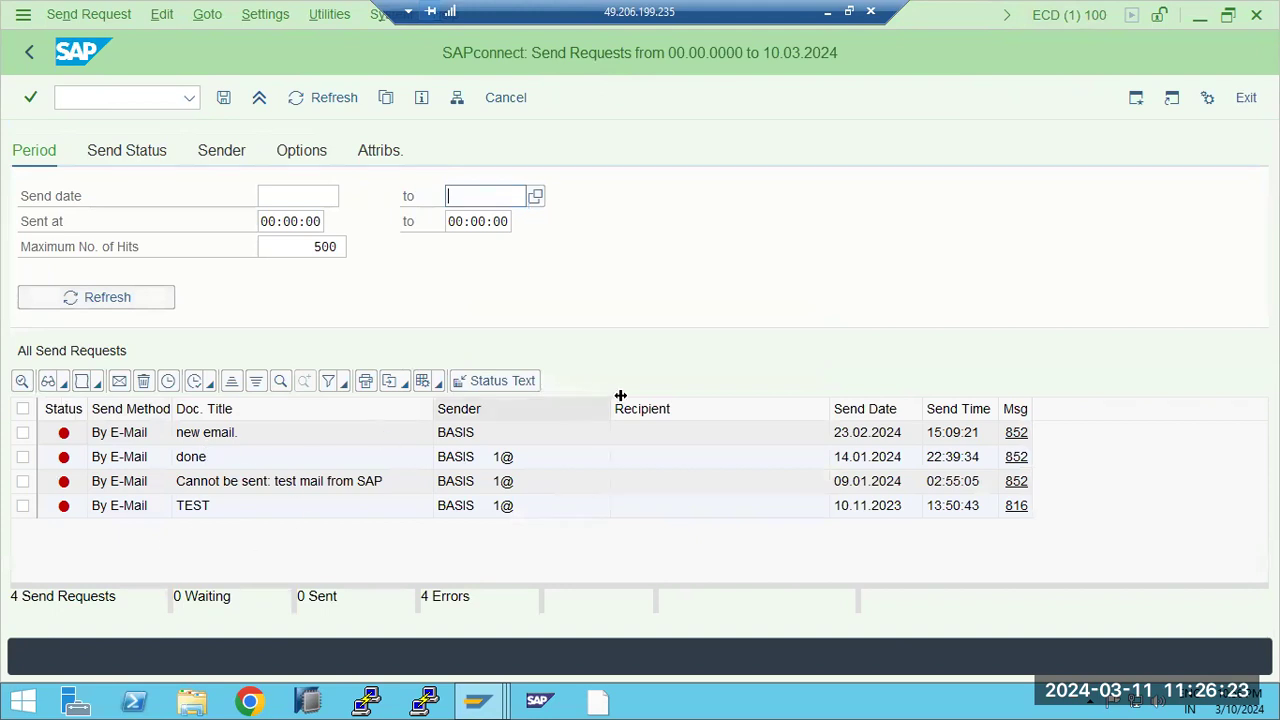
Step: Launch automatic workflow customizing (SWU3), then switch back to the Paint checklist
{"action": "left_click", "coordinate": [26, 52]}
{"action": "type", "text": "swu3"}
{"action": "key", "text": "Return"}
{"action": "left_click", "coordinate": [828, 12]}
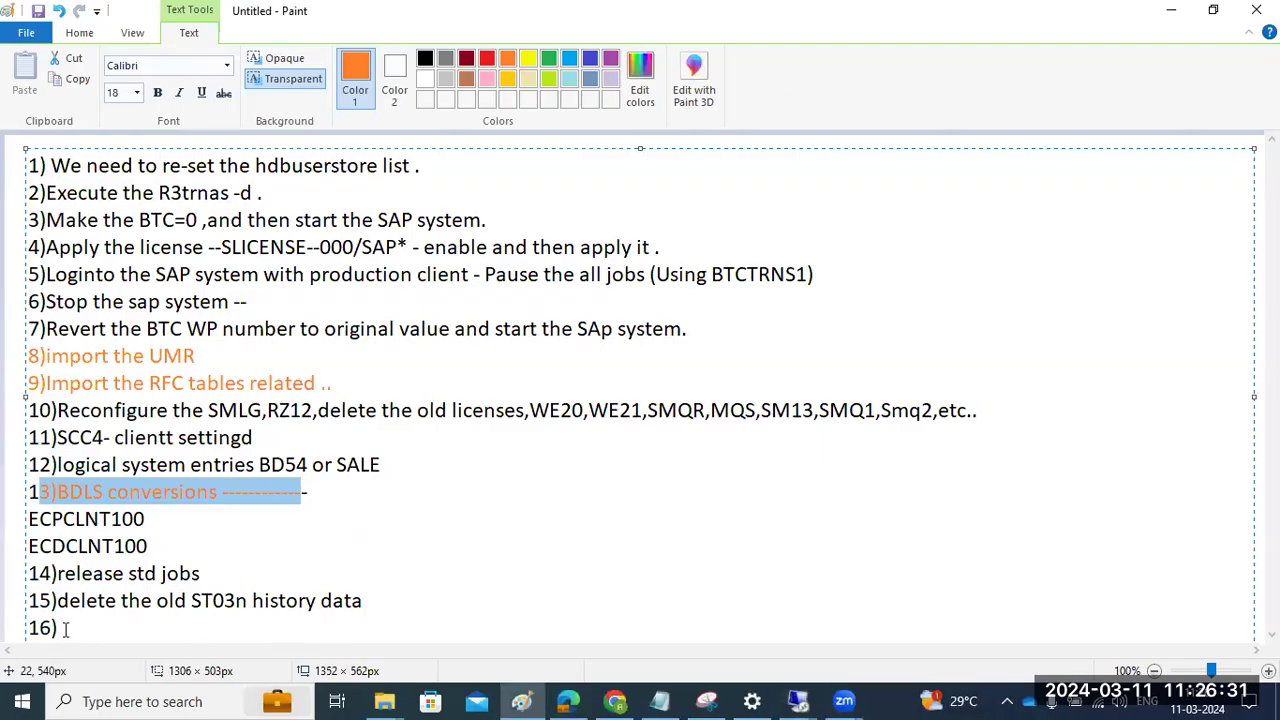
Step: Type 'WORKFLOW activation SWU3' as checklist item 16, then return to the remote SAP session
{"action": "left_click", "coordinate": [80, 628]}
{"action": "type", "text": "WORKF"}
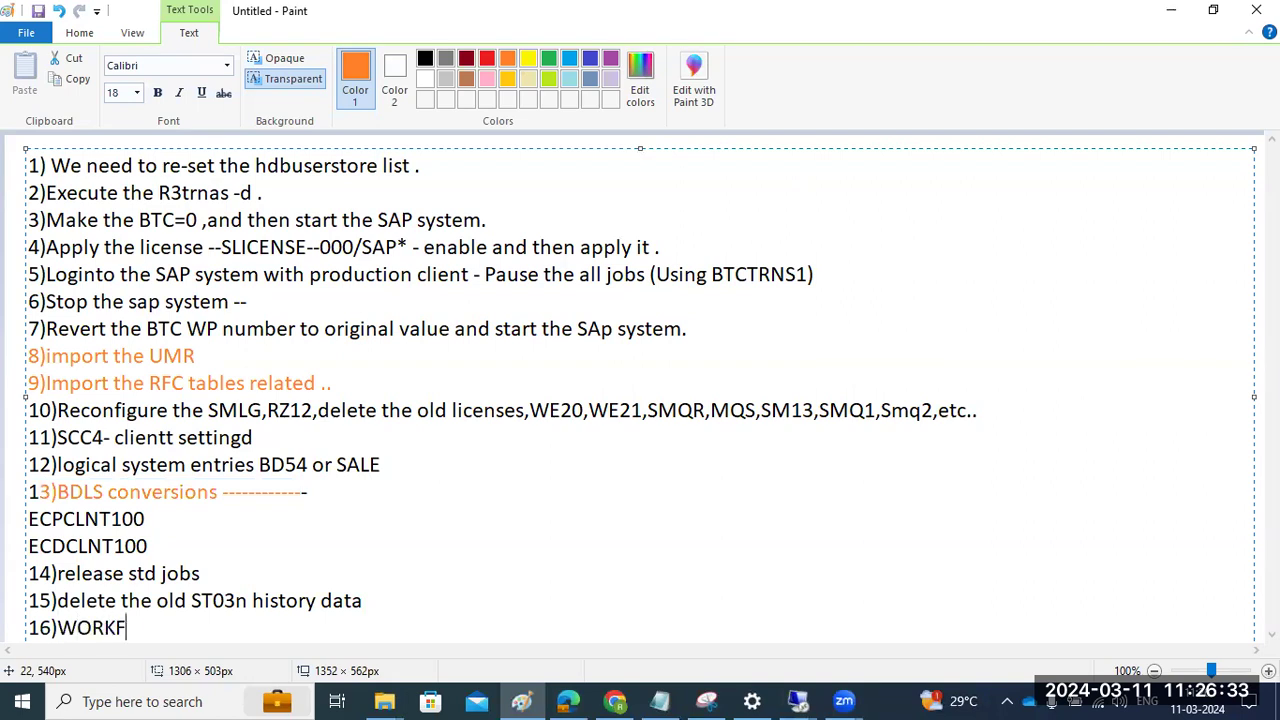
{"action": "type", "text": "LOW activatio nS"}
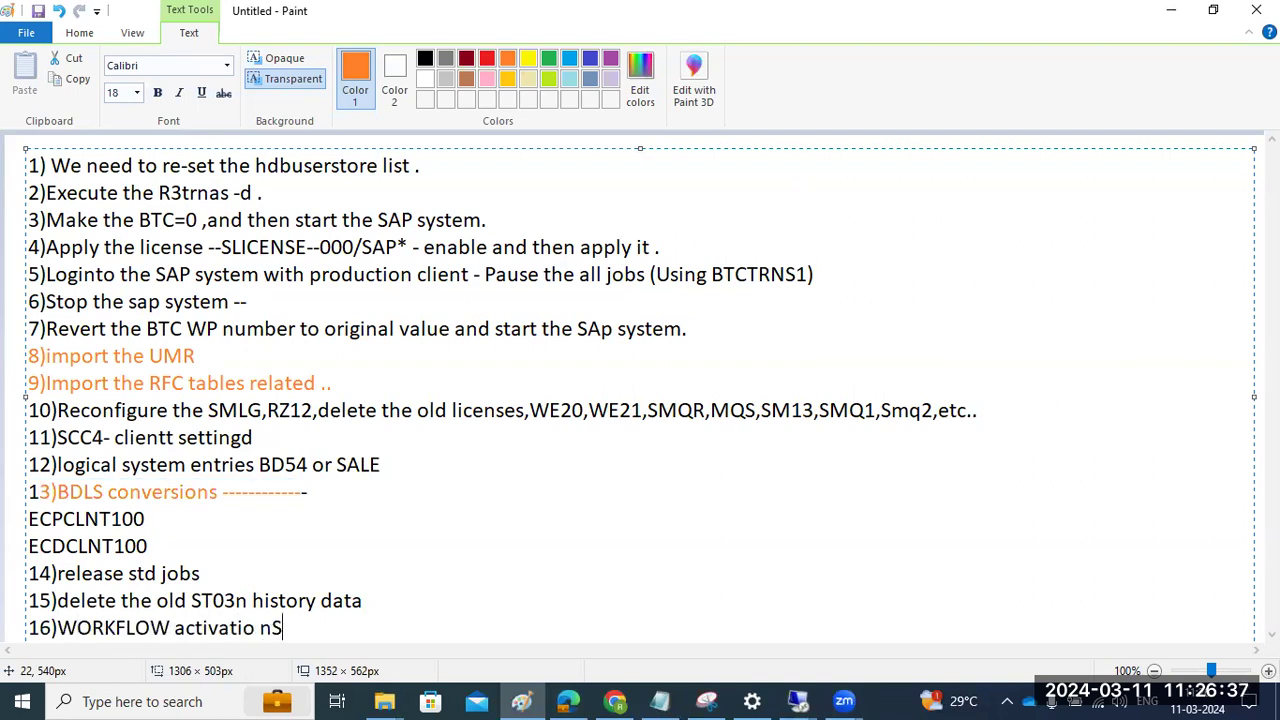
{"action": "type", "text": "Wu3"}
{"action": "mouse_move", "coordinate": [798, 701]}
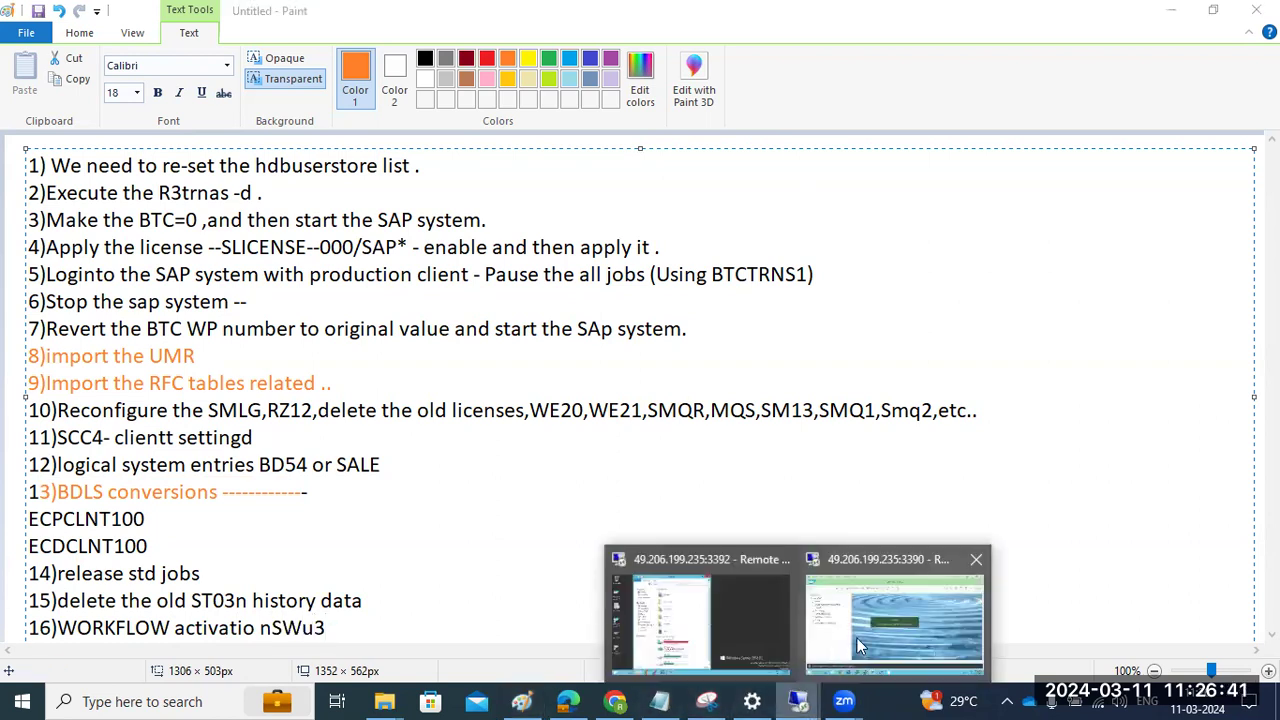
{"action": "left_click", "coordinate": [857, 638]}
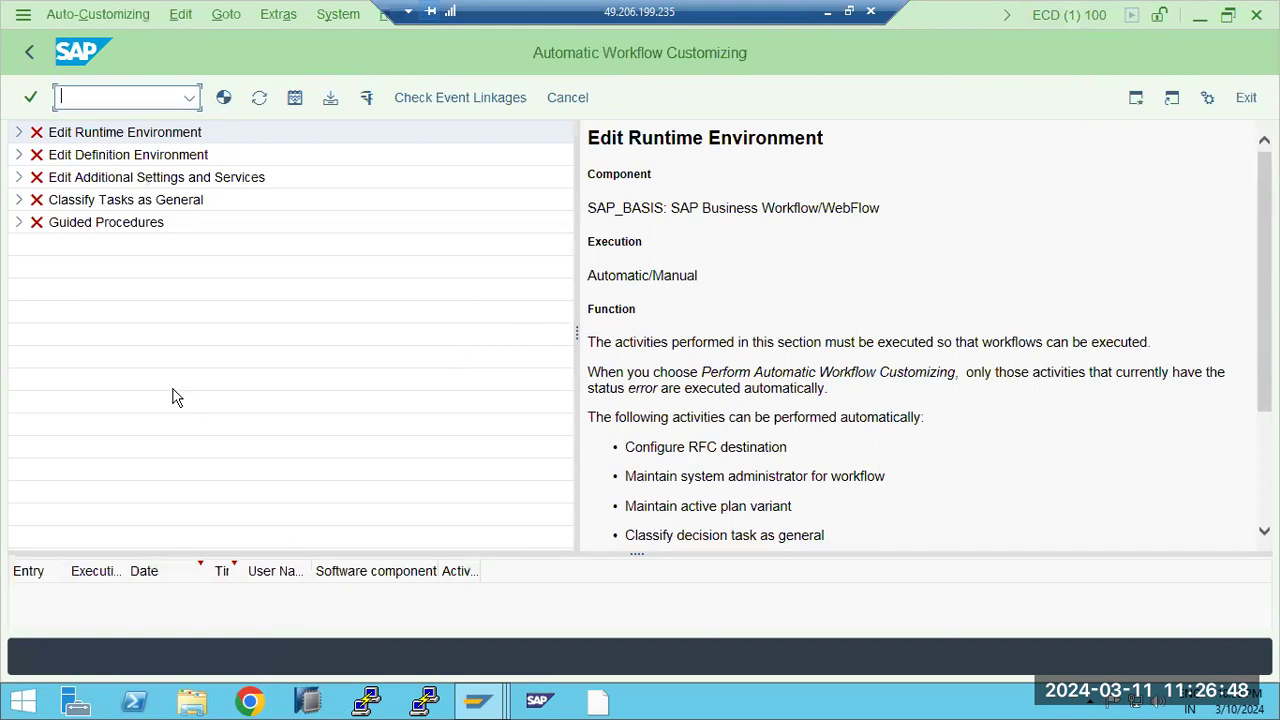
Step: Expand the runtime environment activity tree in SWU3, dismissing the transaction history list
{"action": "left_click", "coordinate": [19, 132]}
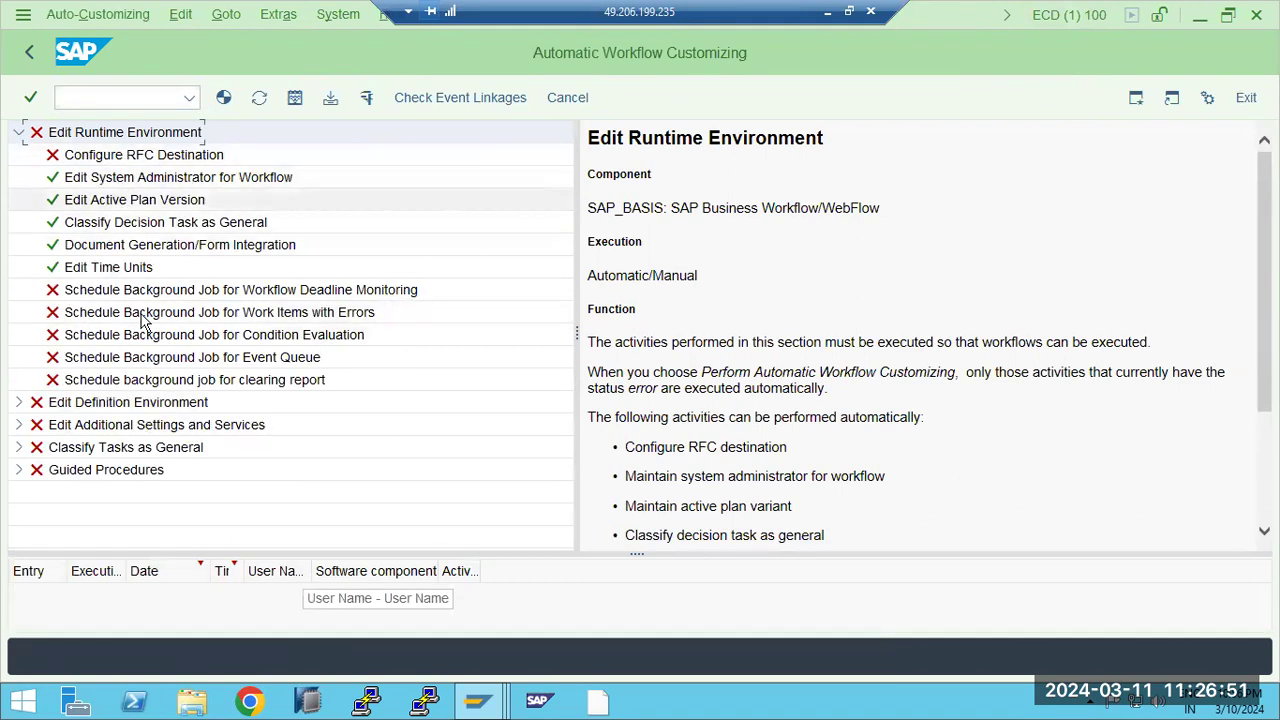
{"action": "left_click", "coordinate": [190, 100]}
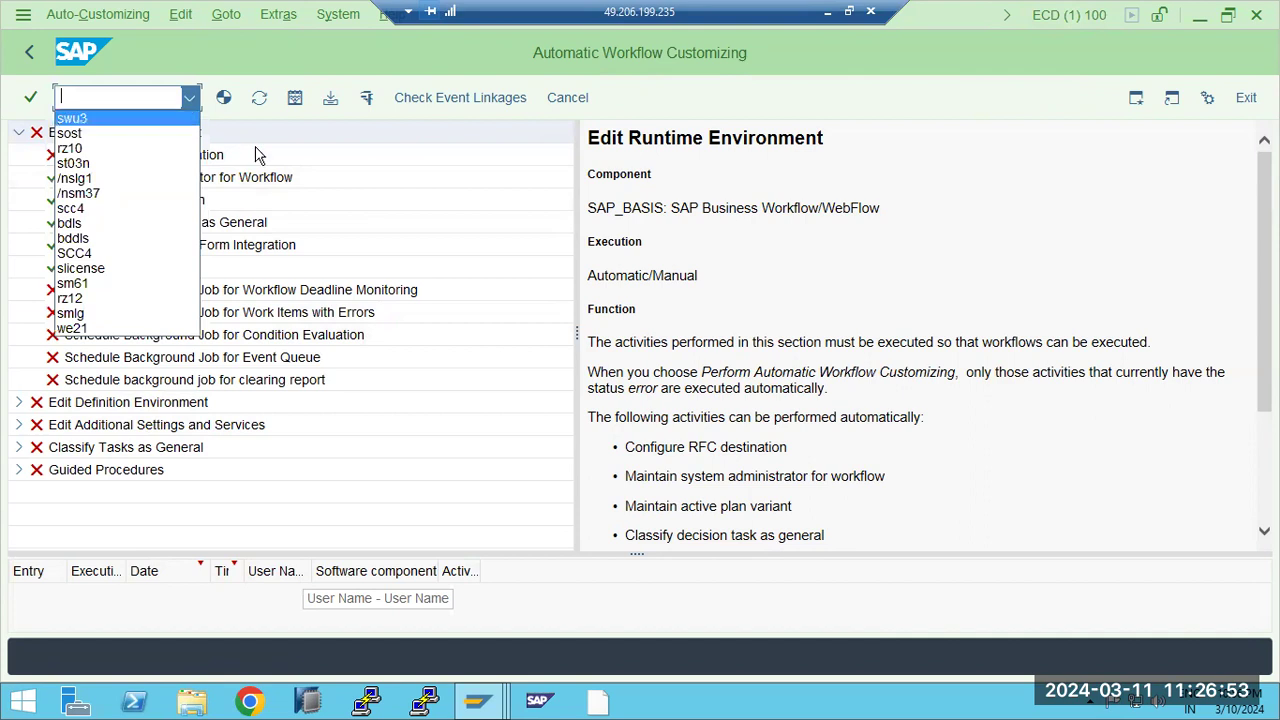
{"action": "key", "text": "Escape"}
{"action": "left_click", "coordinate": [125, 136]}
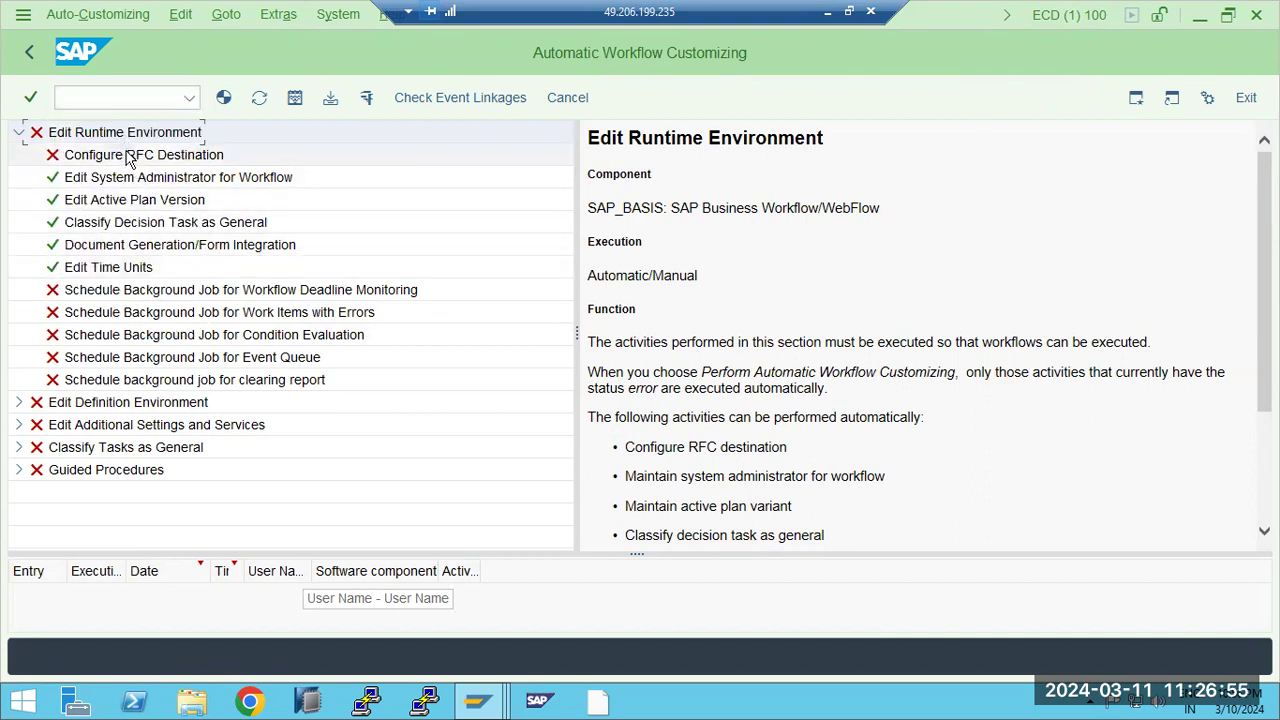
Step: Execute Configure RFC Destination, setting one password for the RFC and WF-BATCH background user
{"action": "right_click", "coordinate": [128, 157]}
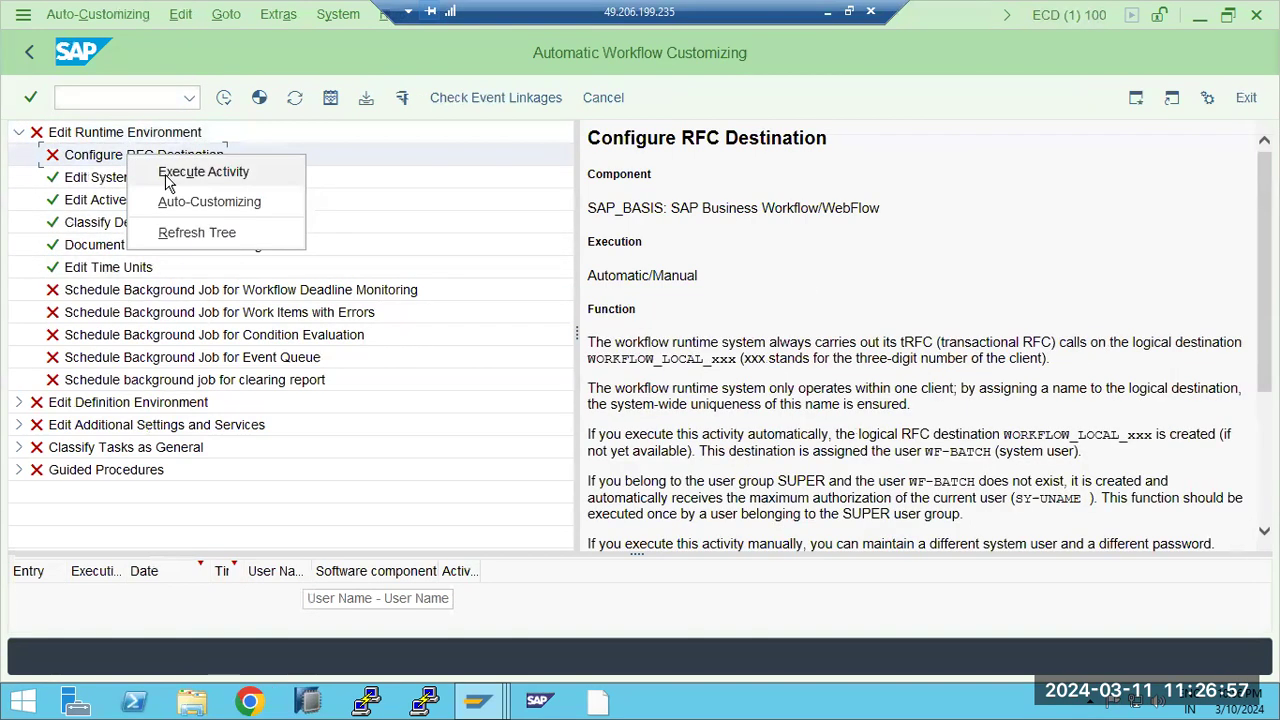
{"action": "left_click", "coordinate": [170, 172]}
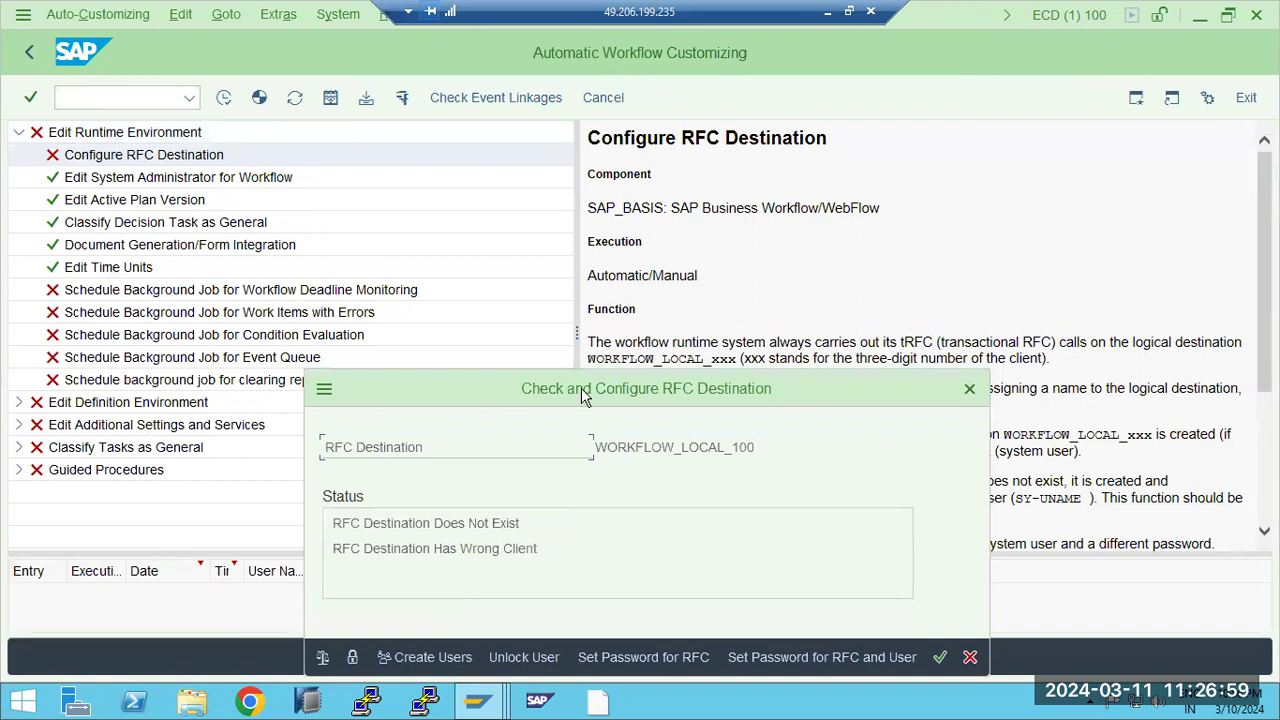
{"action": "left_click_drag", "start_coordinate": [583, 392], "coordinate": [575, 292]}
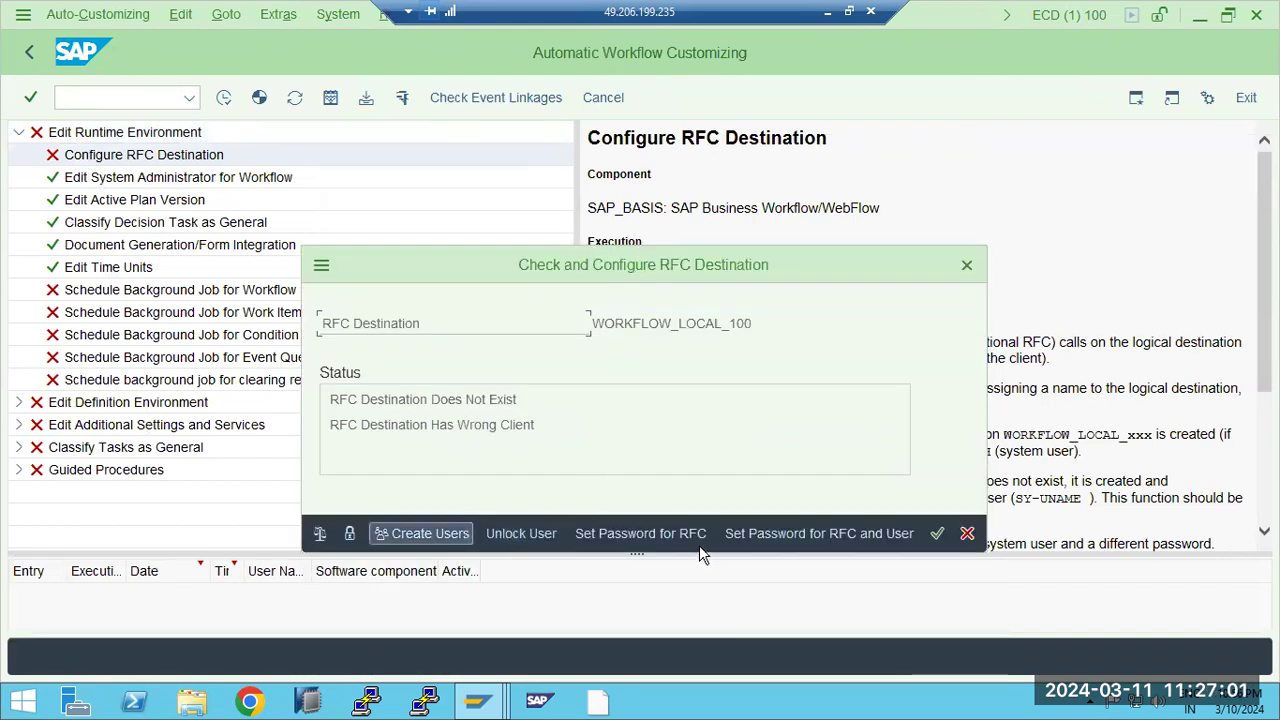
{"action": "left_click", "coordinate": [776, 535]}
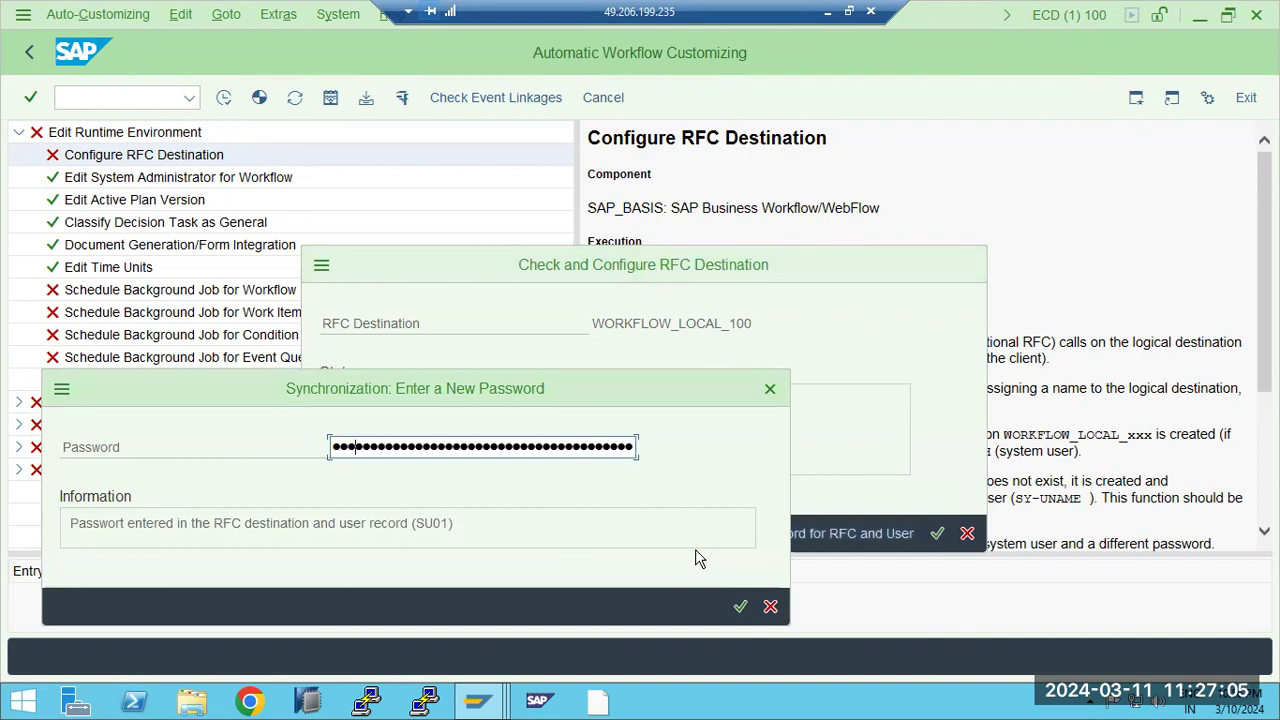
{"action": "key", "text": "Return"}
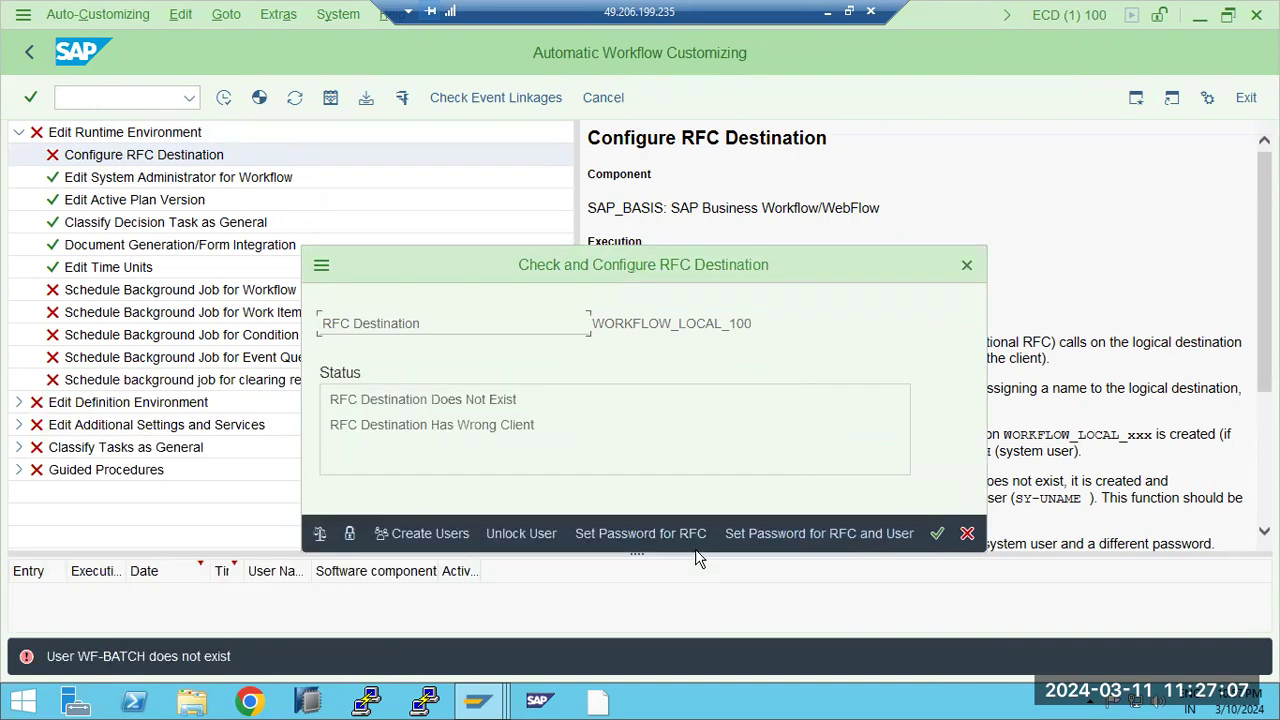
{"action": "left_click", "coordinate": [937, 533]}
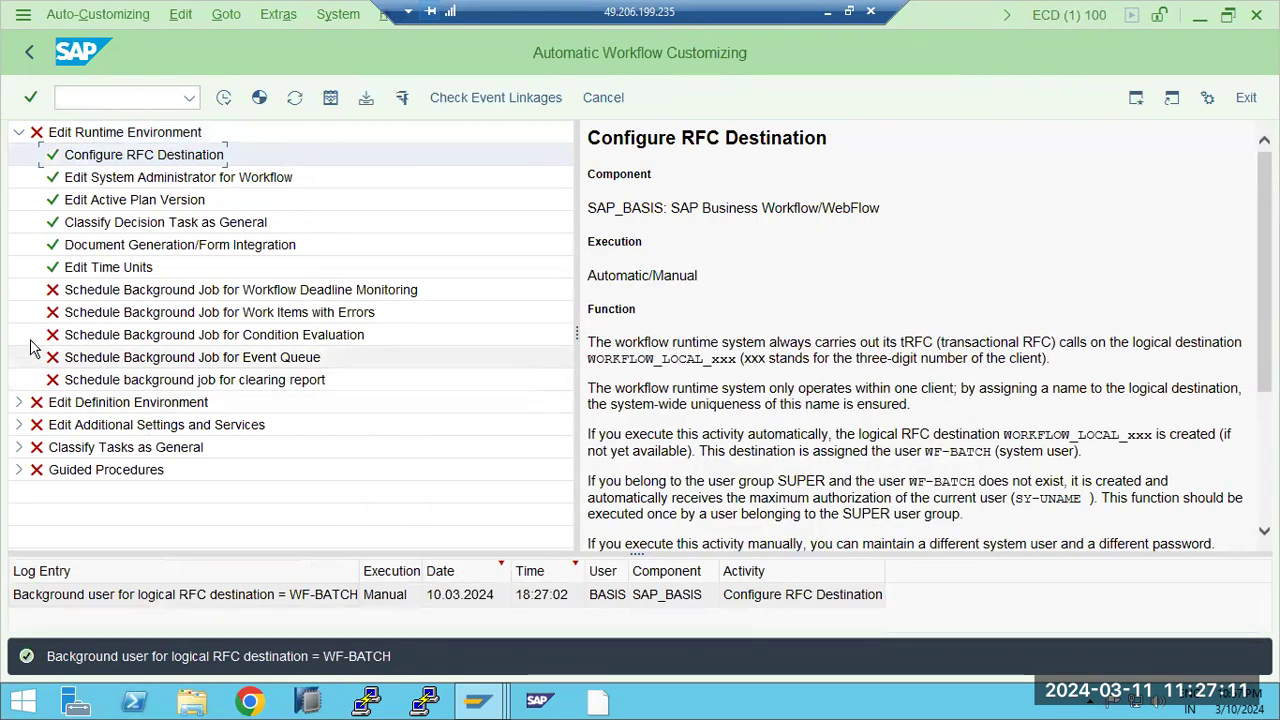
Step: Execute the deadline monitoring job activity and save and schedule its background job
{"action": "left_click", "coordinate": [92, 295]}
{"action": "right_click", "coordinate": [92, 300]}
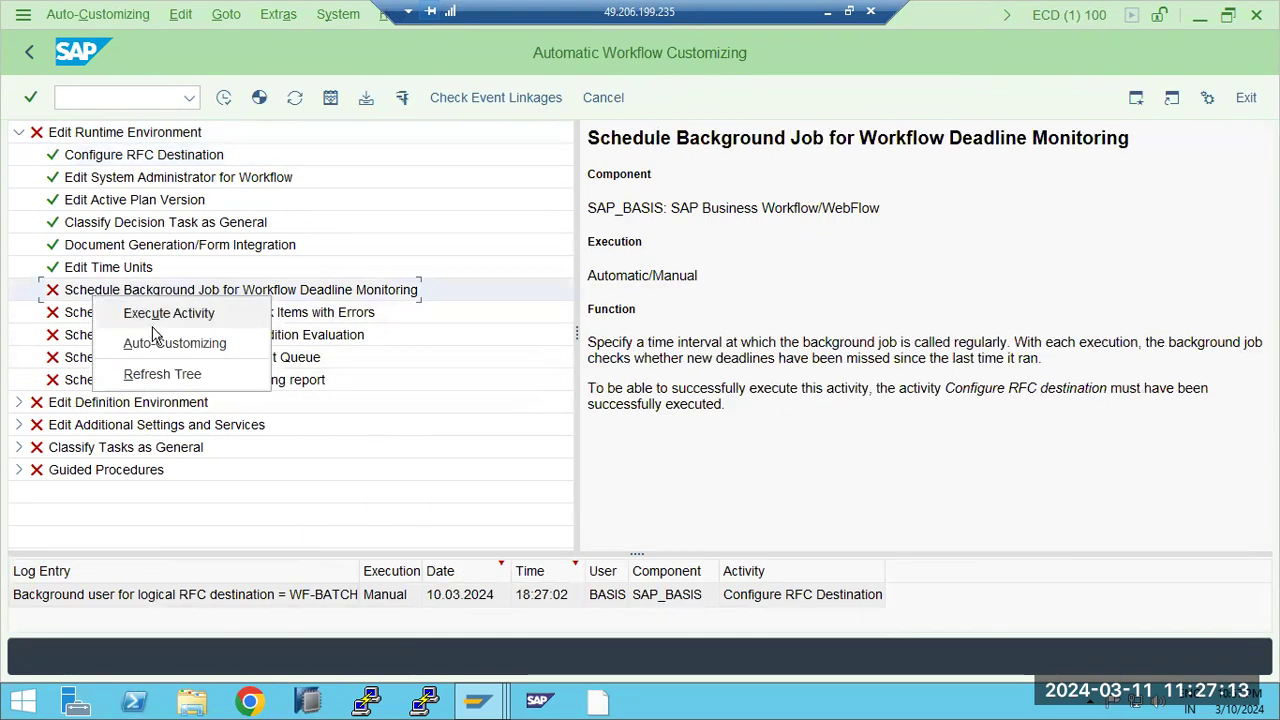
{"action": "left_click", "coordinate": [157, 314]}
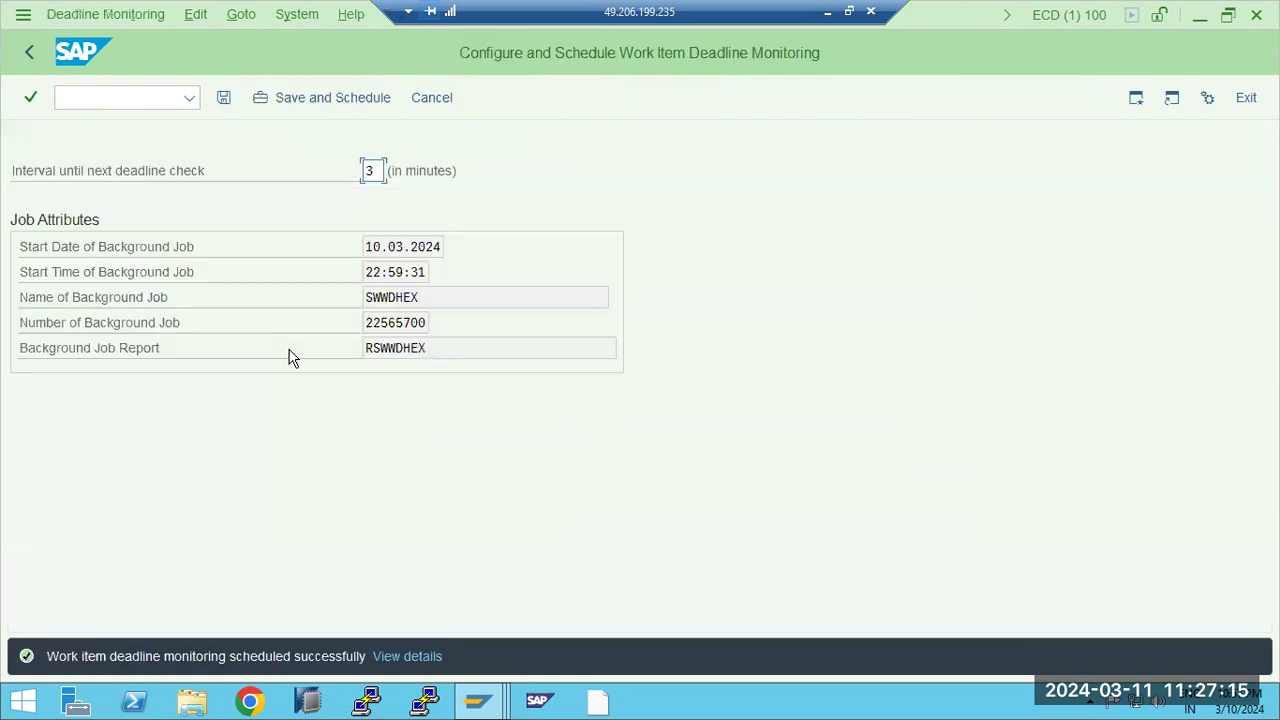
{"action": "left_click", "coordinate": [286, 101]}
{"action": "left_click", "coordinate": [29, 57]}
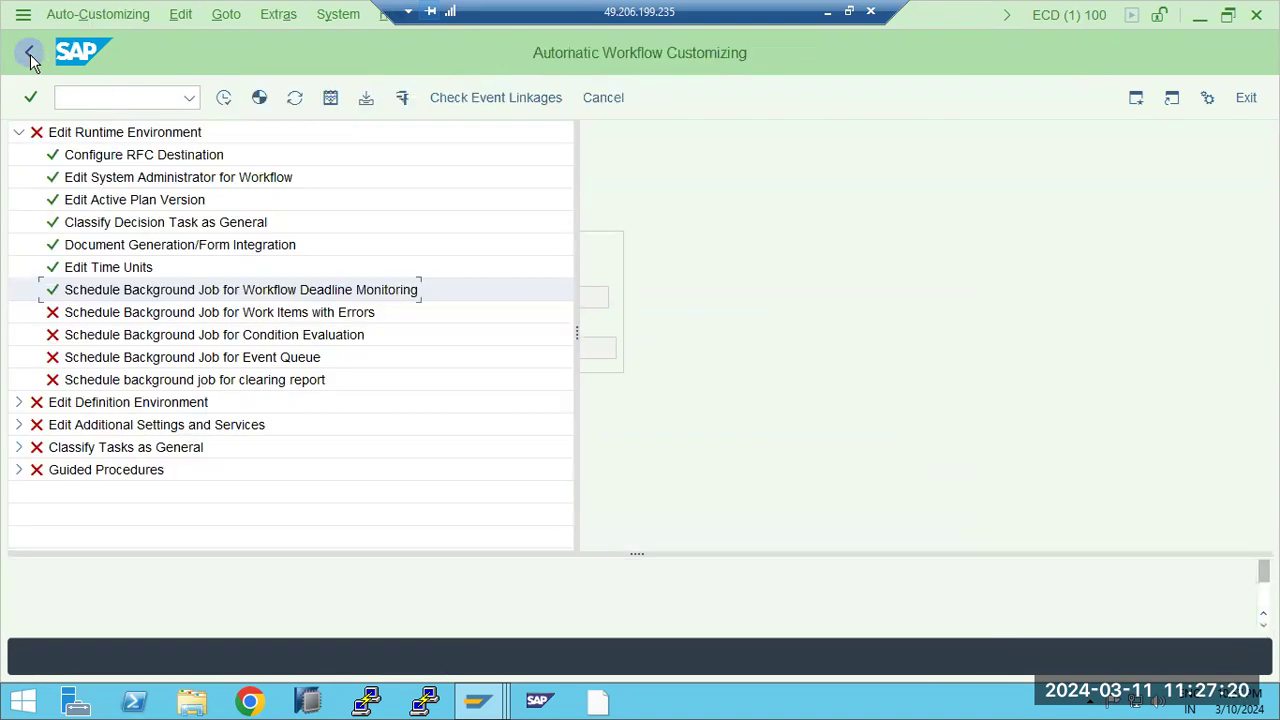
Step: Schedule the Work Items with Errors, Condition Evaluation, Event Queue and clearing report jobs, then exit
{"action": "right_click", "coordinate": [124, 322]}
{"action": "left_click", "coordinate": [160, 336]}
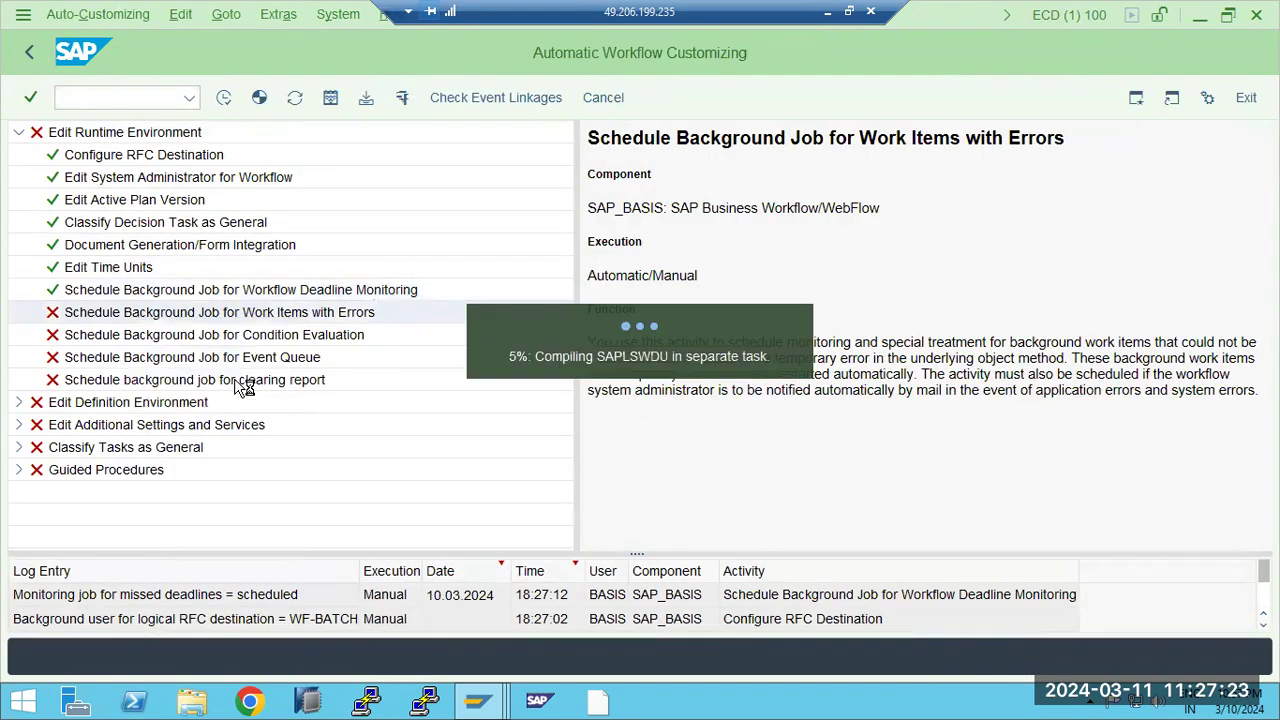
{"action": "right_click", "coordinate": [147, 340]}
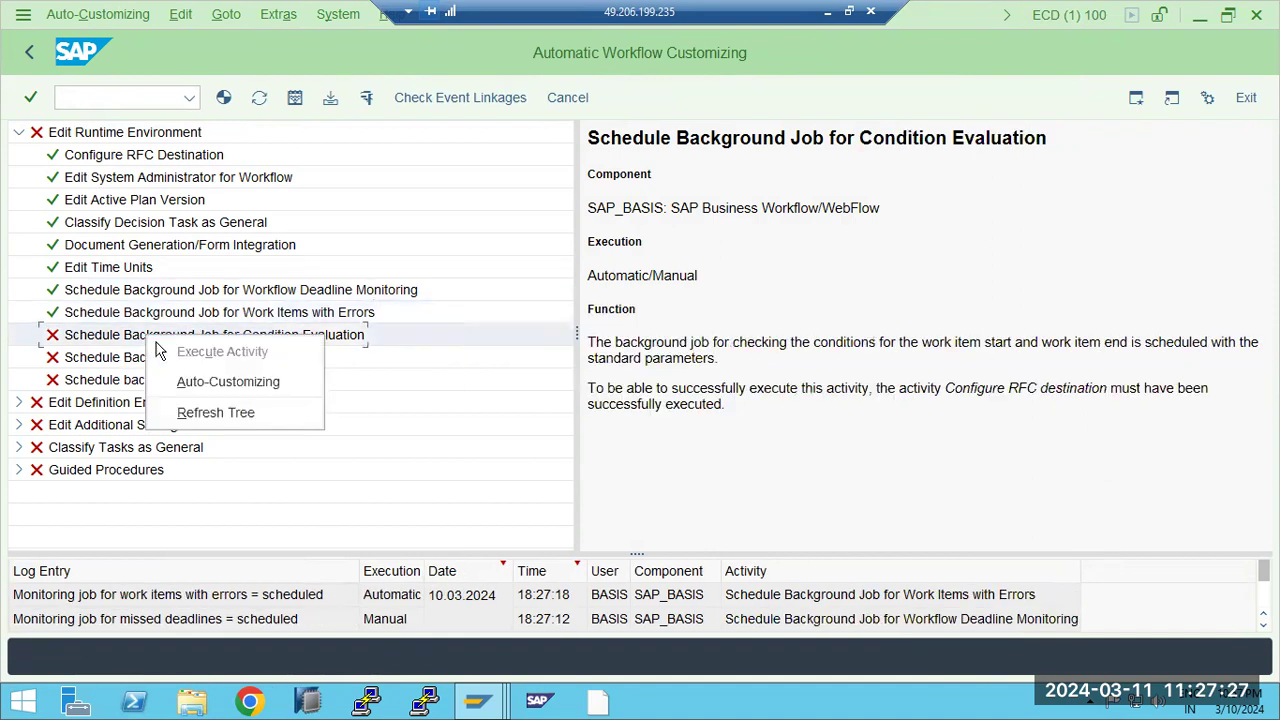
{"action": "left_click", "coordinate": [196, 382]}
{"action": "right_click", "coordinate": [95, 358]}
{"action": "left_click", "coordinate": [150, 404]}
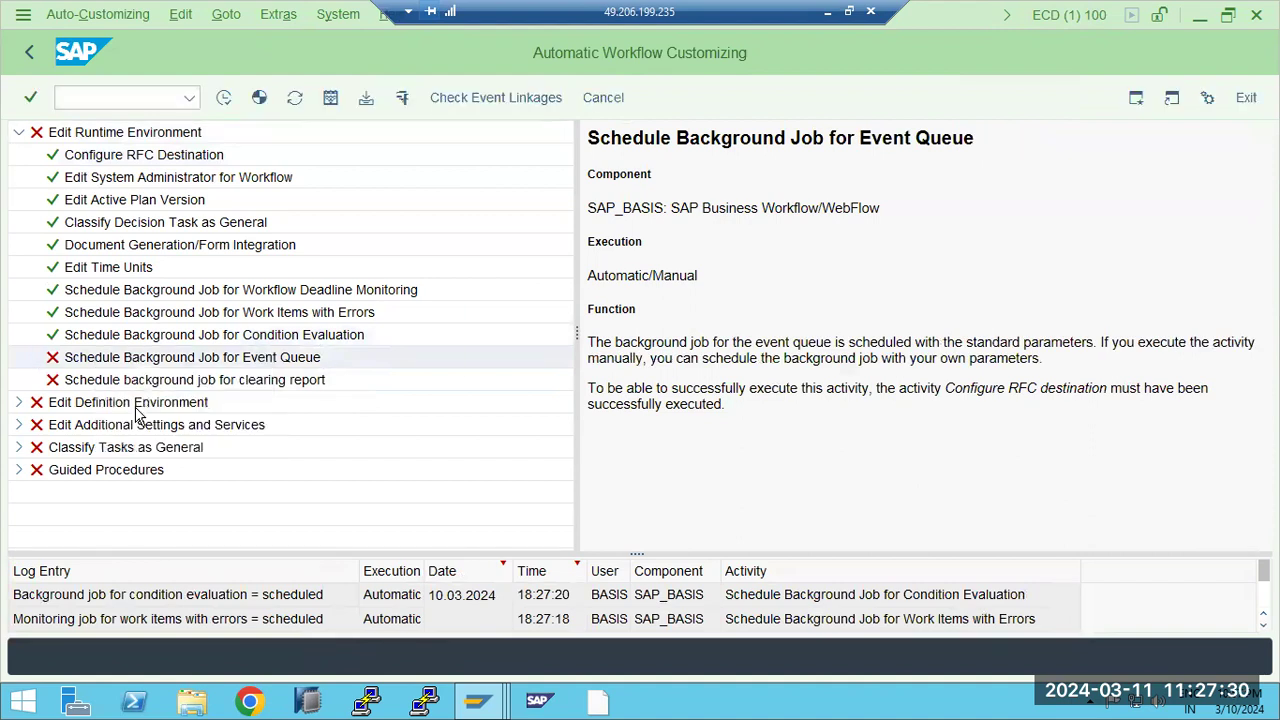
{"action": "right_click", "coordinate": [210, 384]}
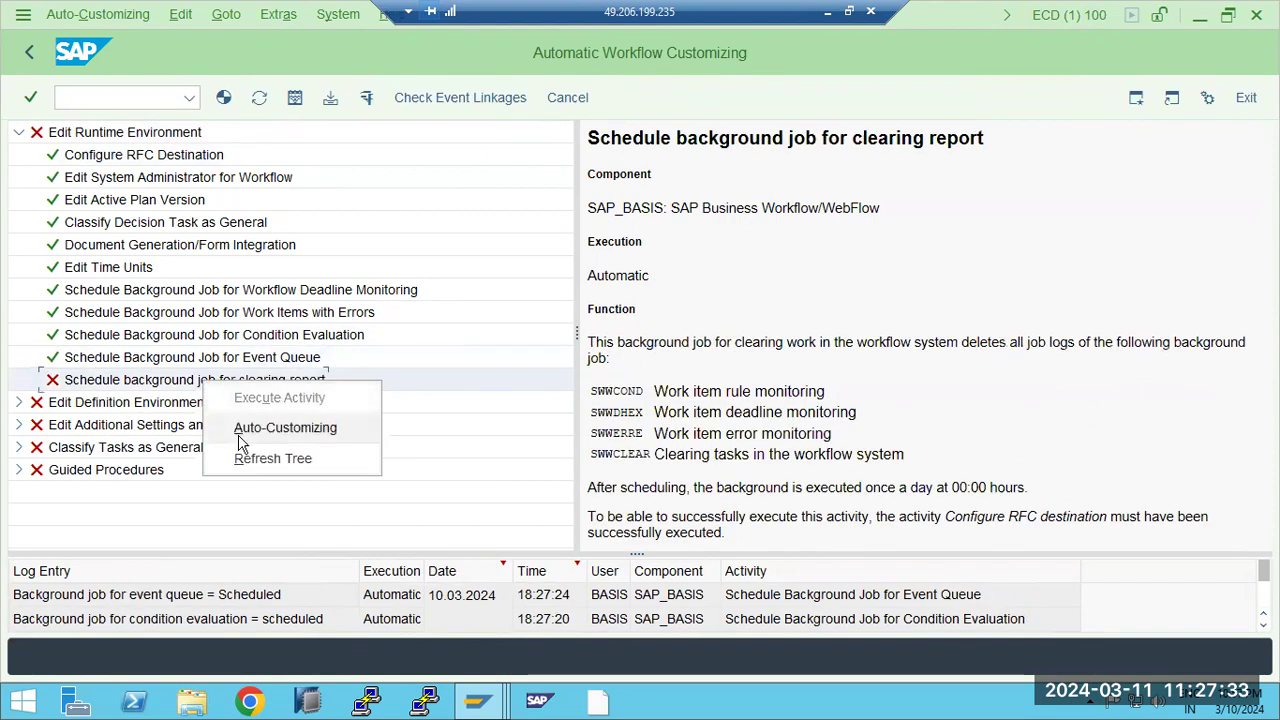
{"action": "left_click", "coordinate": [240, 428]}
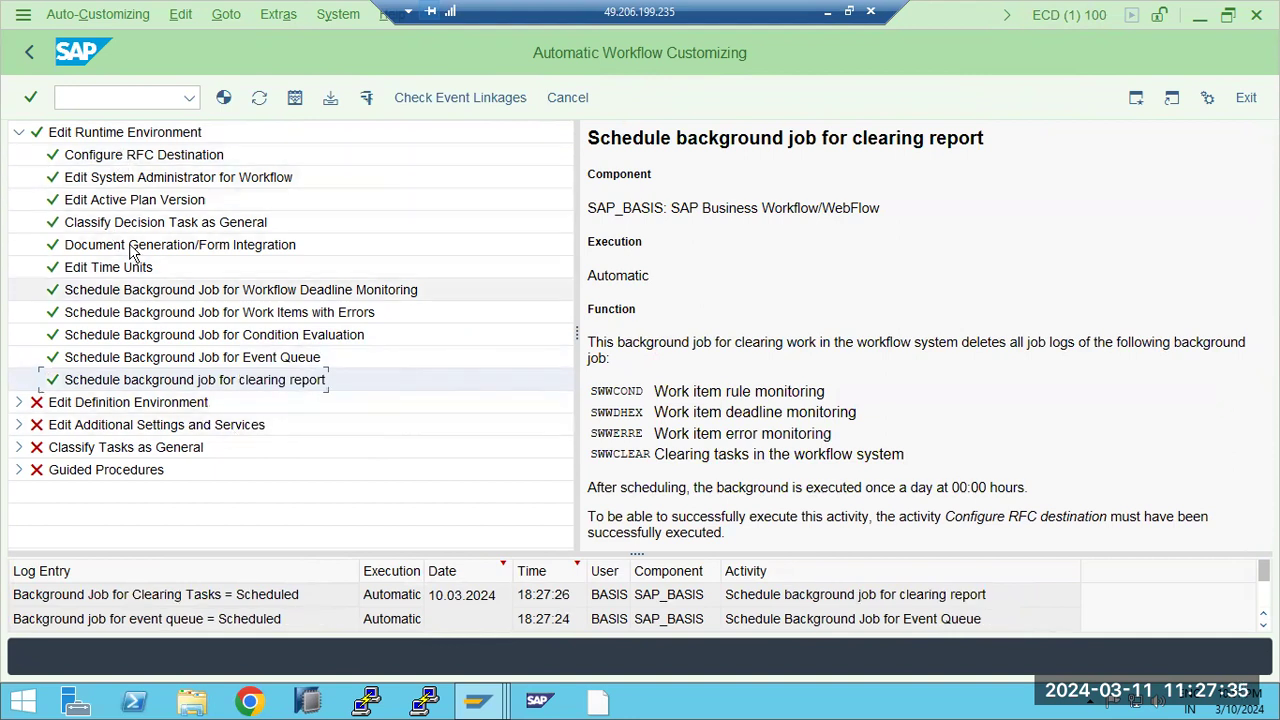
{"action": "left_click", "coordinate": [29, 52]}
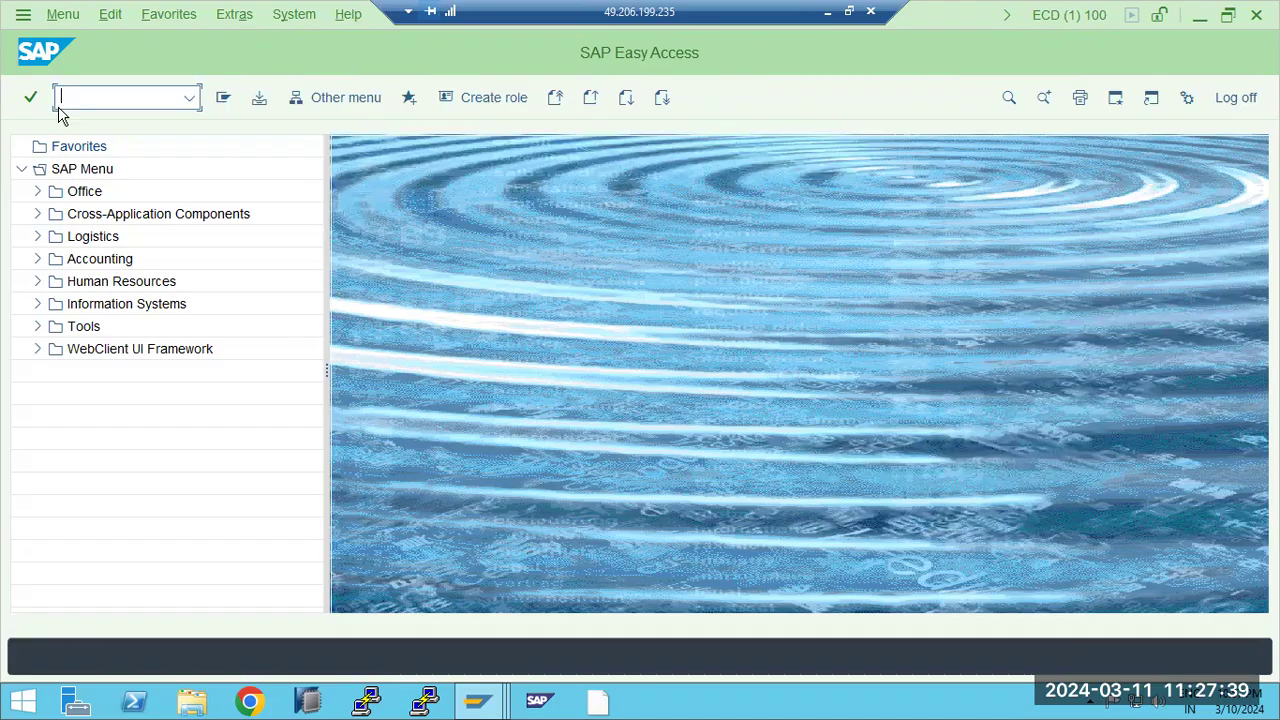
Step: Glance at Paint, return to the SAP session, and close the transaction history without choosing
{"action": "key", "text": "alt+Tab"}
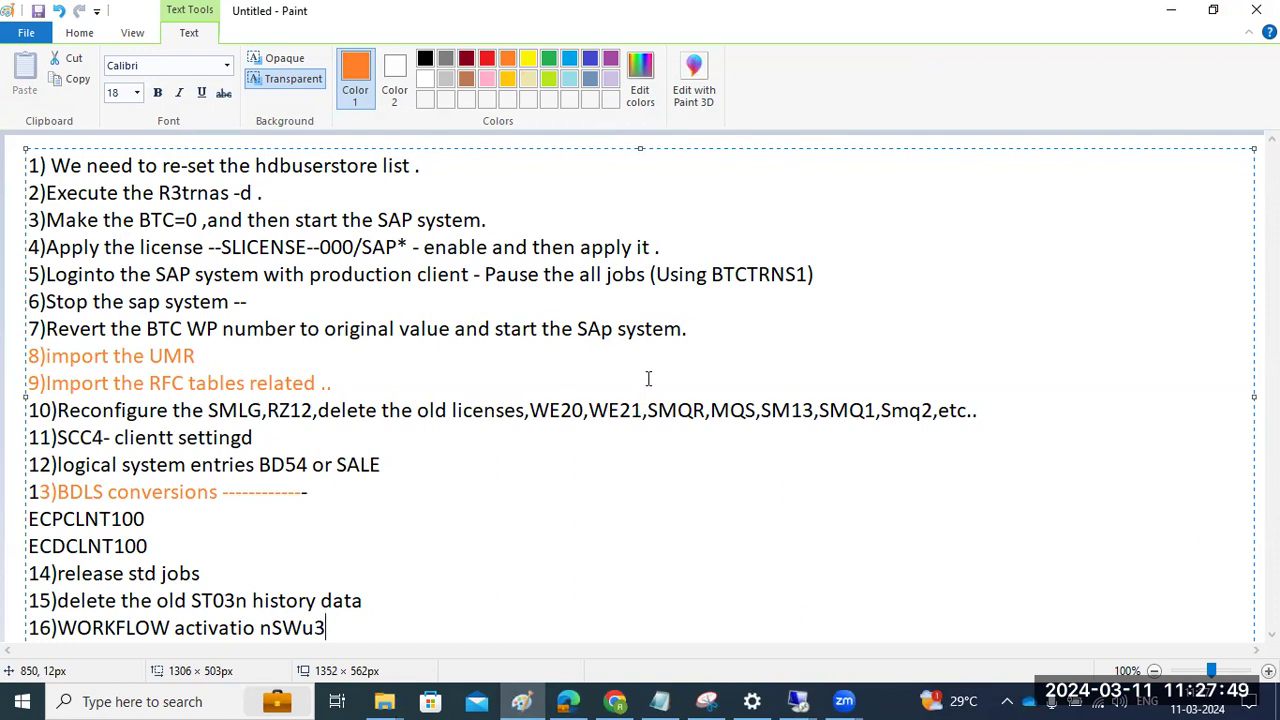
{"action": "left_click", "coordinate": [799, 700]}
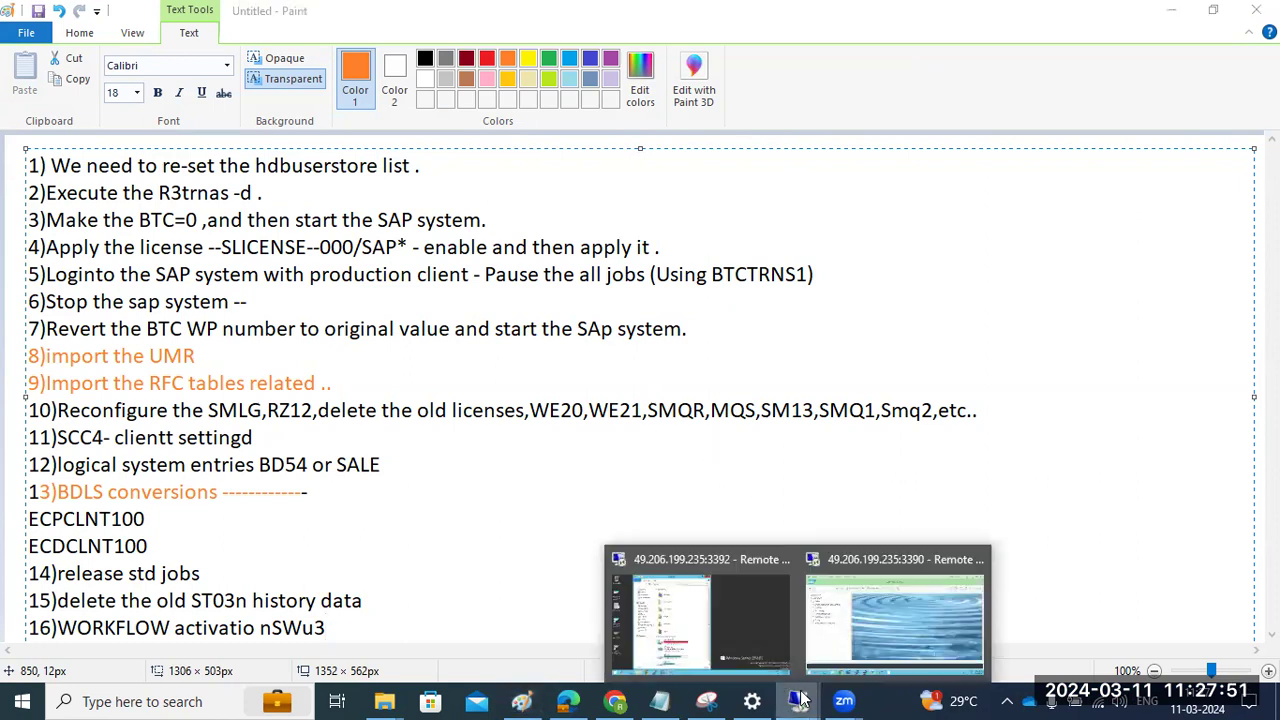
{"action": "left_click", "coordinate": [858, 634]}
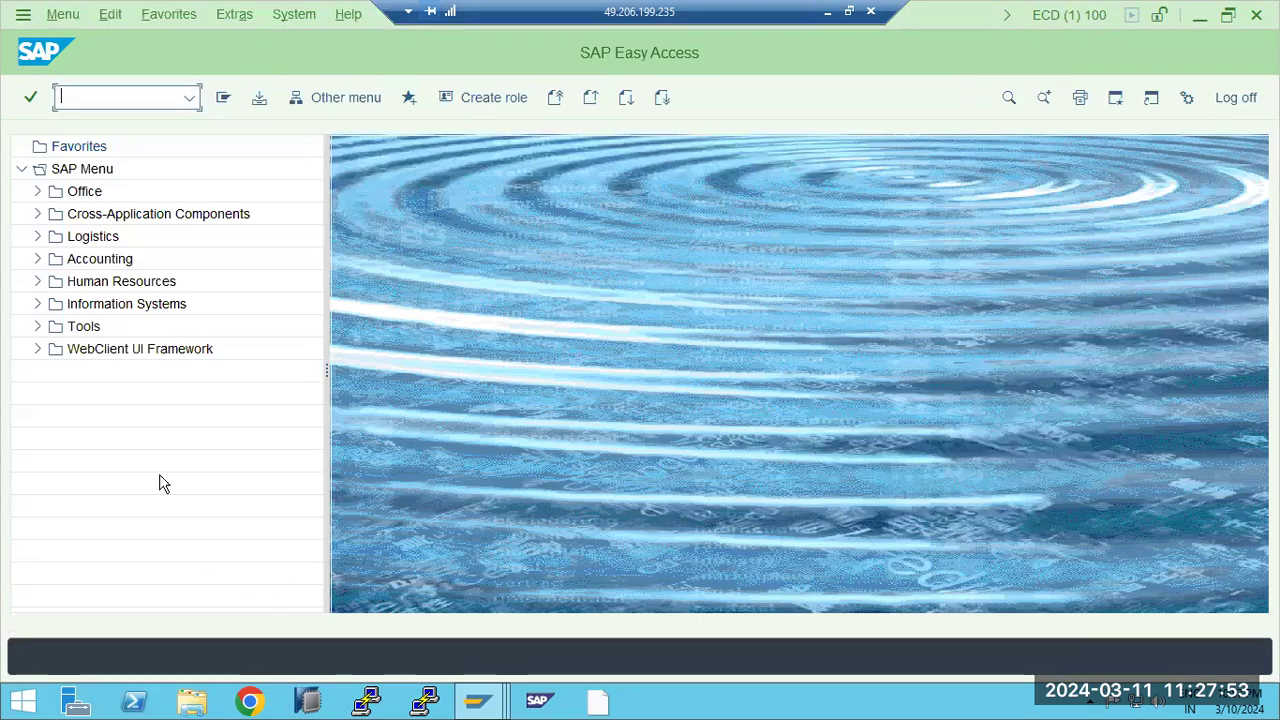
{"action": "left_click", "coordinate": [188, 96]}
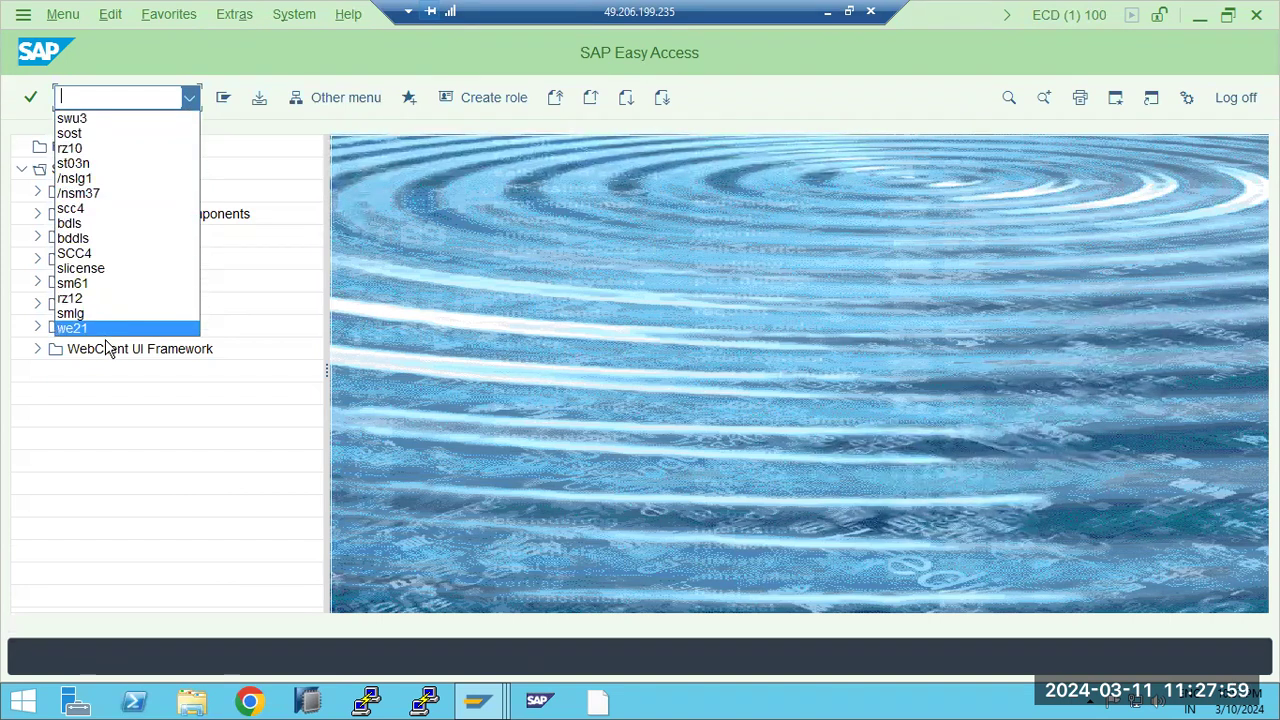
{"action": "left_click", "coordinate": [566, 368]}
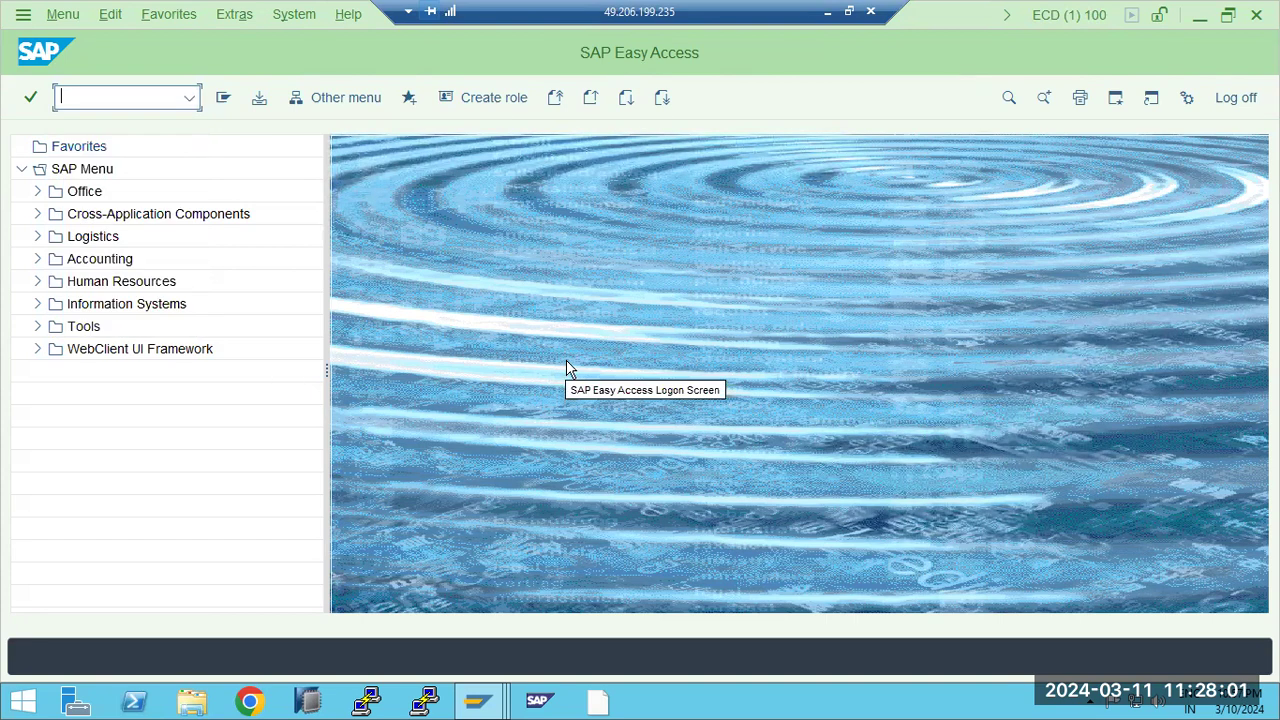
Step: Add a comma after the SWu3 item and a new item 17 for outbound emails via SOST
{"action": "left_click", "coordinate": [827, 12]}
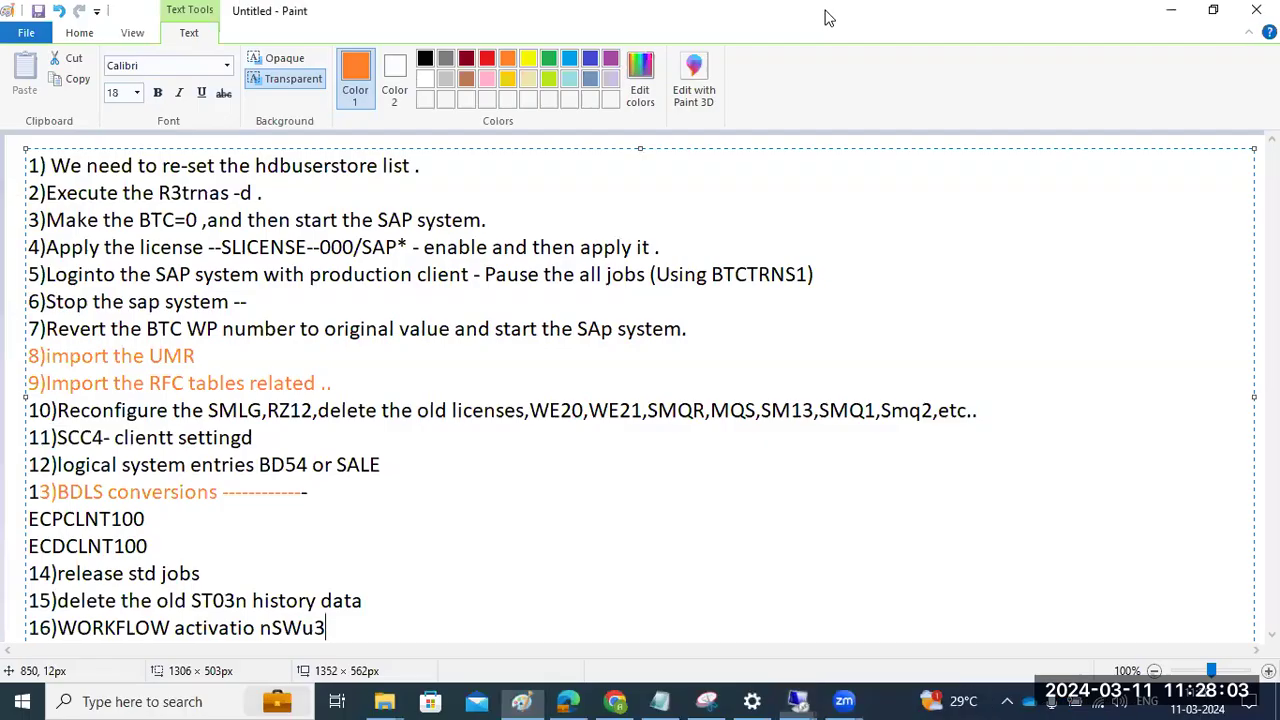
{"action": "type", "text": ",SOS"}
{"action": "key", "text": "BackSpace"}
{"action": "key", "text": "BackSpace"}
{"action": "key", "text": "BackSpace"}
{"action": "key", "text": "Return"}
{"action": "type", "text": "170ou"}
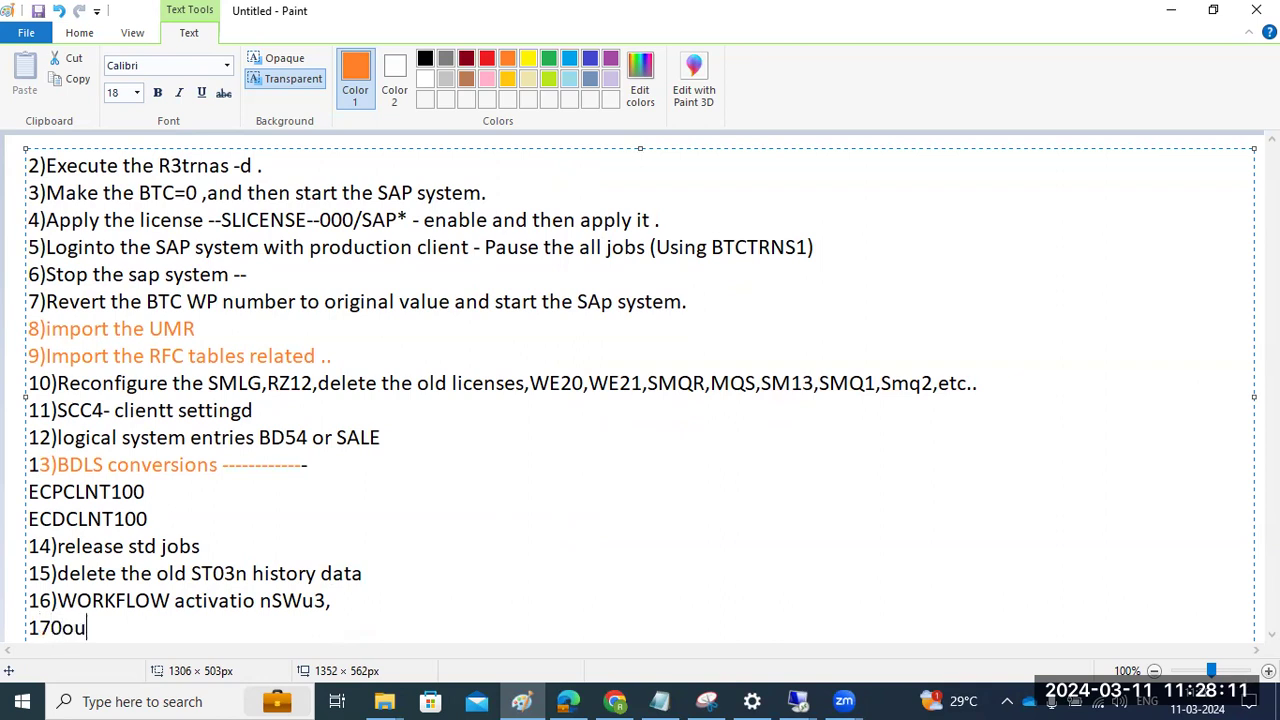
{"action": "type", "text": "tbound m"}
{"action": "key", "text": "BackSpace"}
{"action": "type", "text": "email "}
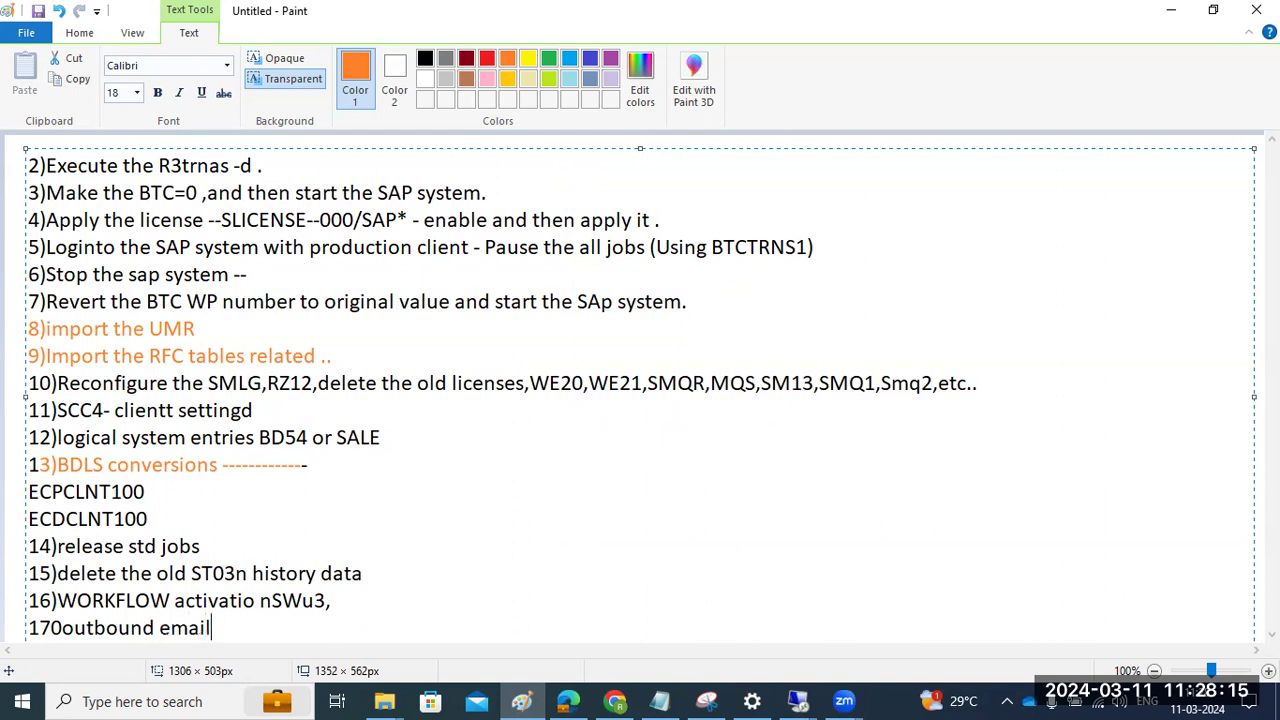
{"action": "type", "text": "s -SOST"}
{"action": "key", "text": "Return"}
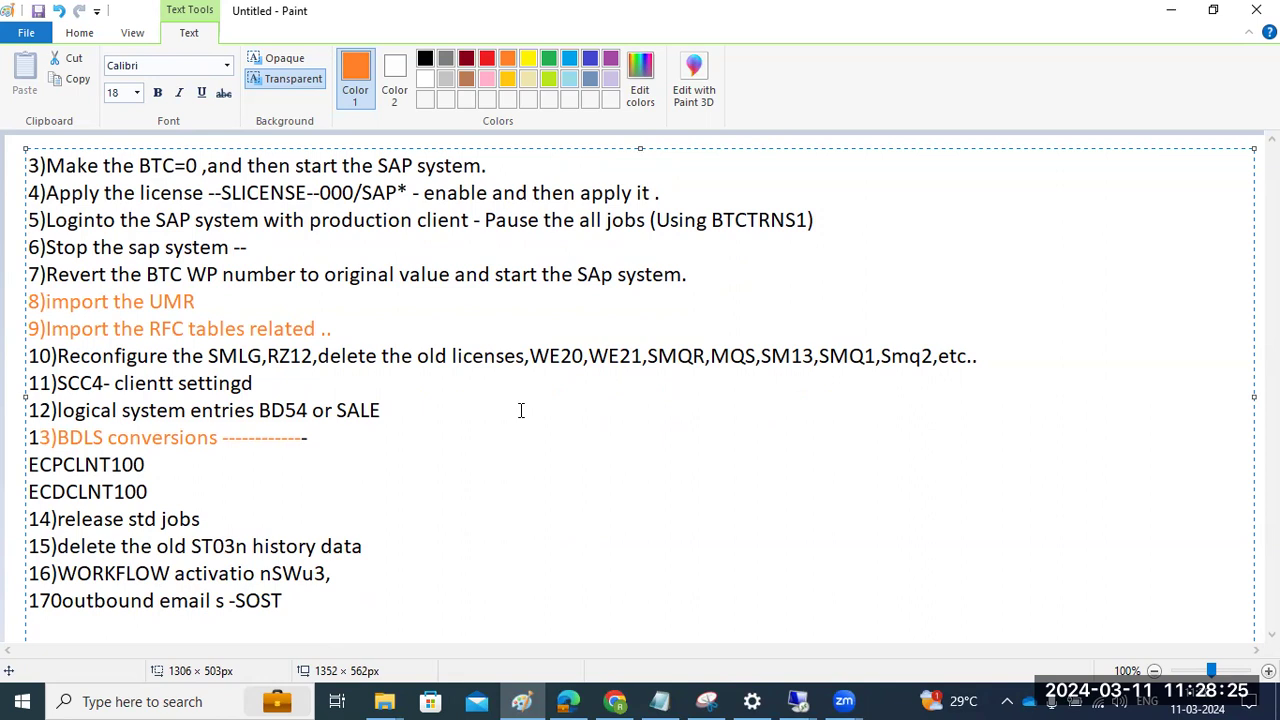
Step: Select checklist items 1 through 14 in the Paint text box
{"action": "left_click_drag", "start_coordinate": [70, 601], "coordinate": [123, 115]}
{"action": "left_click", "coordinate": [66, 246]}
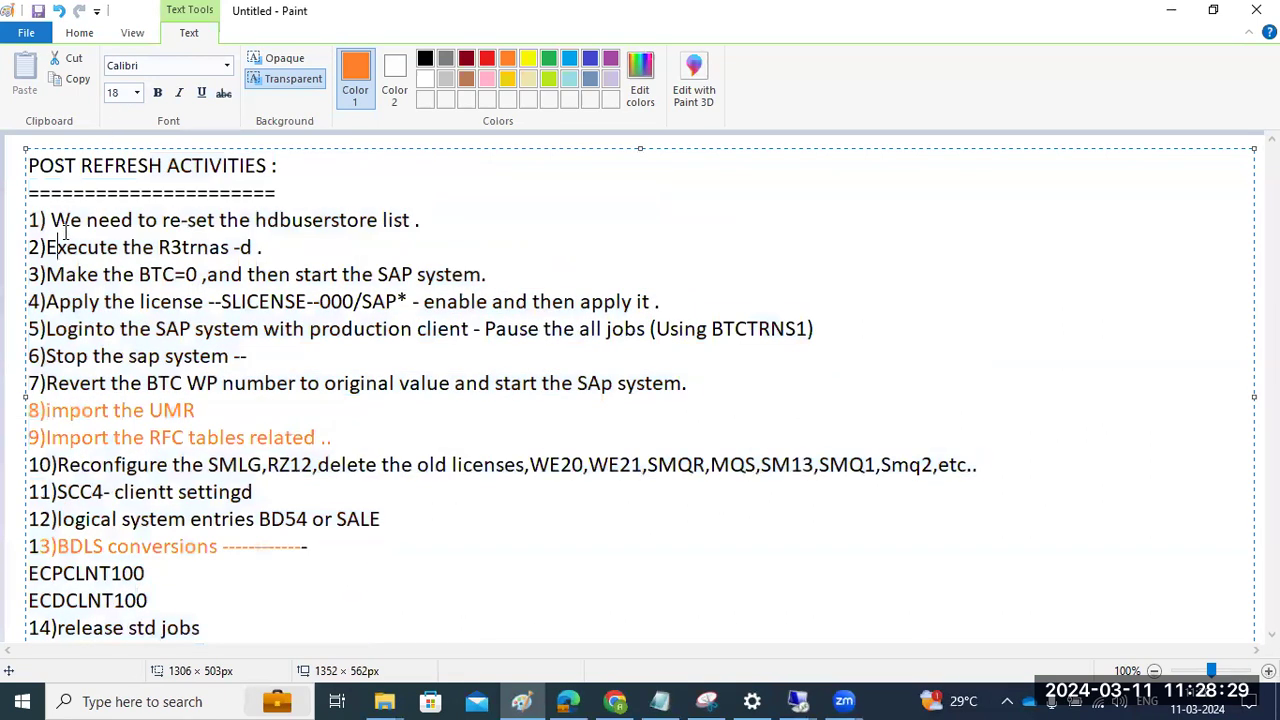
{"action": "left_click_drag", "start_coordinate": [29, 214], "coordinate": [265, 634]}
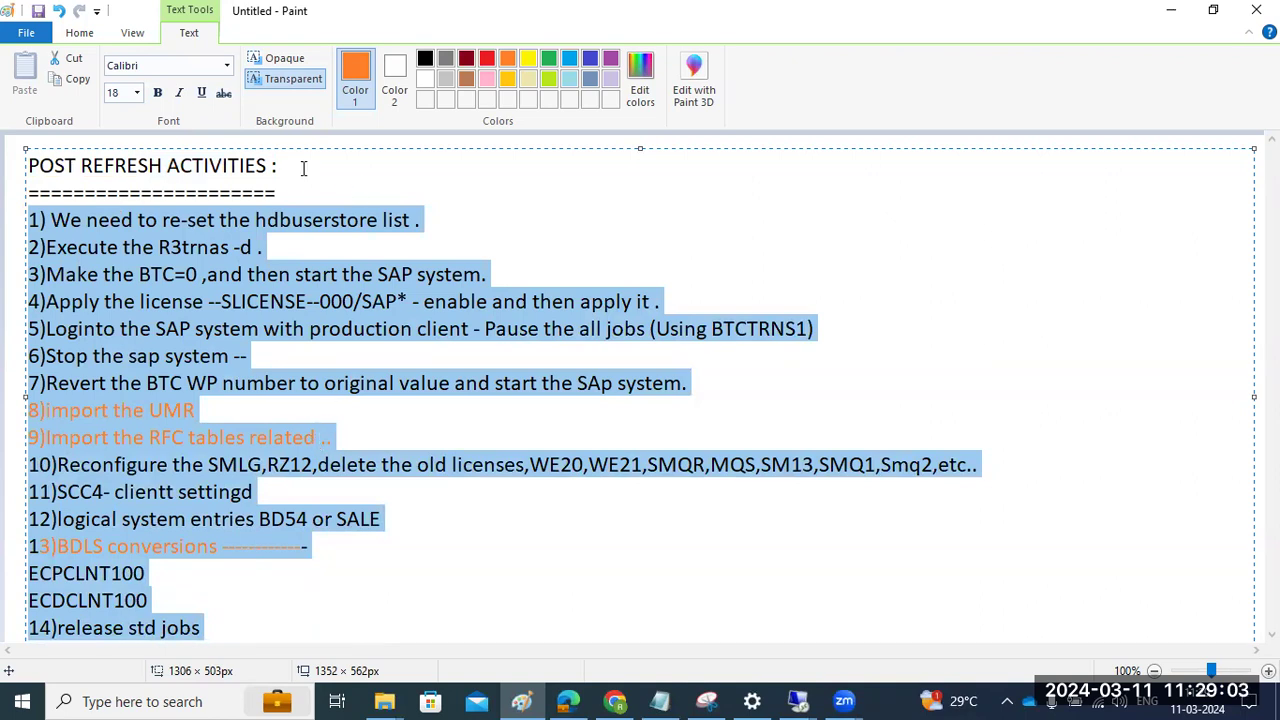
Step: Deselect the post-refresh checklist text in the Paint canvas
{"action": "left_click", "coordinate": [280, 190]}
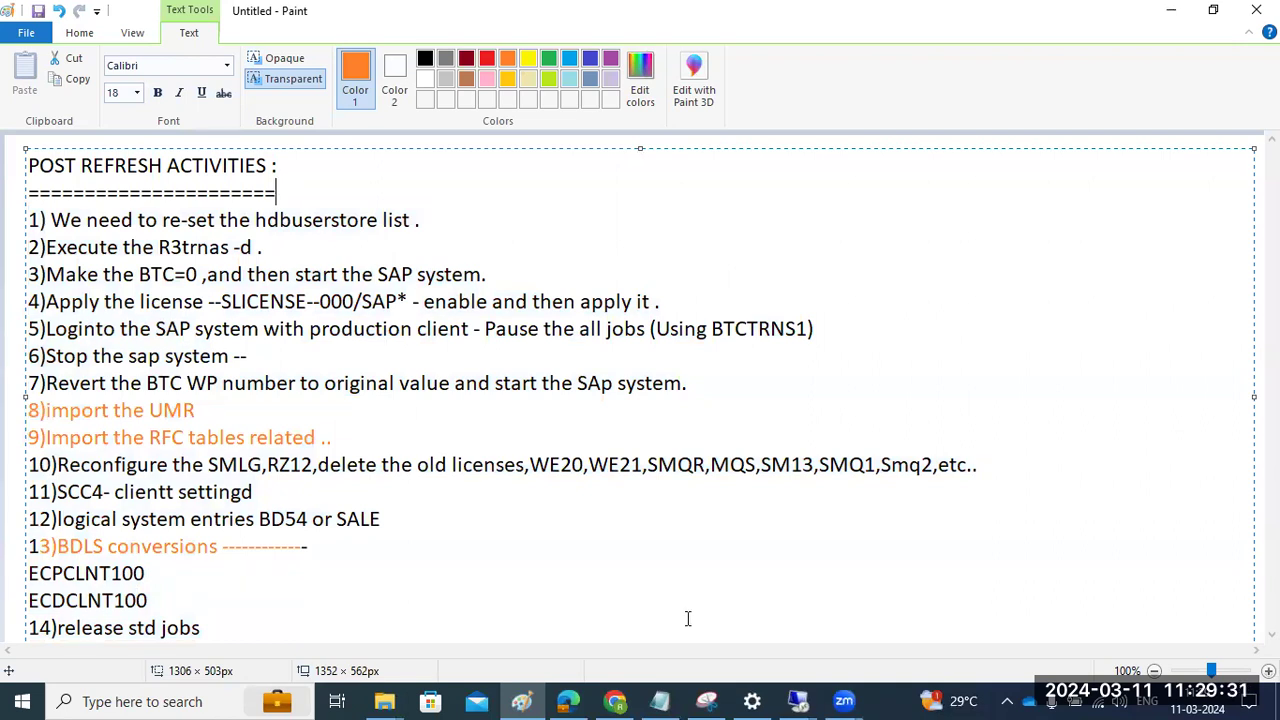
Step: In the SAP session, run report BTCTRNS1 through SE38
{"action": "mouse_move", "coordinate": [793, 698]}
{"action": "left_click", "coordinate": [894, 620]}
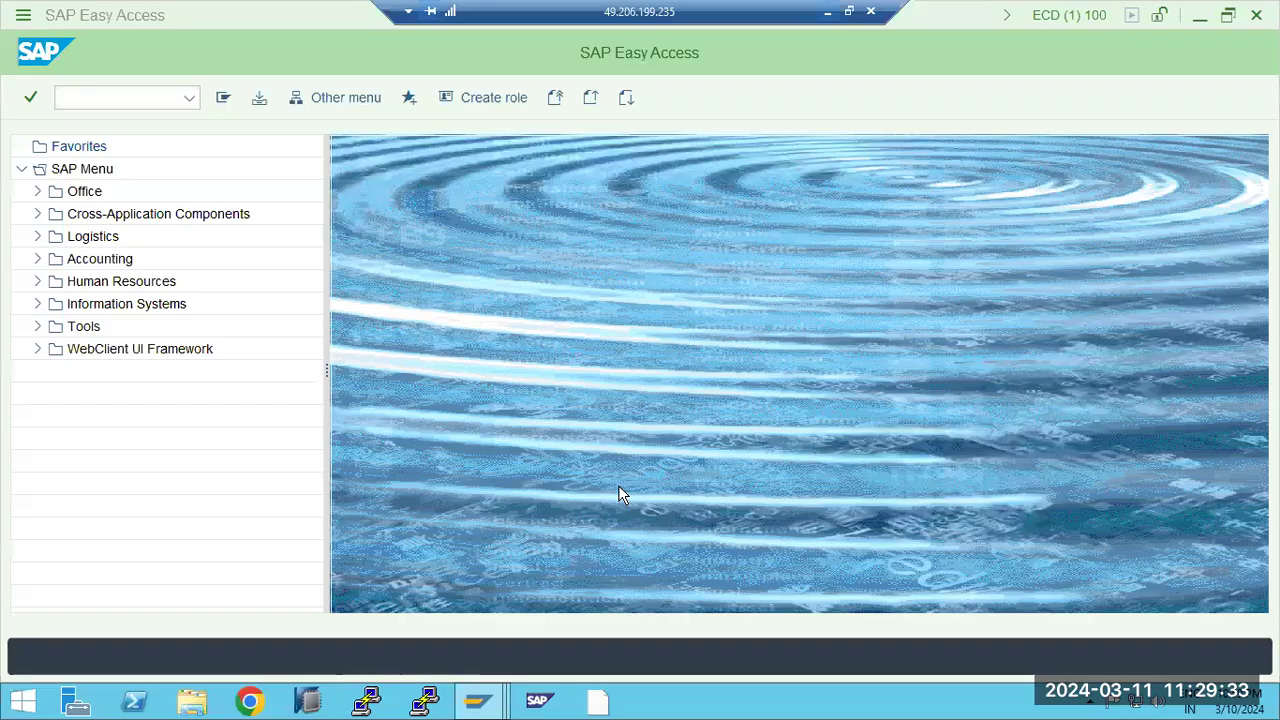
{"action": "type", "text": "SE38"}
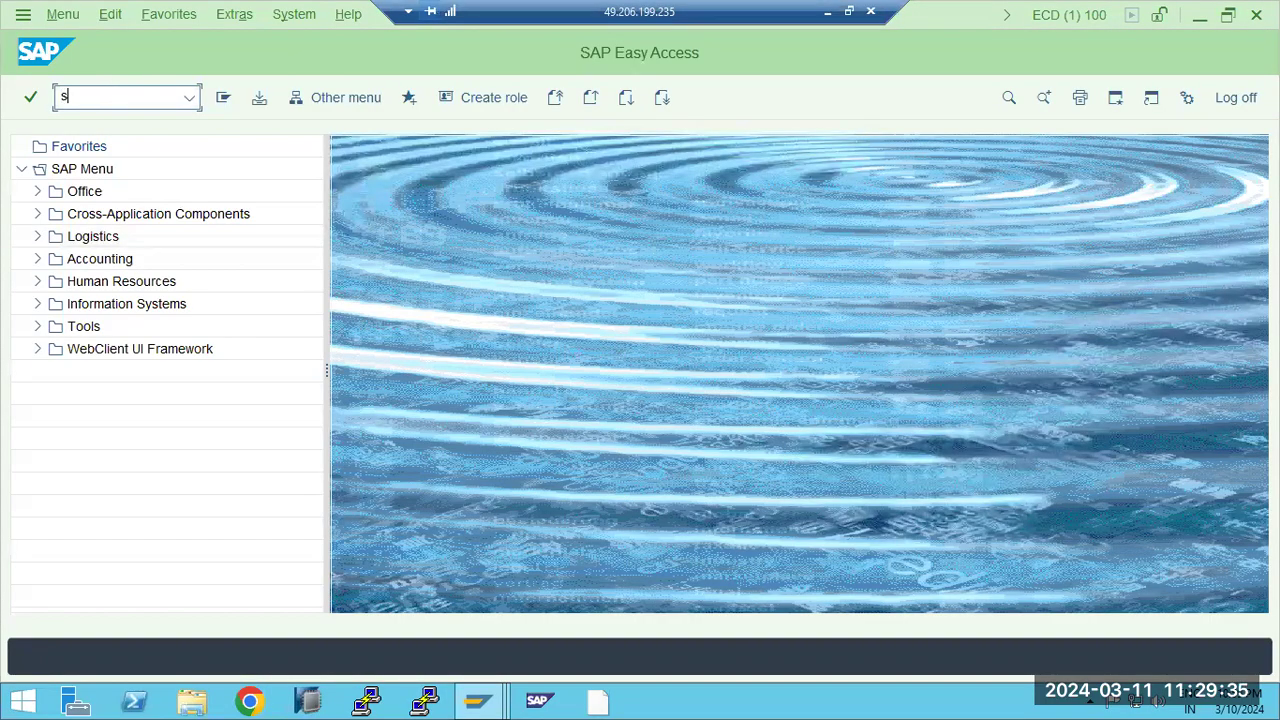
{"action": "key", "text": "Return"}
{"action": "type", "text": "B"}
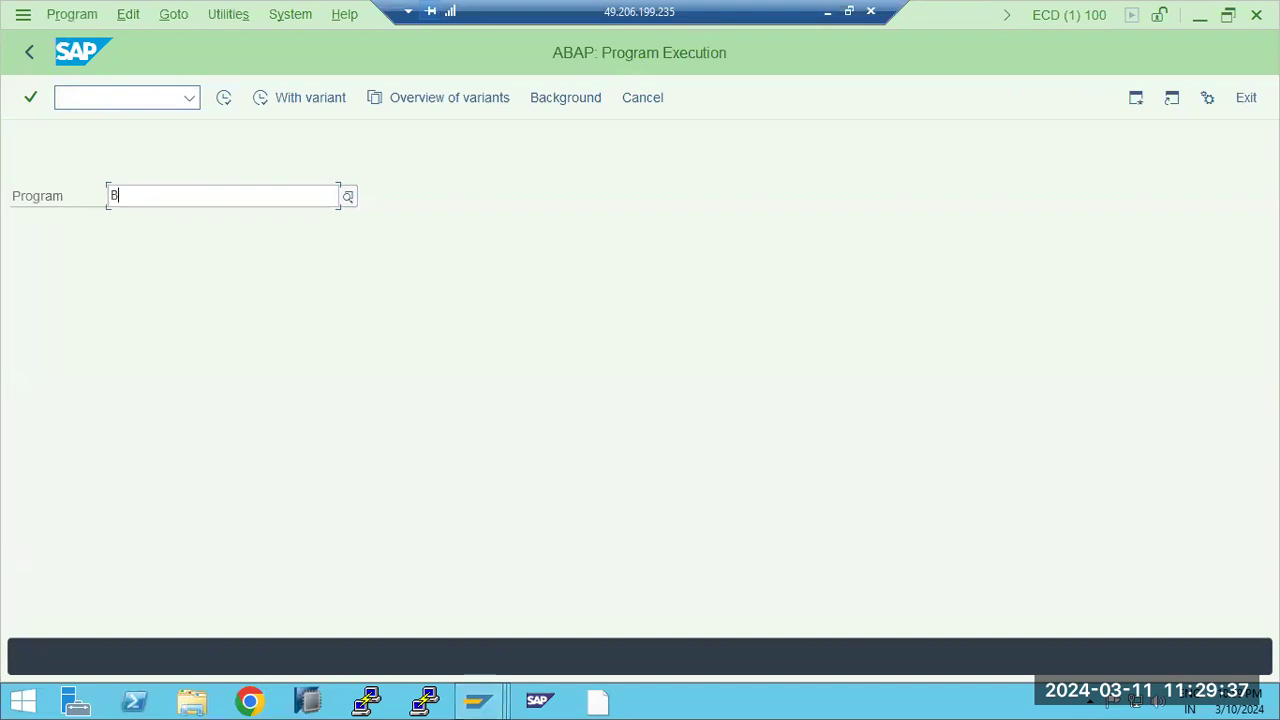
{"action": "type", "text": "TC"}
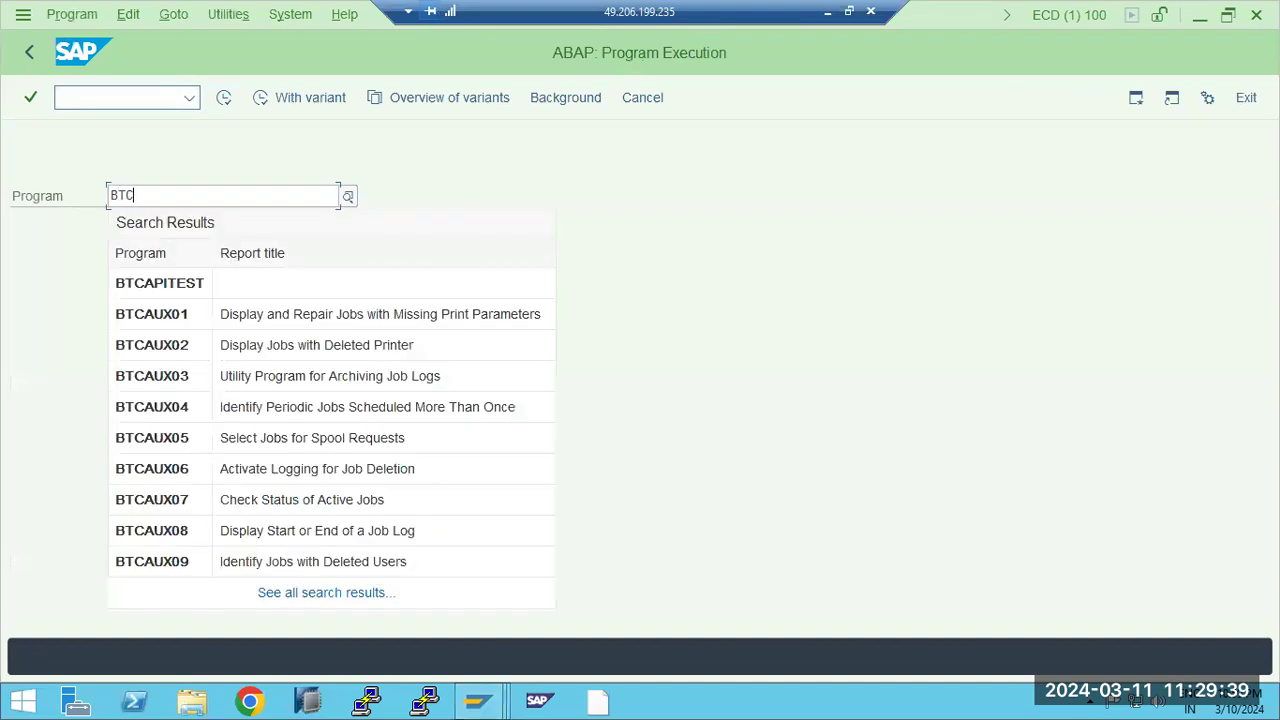
{"action": "type", "text": "TRNS1"}
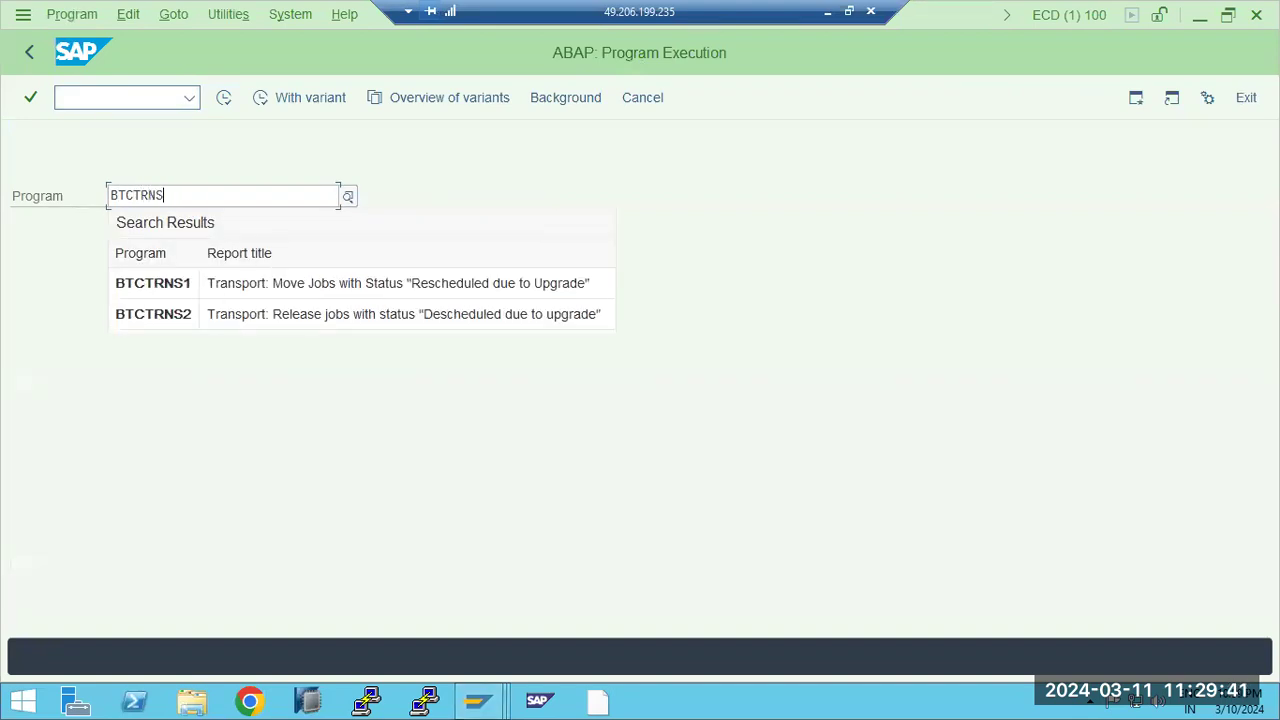
{"action": "left_click", "coordinate": [175, 288]}
{"action": "left_click", "coordinate": [223, 97]}
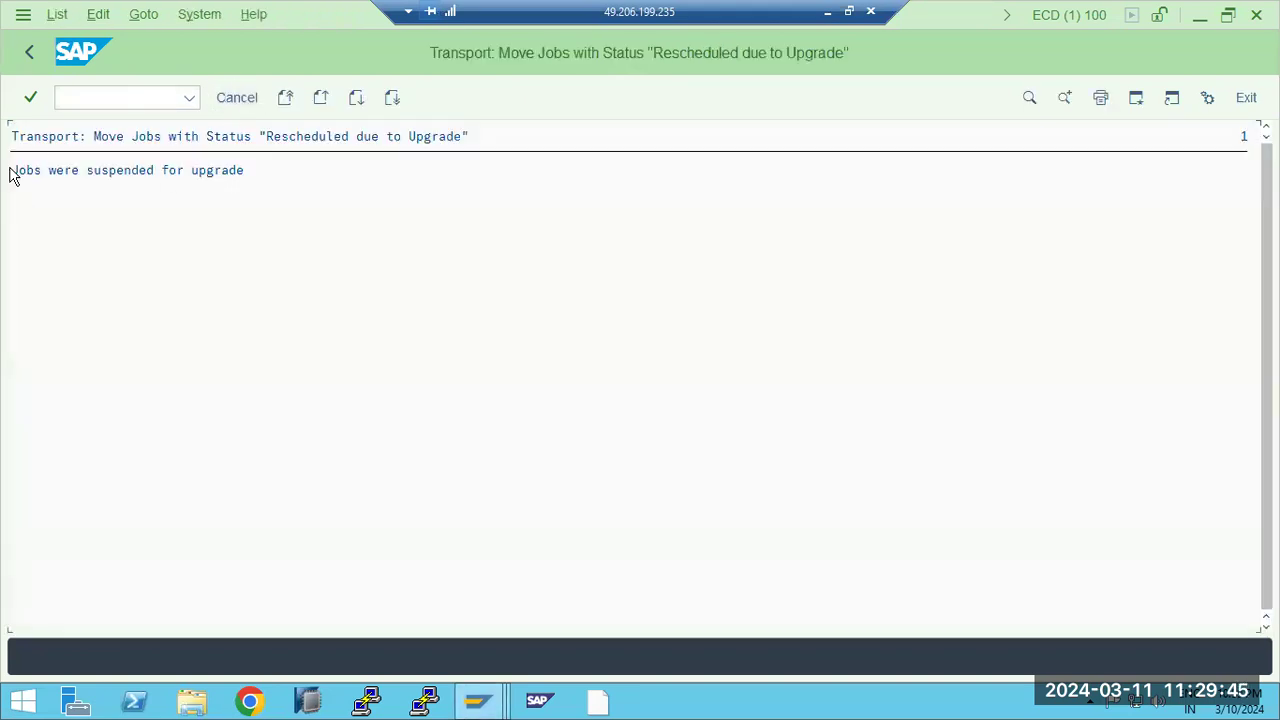
{"action": "left_click", "coordinate": [29, 52]}
Step: Change the program to BTCTRNS2 and run it to reschedule the suspended jobs
{"action": "left_click", "coordinate": [202, 196]}
{"action": "key", "text": "BackSpace"}
{"action": "type", "text": "2"}
{"action": "left_click", "coordinate": [226, 100]}
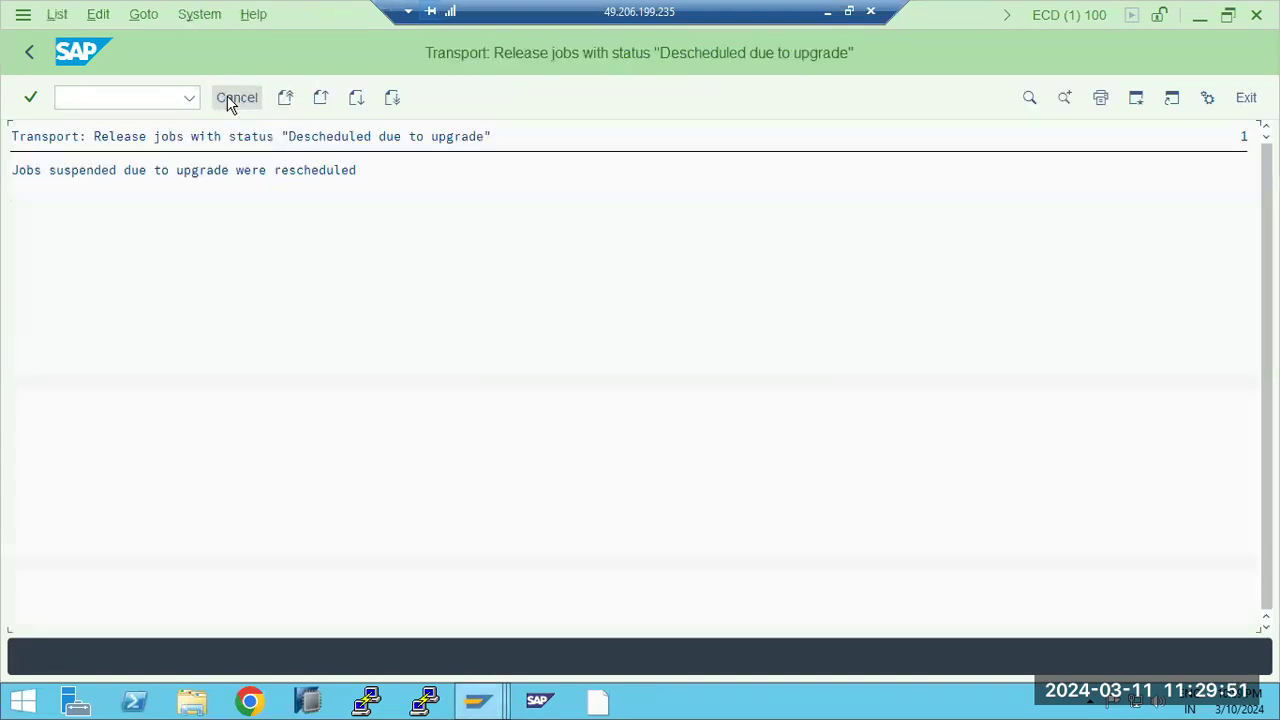
{"action": "left_click", "coordinate": [62, 177]}
{"action": "left_click", "coordinate": [27, 60]}
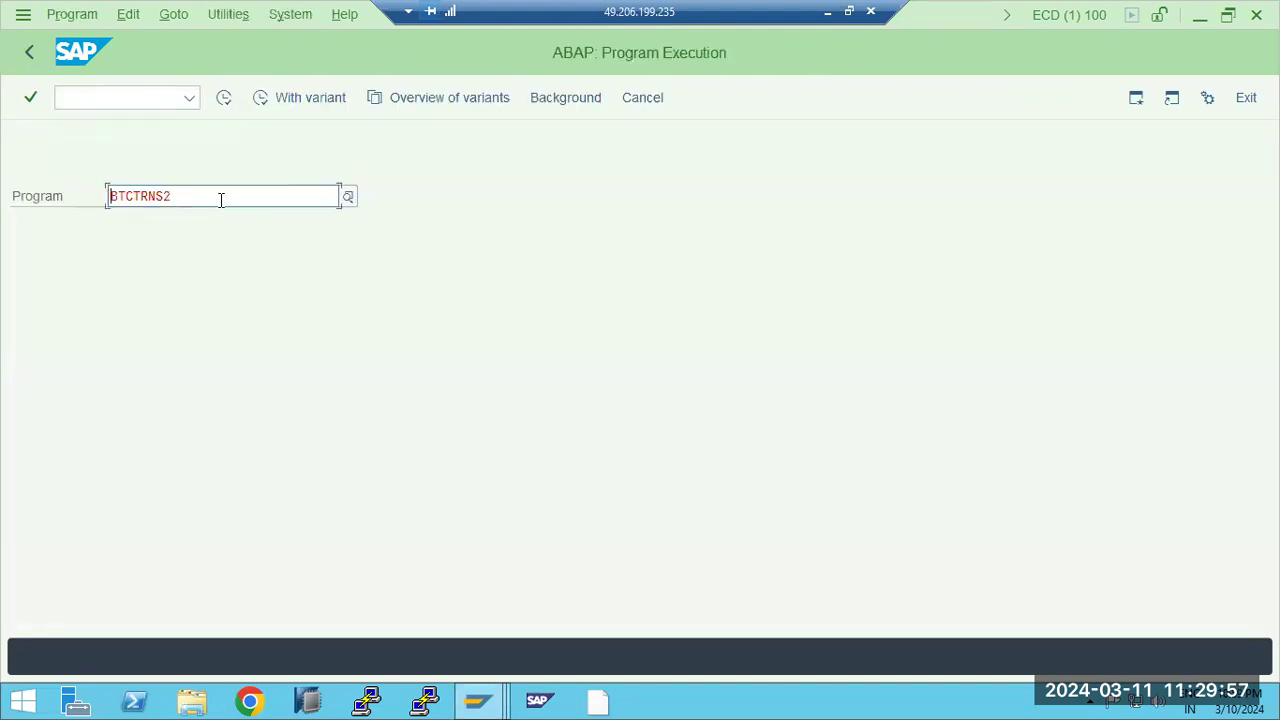
Step: Append '-BTCTRNS2' to checklist item 14 'release std jobs' in Paint, then return to SAP
{"action": "left_click", "coordinate": [828, 13]}
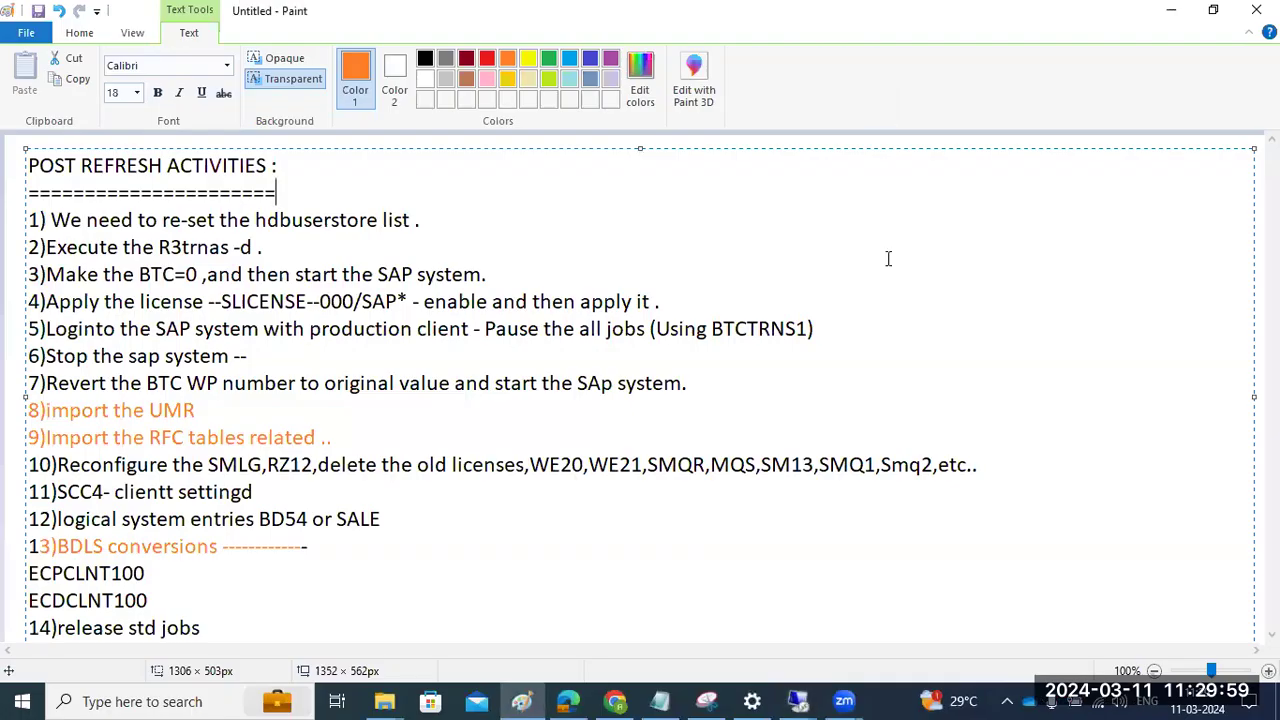
{"action": "left_click", "coordinate": [234, 627]}
{"action": "type", "text": "-BTCTRNS2"}
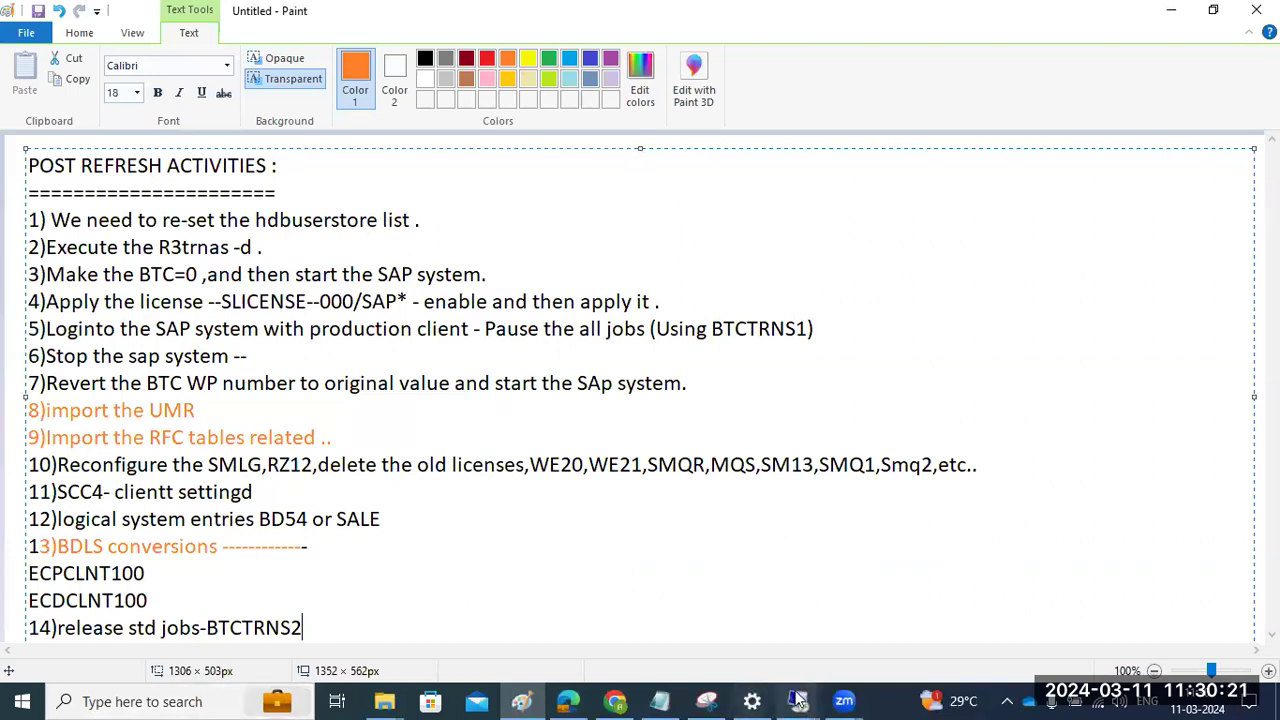
{"action": "mouse_move", "coordinate": [797, 700]}
{"action": "left_click", "coordinate": [849, 615]}
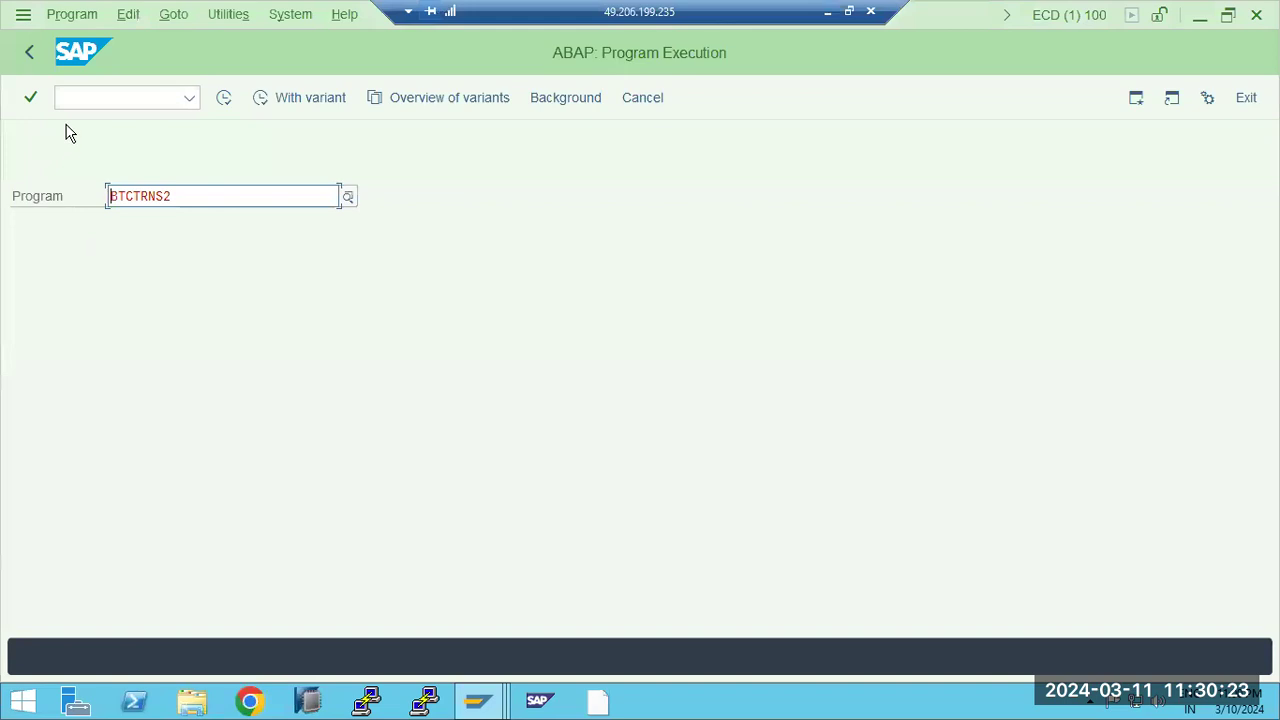
Step: Open SM37 and set the job name selection to *COLLECT*
{"action": "left_click", "coordinate": [86, 99]}
{"action": "type", "text": "/nsm37"}
{"action": "key", "text": "Return"}
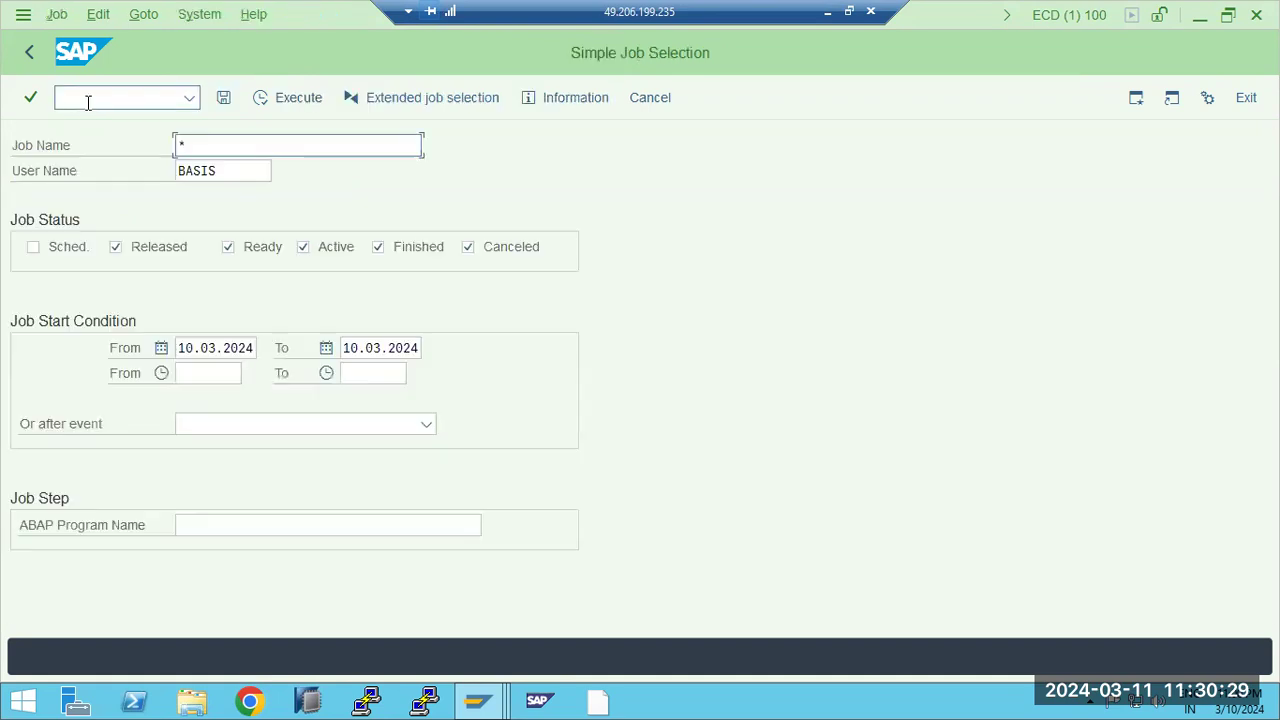
{"action": "left_click", "coordinate": [301, 145]}
{"action": "key", "text": "BackSpace"}
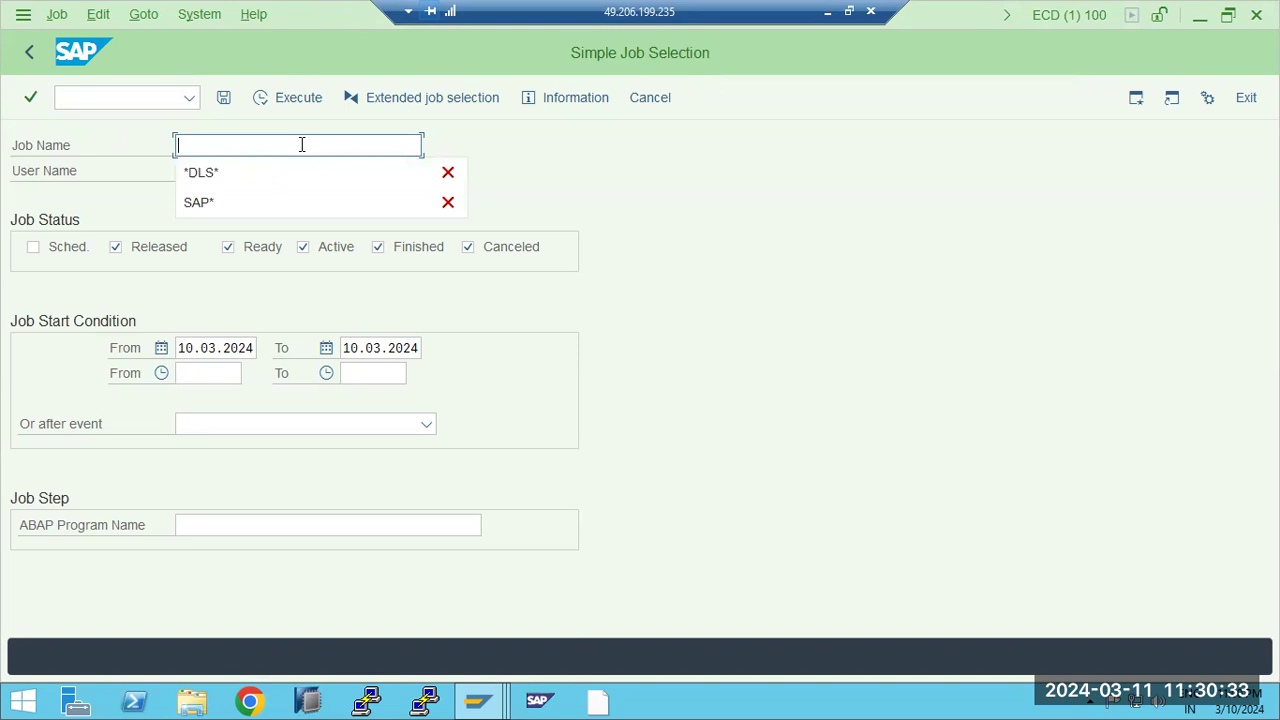
{"action": "type", "text": "C"}
{"action": "key", "text": "BackSpace"}
{"action": "type", "text": "*COL"}
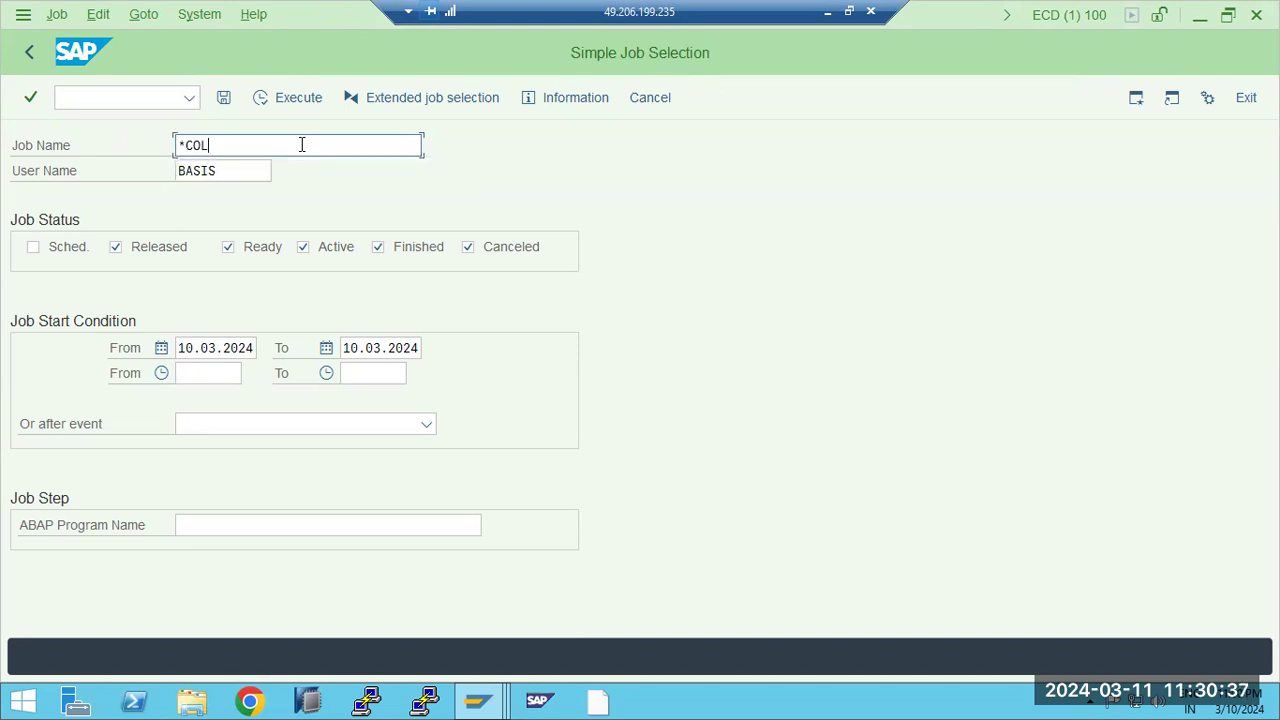
{"action": "type", "text": "LECT*"}
Step: Set user name to *, list the jobs, and open SAP_COLLECTOR_FOR_PERFMONITOR's details
{"action": "key", "text": "Tab"}
{"action": "type", "text": "*"}
{"action": "key", "text": "Delete"}
{"action": "key", "text": "Delete"}
{"action": "key", "text": "Delete"}
{"action": "key", "text": "Delete"}
{"action": "left_click", "coordinate": [268, 95]}
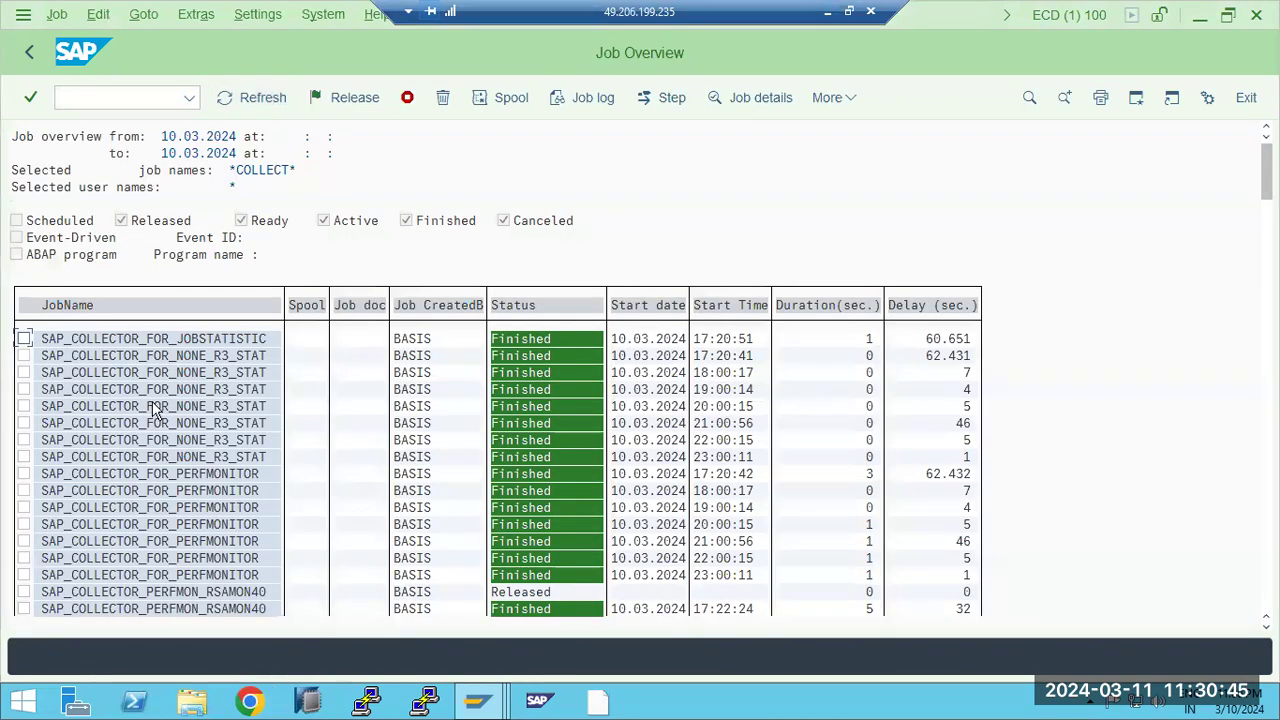
{"action": "double_click", "coordinate": [160, 473]}
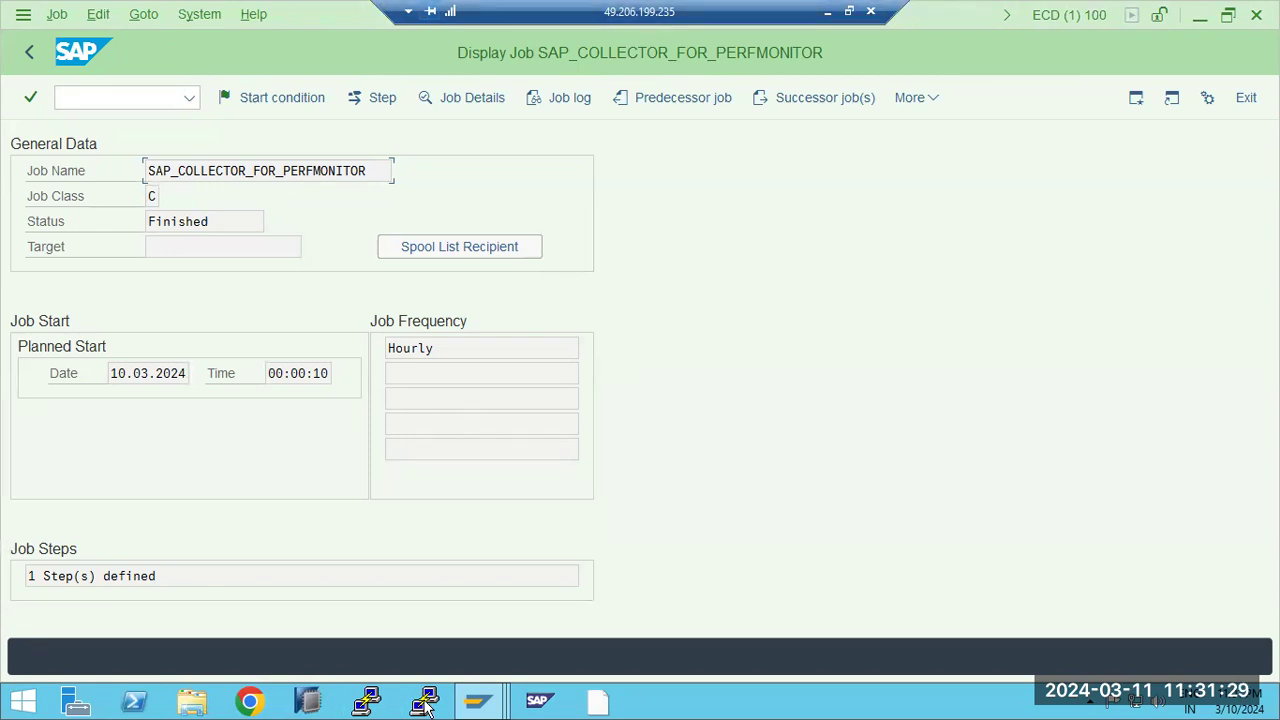
Step: Connect PuTTY to saplinux5, log in as root, and maximize the terminal
{"action": "left_click", "coordinate": [367, 703]}
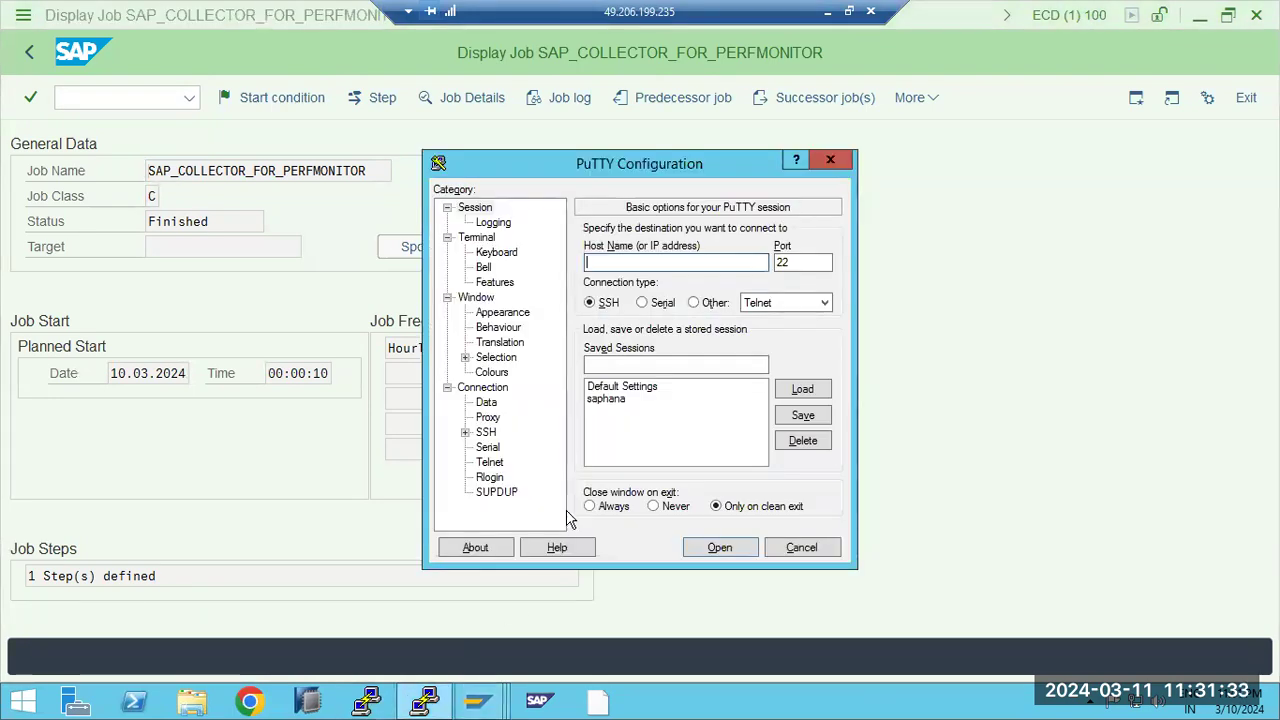
{"action": "type", "text": "saplinux5"}
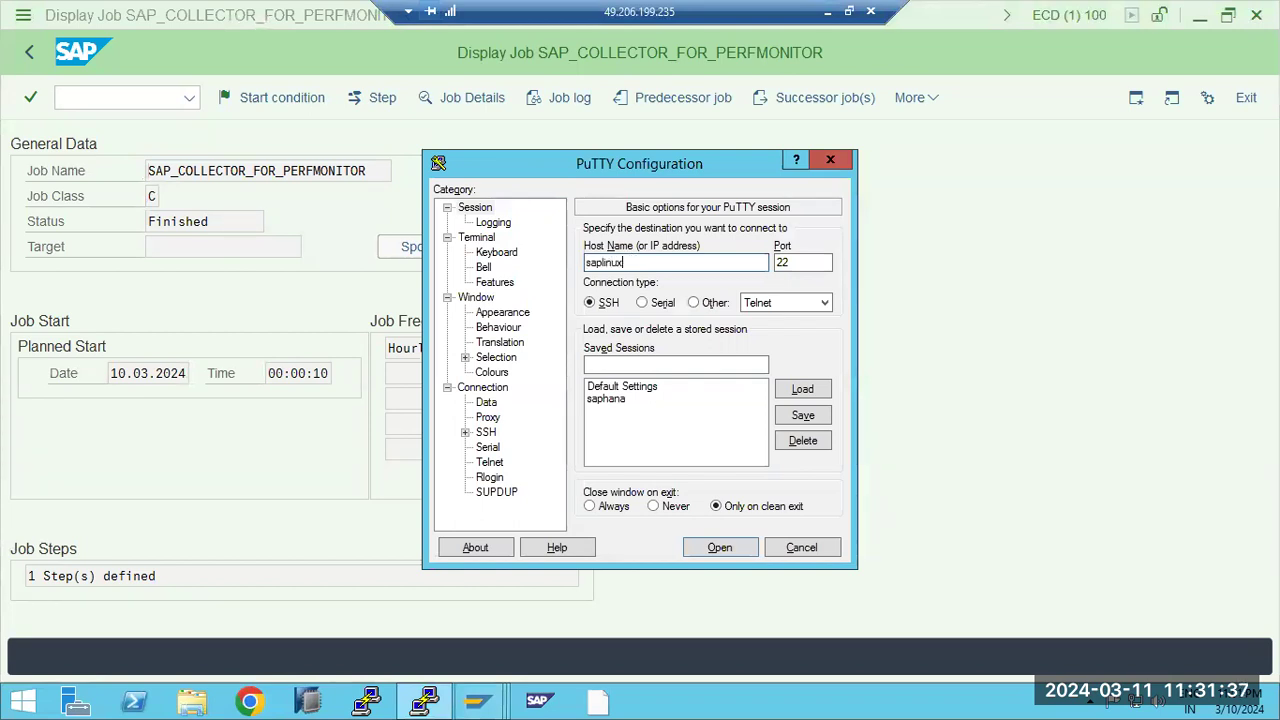
{"action": "key", "text": "Return"}
{"action": "type", "text": "root"}
{"action": "key", "text": "Return"}
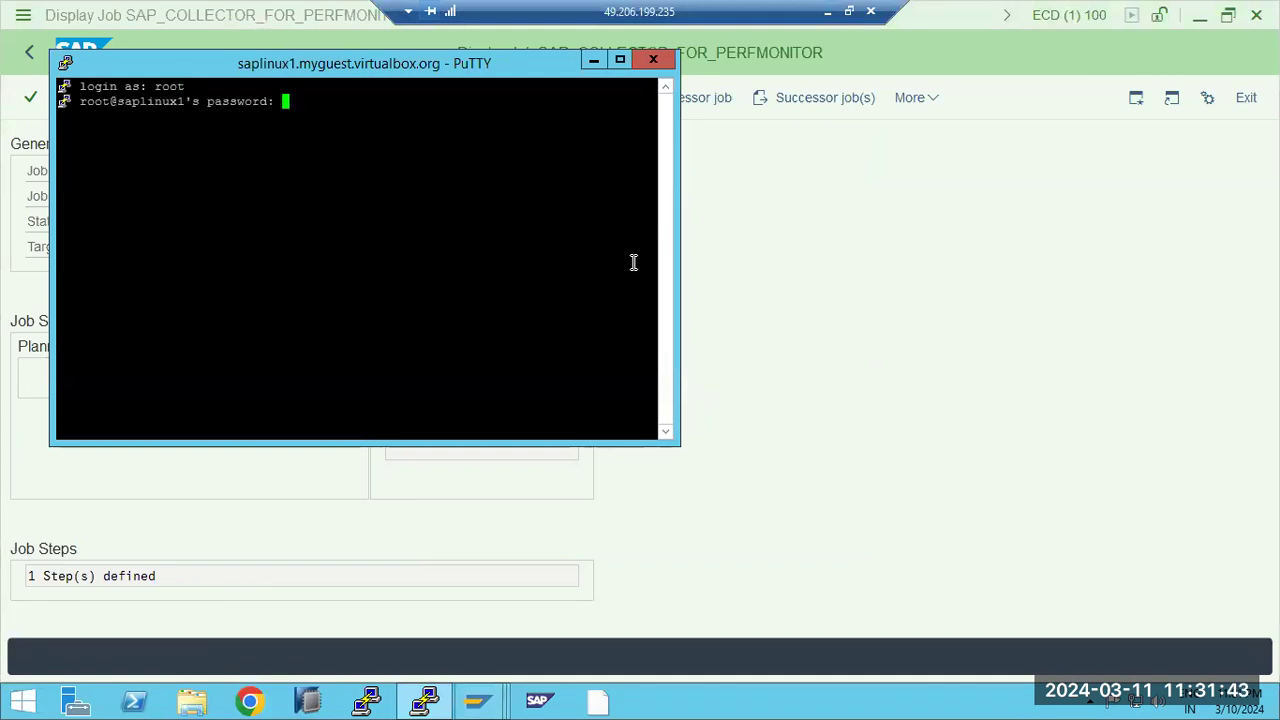
{"action": "key", "text": "Return"}
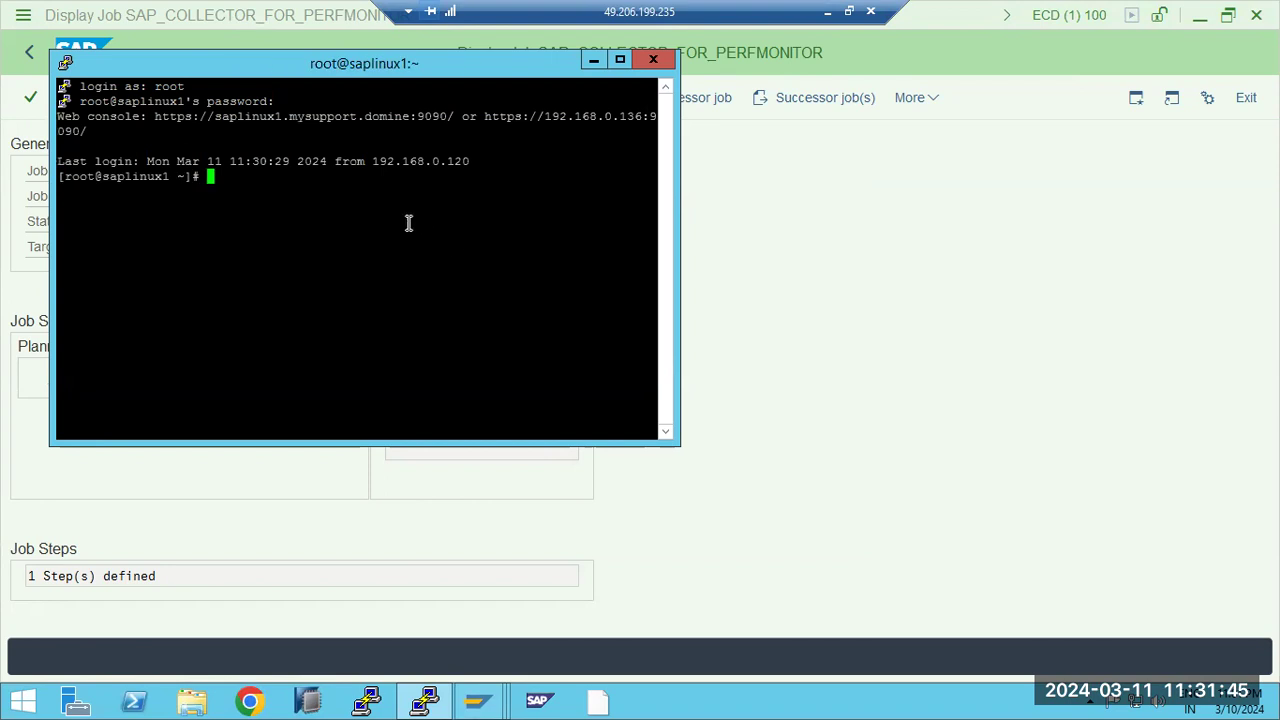
{"action": "double_click", "coordinate": [276, 64]}
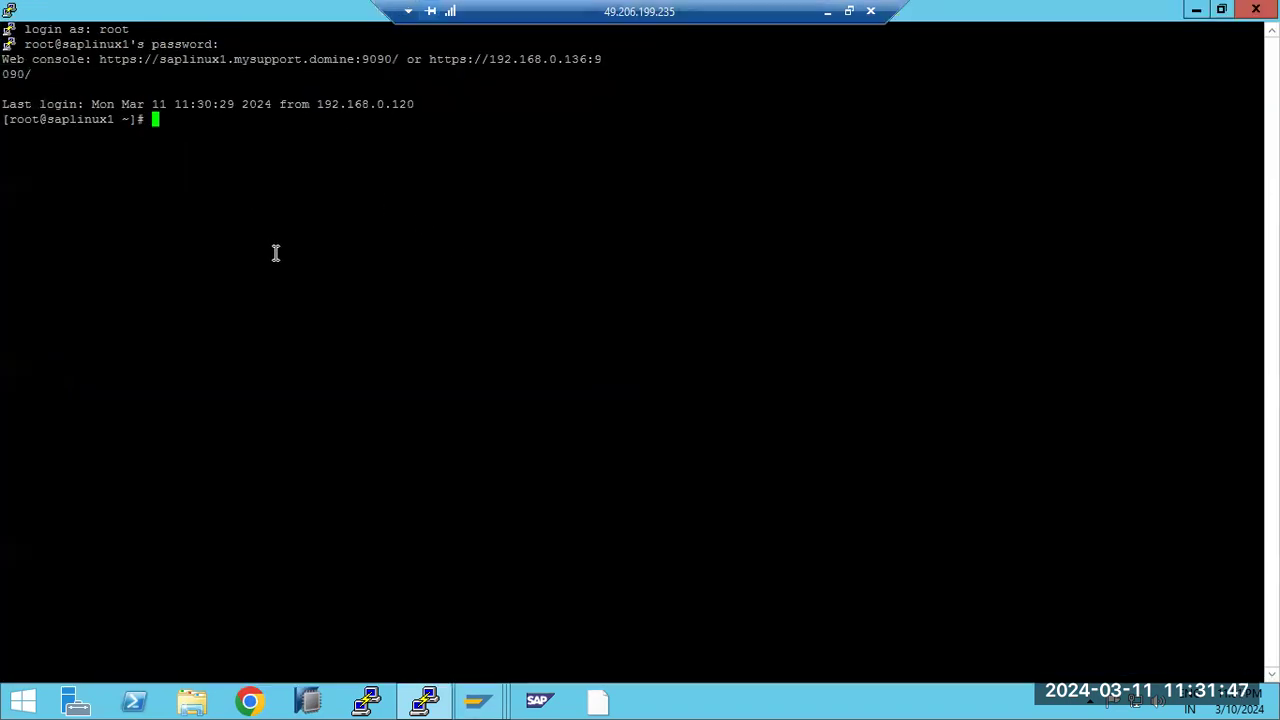
Step: Switch to the hs1adm user with 'sudo su -'
{"action": "type", "text": "hdb"}
{"action": "key", "text": "ctrl+c"}
{"action": "type", "text": "sudo su "}
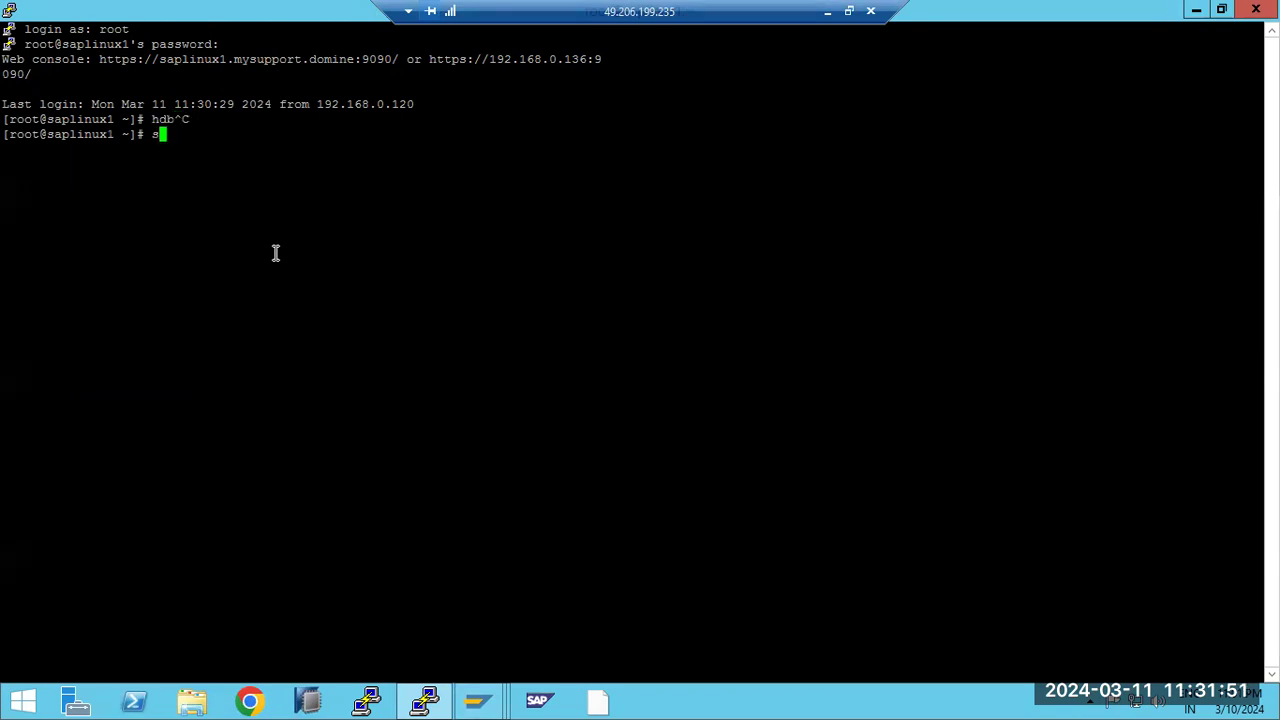
{"action": "type", "text": "- hsladm"}
{"action": "key", "text": "Return"}
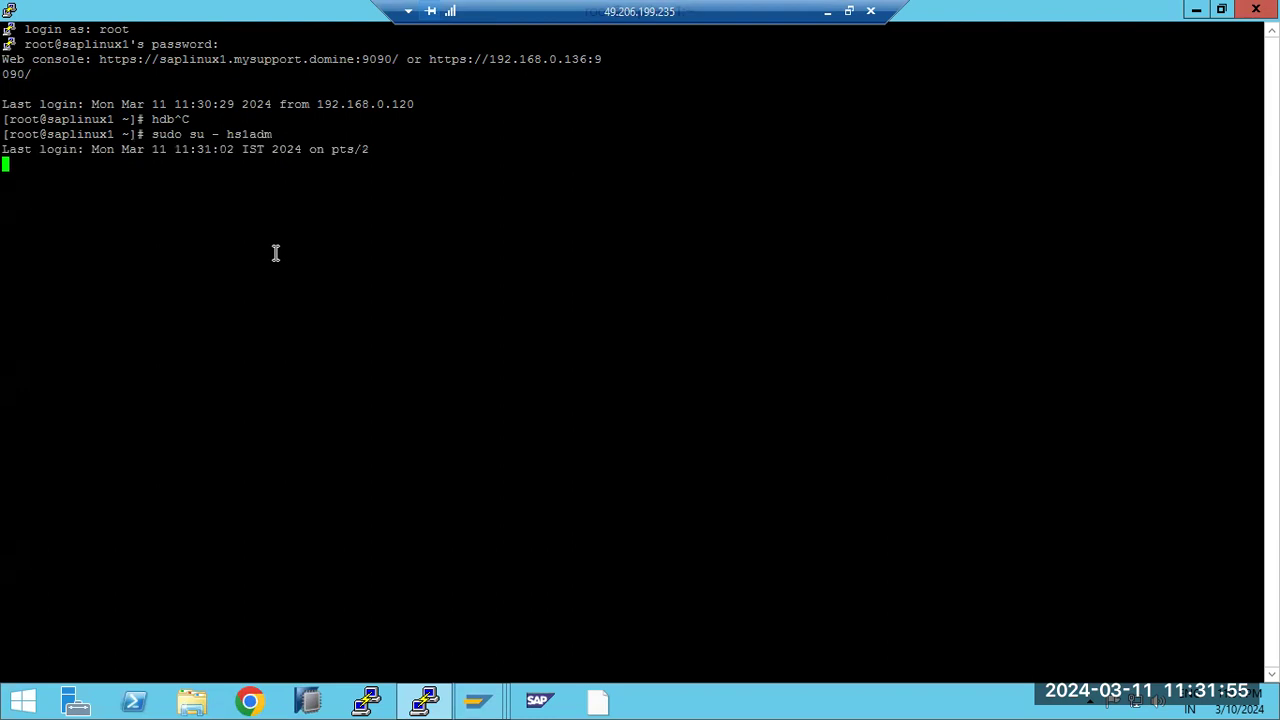
Step: Run 'hdbuserstore LIST', review the HS1SAPDBCTRL entry, and start typing 'hdbuserstore DrOP'
{"action": "type", "text": "hdb"}
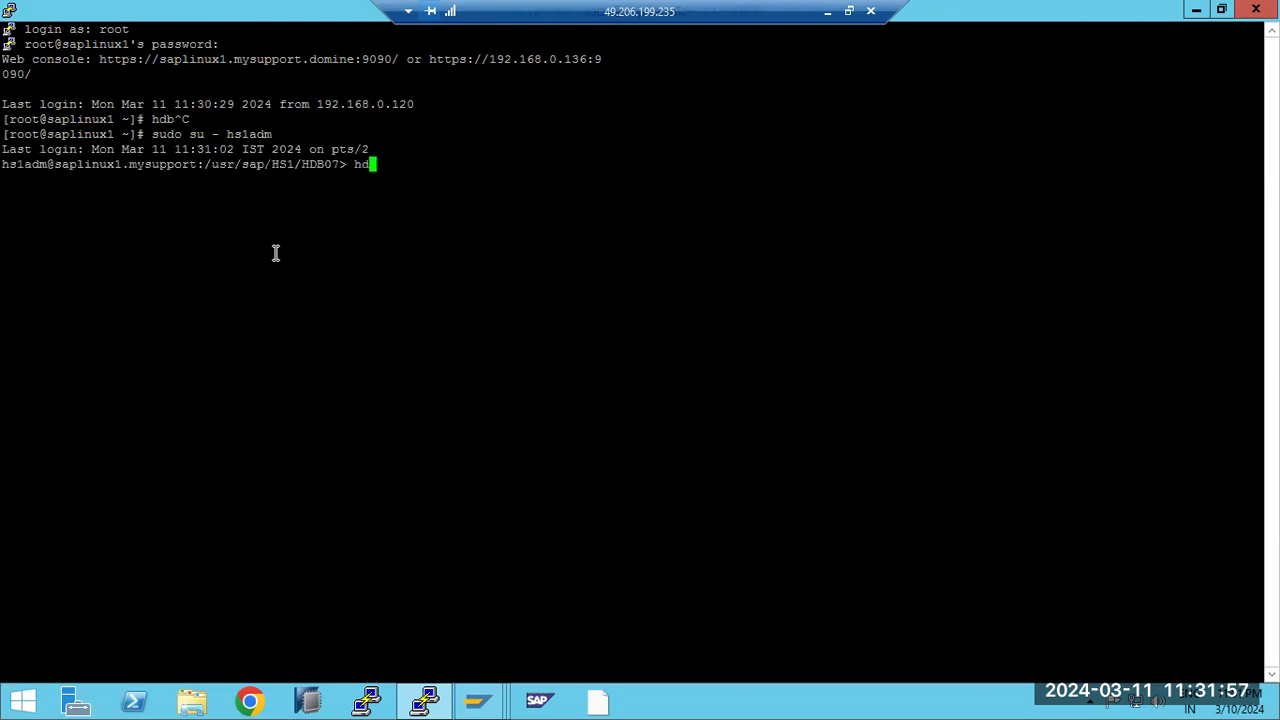
{"action": "type", "text": "userstore "}
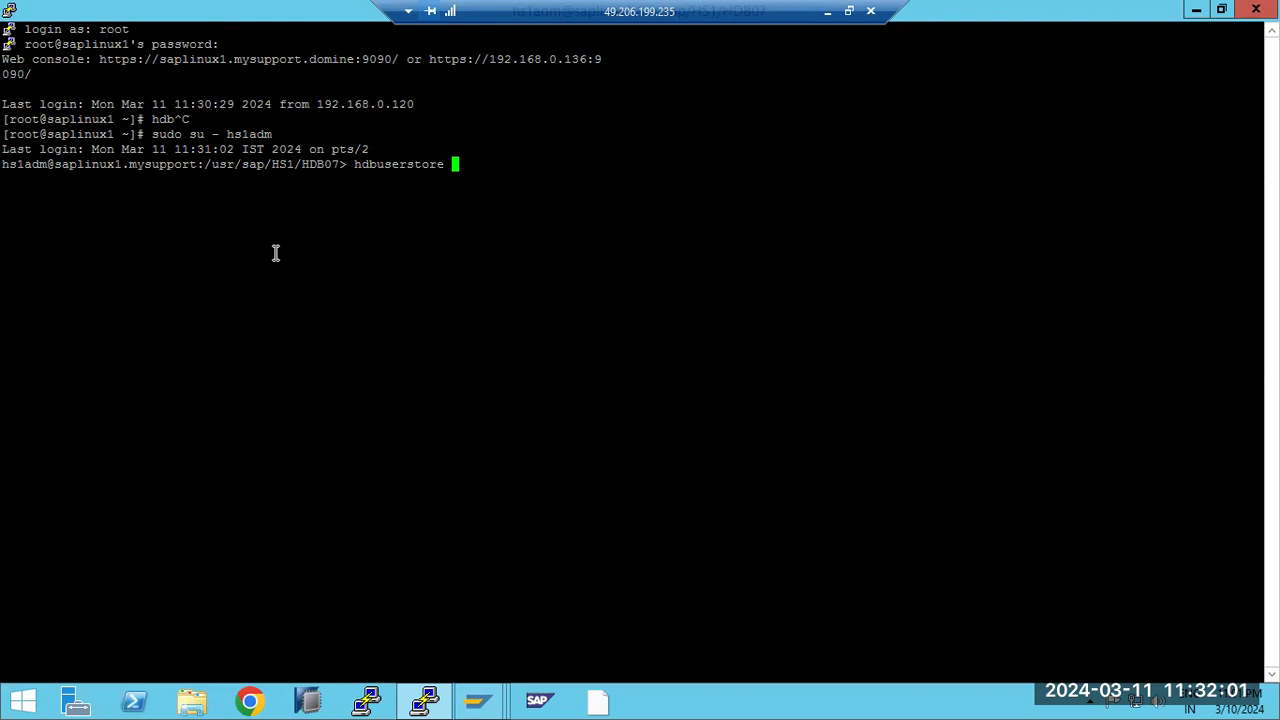
{"action": "type", "text": "LIST"}
{"action": "key", "text": "Return"}
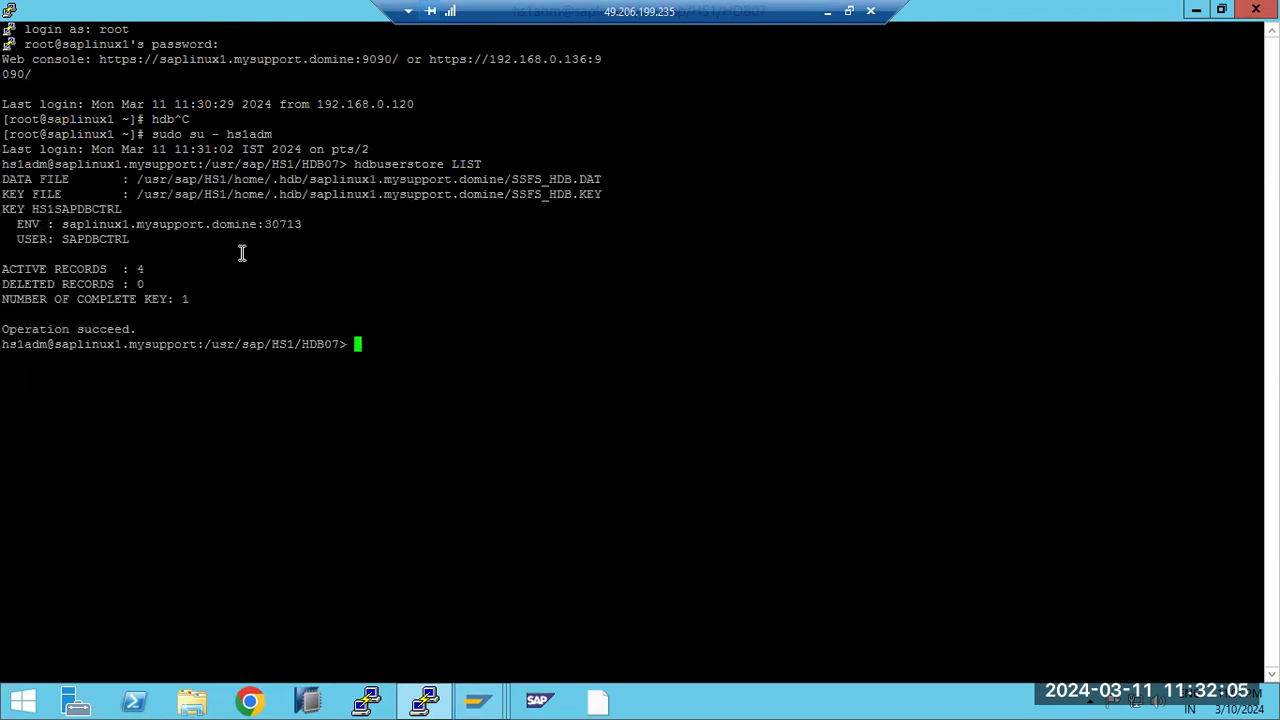
{"action": "double_click", "coordinate": [80, 239]}
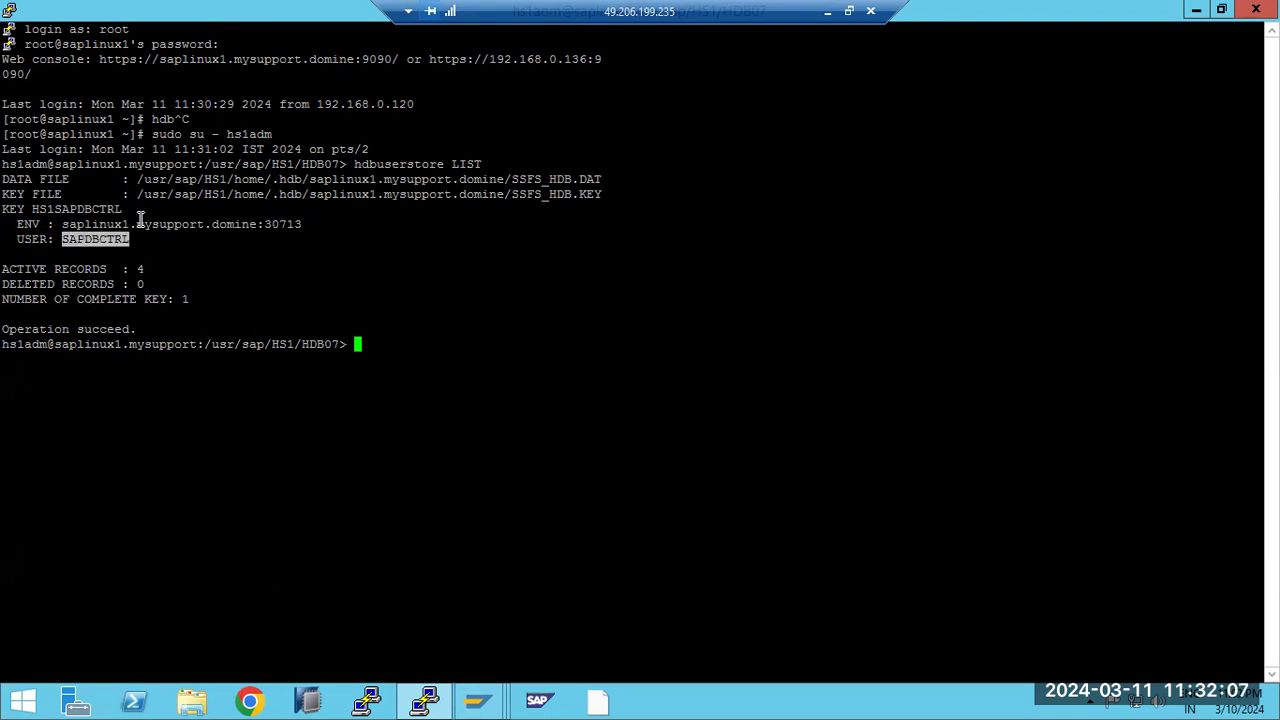
{"action": "double_click", "coordinate": [140, 223]}
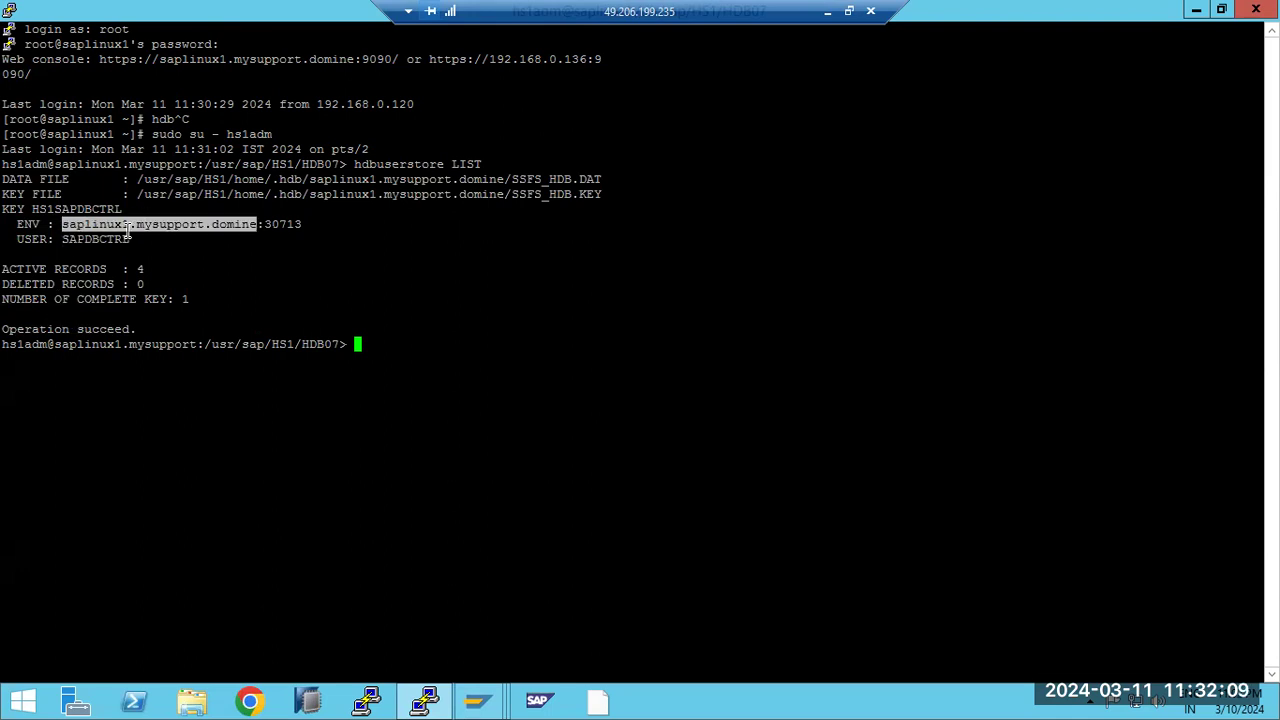
{"action": "left_click", "coordinate": [127, 225]}
{"action": "left_click_drag", "start_coordinate": [127, 225], "coordinate": [87, 219]}
{"action": "left_click", "coordinate": [87, 219]}
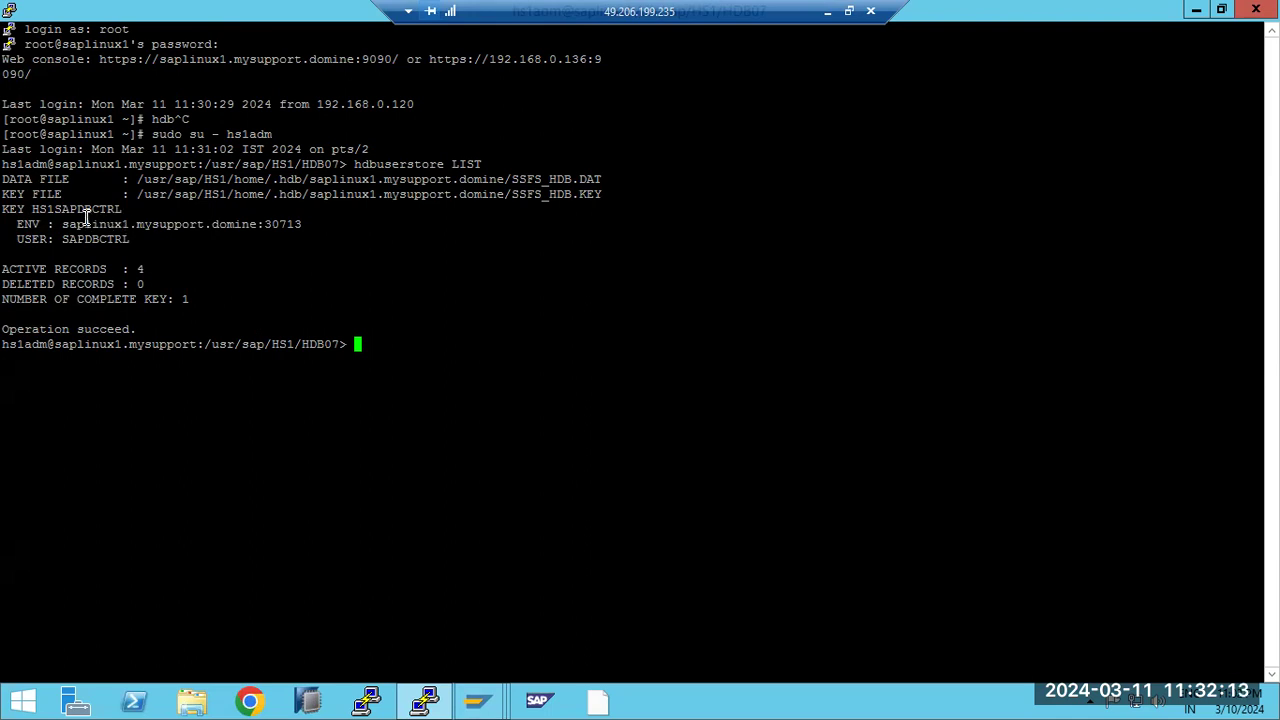
{"action": "type", "text": "hdbuserstore DrOP"}
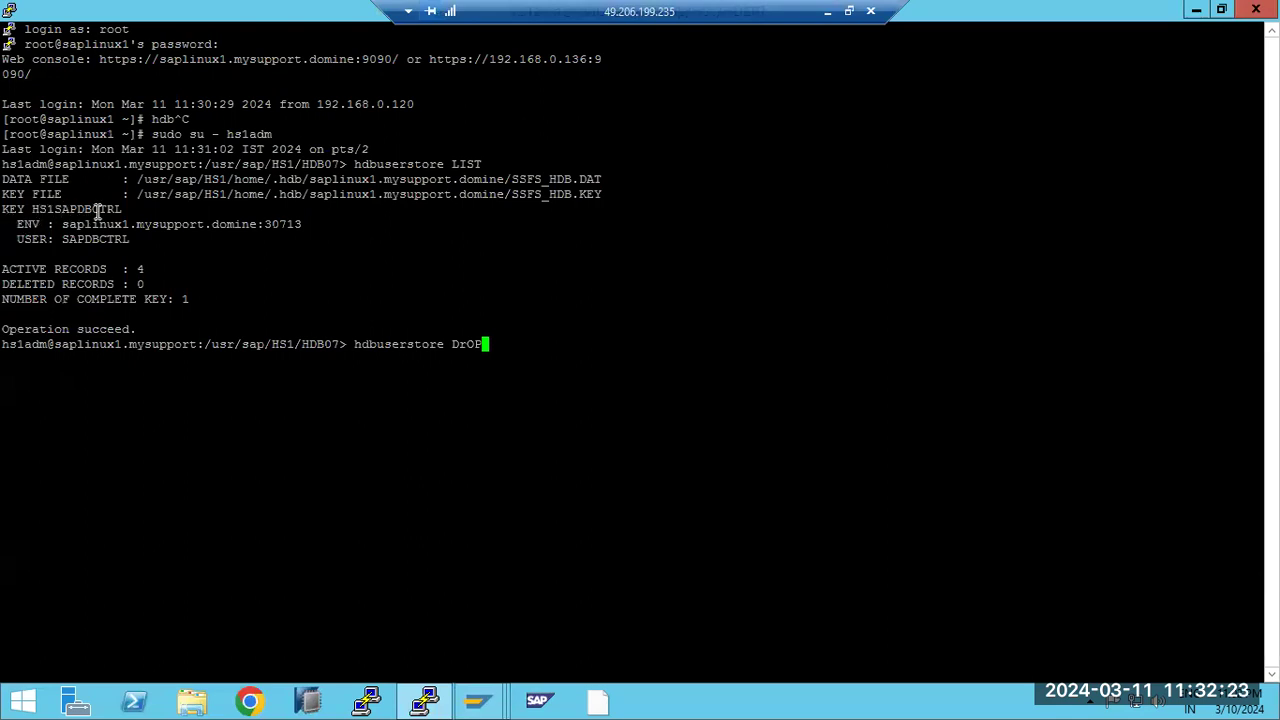
Step: Add hdbuserstore key saphana for SAPABAP1 with user SYSTEM and its password
{"action": "key", "text": "BackSpace"}
{"action": "key", "text": "BackSpace"}
{"action": "key", "text": "BackSpace"}
{"action": "key", "text": "BackSpace"}
{"action": "type", "text": "addd"}
{"action": "key", "text": "BackSpace"}
{"action": "double_click", "coordinate": [423, 344]}
{"action": "double_click", "coordinate": [458, 344]}
{"action": "left_click", "coordinate": [69, 227]}
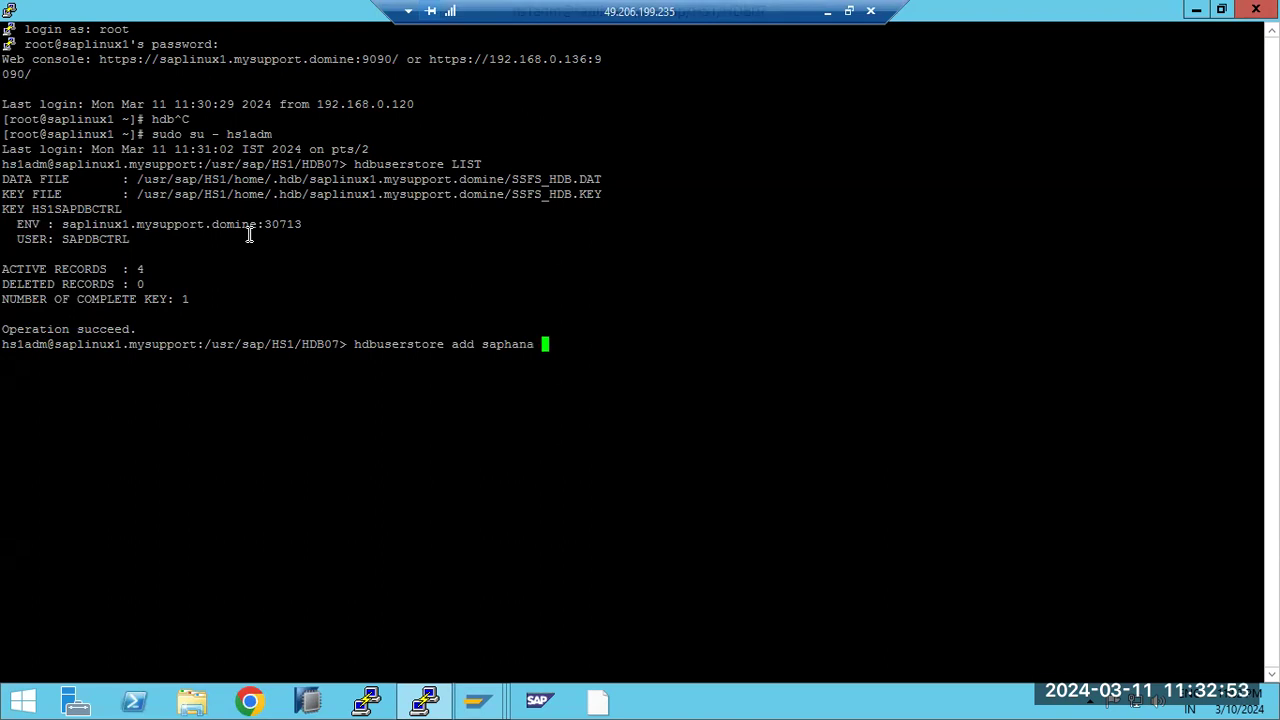
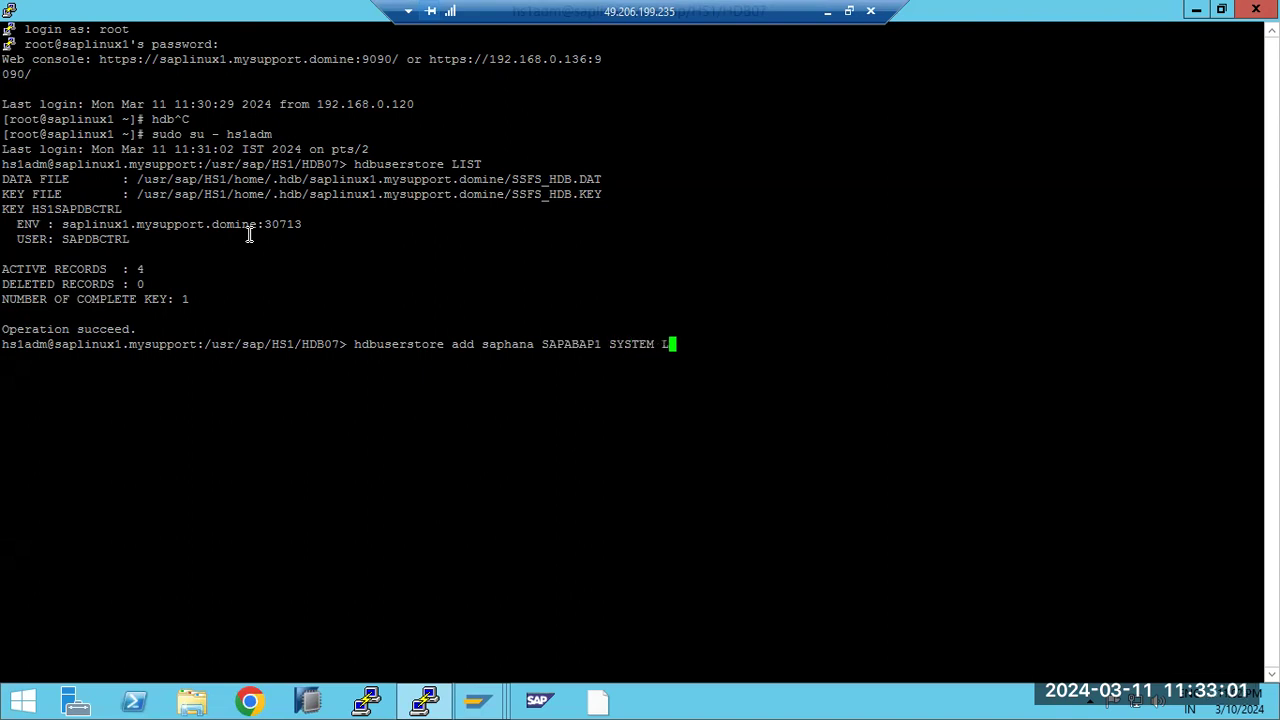
{"action": "key", "text": "Return"}
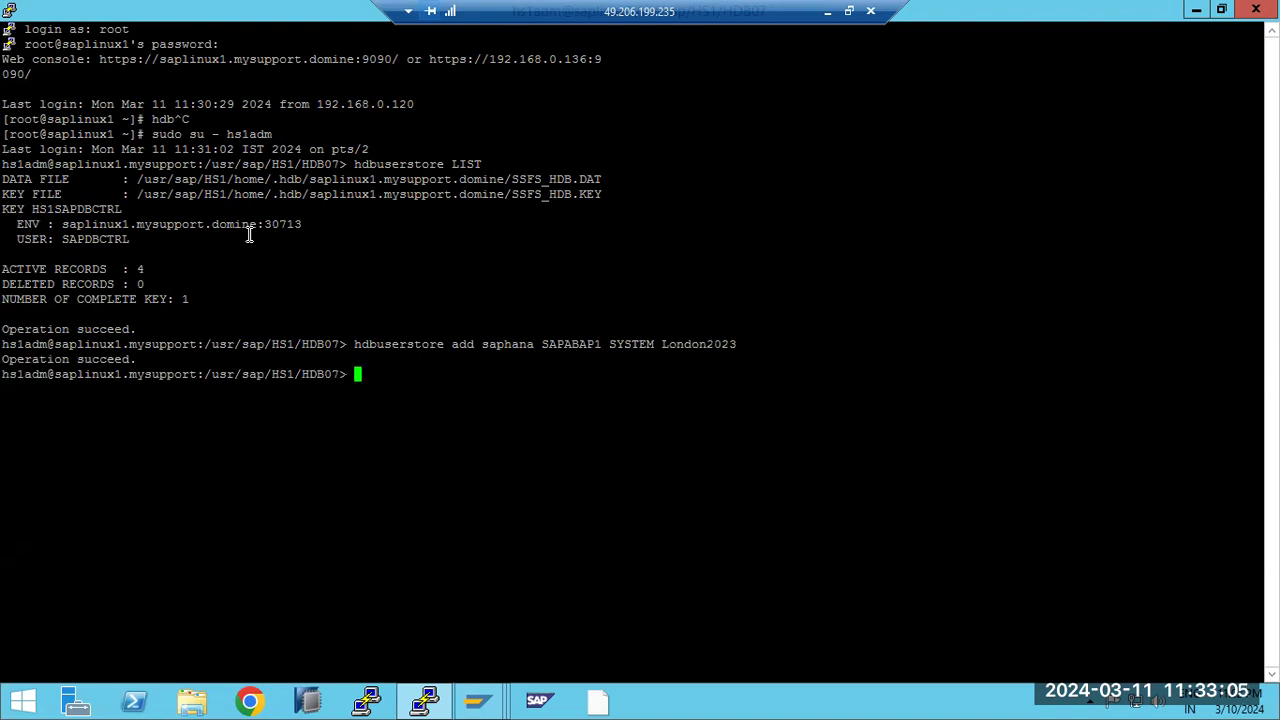
Step: Rerun 'hdbuserstore LIST' to confirm the SAPHANA key, then return to SAP's Job Overview
{"action": "key", "text": "Up"}
{"action": "key", "text": "Up"}
{"action": "key", "text": "Return"}
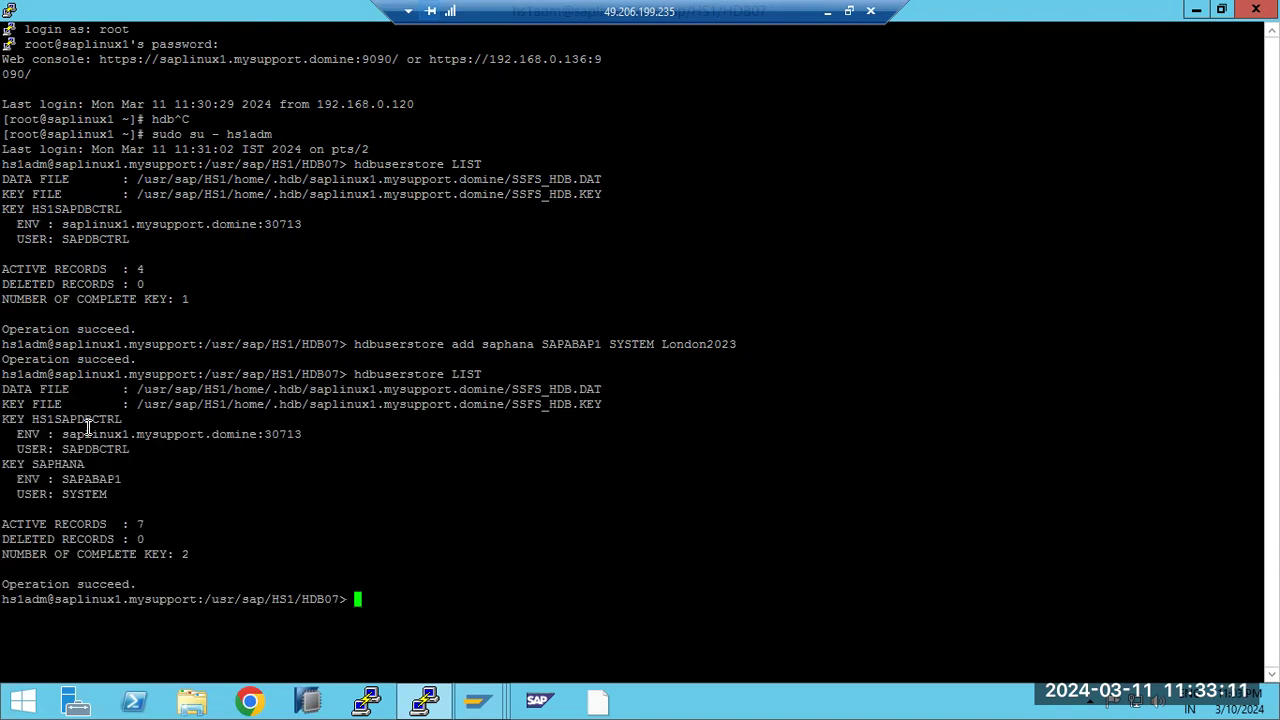
{"action": "left_click_drag", "start_coordinate": [20, 524], "coordinate": [128, 540]}
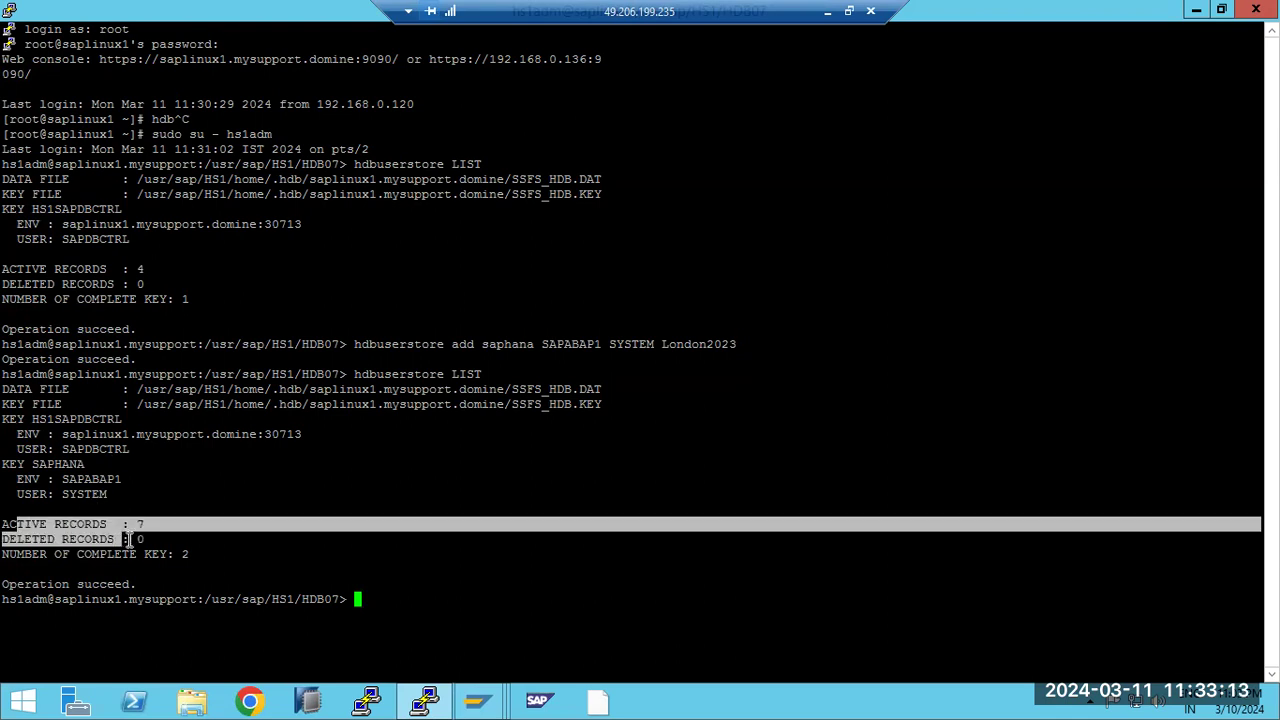
{"action": "left_click_drag", "start_coordinate": [4, 359], "coordinate": [152, 358]}
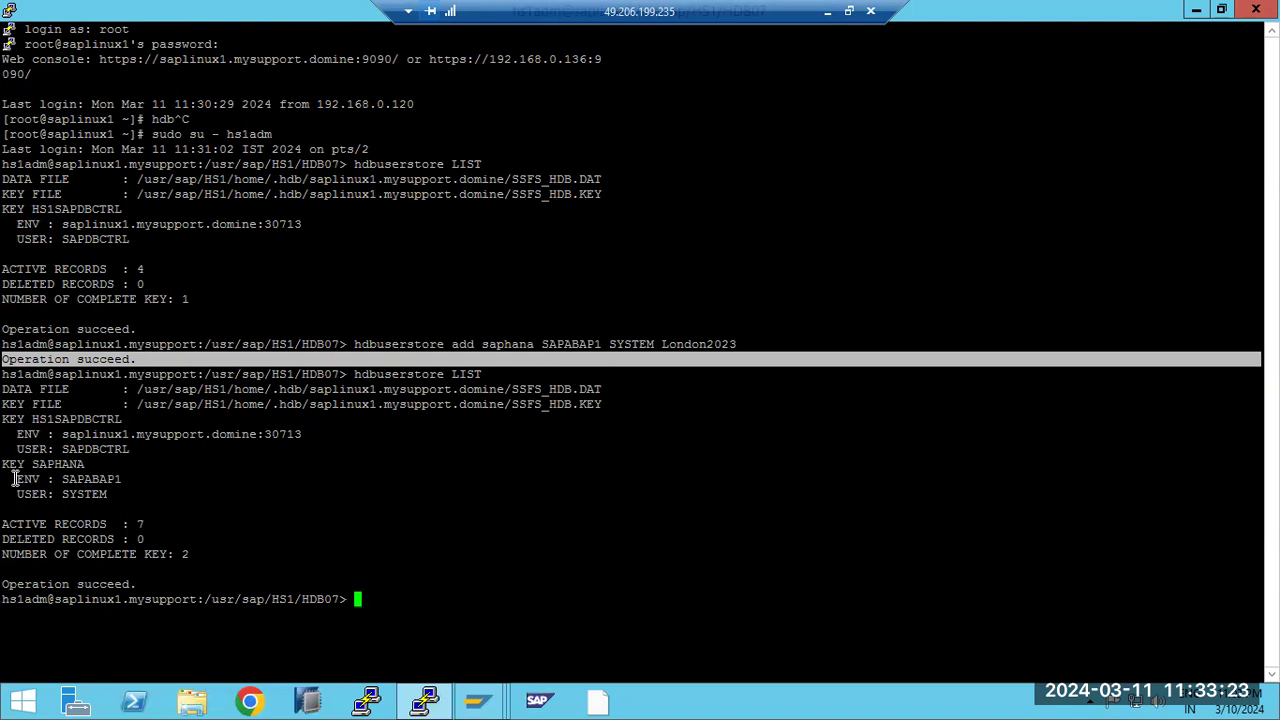
{"action": "left_click_drag", "start_coordinate": [6, 464], "coordinate": [122, 497]}
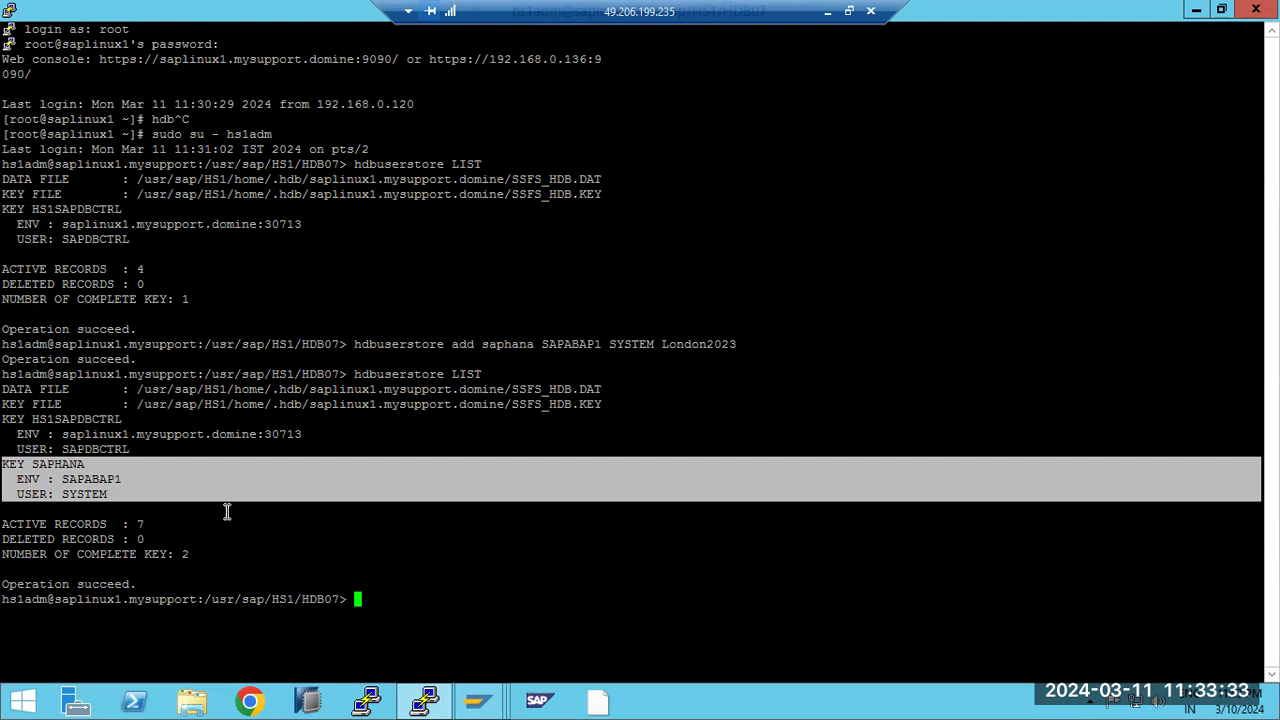
{"action": "left_click", "coordinate": [425, 703]}
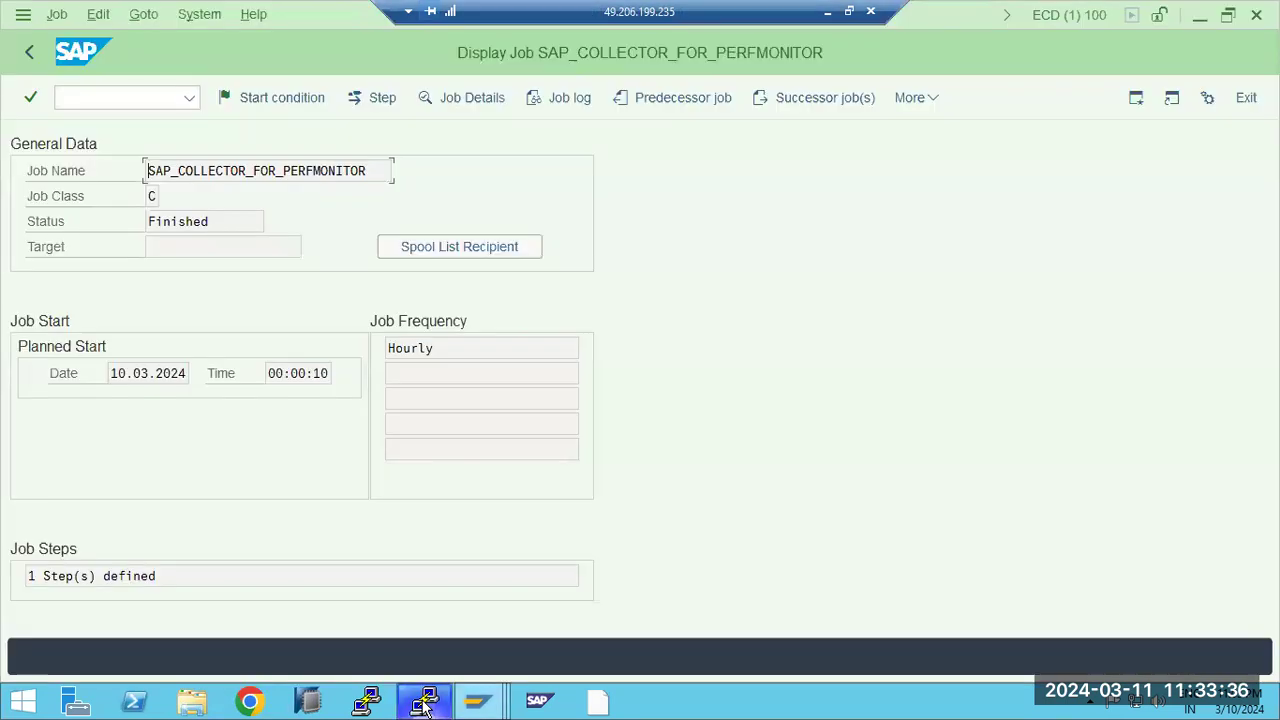
{"action": "left_click", "coordinate": [30, 55]}
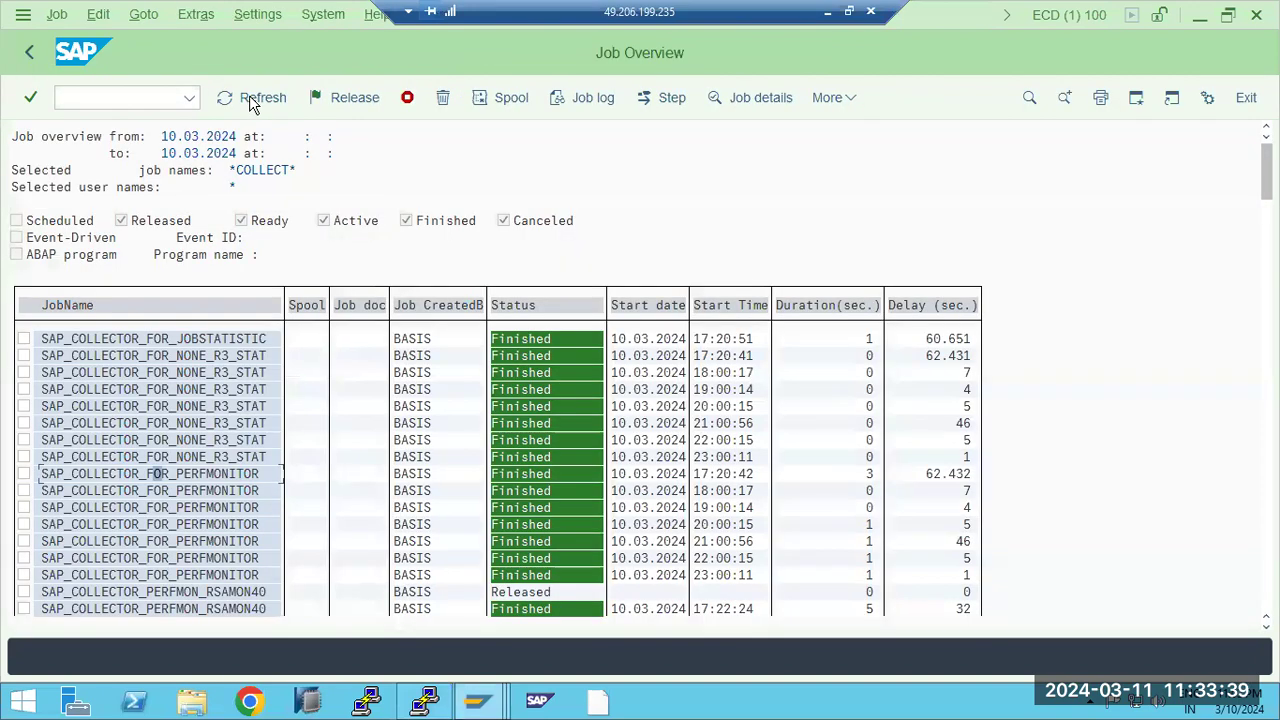